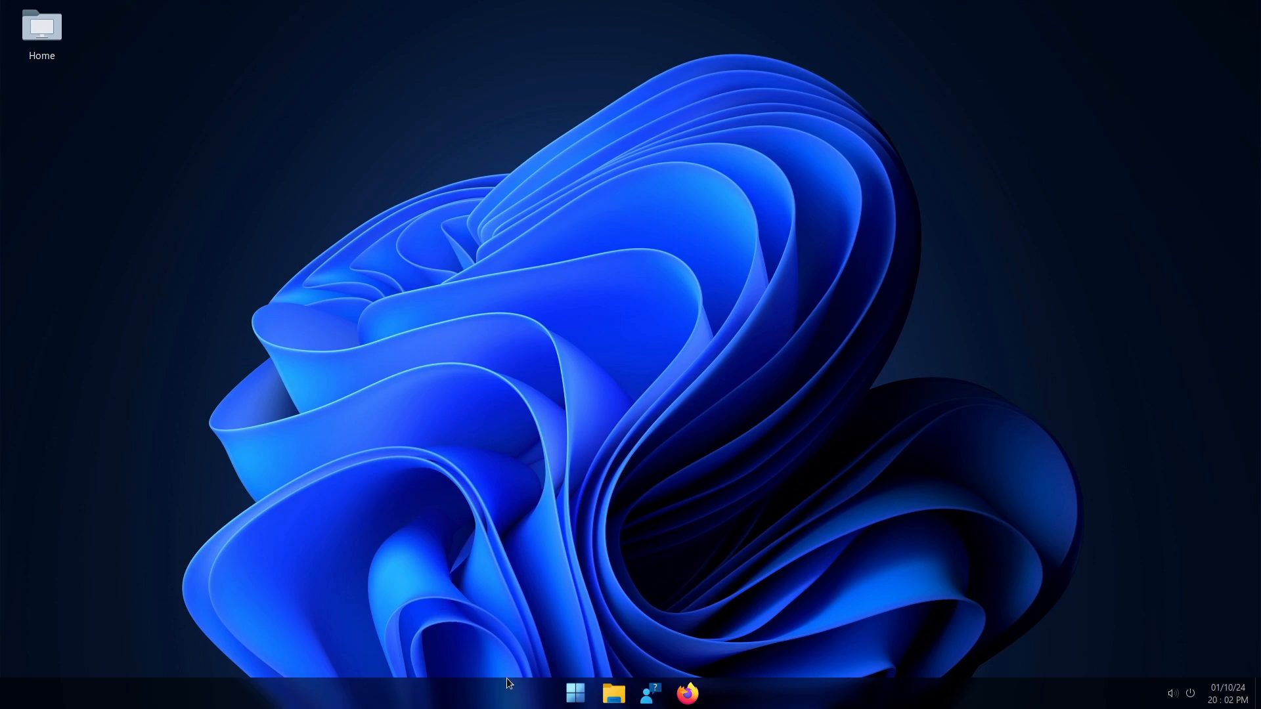
# Browse the full All Apps list in the ArcMenu start menu, then close it
pyautogui.click(576, 693)
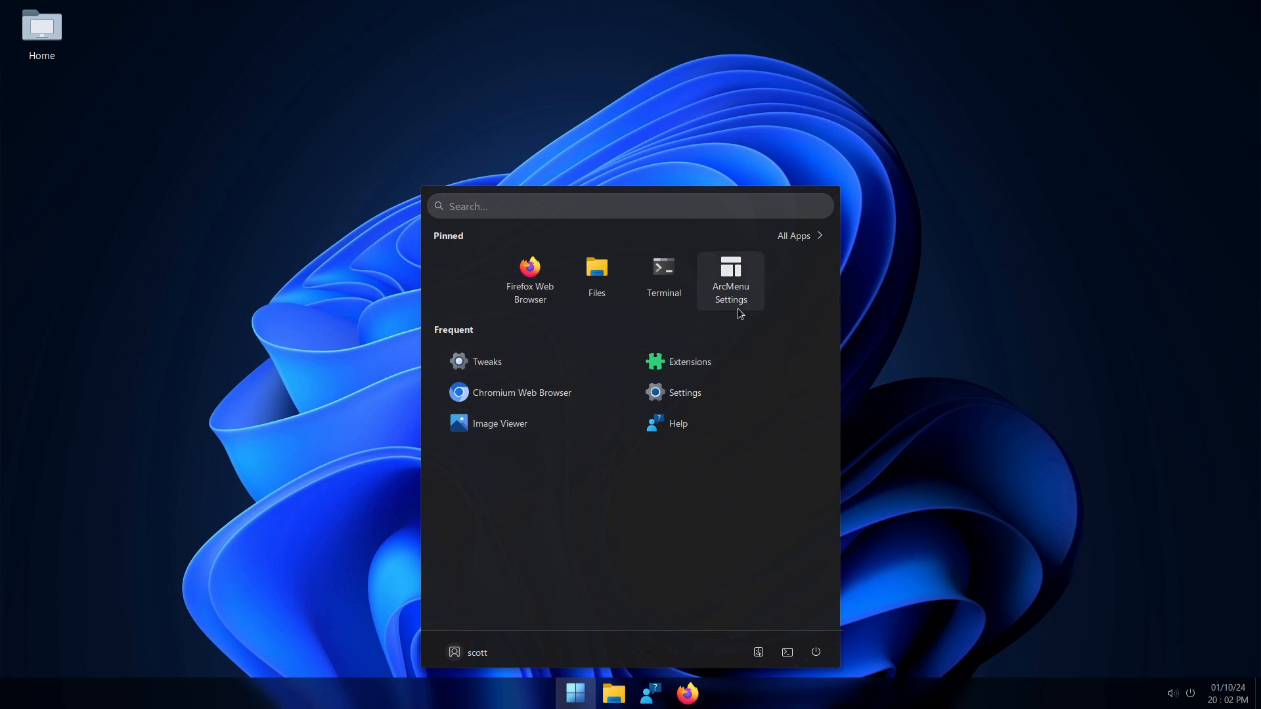
pyautogui.click(791, 239)
pyautogui.scroll(-5, 655, 405)
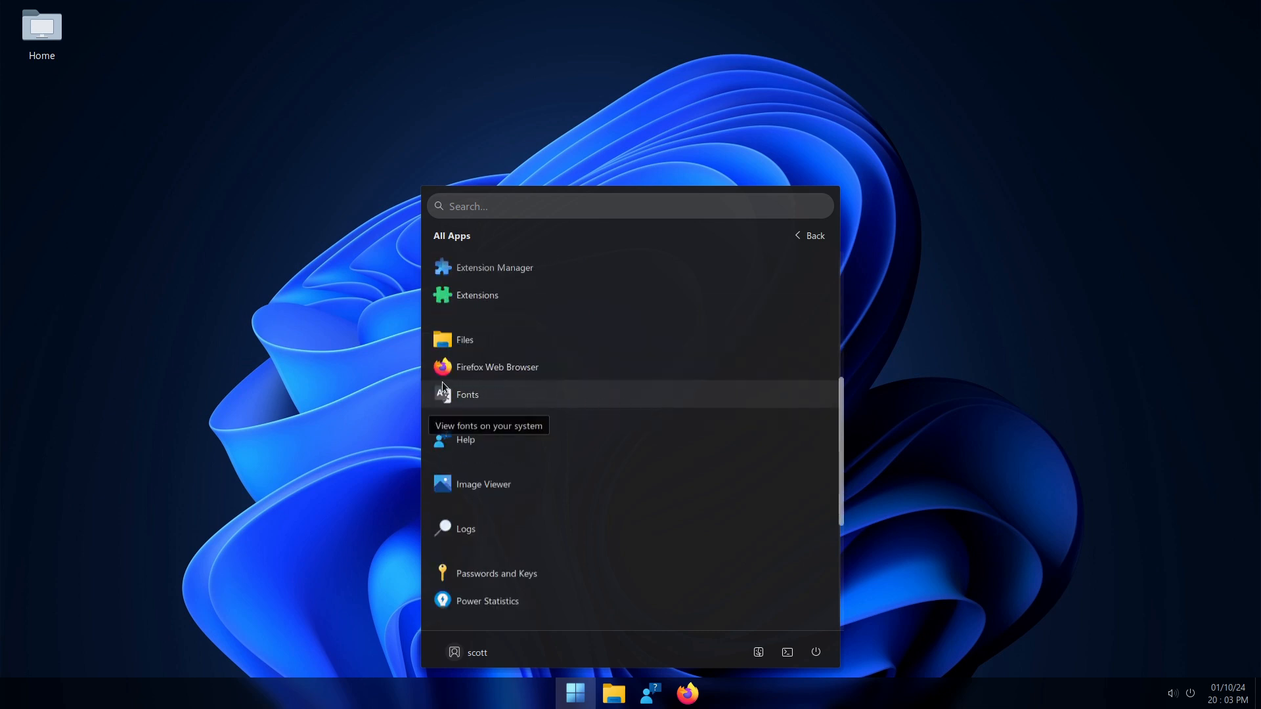
pyautogui.click(297, 379)
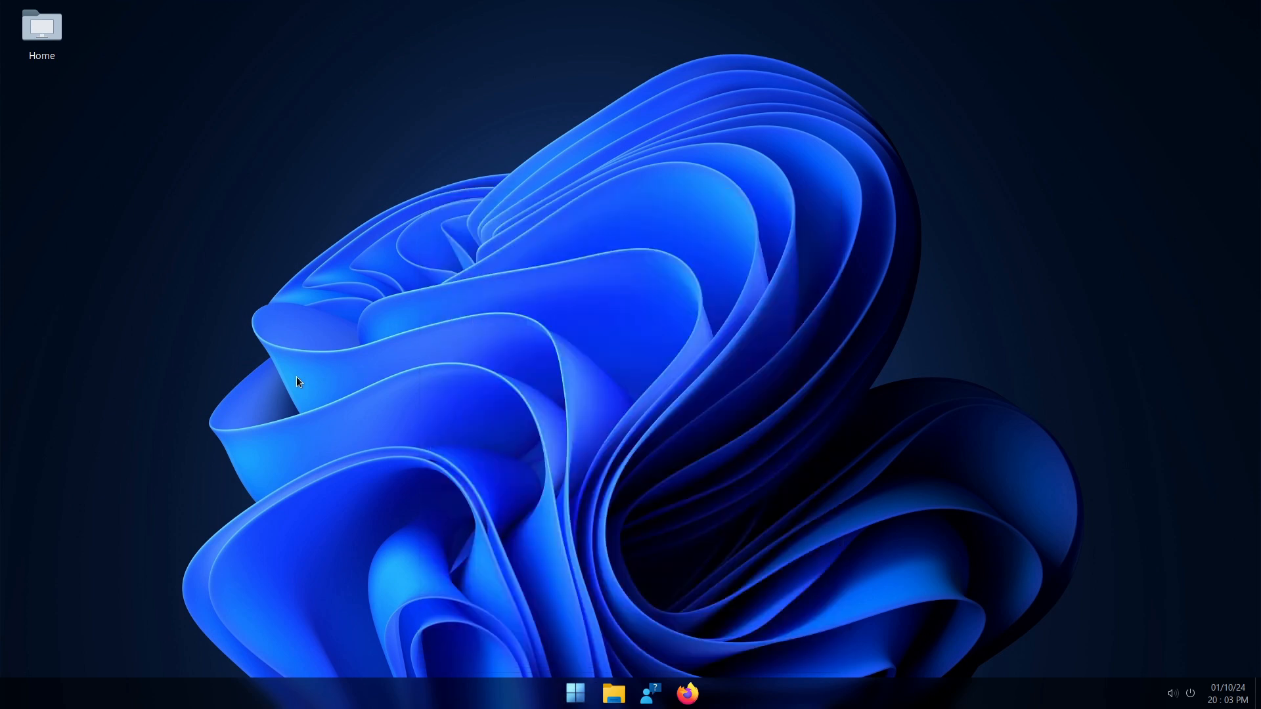
# Glance at the calendar panel, then open Settings from the system quick menu
pyautogui.click(1227, 694)
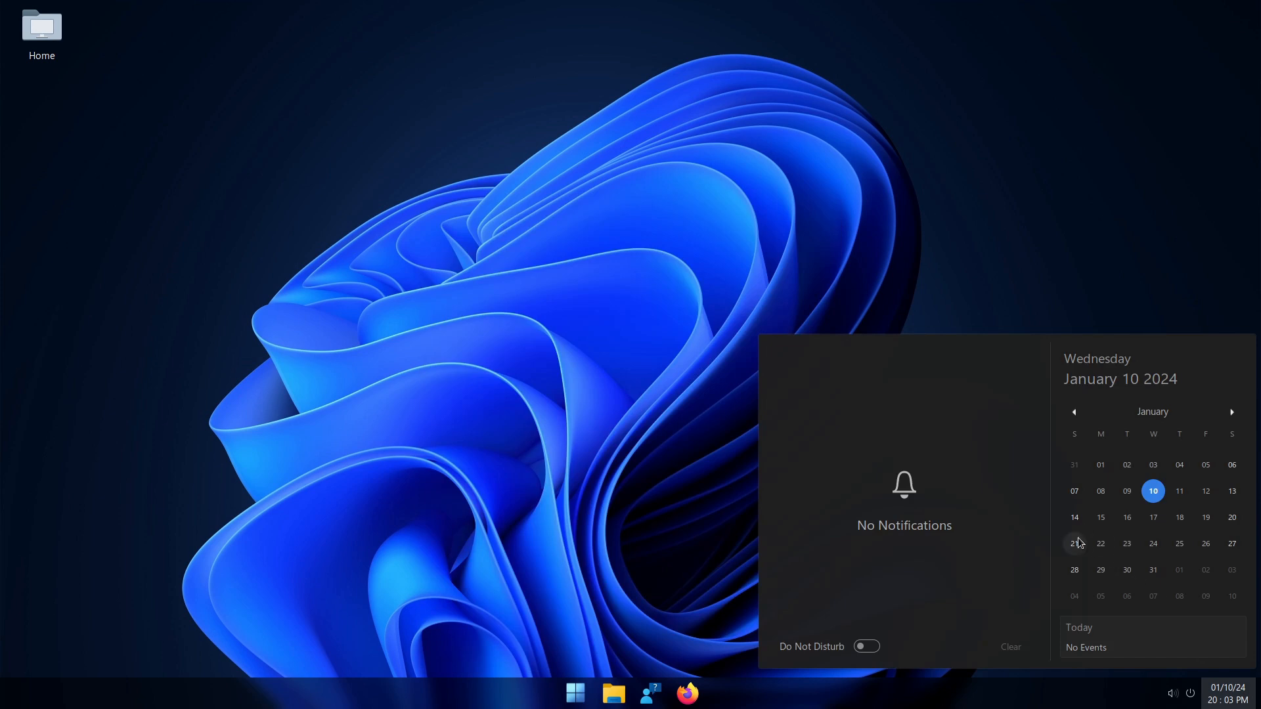
pyautogui.click(638, 376)
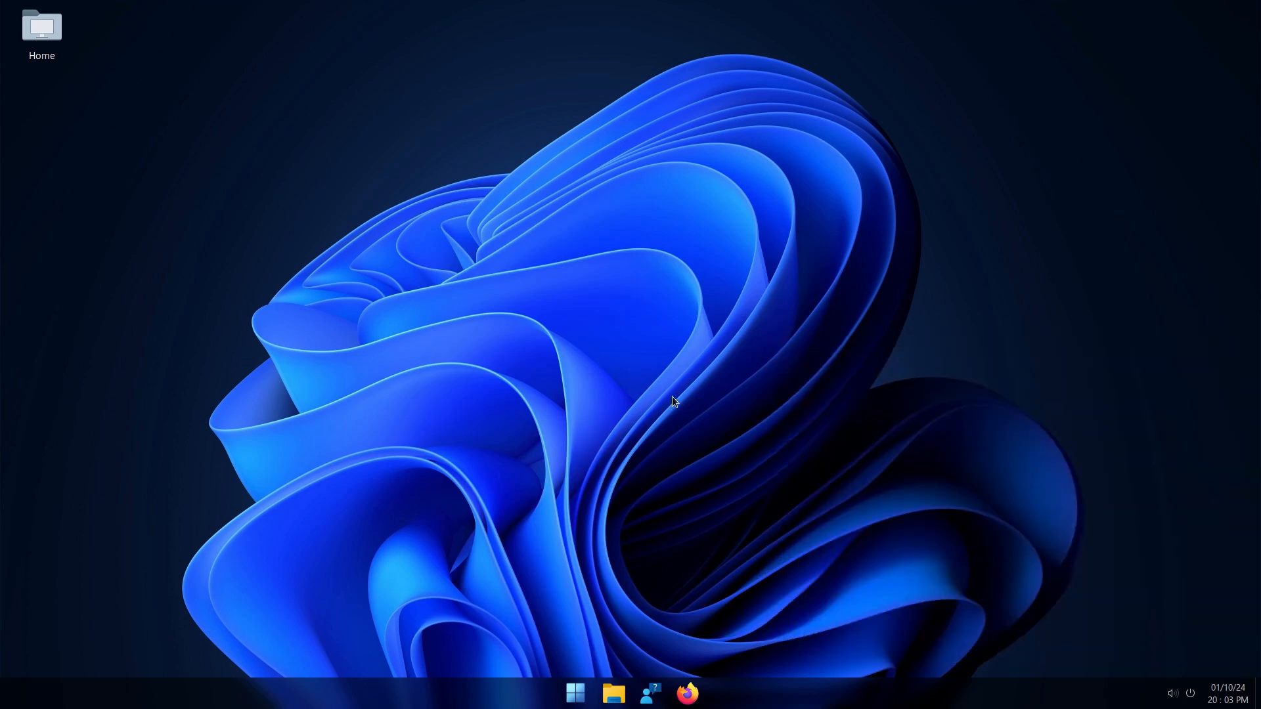
pyautogui.click(1196, 697)
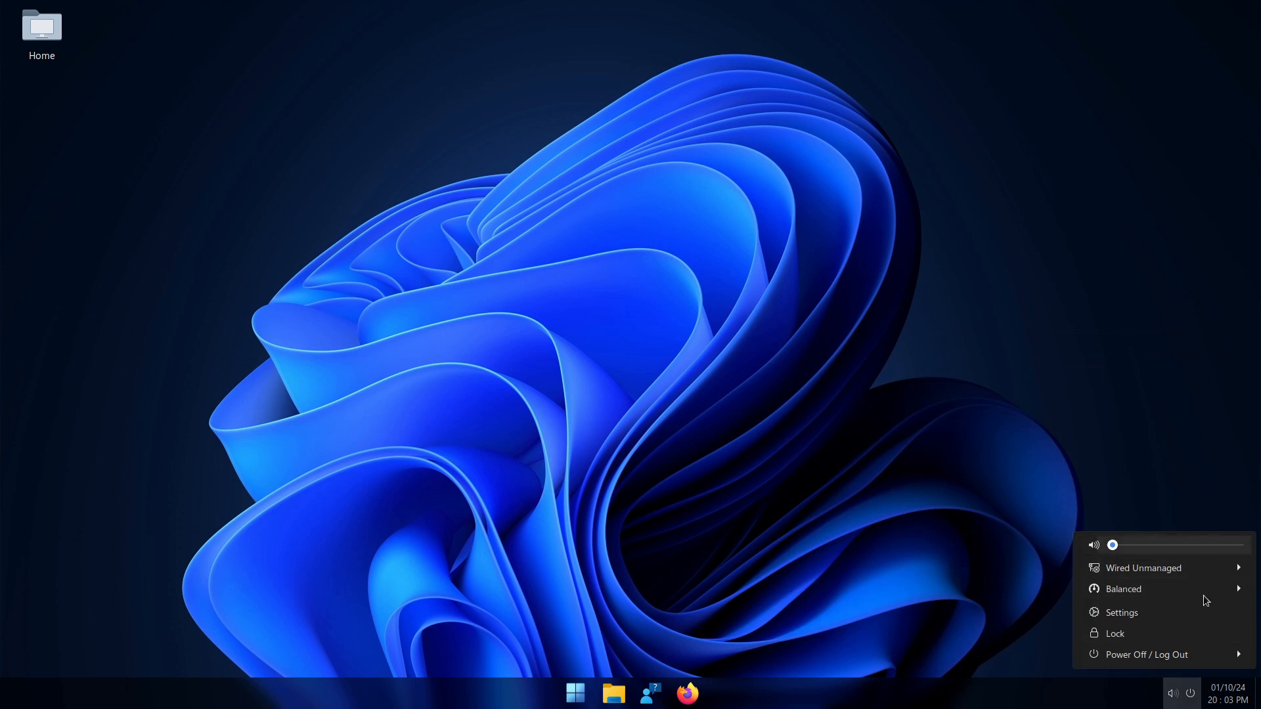
pyautogui.click(1108, 616)
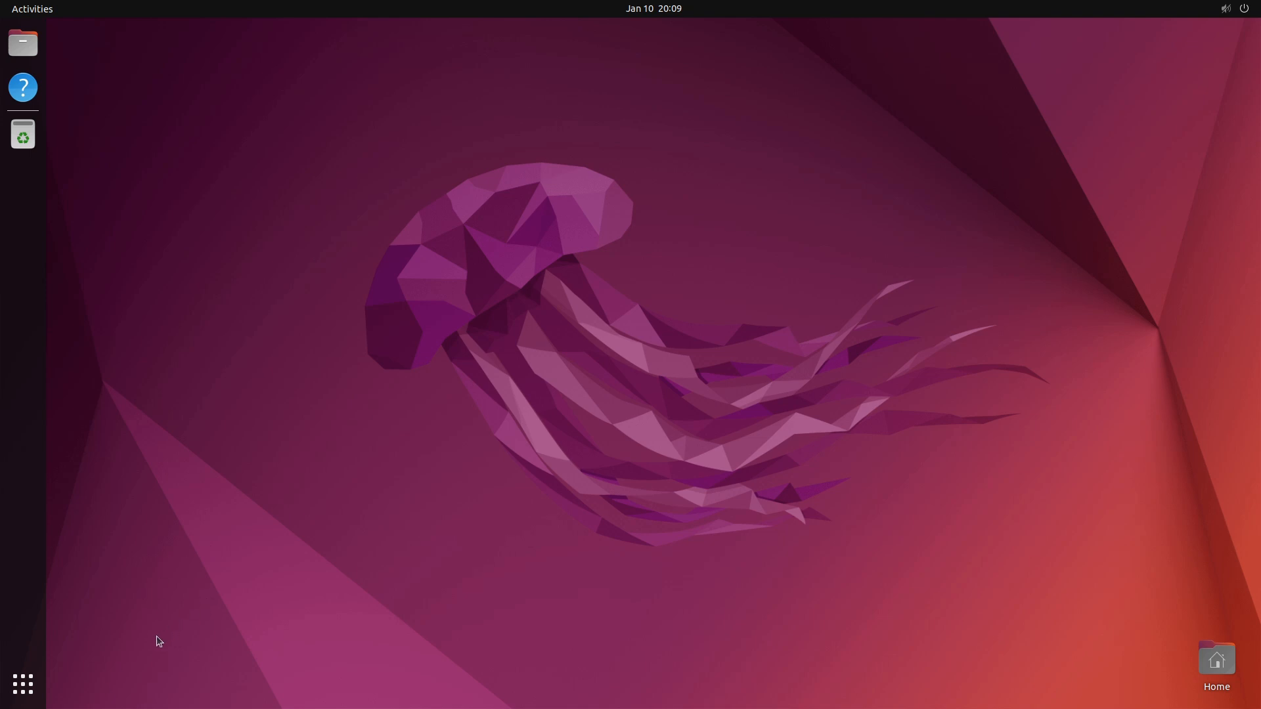
# Launch Terminal with larger text and stretch its window to fill most of the screen
pyautogui.click(22, 687)
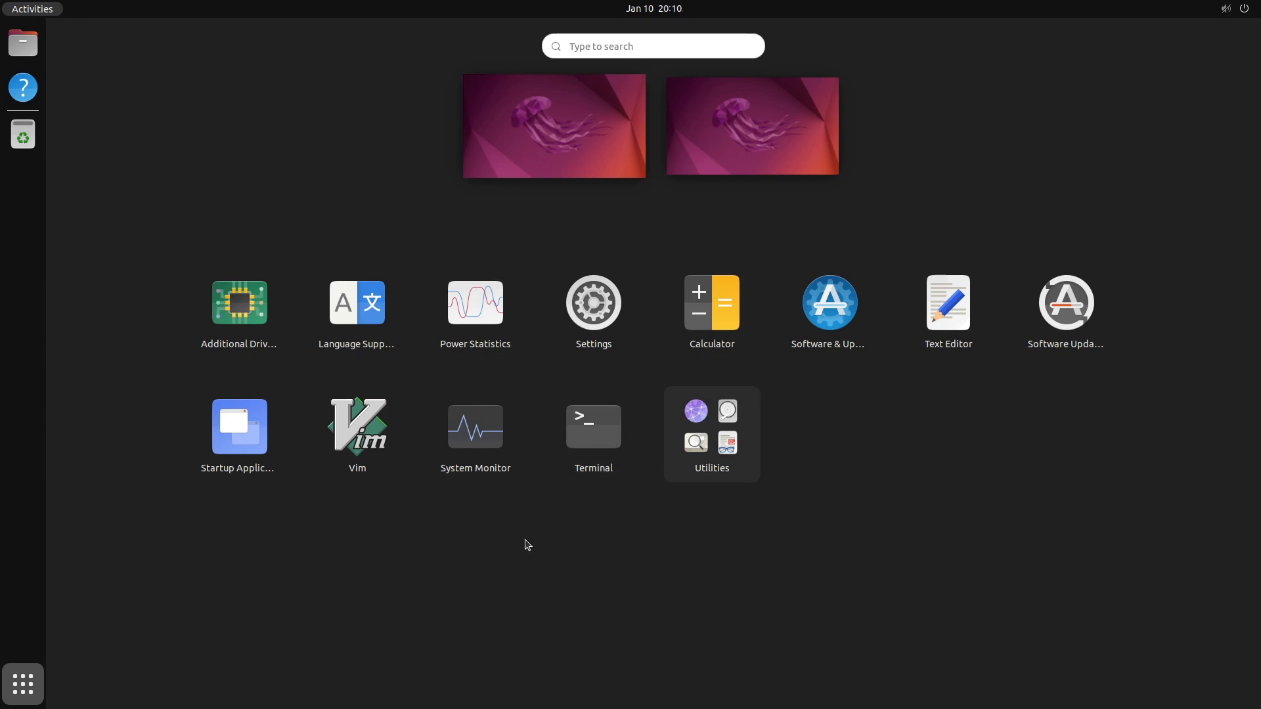
pyautogui.click(589, 443)
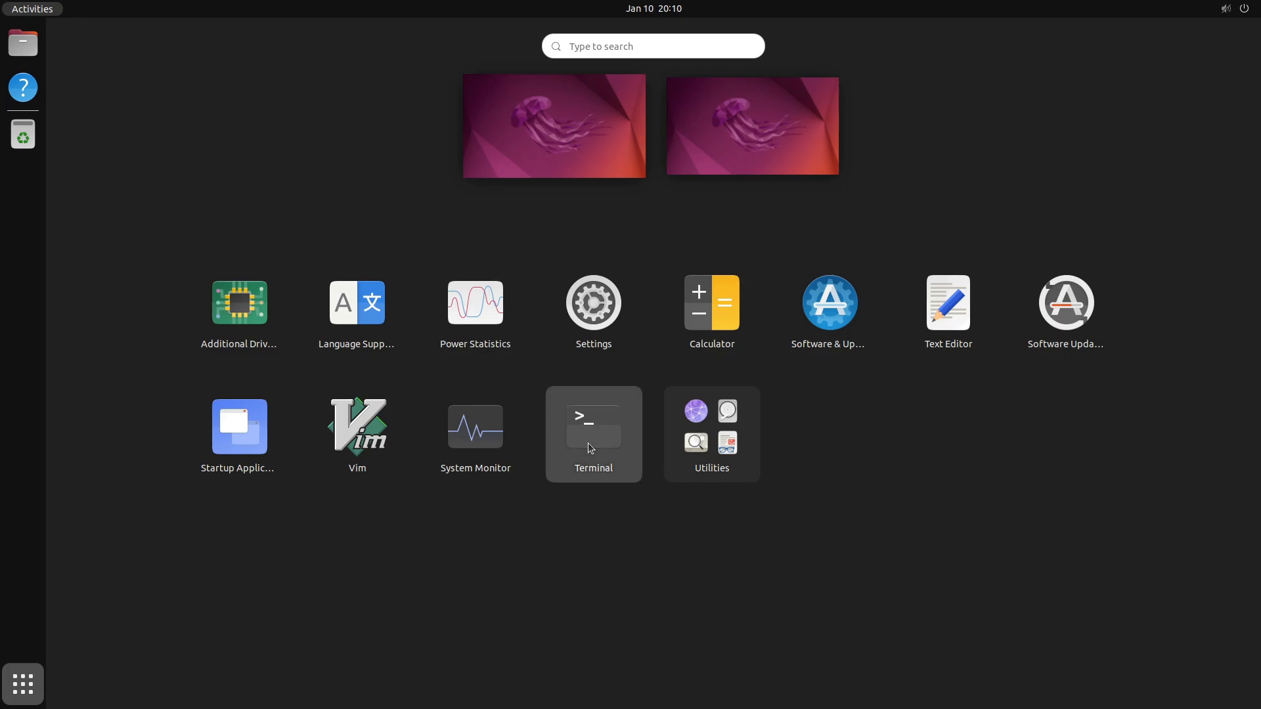
pyautogui.moveTo(227, 45); pyautogui.dragTo(349, 134)
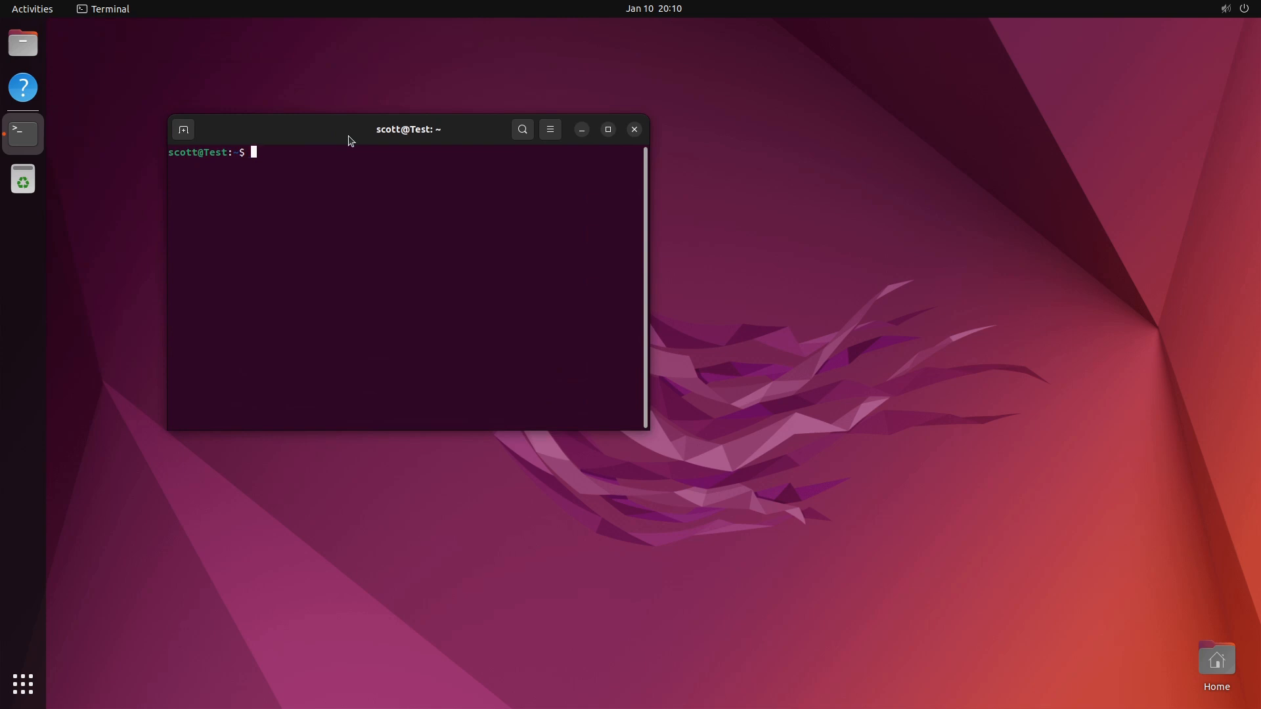
pyautogui.hotkey('ctrl', '+')
pyautogui.hotkey('ctrl', '+')
pyautogui.hotkey('ctrl', '+')
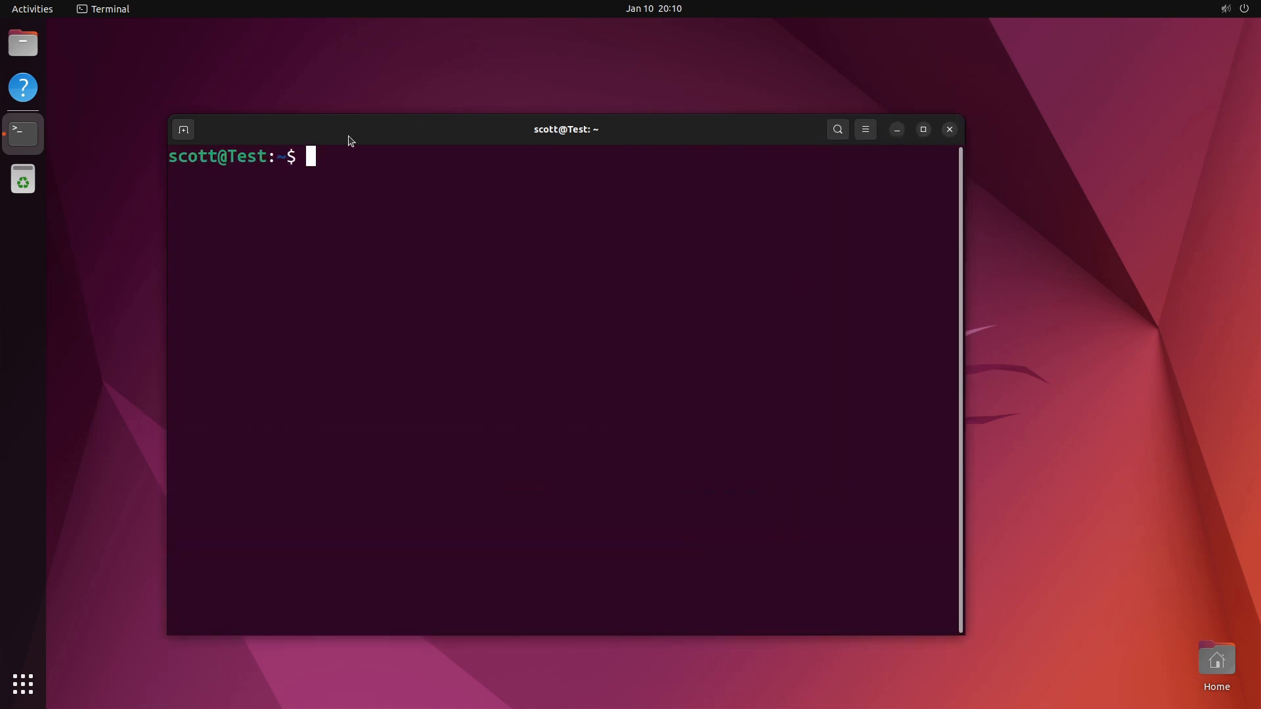
pyautogui.moveTo(315, 130); pyautogui.dragTo(233, 101)
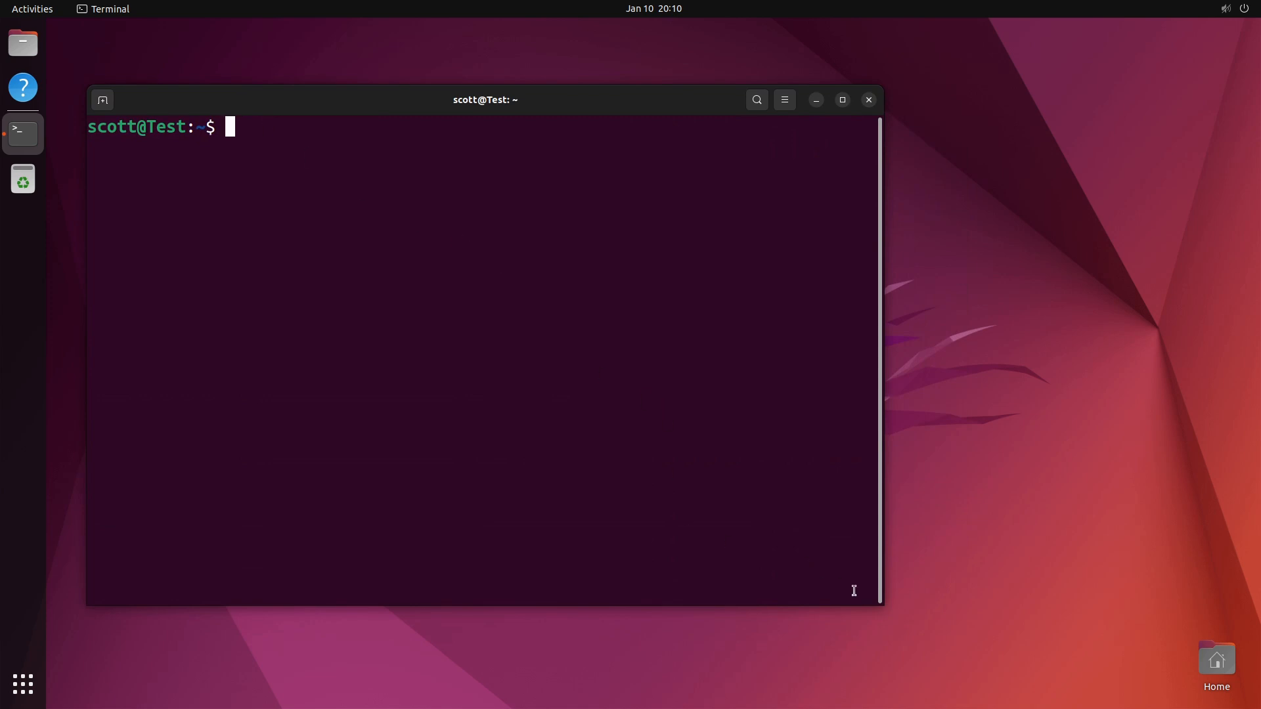
pyautogui.moveTo(883, 606); pyautogui.dragTo(1180, 650)
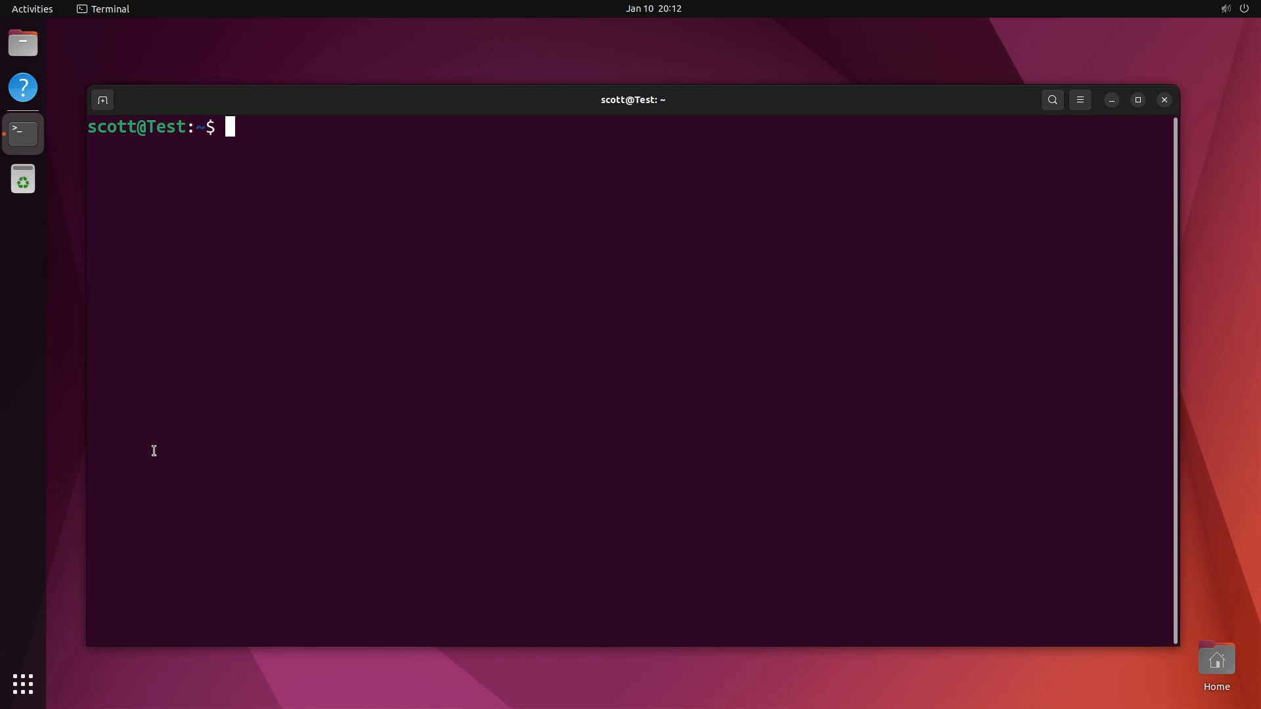
# Run 'sudo snap remove firefox', then add ppa:mozillateam/ppa and clear the screen
pyautogui.write('sudo apt')
pyautogui.press('BackSpace')
pyautogui.press('BackSpace')
pyautogui.press('BackSpace')
pyautogui.press('BackSpace')
pyautogui.press('BackSpace')
pyautogui.press('BackSpace')
pyautogui.press('BackSpace')
pyautogui.press('BackSpace')
pyautogui.press('BackSpace')
pyautogui.write('sudo snap ')
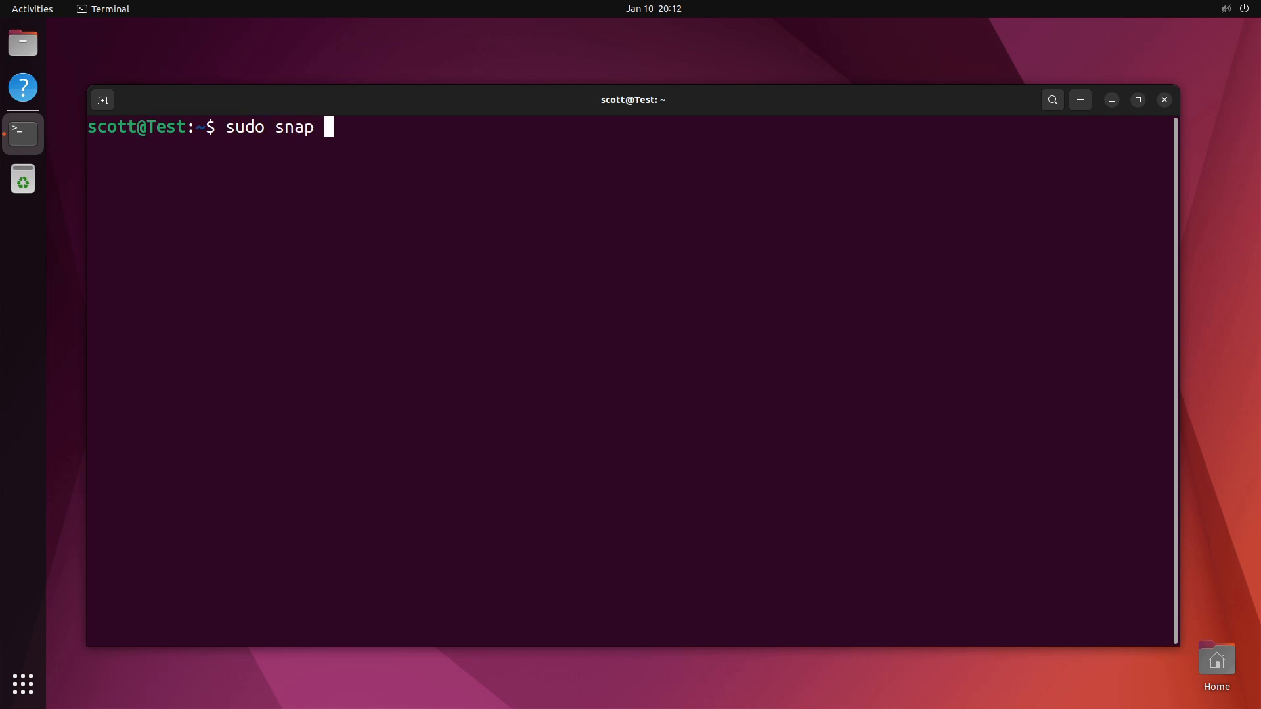
pyautogui.write('rem')
pyautogui.write('ve ')
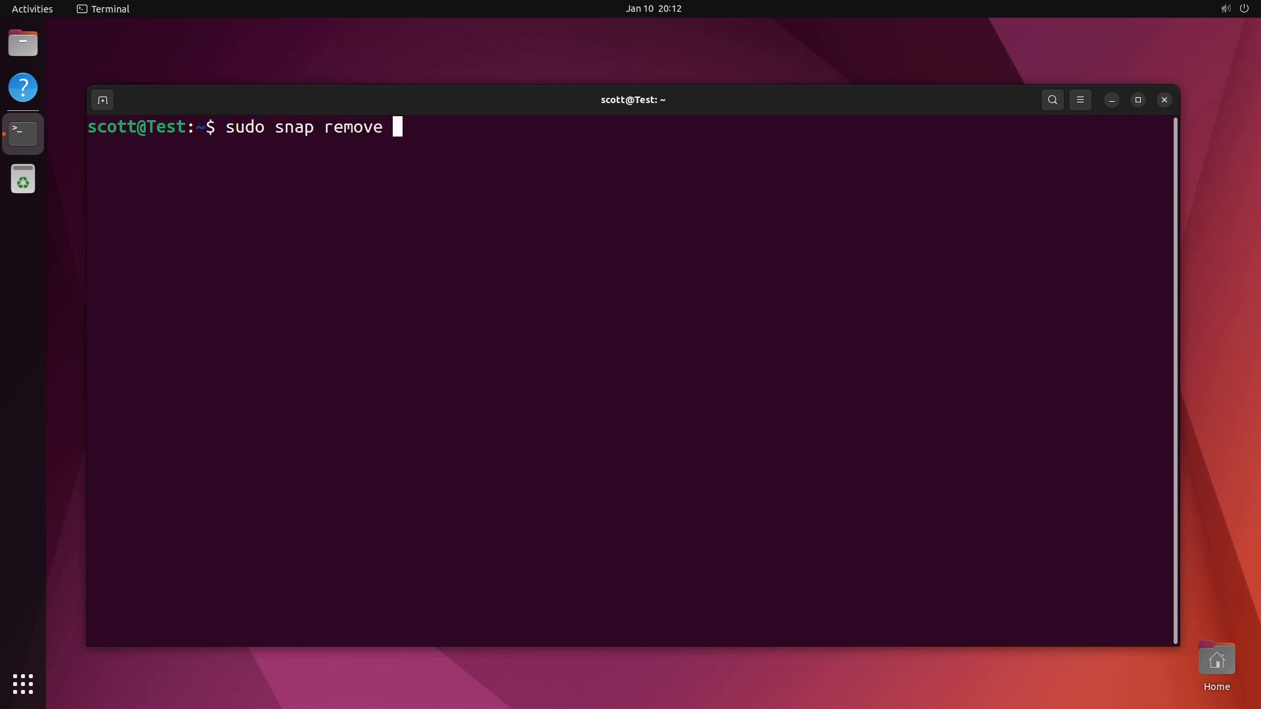
pyautogui.write('firefox')
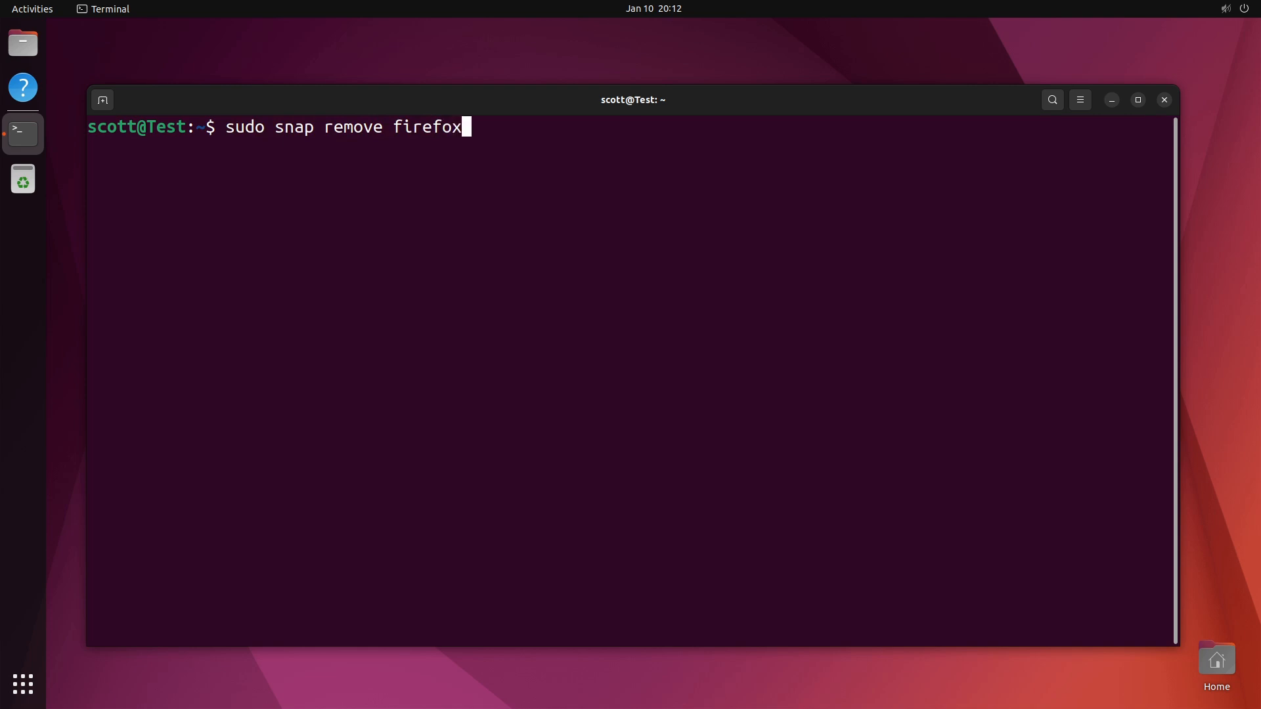
pyautogui.press('Return')
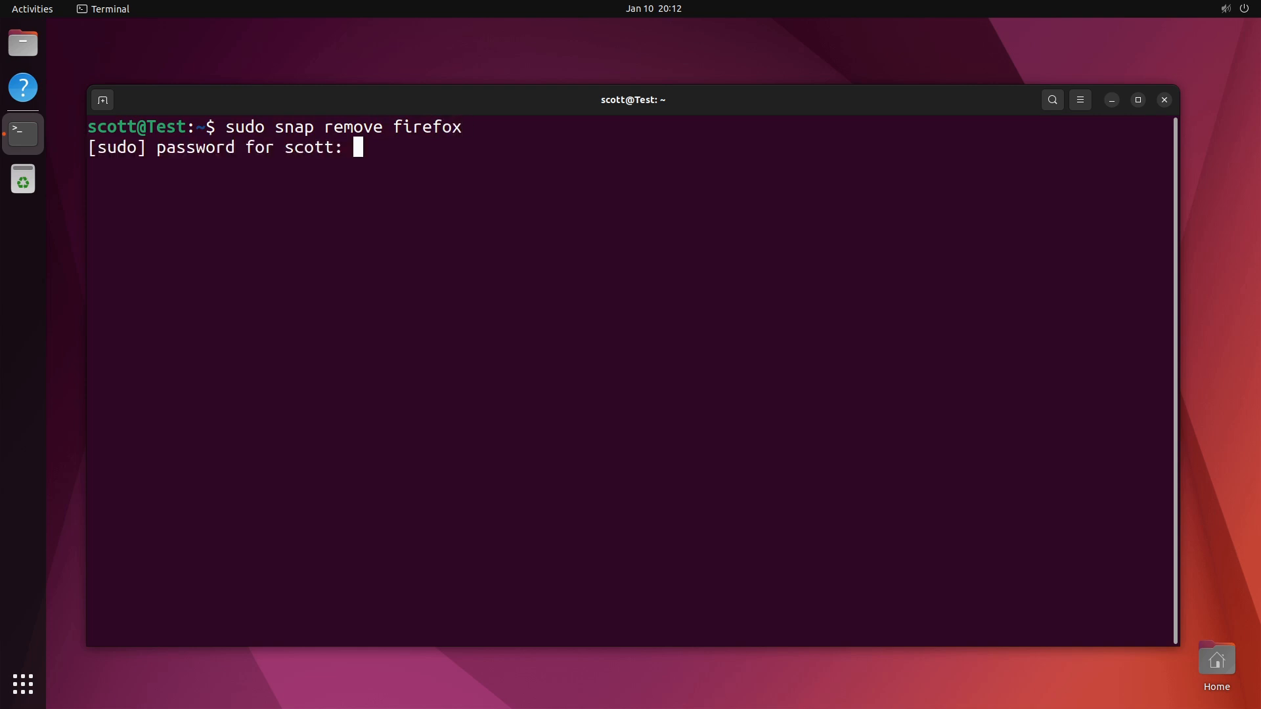
pyautogui.press('Return')
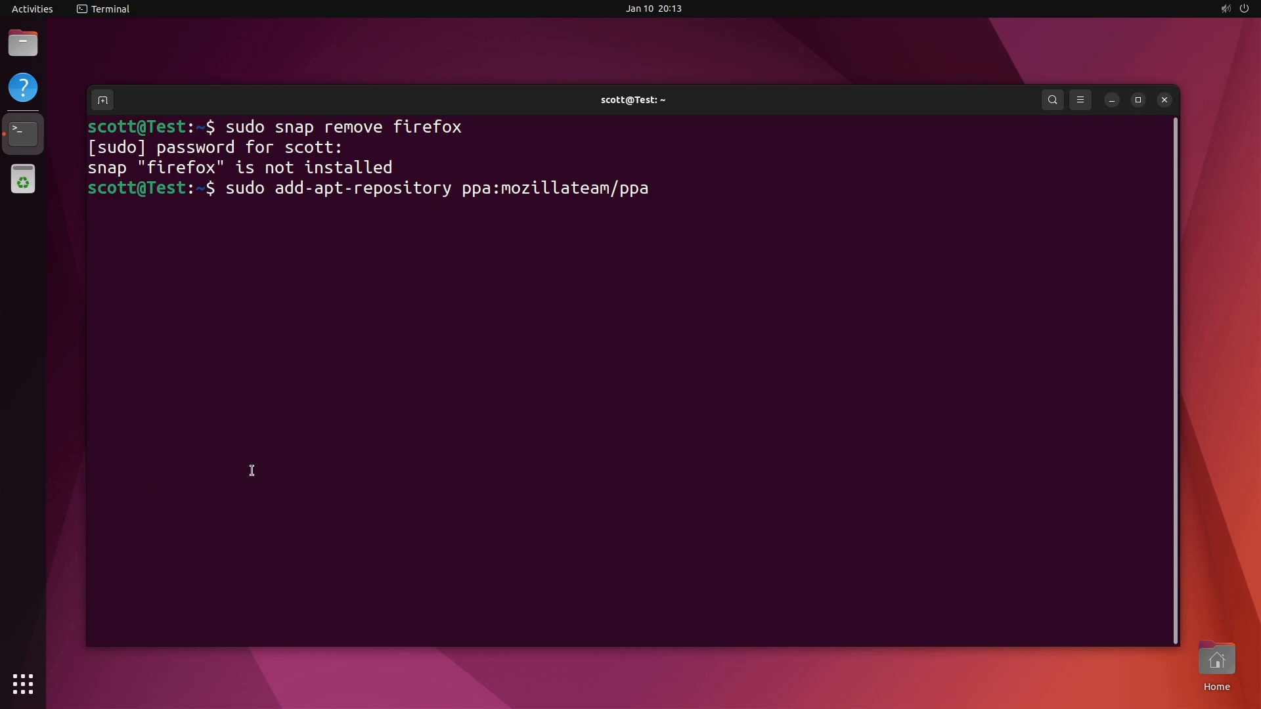
pyautogui.press('Return')
pyautogui.press('Return')
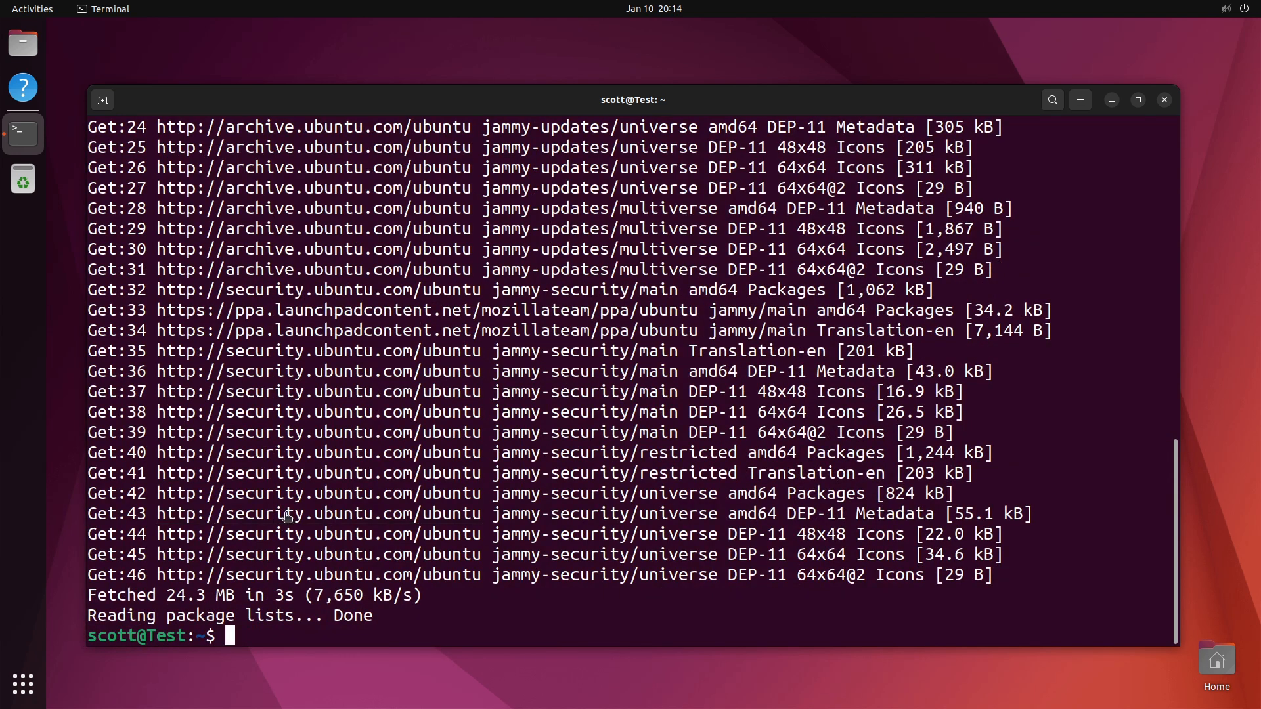
pyautogui.hotkey('ctrl', 'l')
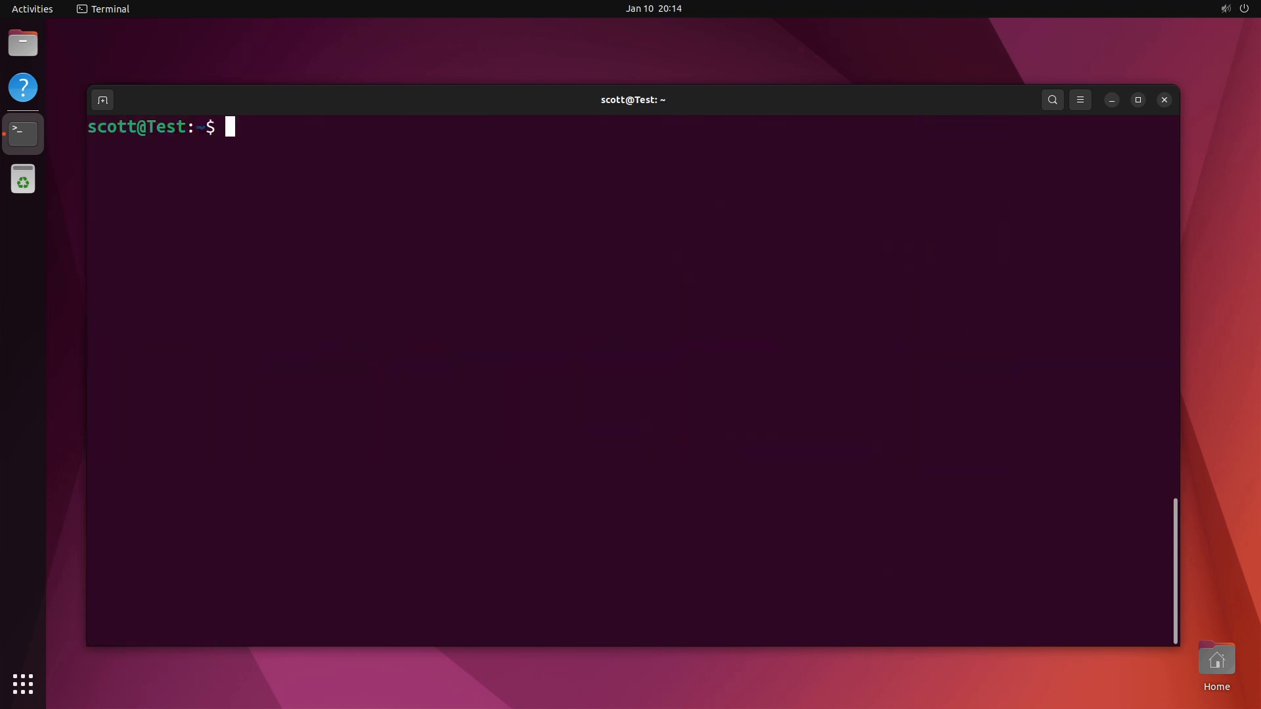
# Write the mozilla-firefox apt pin file at priority 1001 and run 'sudo apt update'
pyautogui.write("echo ' Package: * Pin: release o=LP-PPA-mozillateam Pin-Priority: 1001 ' | sudo tee /etc/apt/preferences.d/mozilla-firefox")
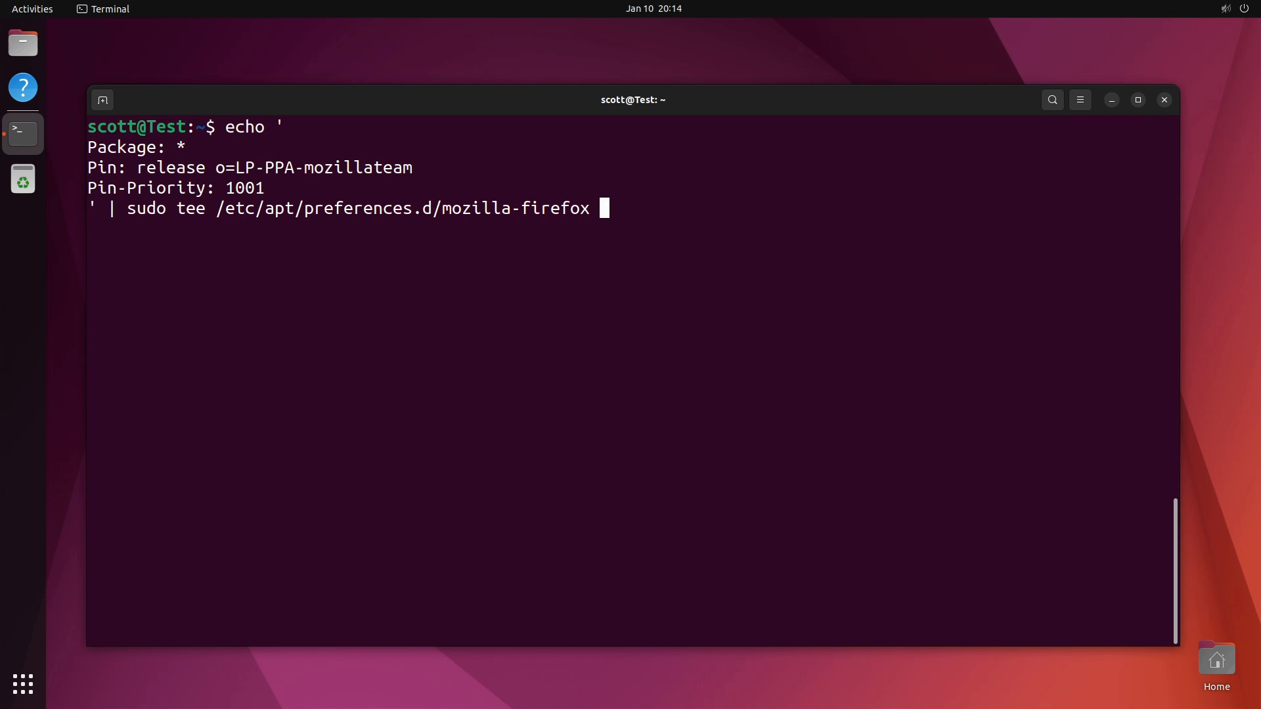
pyautogui.press('Return')
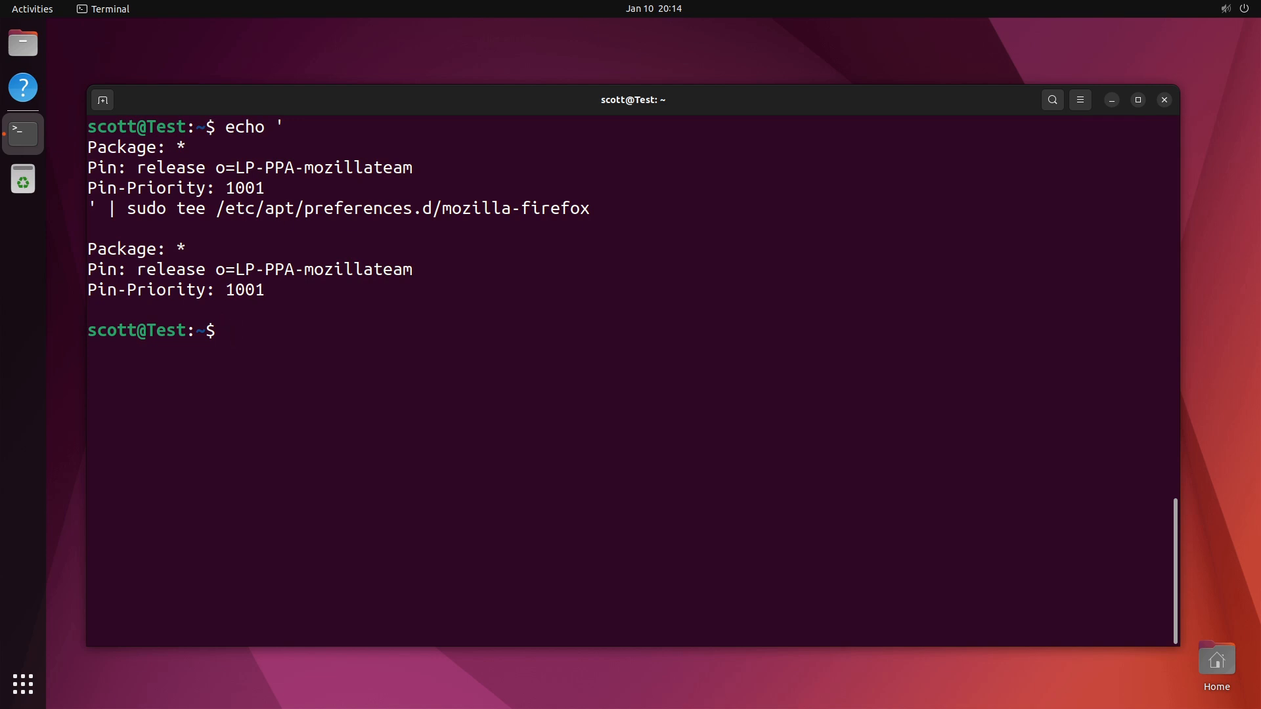
pyautogui.write('sudo apt update')
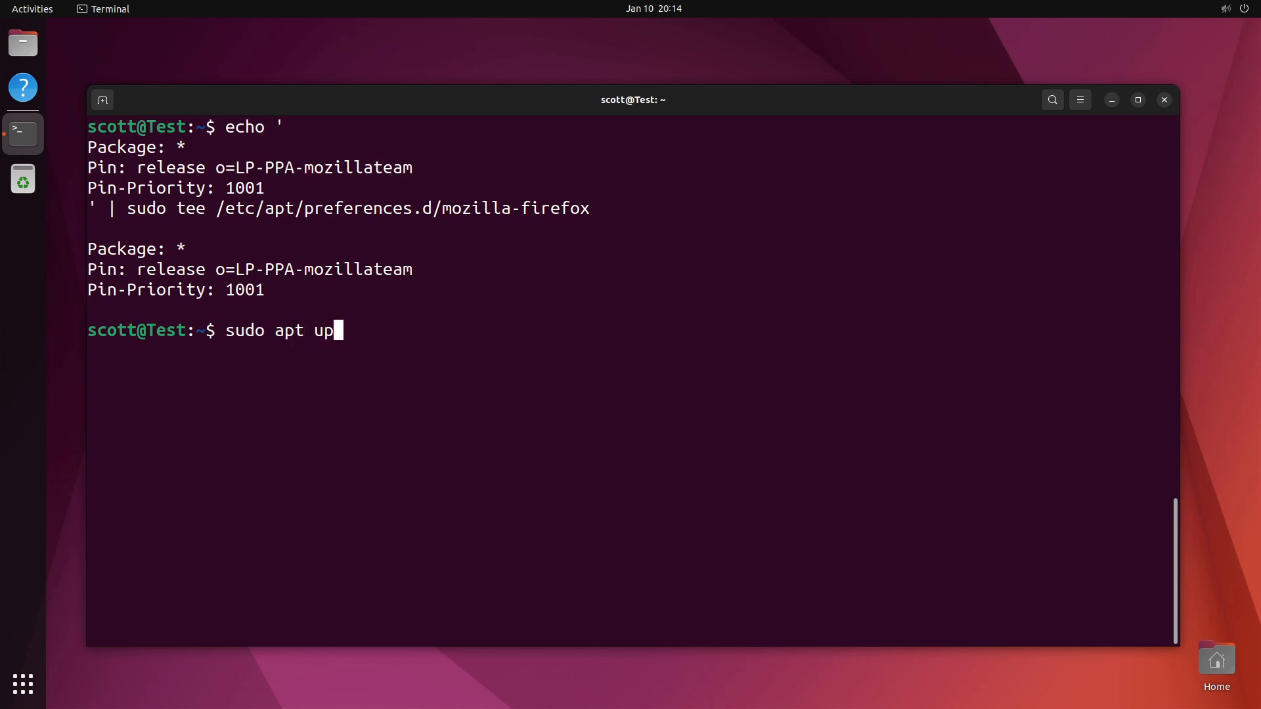
pyautogui.press('Return')
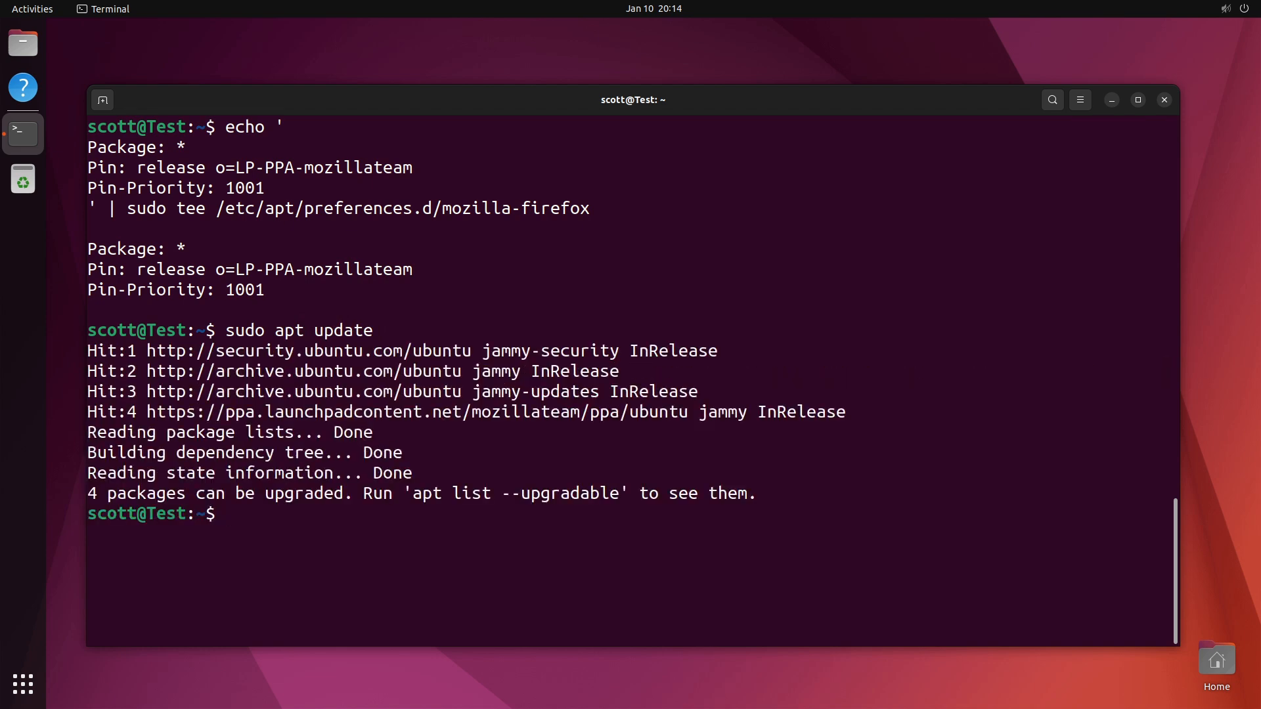
# Install Firefox 121.0.1 from the mozillateam PPA with 'sudo apt install firefox', answering Y
pyautogui.write('sudo apt insta')
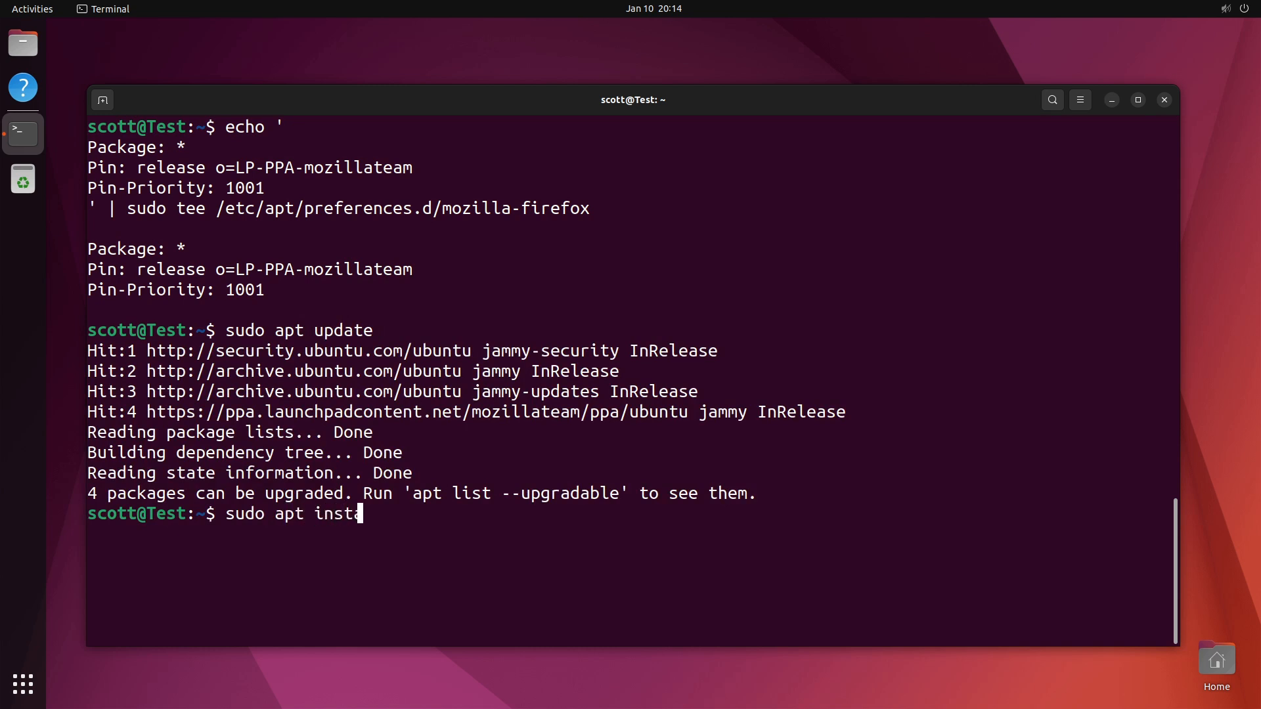
pyautogui.write('ll firefox')
pyautogui.press('Return')
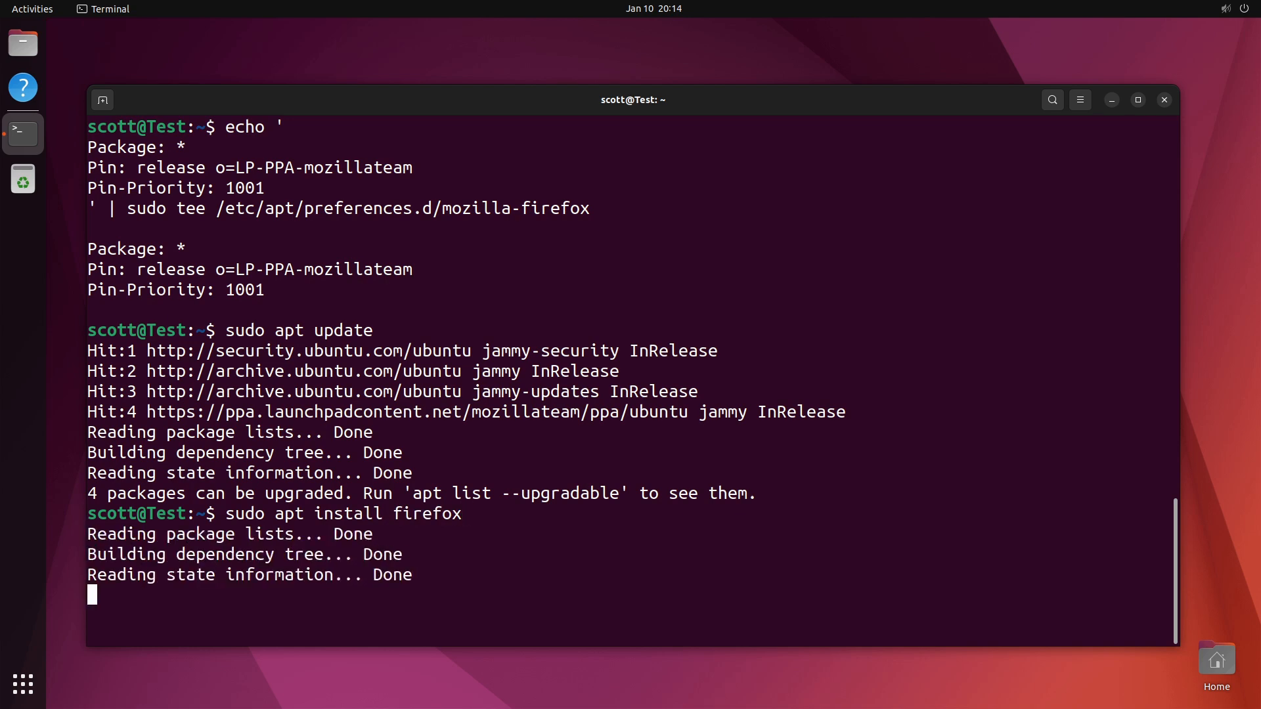
pyautogui.write('Y')
pyautogui.press('Return')
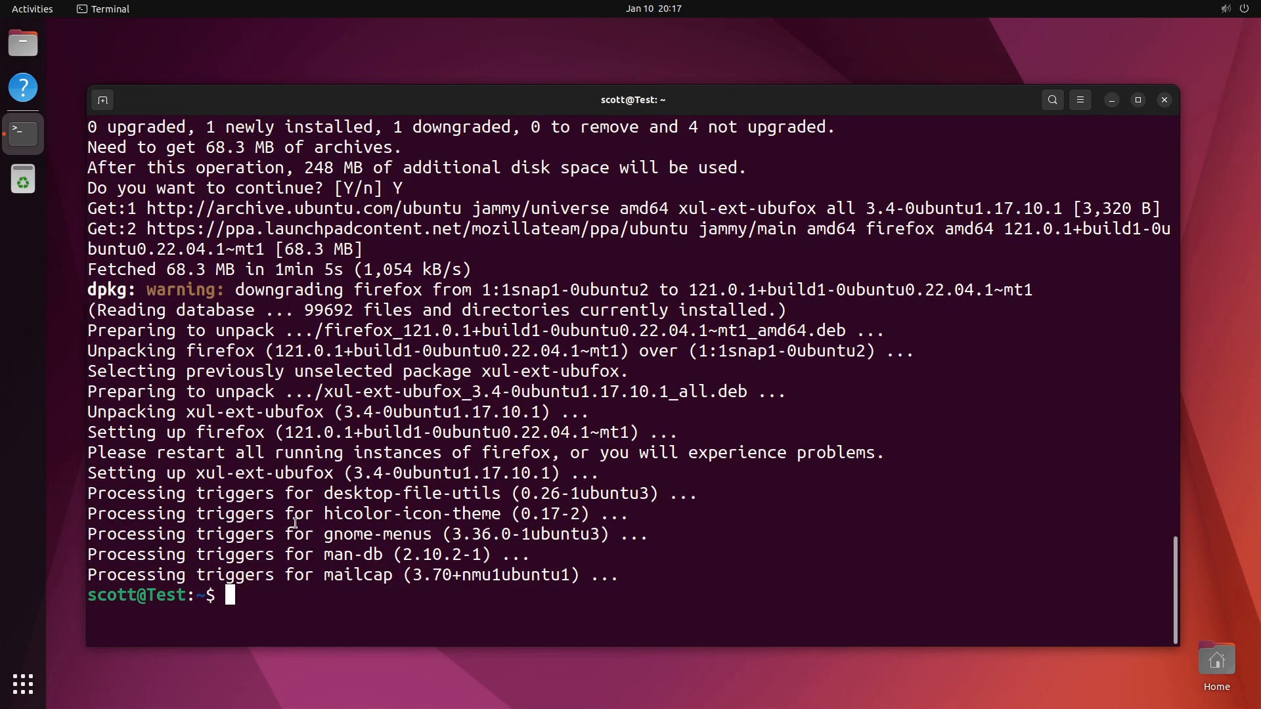
# Run 'sudo apt upgrade' and confirm with Y, upgrading libc-bin and locales to 2.35-0ubuntu3.6
pyautogui.hotkey('ctrl', 'l')
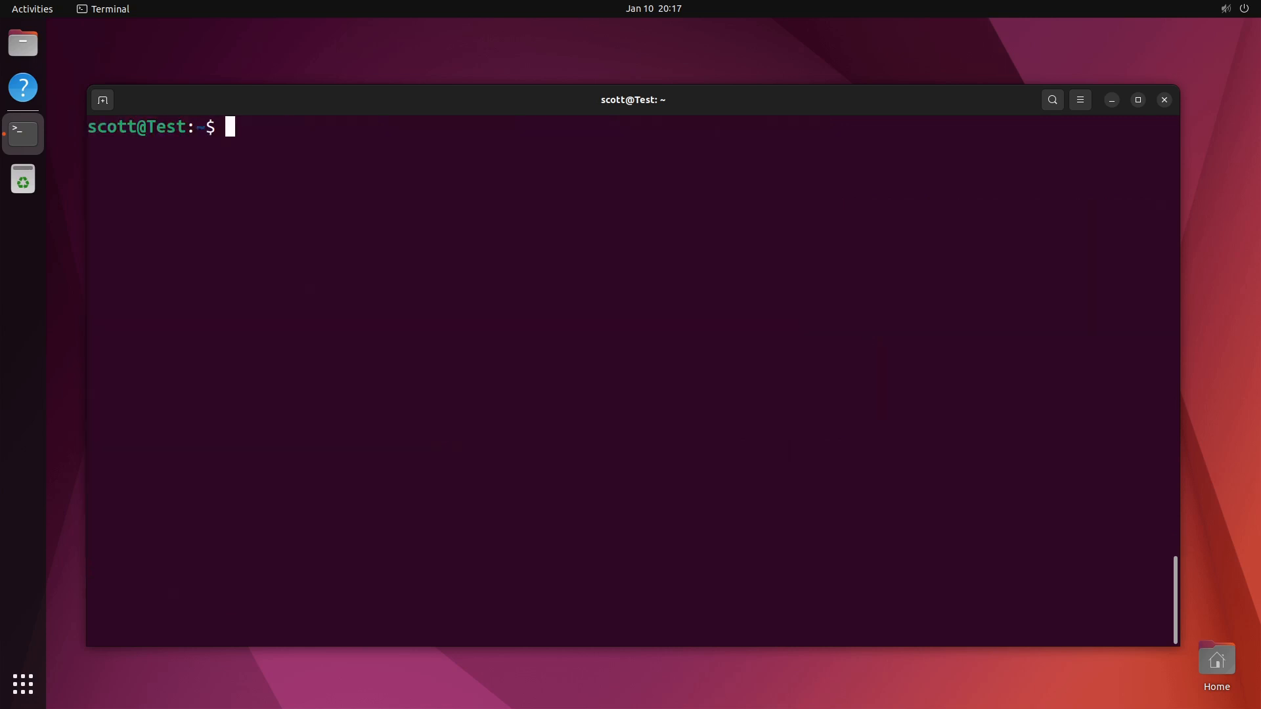
pyautogui.write('sudo apt upgrade')
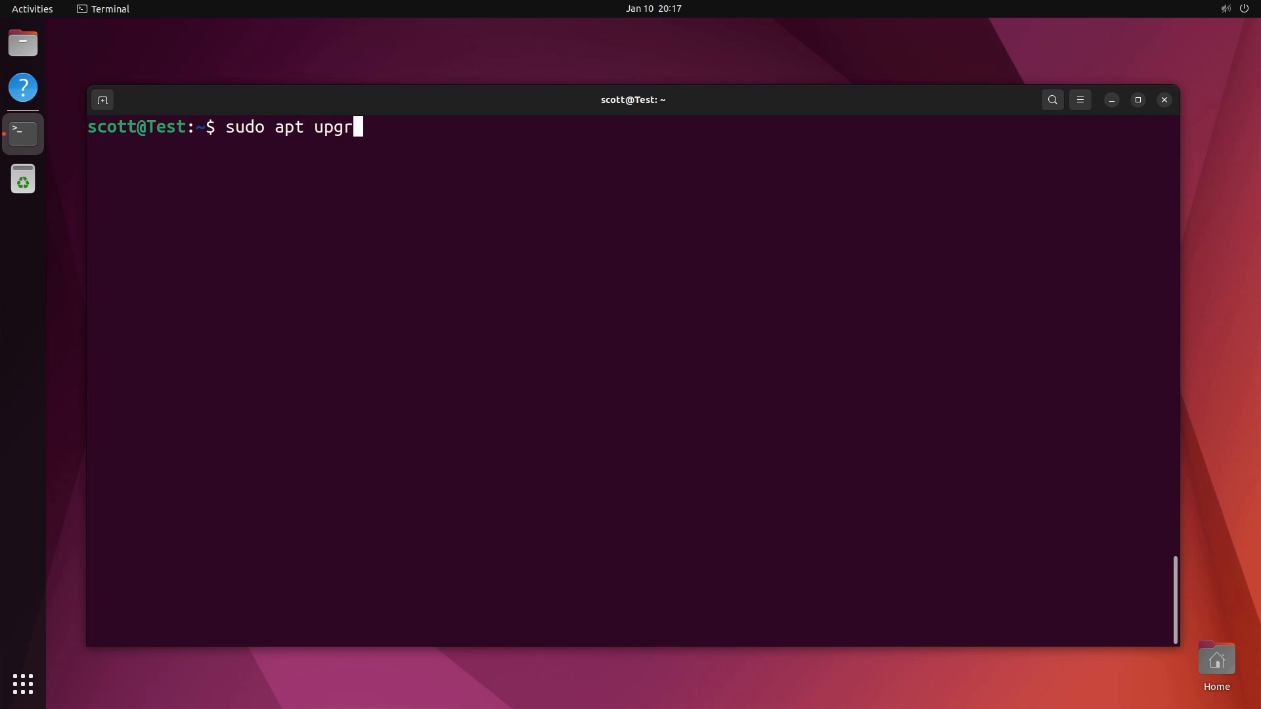
pyautogui.press('Return')
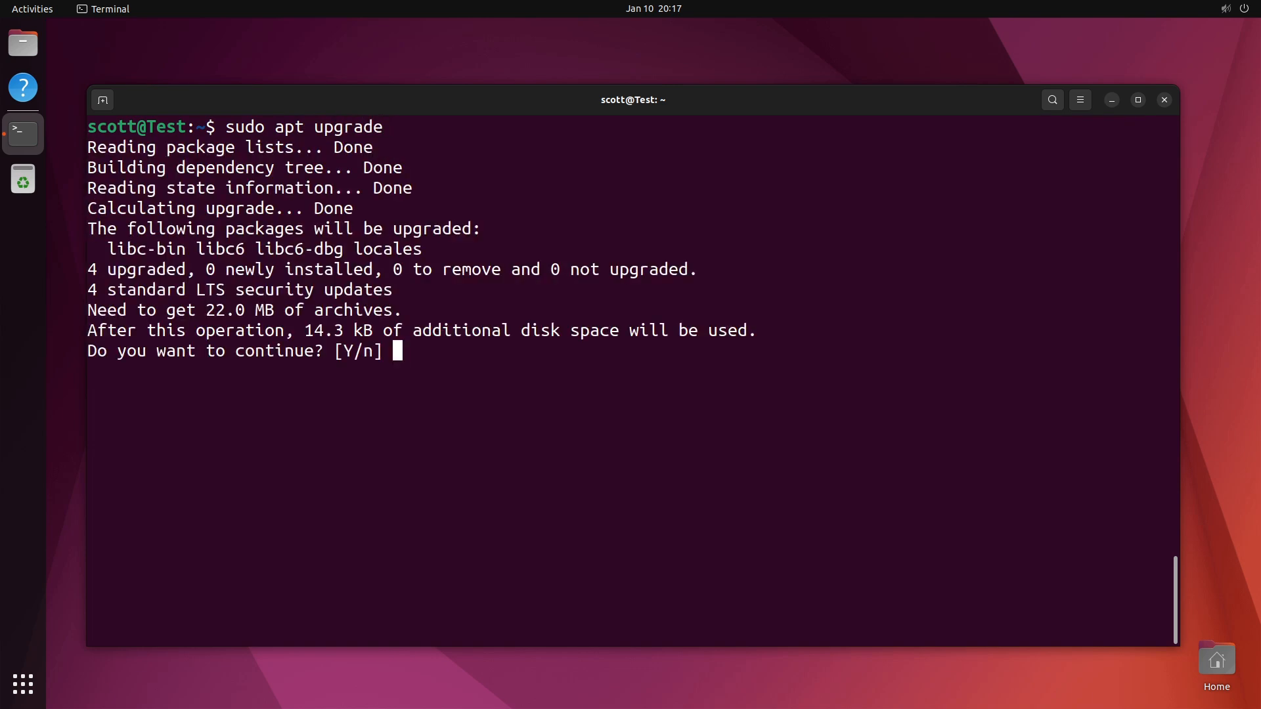
pyautogui.write('Y')
pyautogui.press('Return')
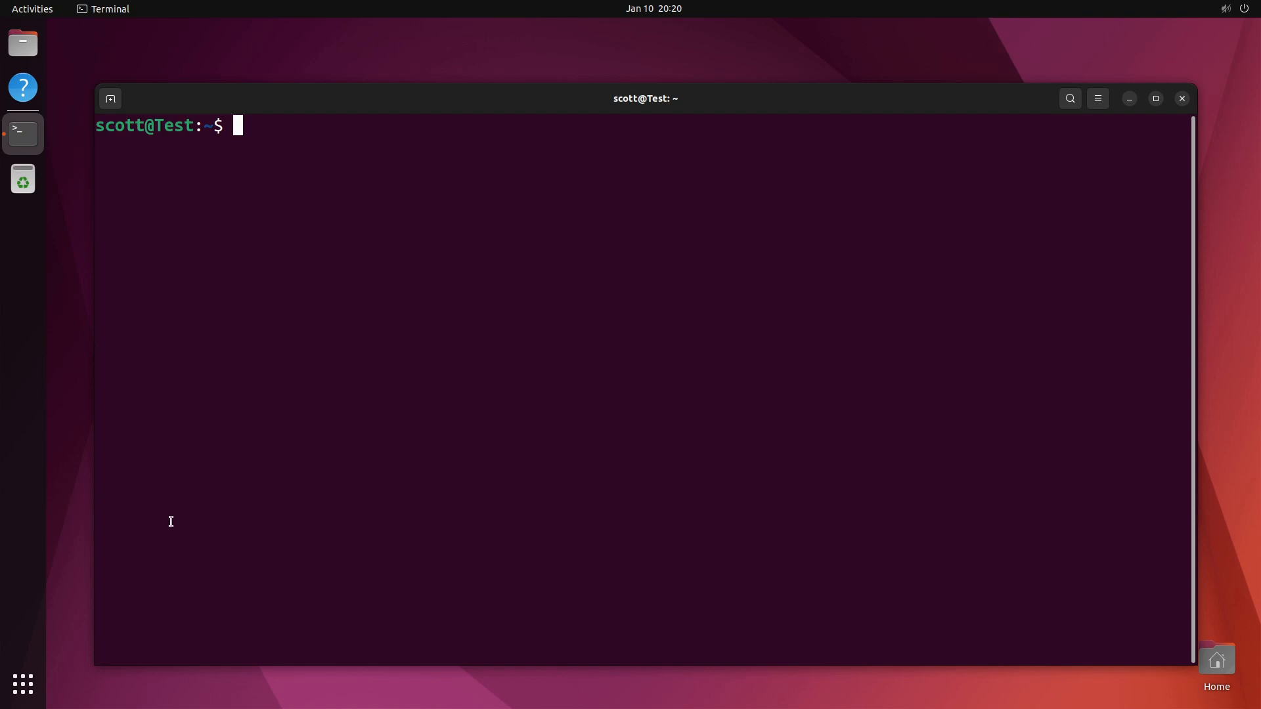
# Start Firefox and skip through every first-run onboarding step
pyautogui.click(34, 687)
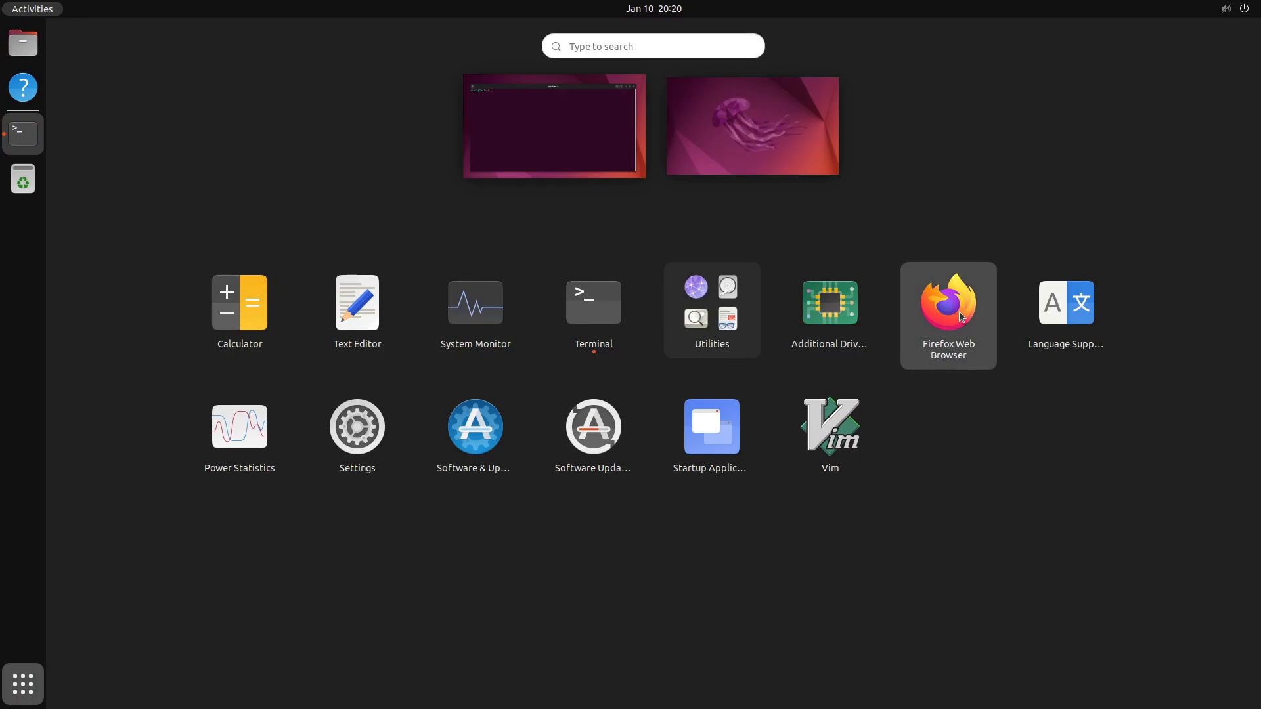
pyautogui.press('Escape')
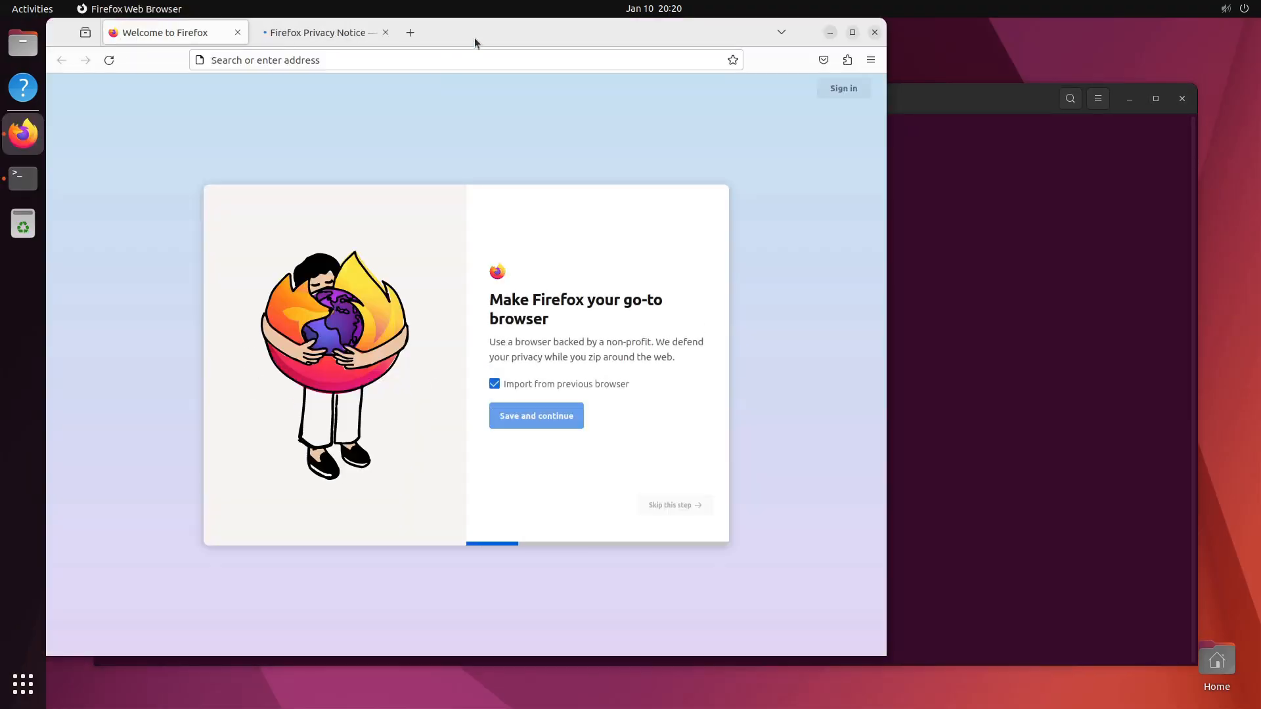
pyautogui.moveTo(474, 37); pyautogui.dragTo(553, 49)
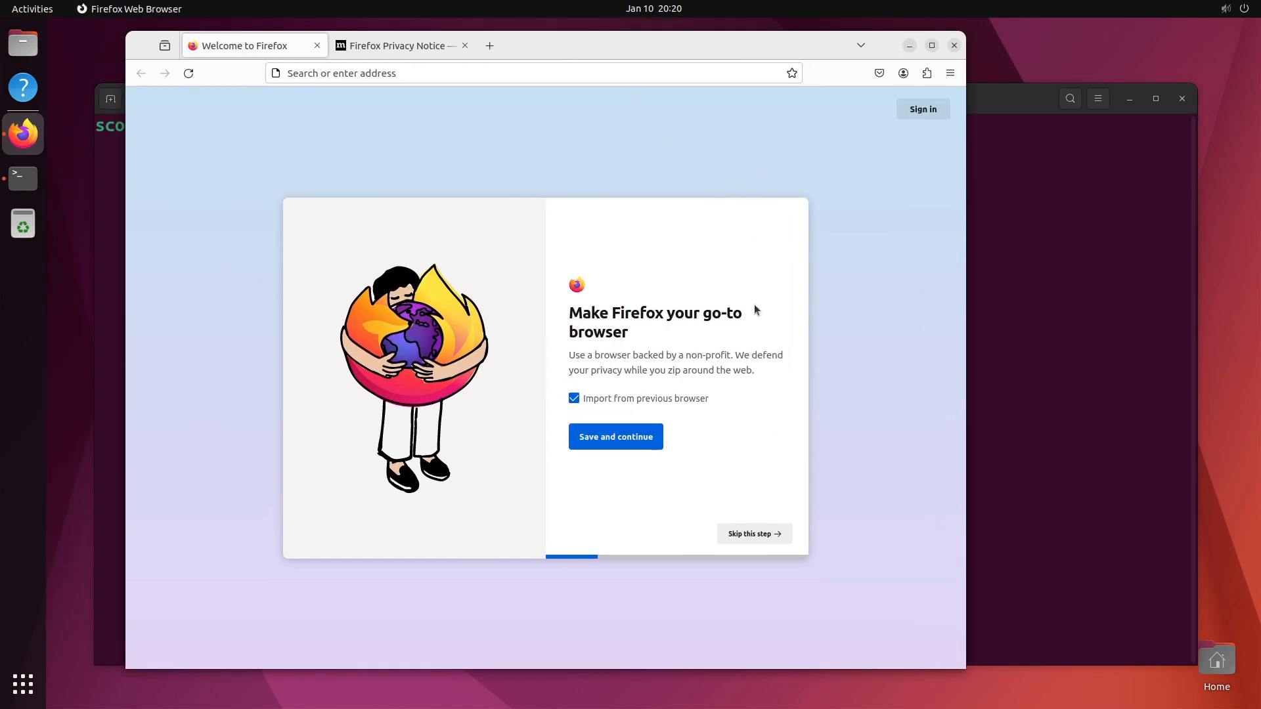
pyautogui.click(748, 533)
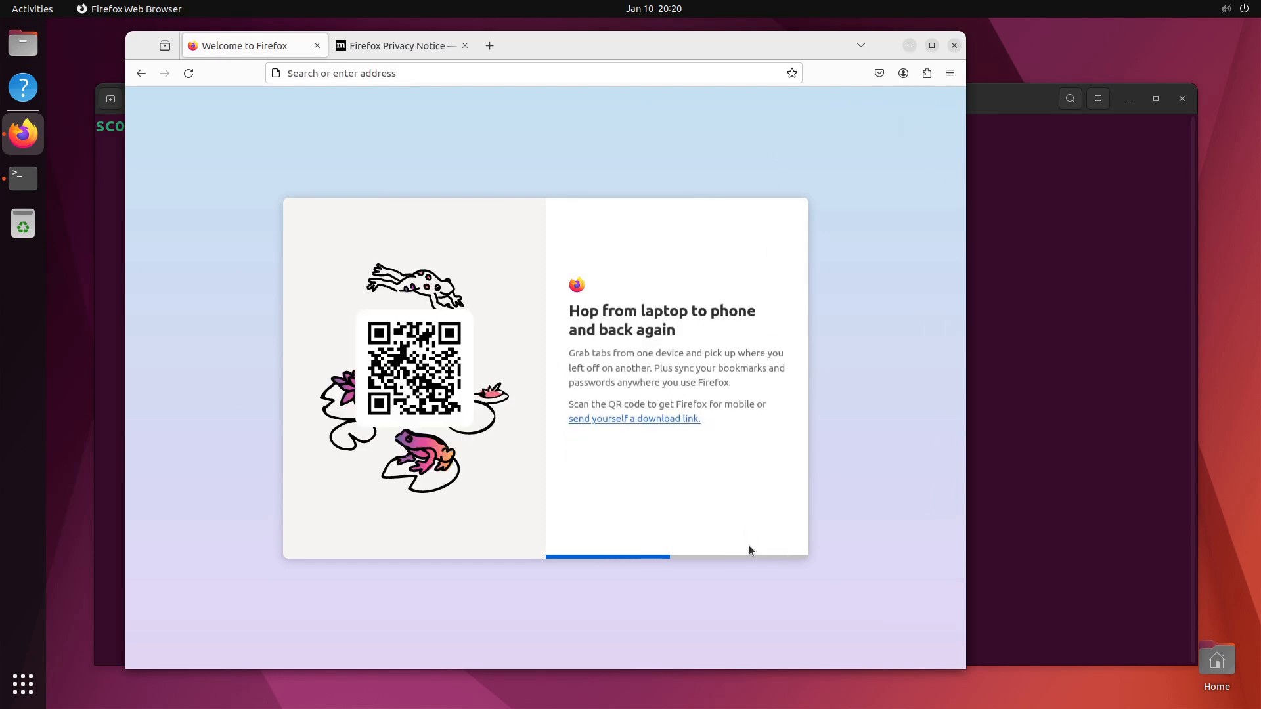
pyautogui.click(745, 536)
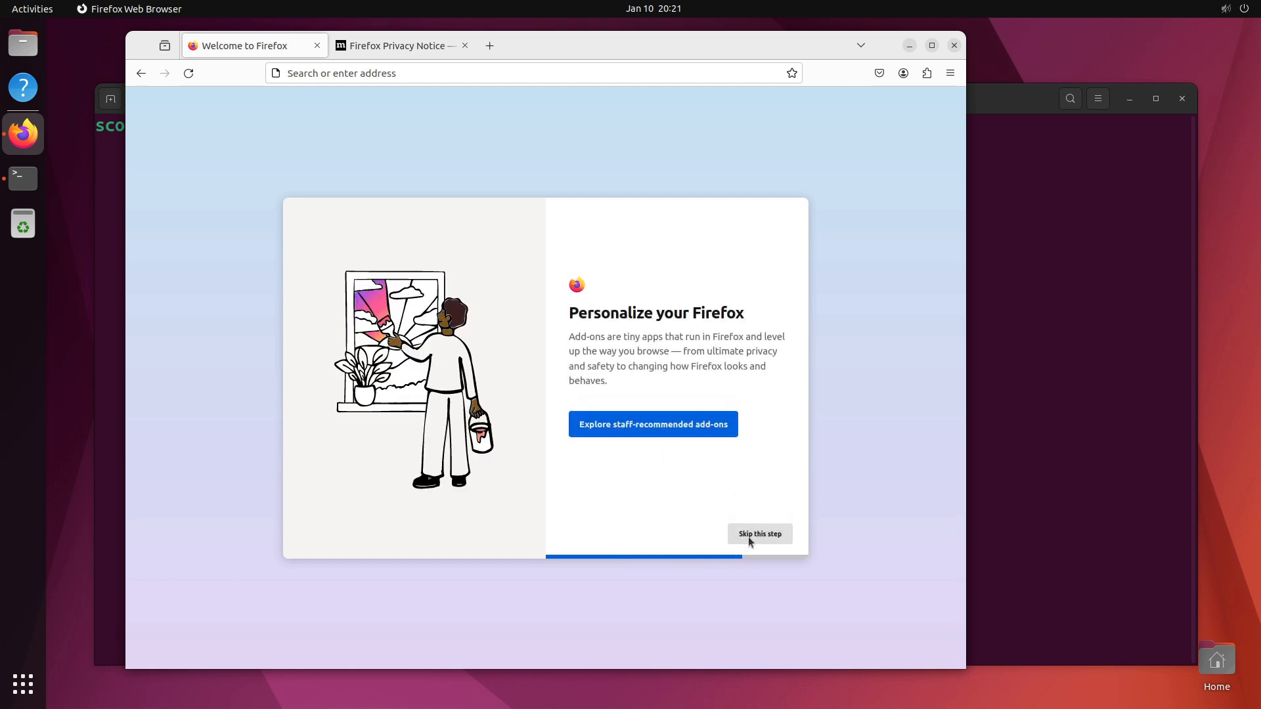
pyautogui.click(750, 536)
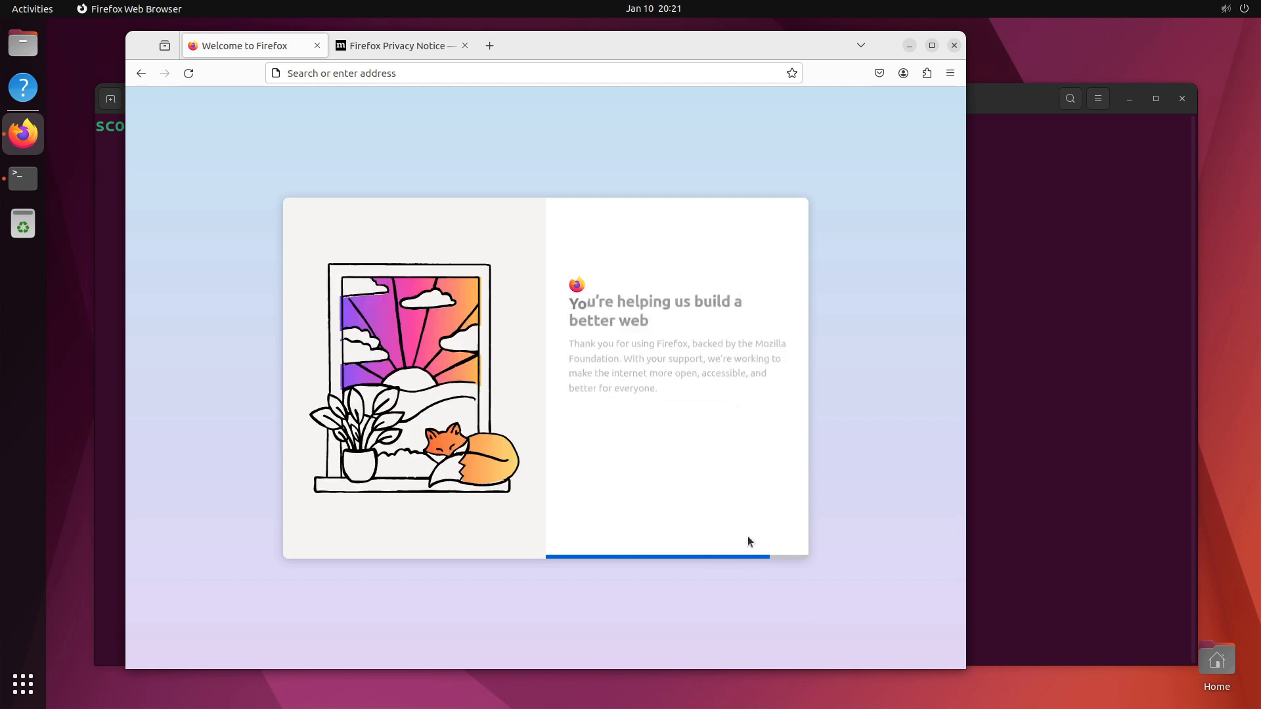
pyautogui.click(608, 438)
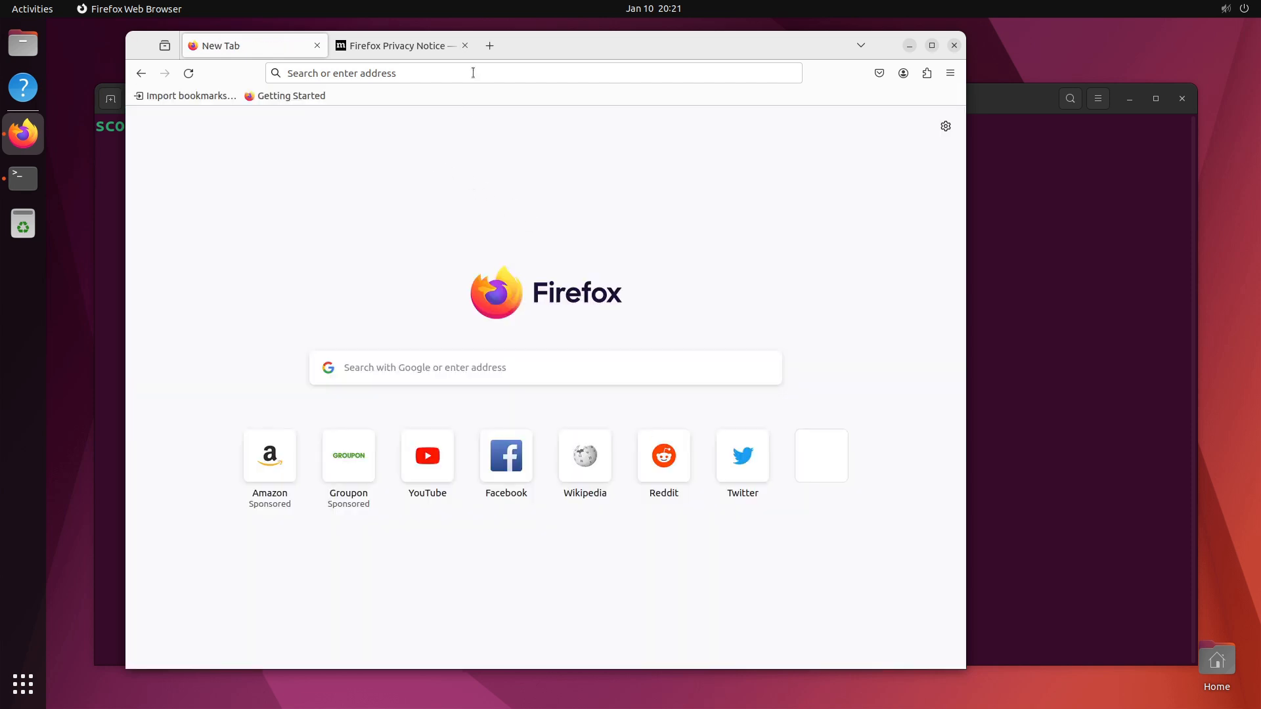
# Close the Privacy Notice tab and add Firefox to the dock favourites
pyautogui.click(465, 46)
pyautogui.rightClick(14, 138)
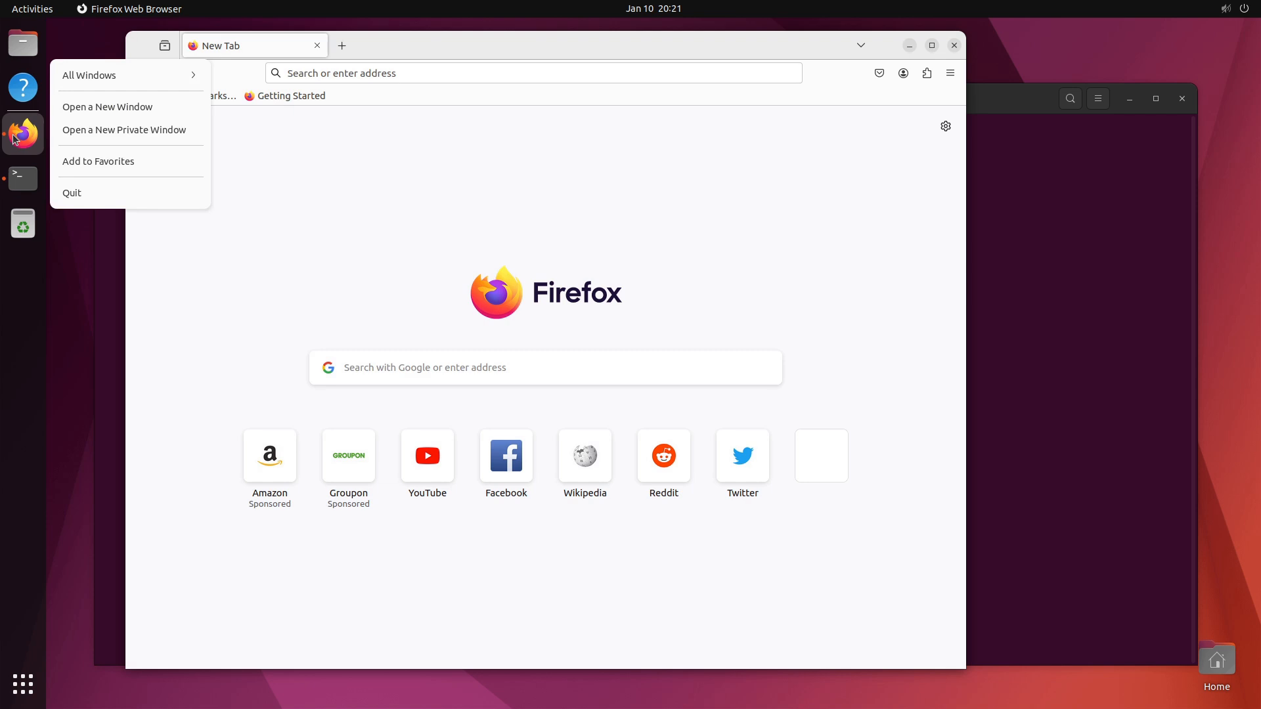
pyautogui.click(82, 159)
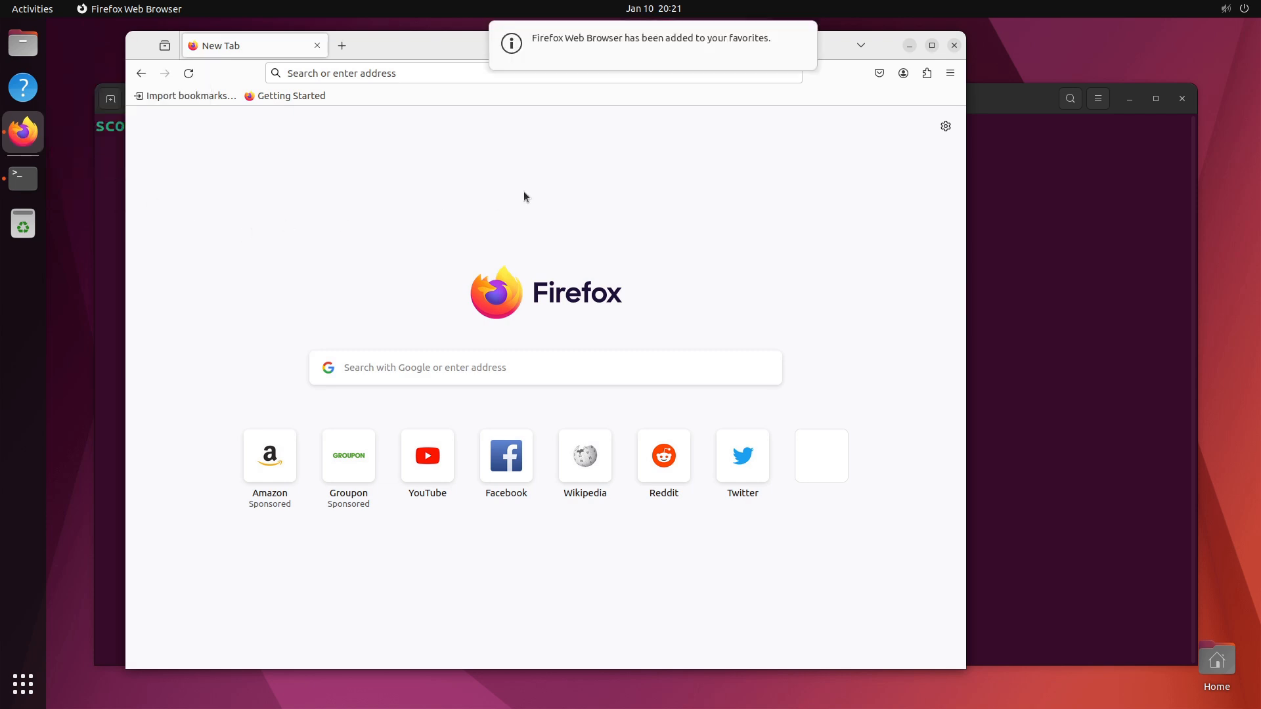
pyautogui.moveTo(747, 58)
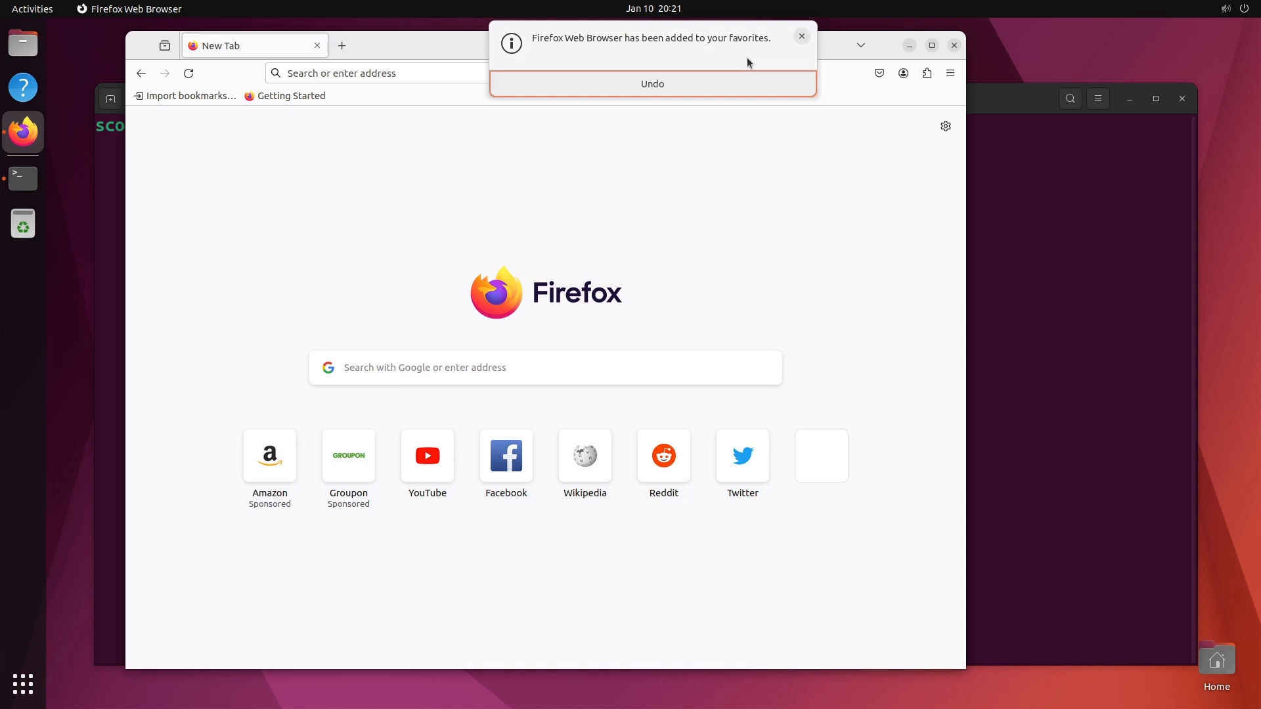
pyautogui.click(802, 37)
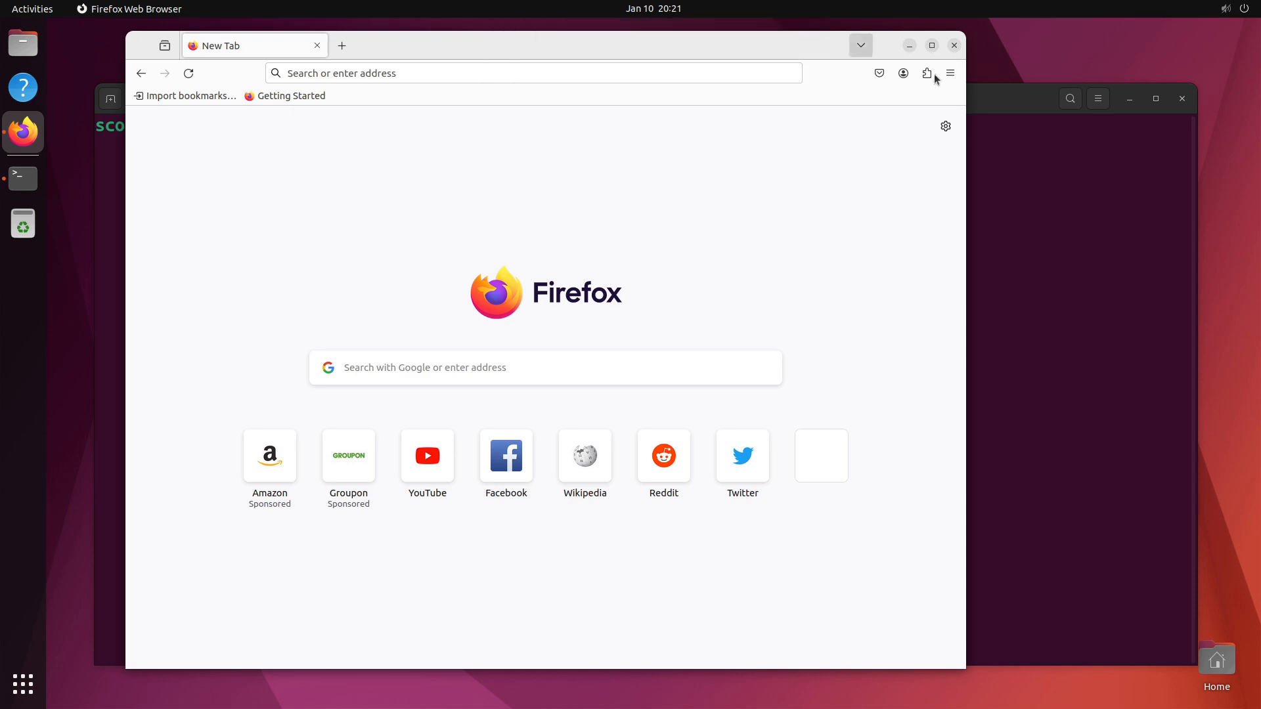
# Close Firefox, then switch the Appearance style to Dark in Settings and close it
pyautogui.click(954, 46)
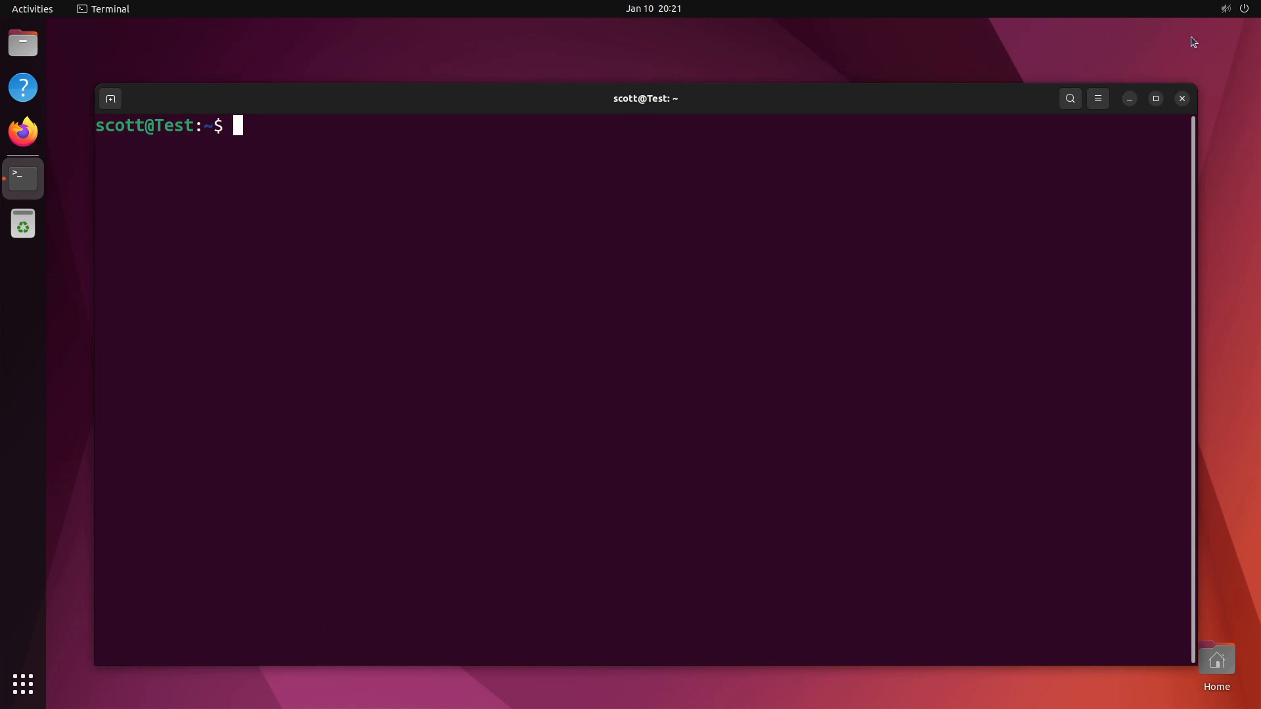
pyautogui.click(1234, 9)
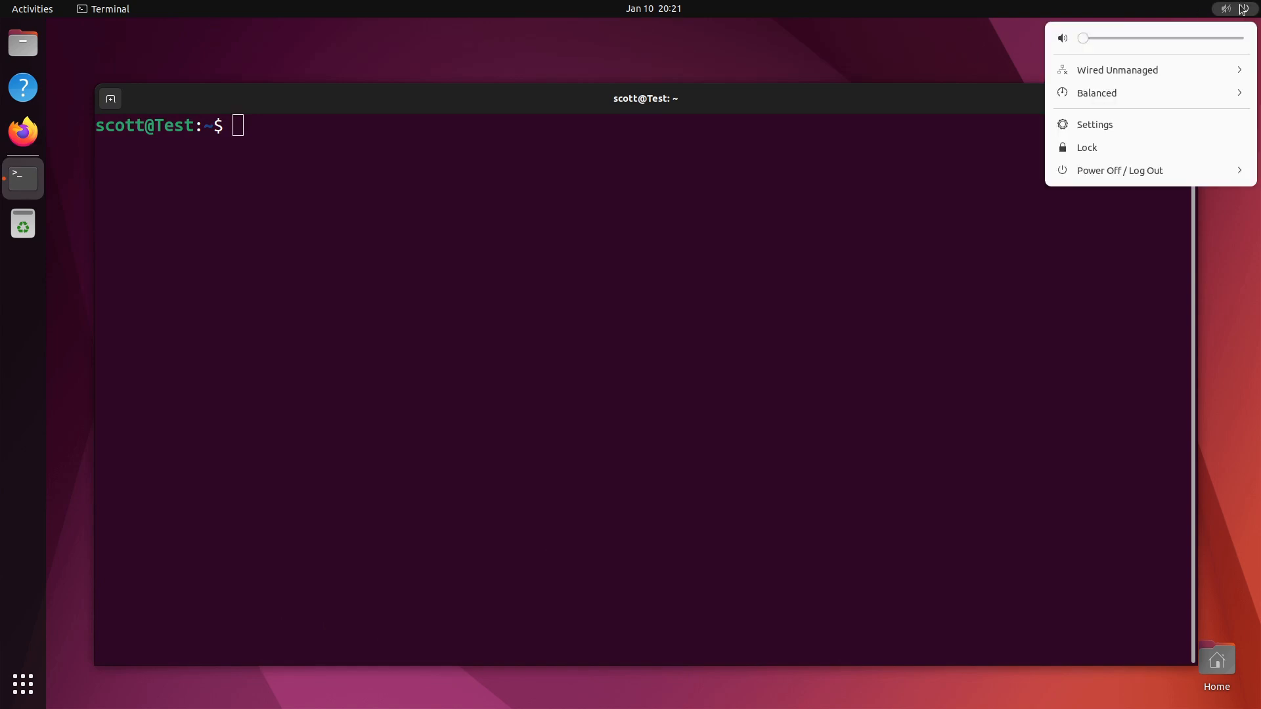
pyautogui.click(1085, 124)
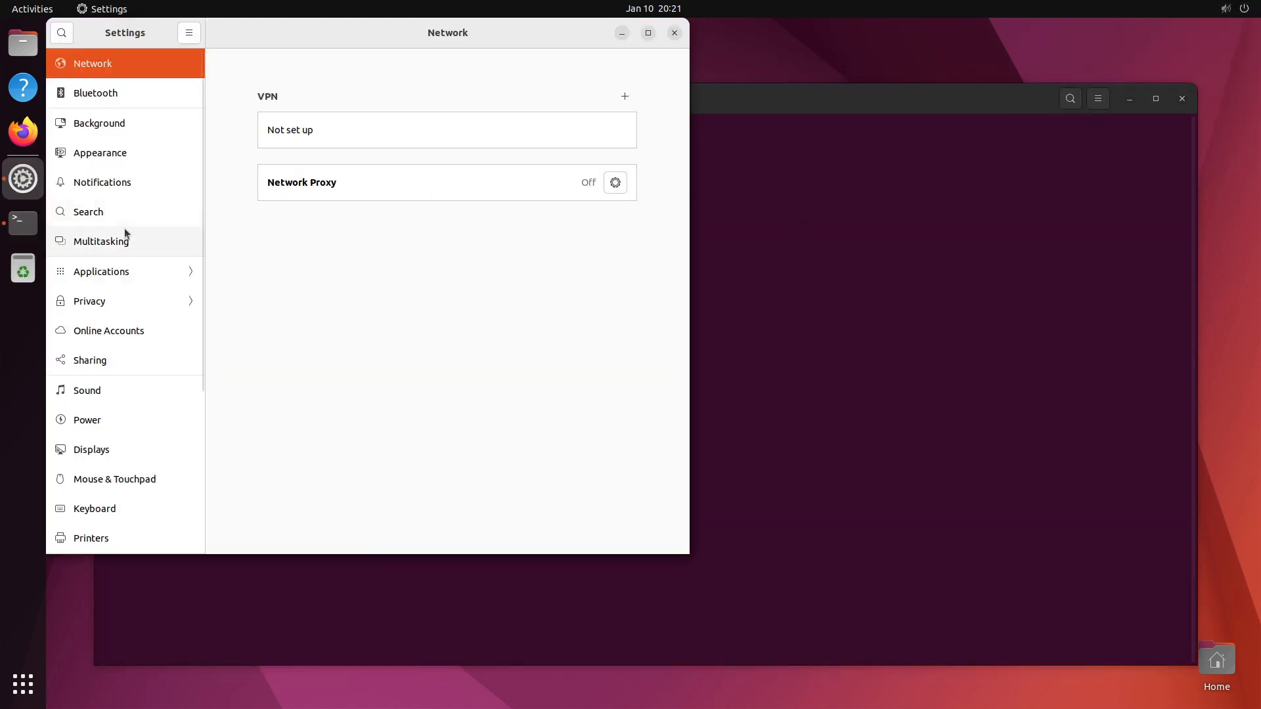
pyautogui.click(83, 153)
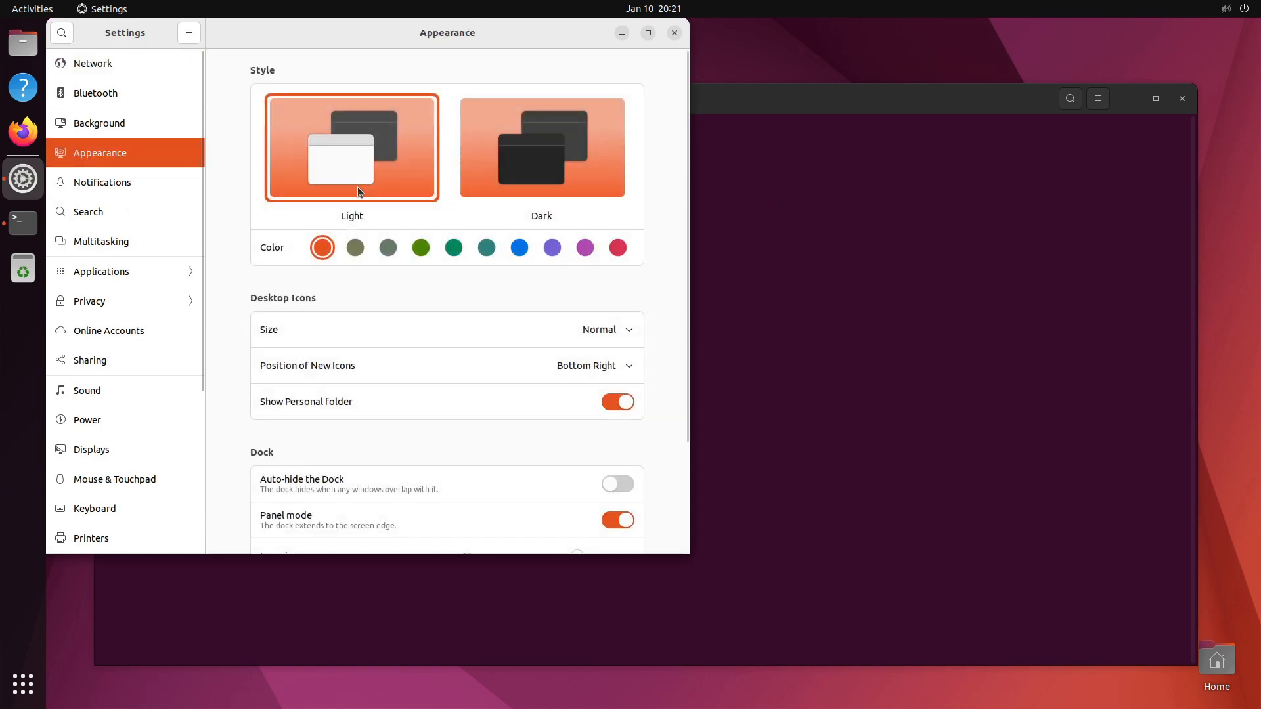
pyautogui.click(552, 149)
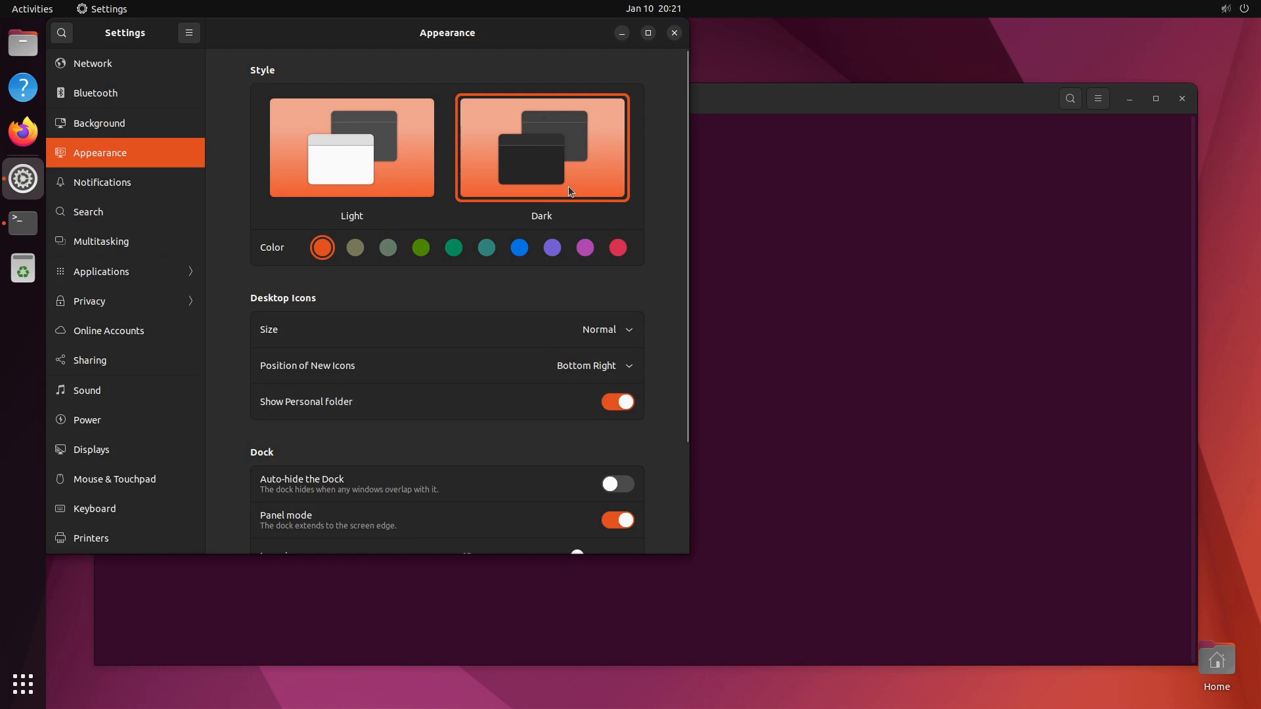
pyautogui.click(676, 34)
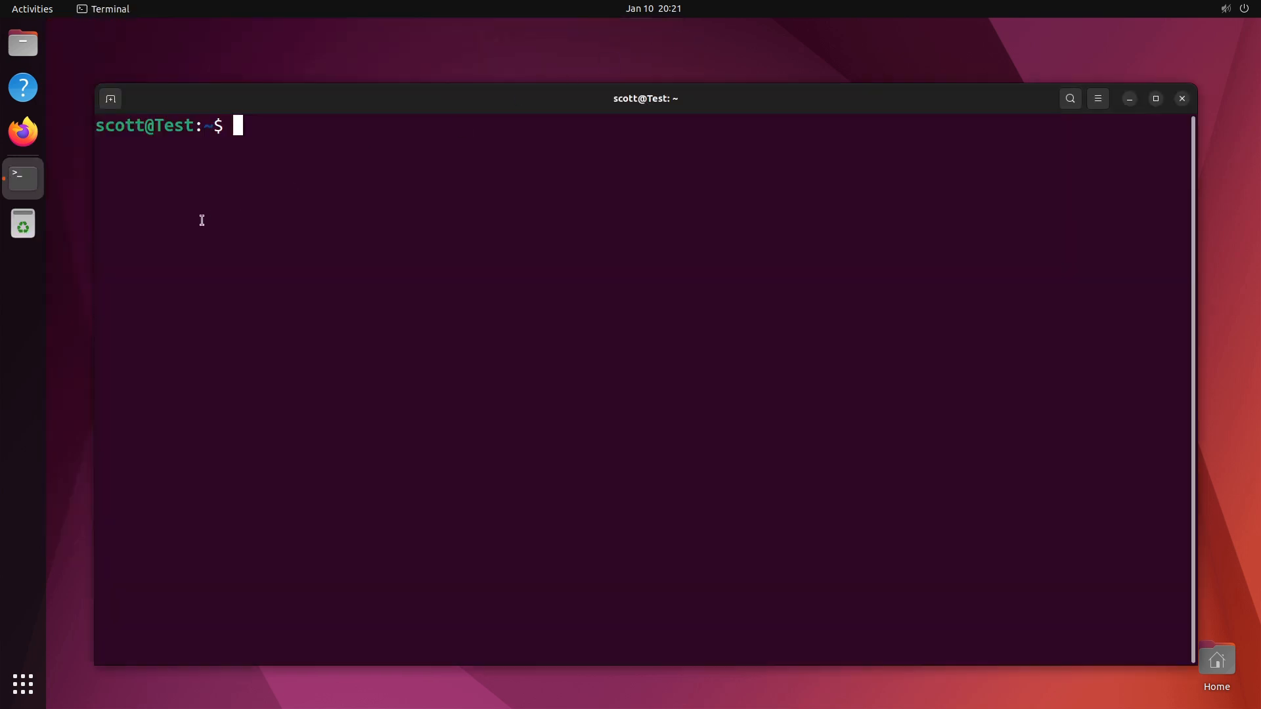
# Dismiss Firefox's not-responding error, relaunch it, and close the restore-tabs notice
pyautogui.click(18, 130)
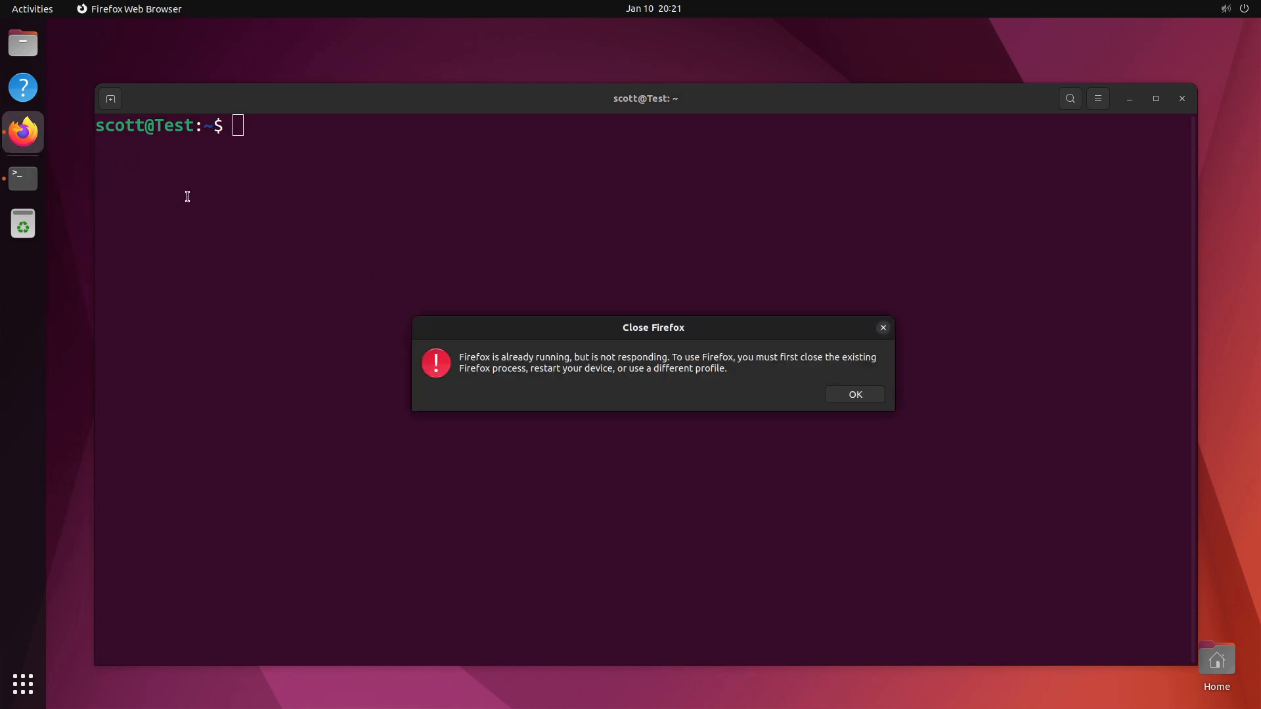
pyautogui.click(860, 398)
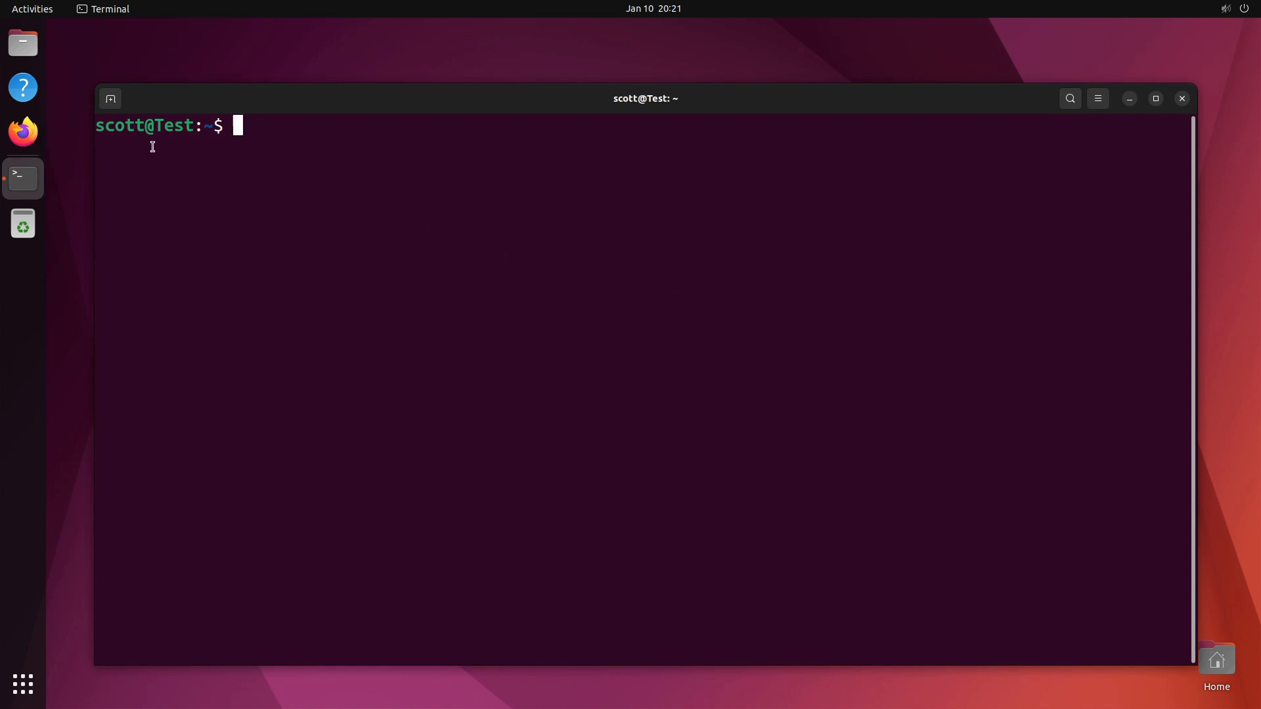
pyautogui.click(23, 131)
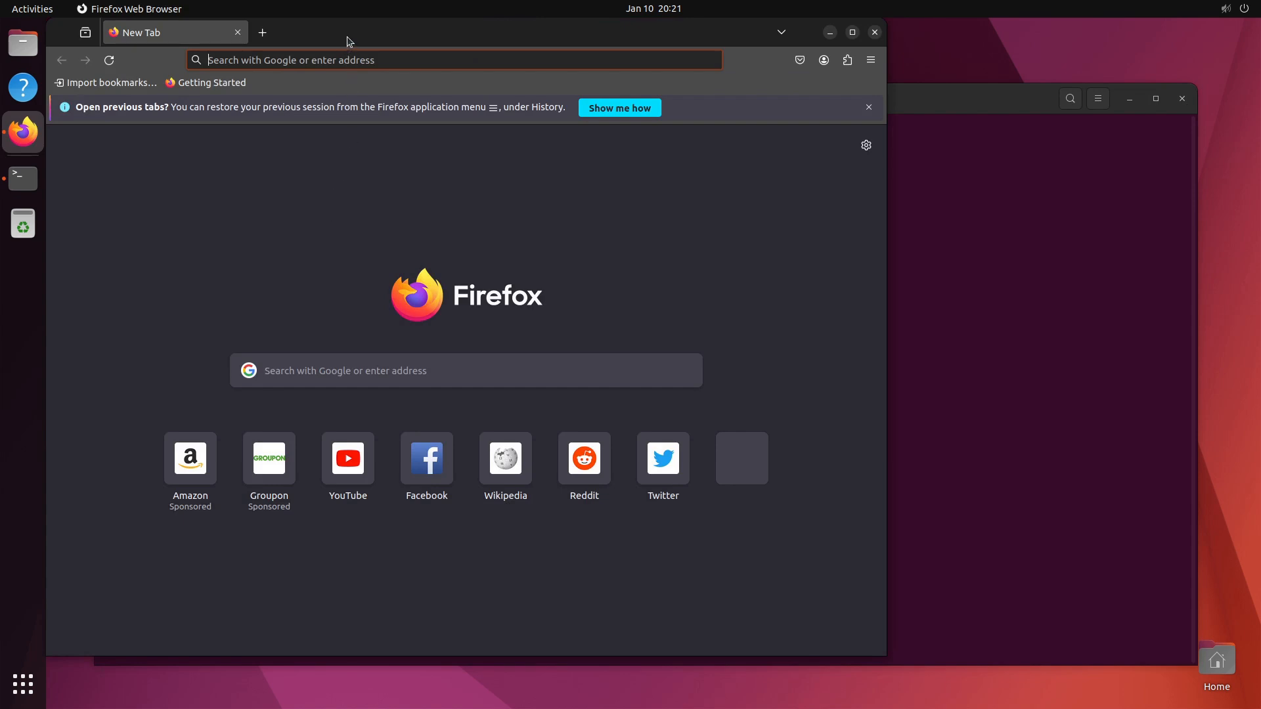
pyautogui.moveTo(349, 41); pyautogui.dragTo(389, 58)
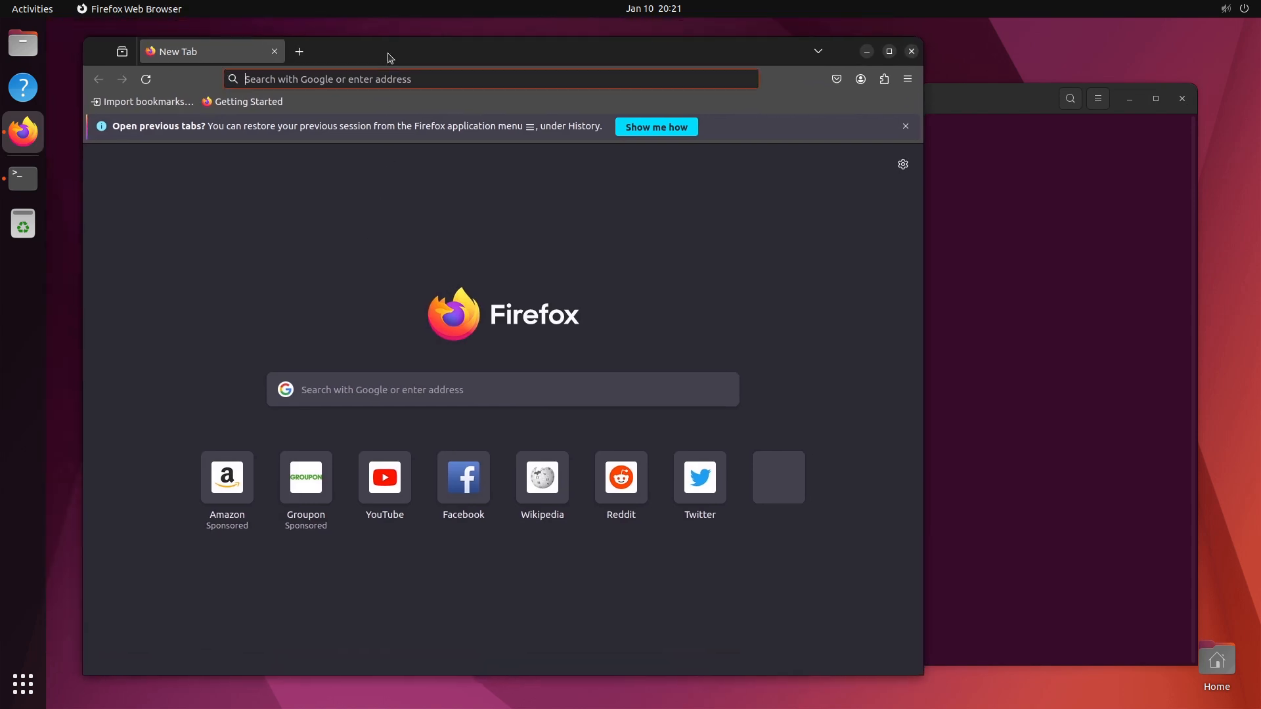
pyautogui.click(902, 128)
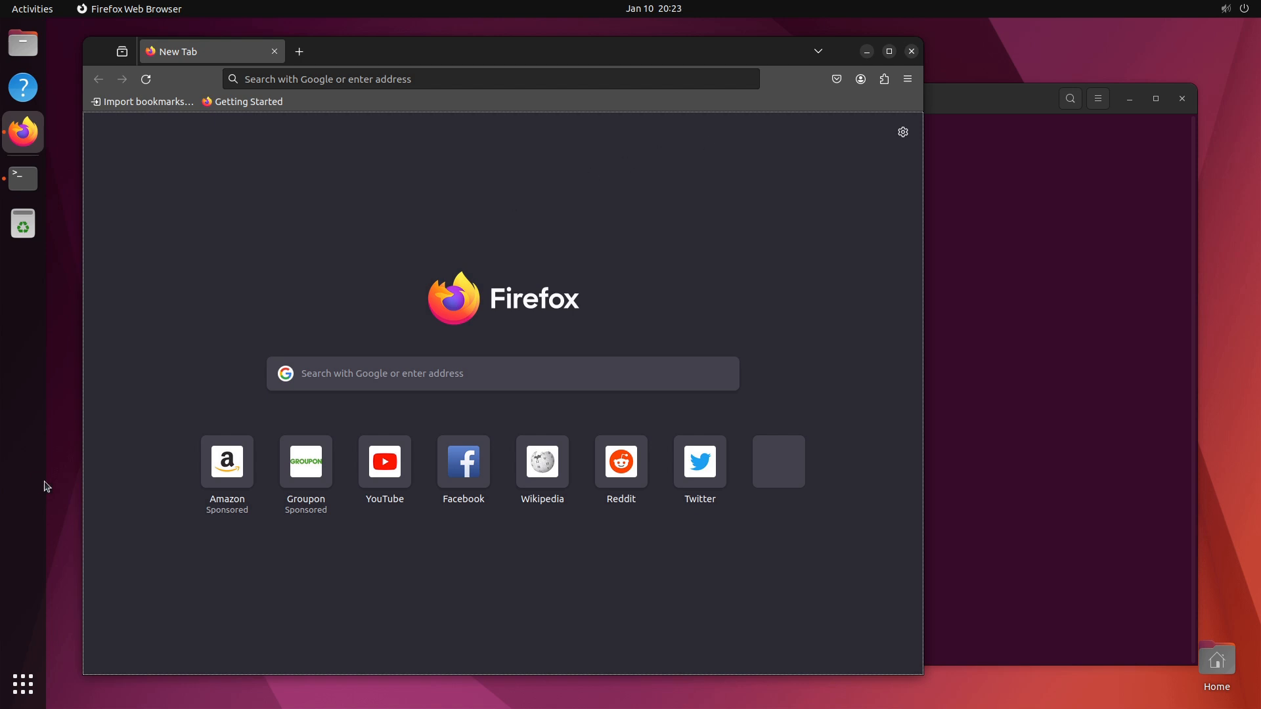
# Install net-tools, git, wget and nano with 'sudo apt install -y', then clear the terminal
pyautogui.click(1002, 369)
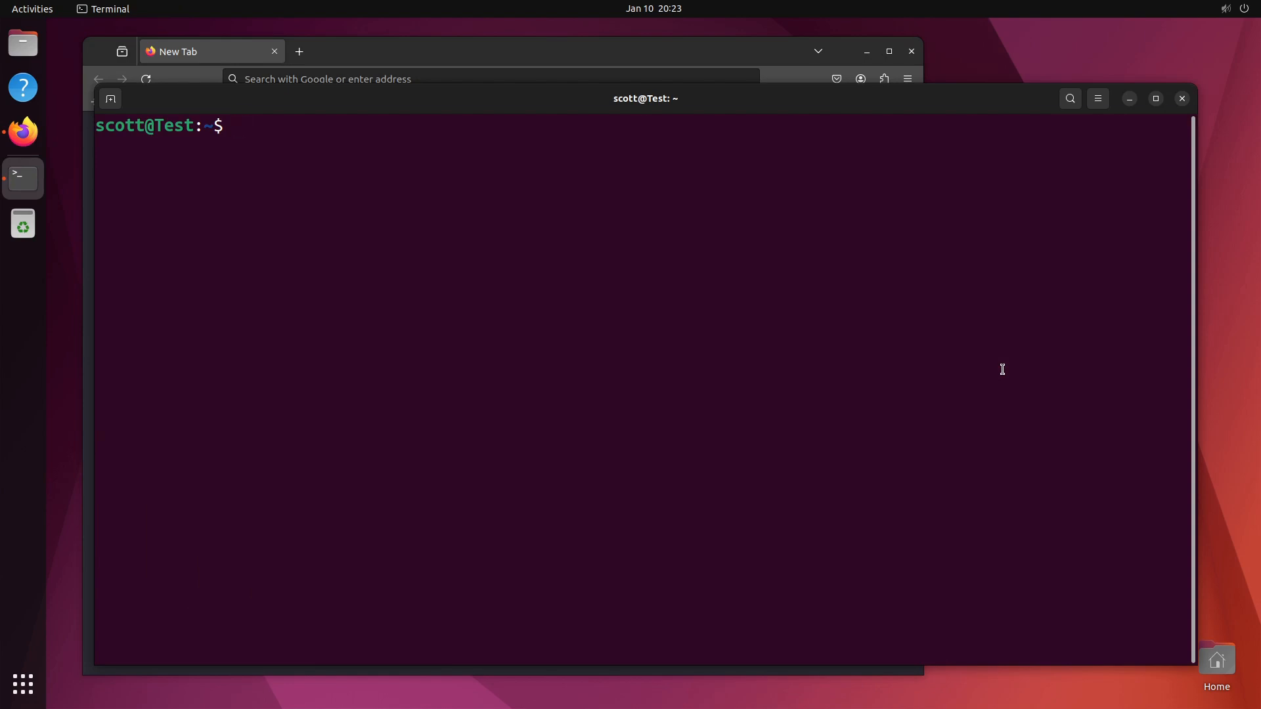
pyautogui.write('sudo apt install ne')
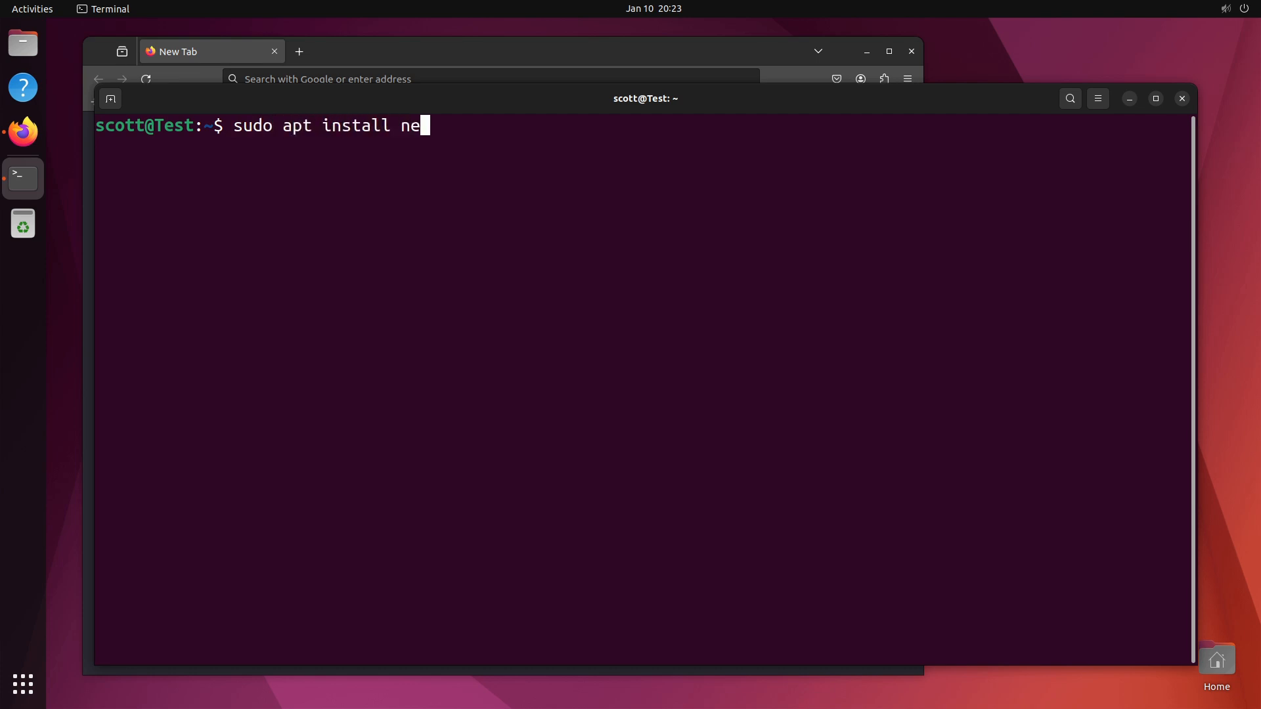
pyautogui.write('t-tools git')
pyautogui.write('wget')
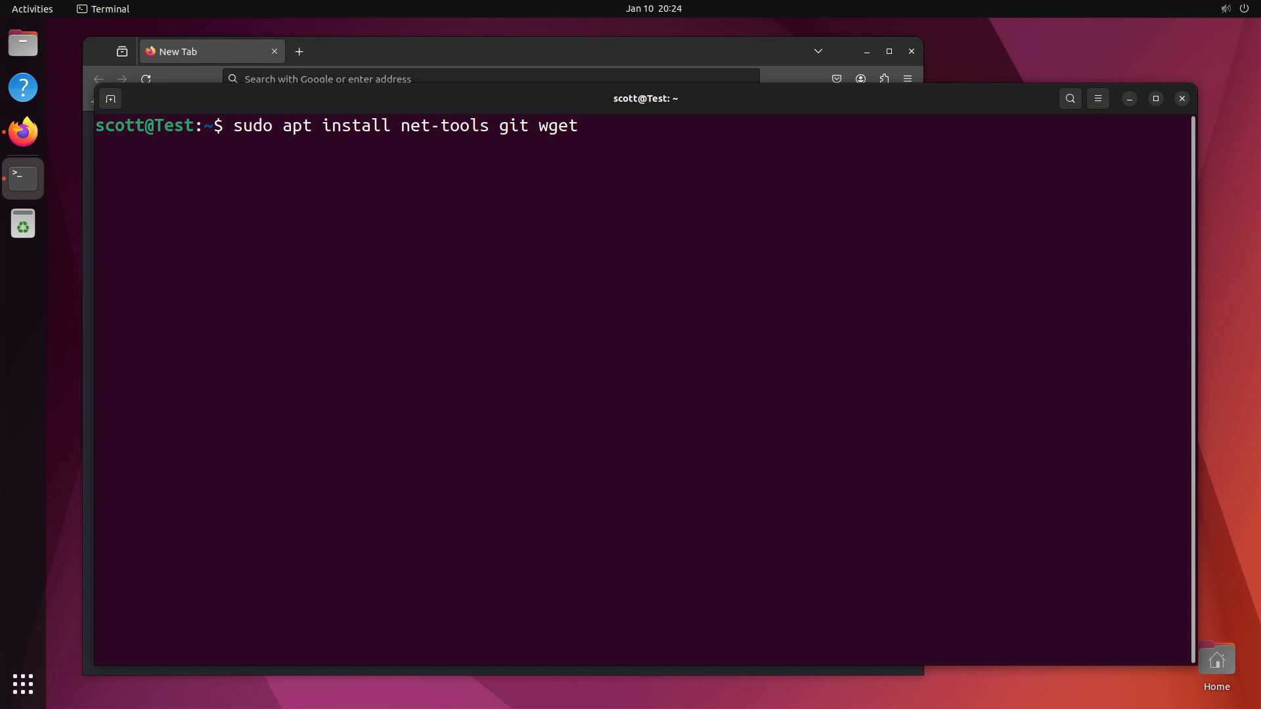
pyautogui.write('nano')
pyautogui.write('-y')
pyautogui.press('Return')
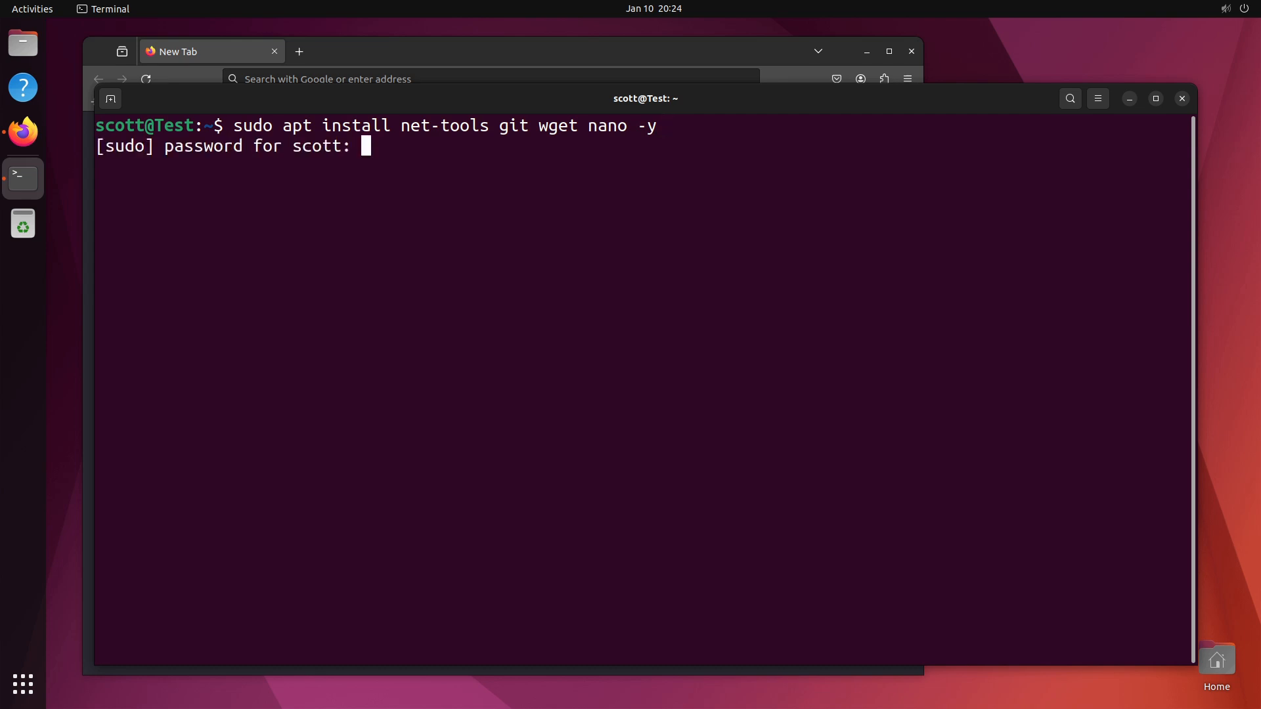
pyautogui.press('Return')
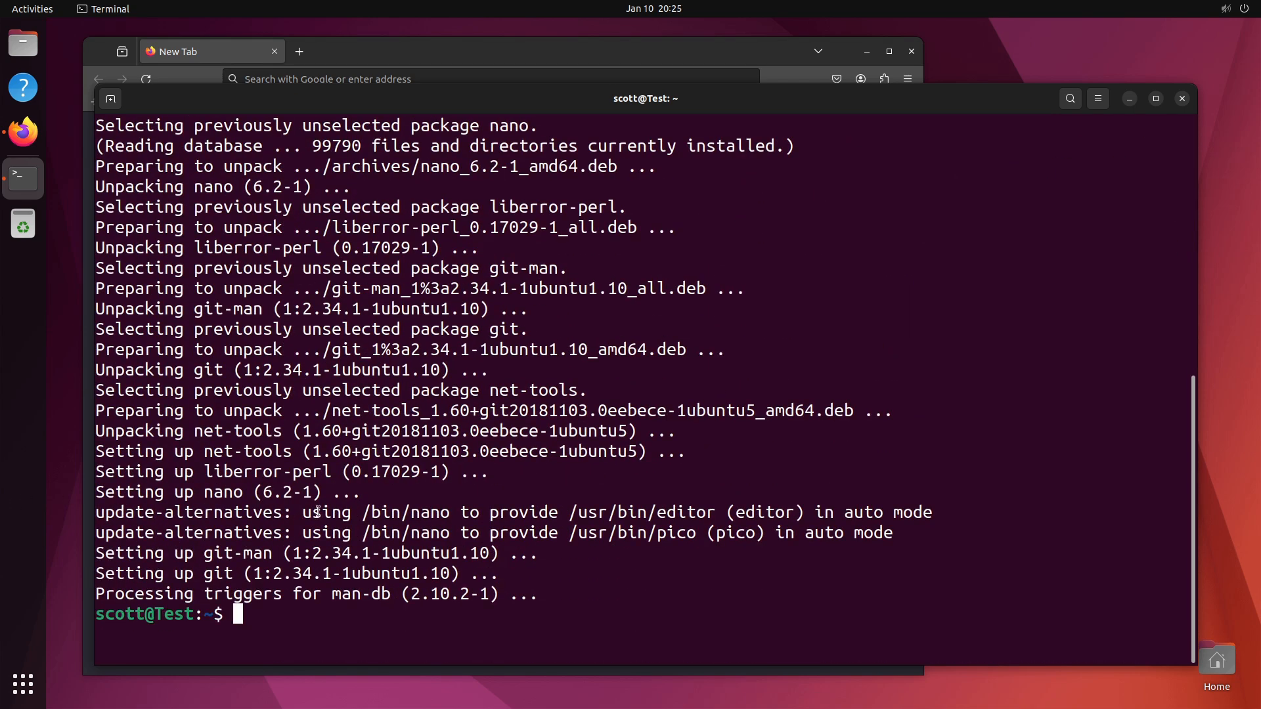
pyautogui.hotkey('ctrl', 'l')
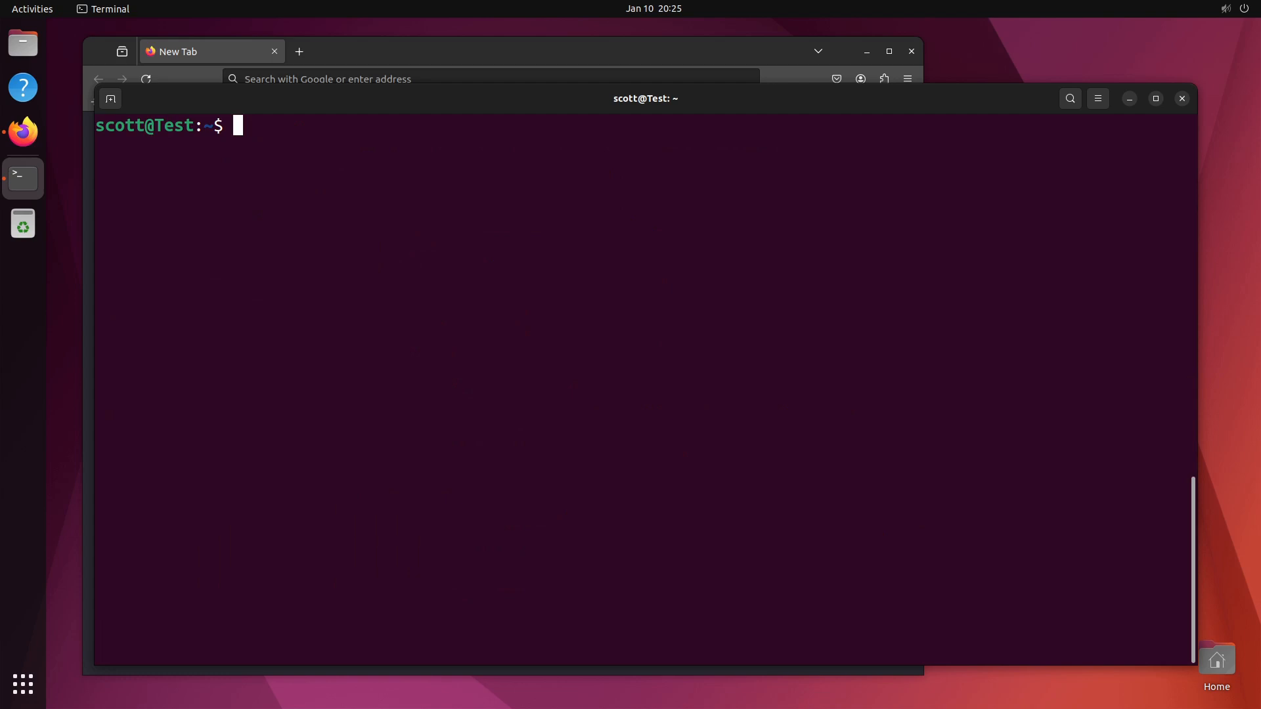
# Install gnome-tweaks, gnome-shell-extensions and gnome-shell-extension-prefs via apt, confirming with Y
pyautogui.write('sudo apt install gnome-tweaks gnome-shell-extensions gnome-shell-extension-prefs')
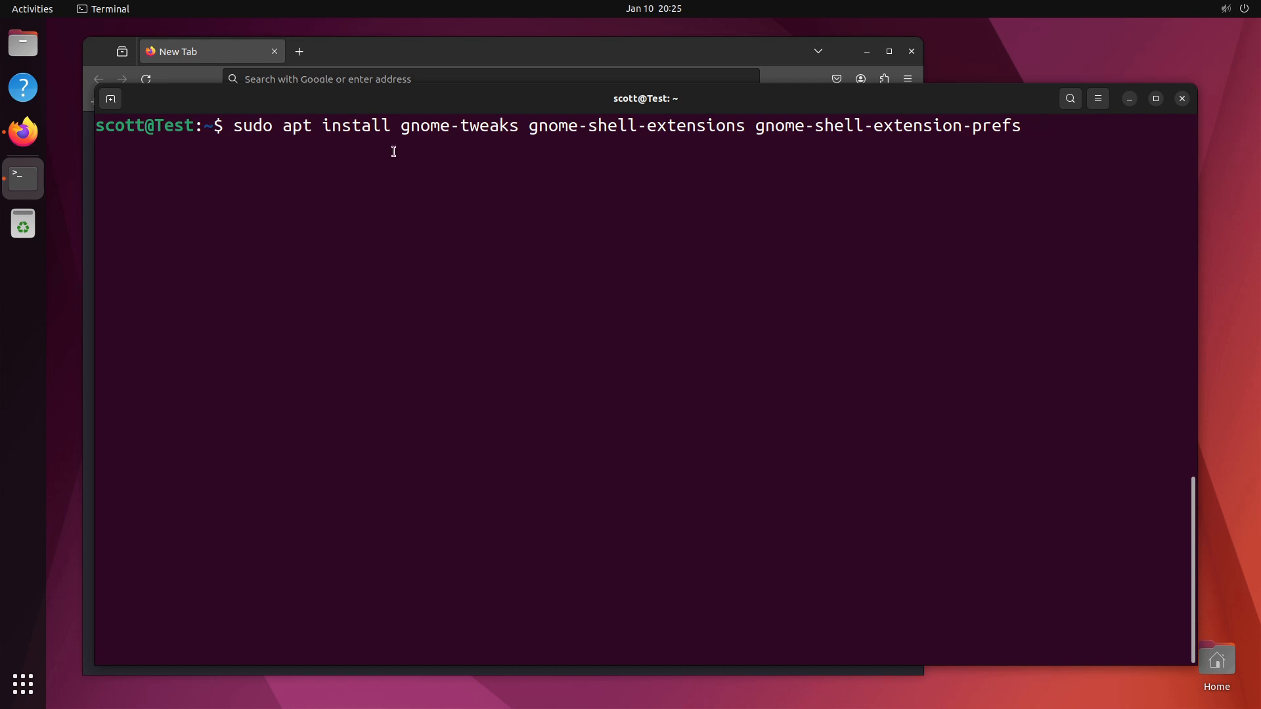
pyautogui.moveTo(401, 126); pyautogui.dragTo(579, 128)
pyautogui.click(780, 147)
pyautogui.press('Return')
pyautogui.write('Y')
pyautogui.press('Return')
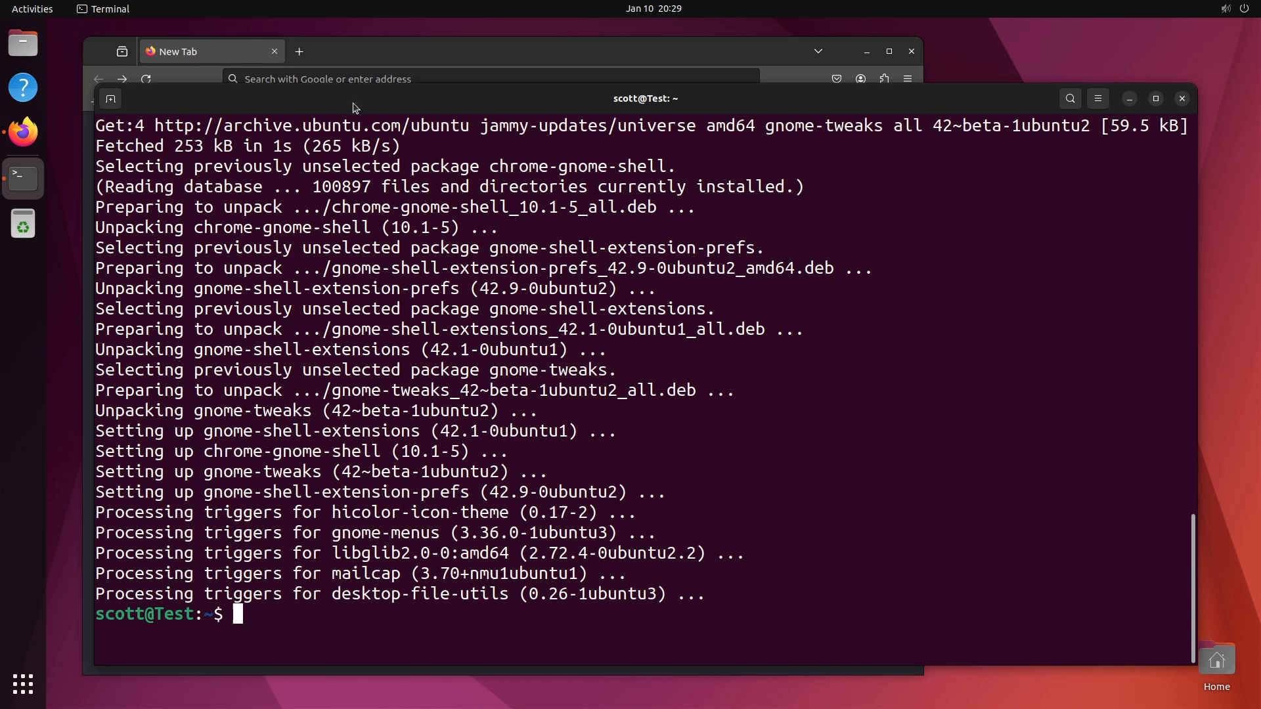
# Bring Firefox forward and open extensions.gnome.org from the 'gnome extensions' Google results
pyautogui.click(373, 55)
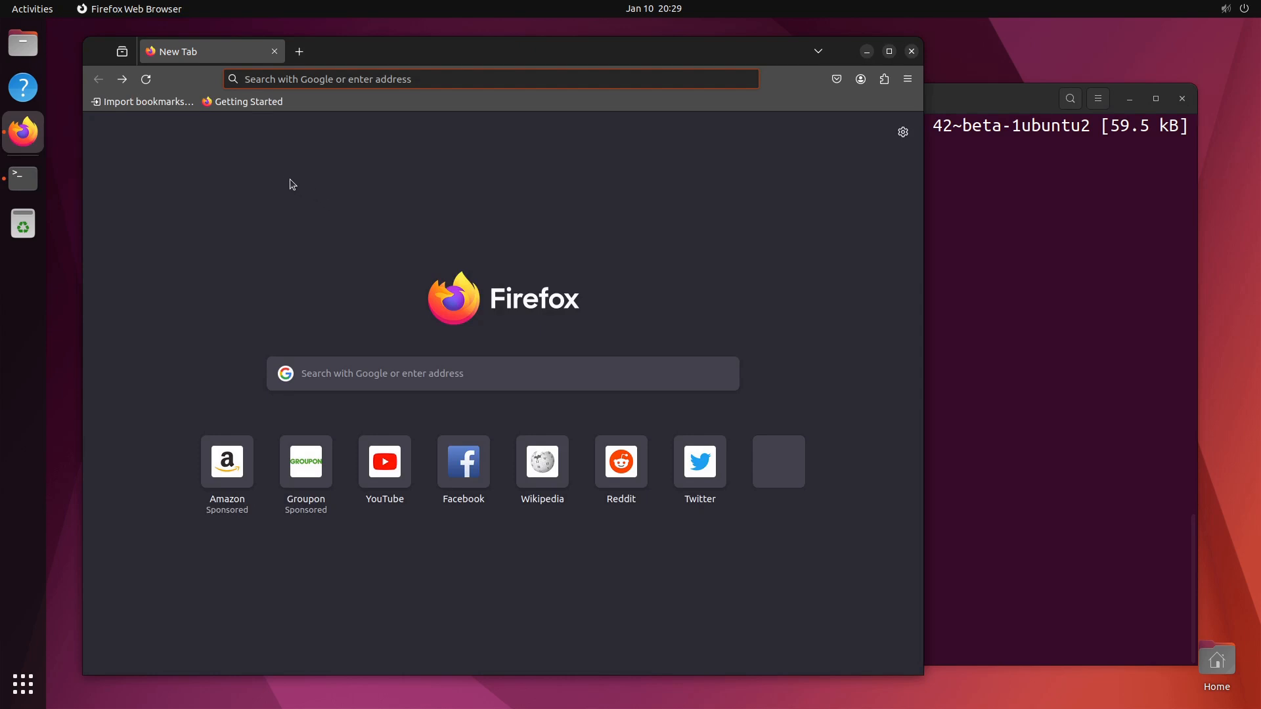
pyautogui.click(122, 79)
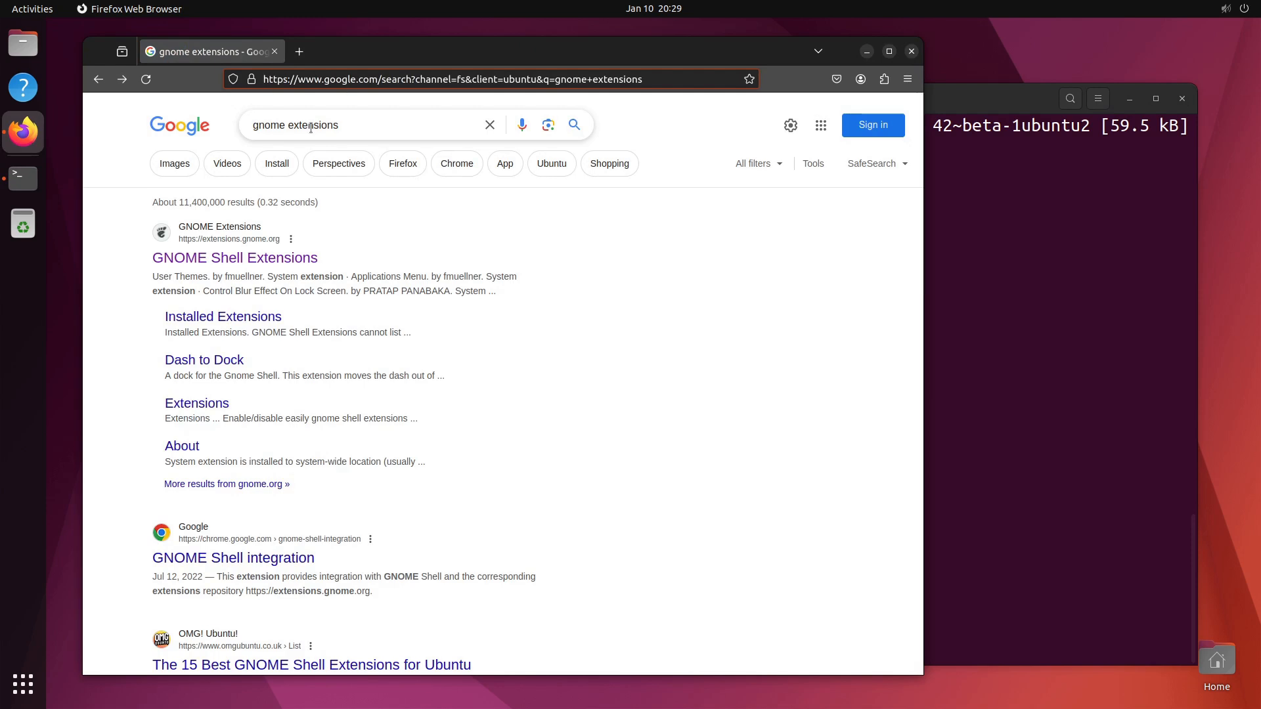
pyautogui.click(207, 262)
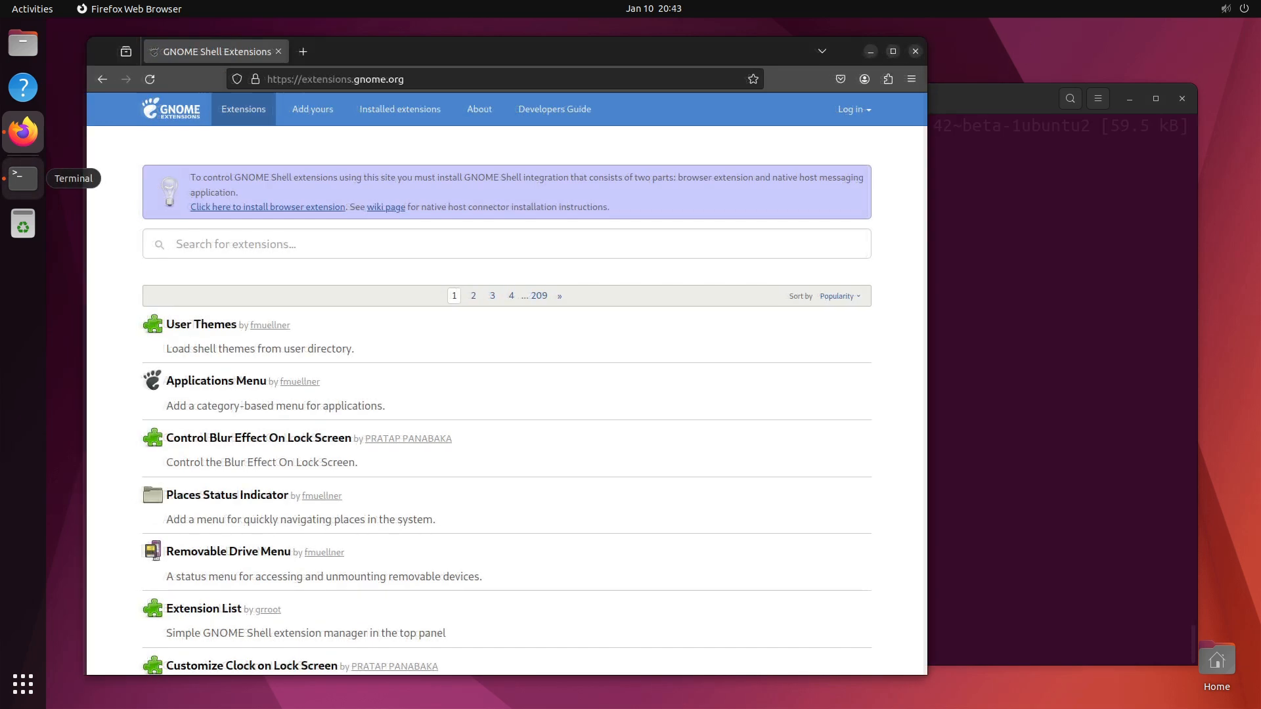
# Add the GNOME Shell integration add-on to Firefox with its permissions, then reload the site
pyautogui.click(212, 210)
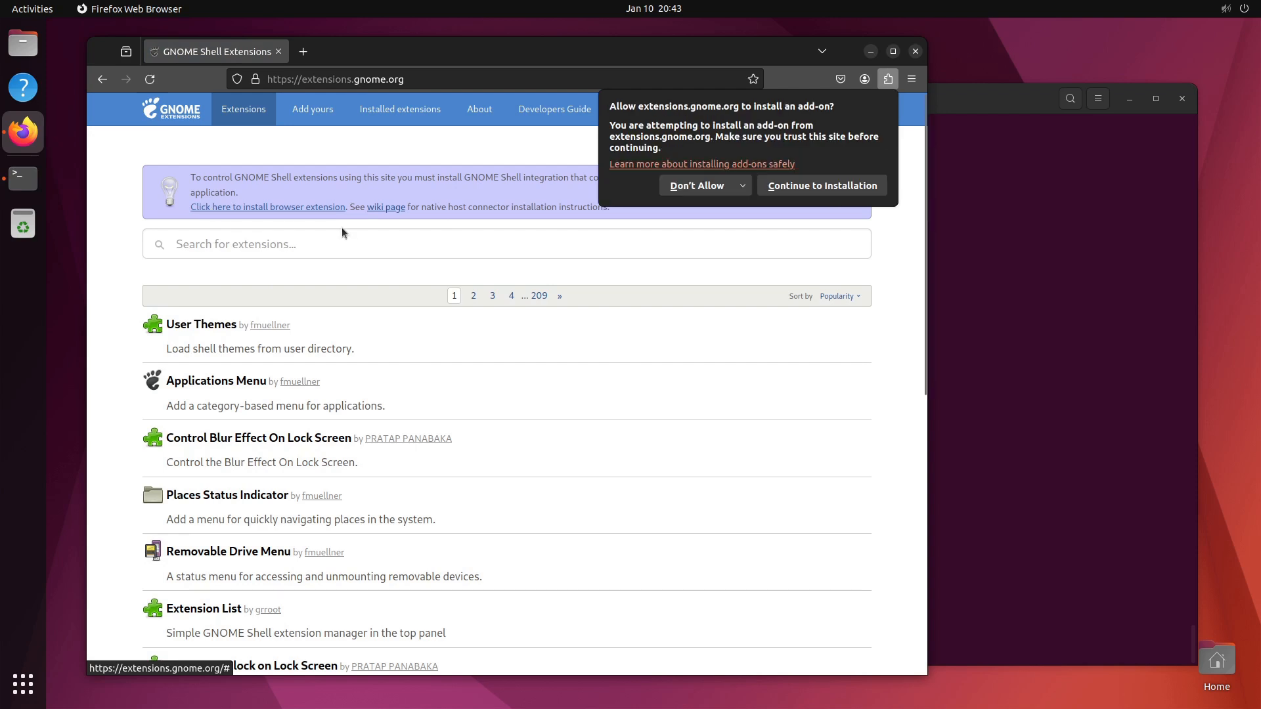
pyautogui.click(857, 191)
pyautogui.click(877, 216)
pyautogui.click(889, 187)
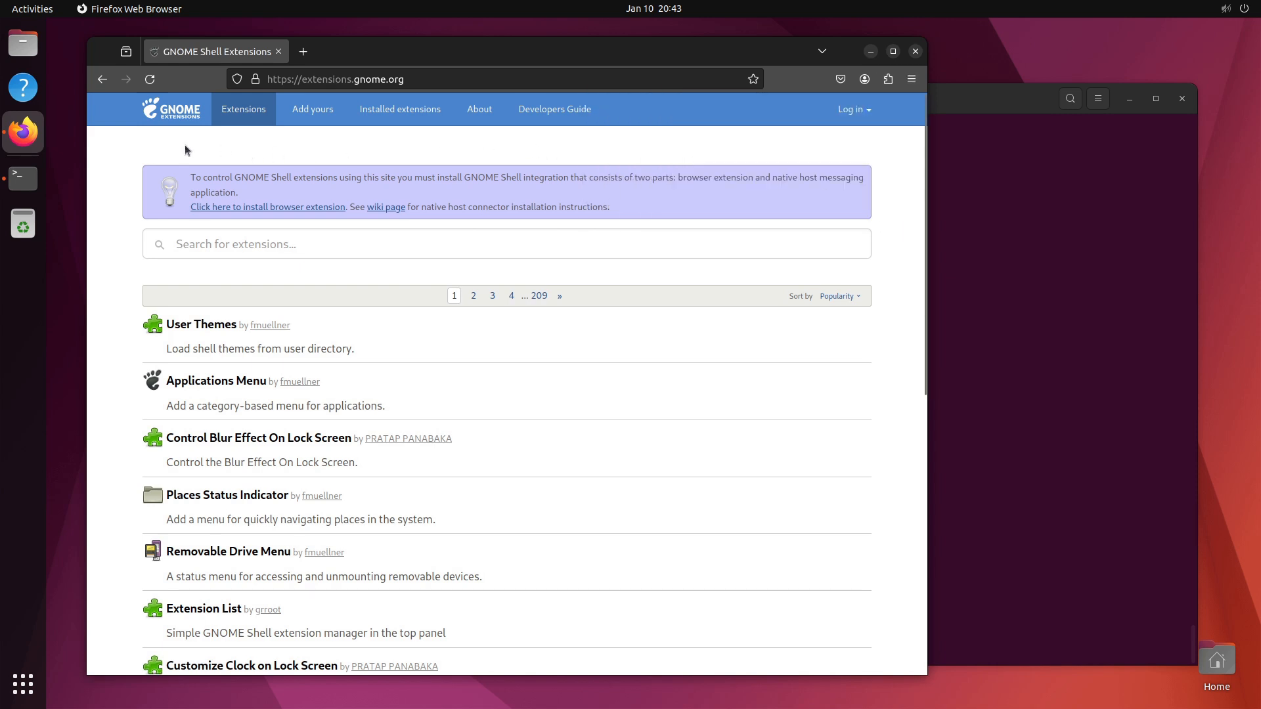
pyautogui.click(149, 79)
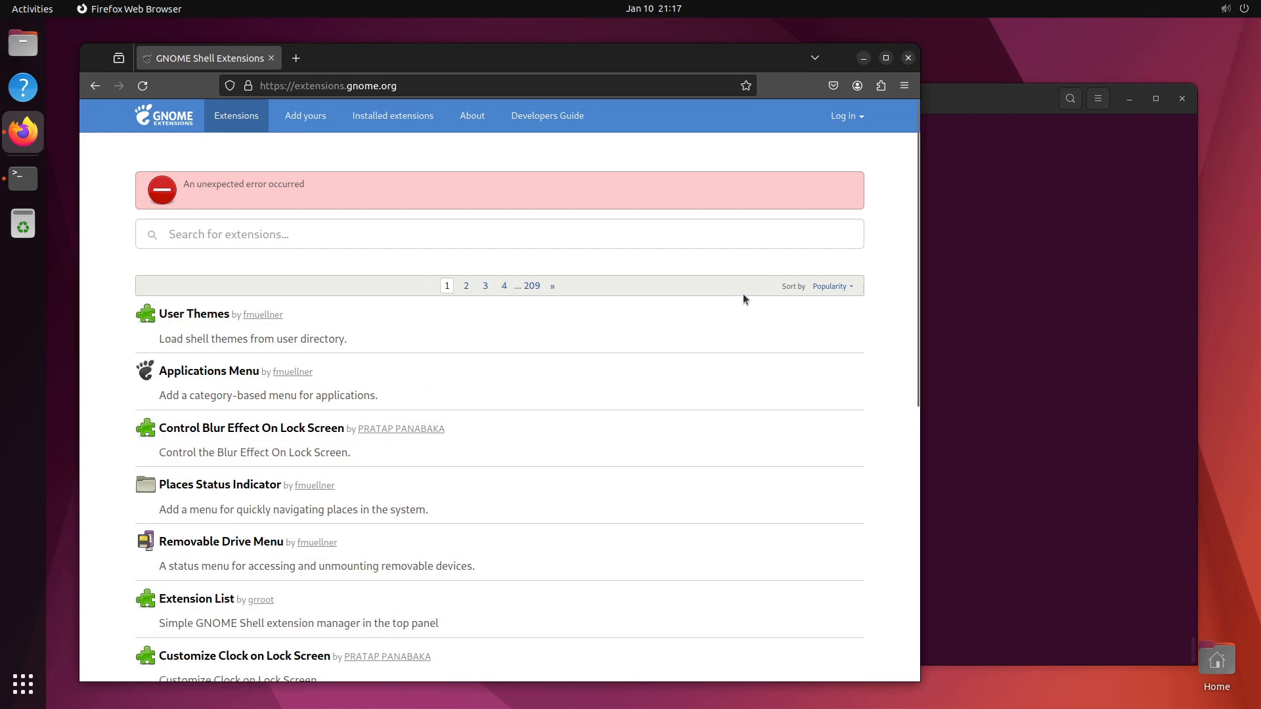
# Log out from the system menu, log back in, and launch Firefox from the dock
pyautogui.click(1248, 10)
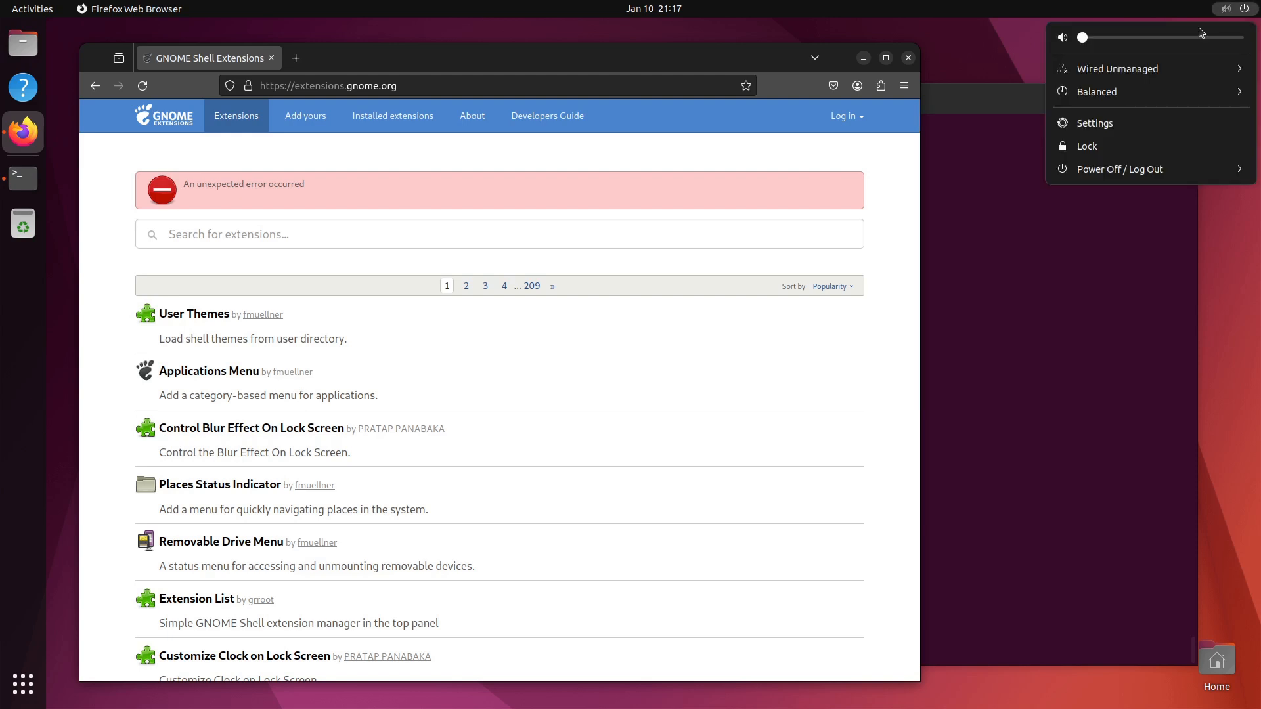
pyautogui.click(1097, 170)
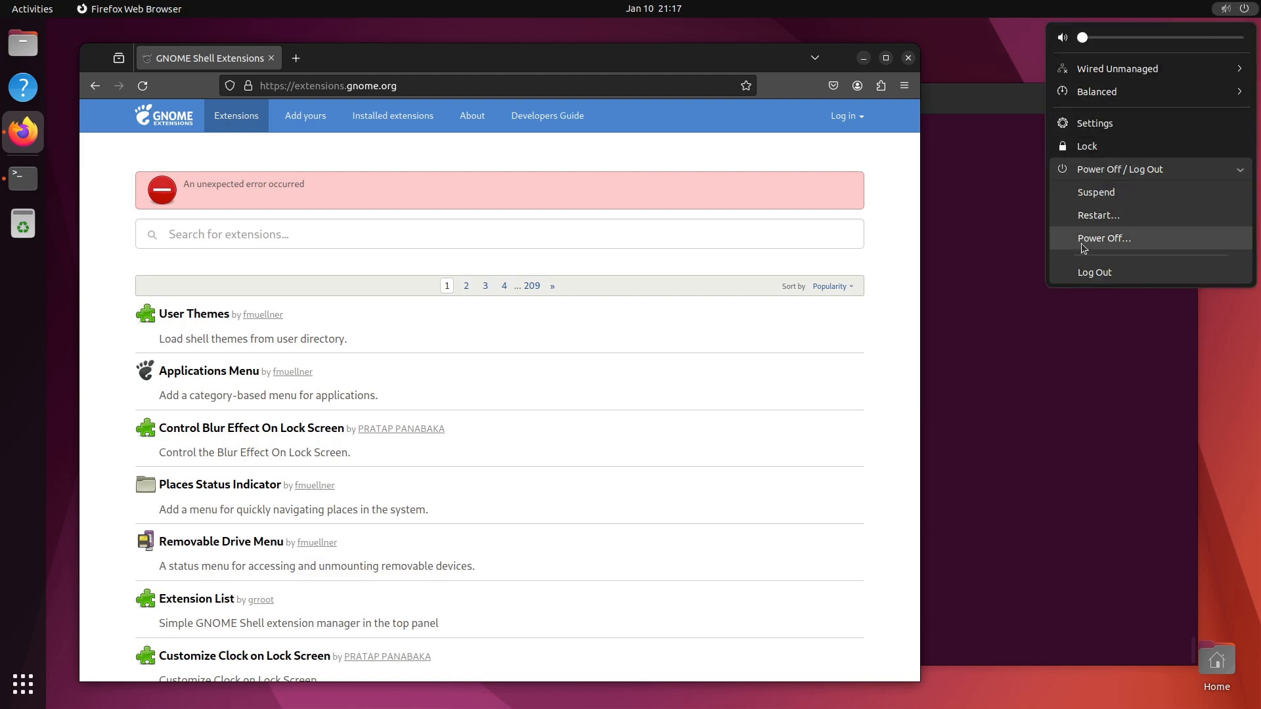
pyautogui.click(1090, 272)
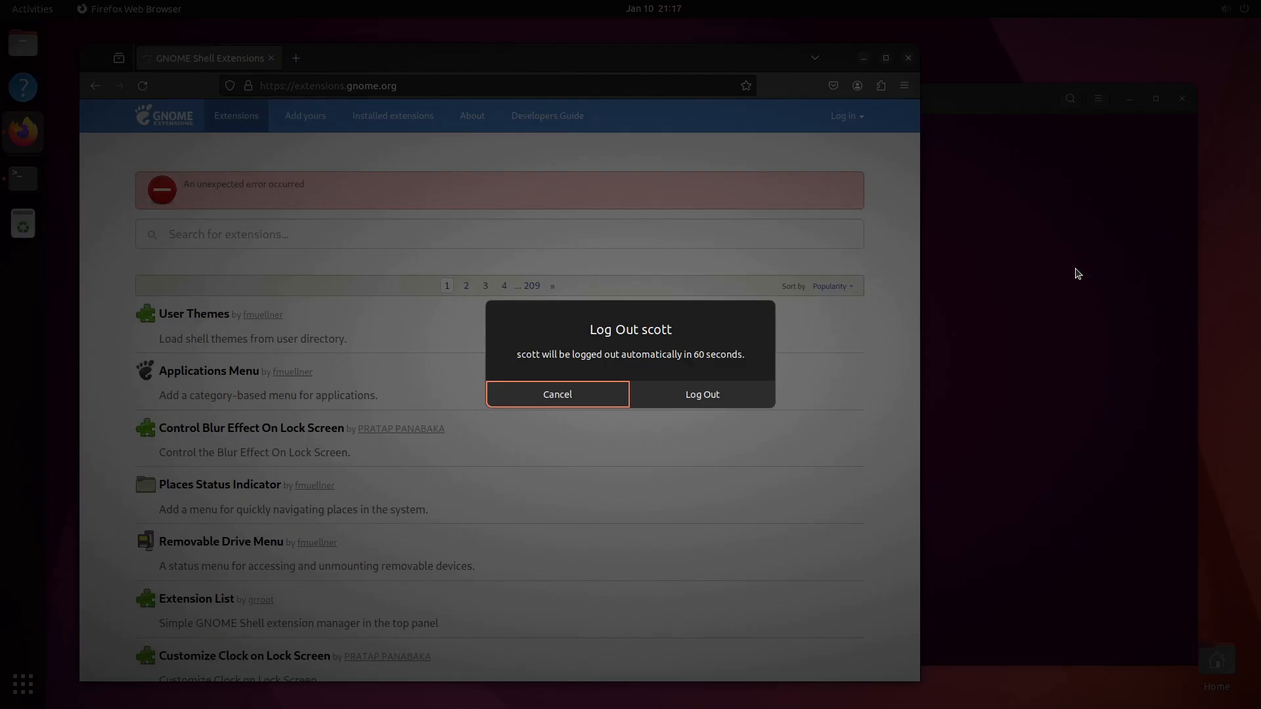
pyautogui.click(721, 394)
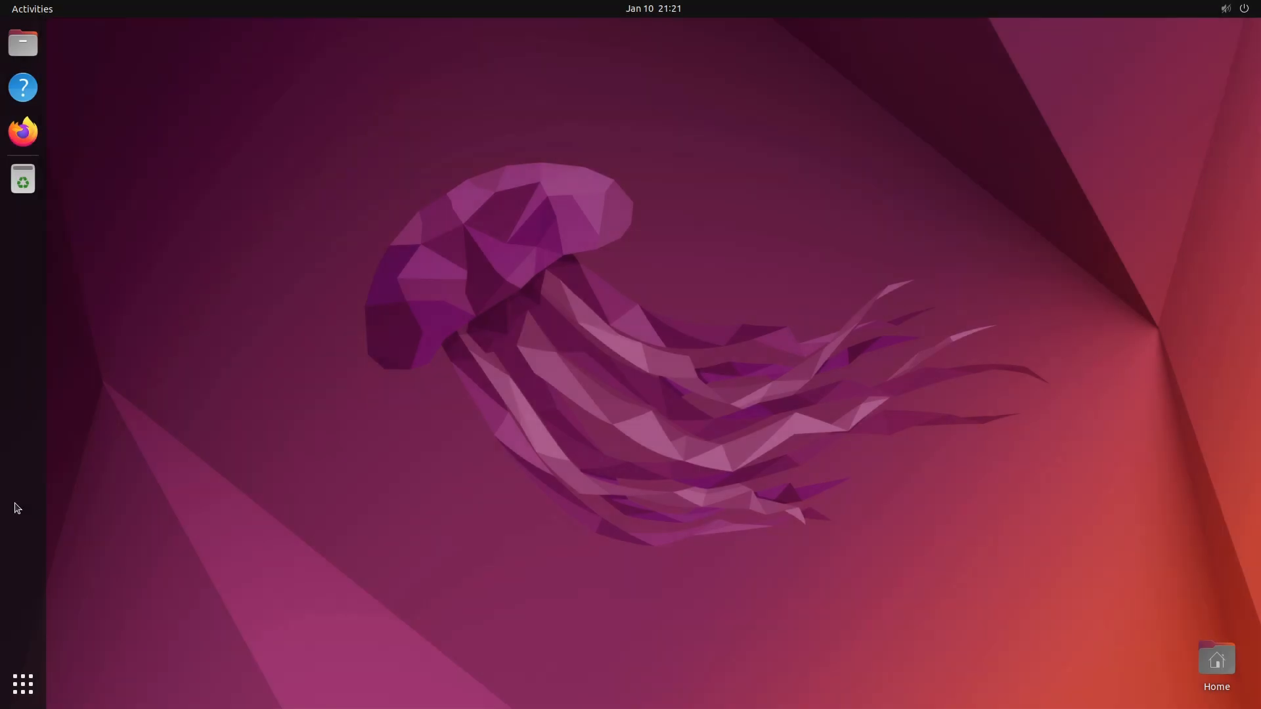
pyautogui.click(25, 132)
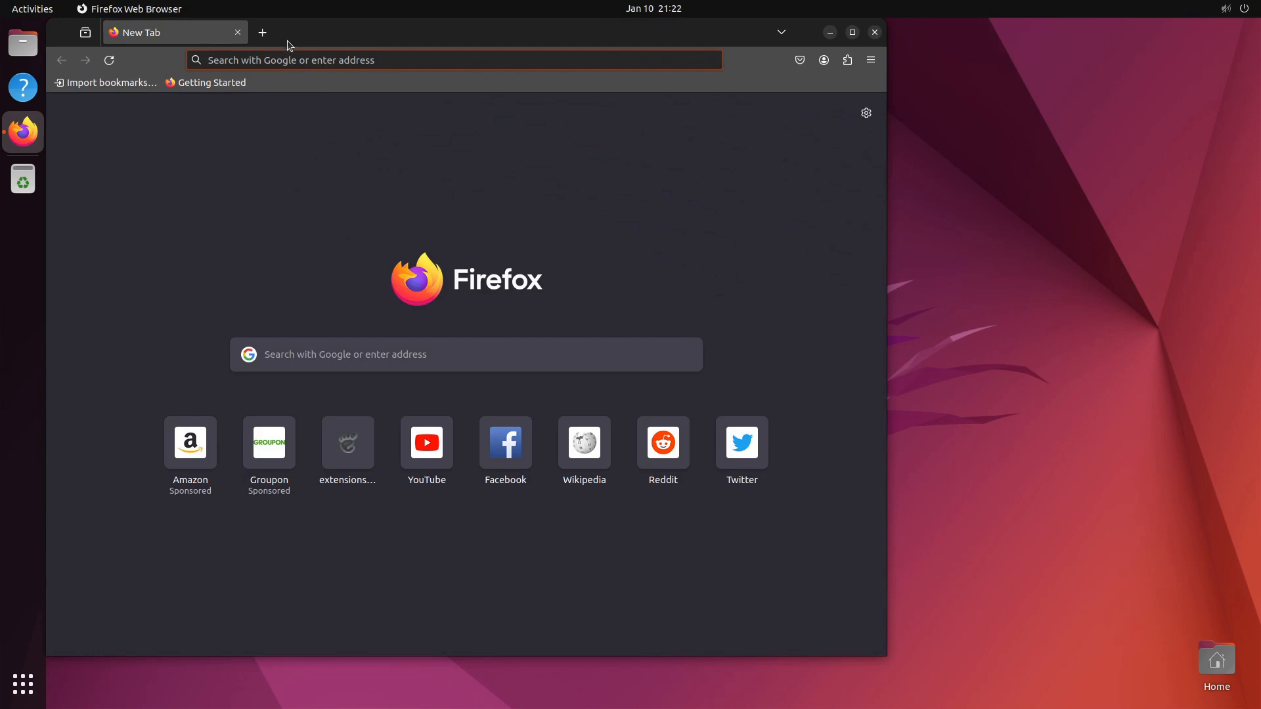
# Reposition the Firefox window and load extensions.gnome.org from the address bar
pyautogui.moveTo(290, 38); pyautogui.dragTo(355, 77)
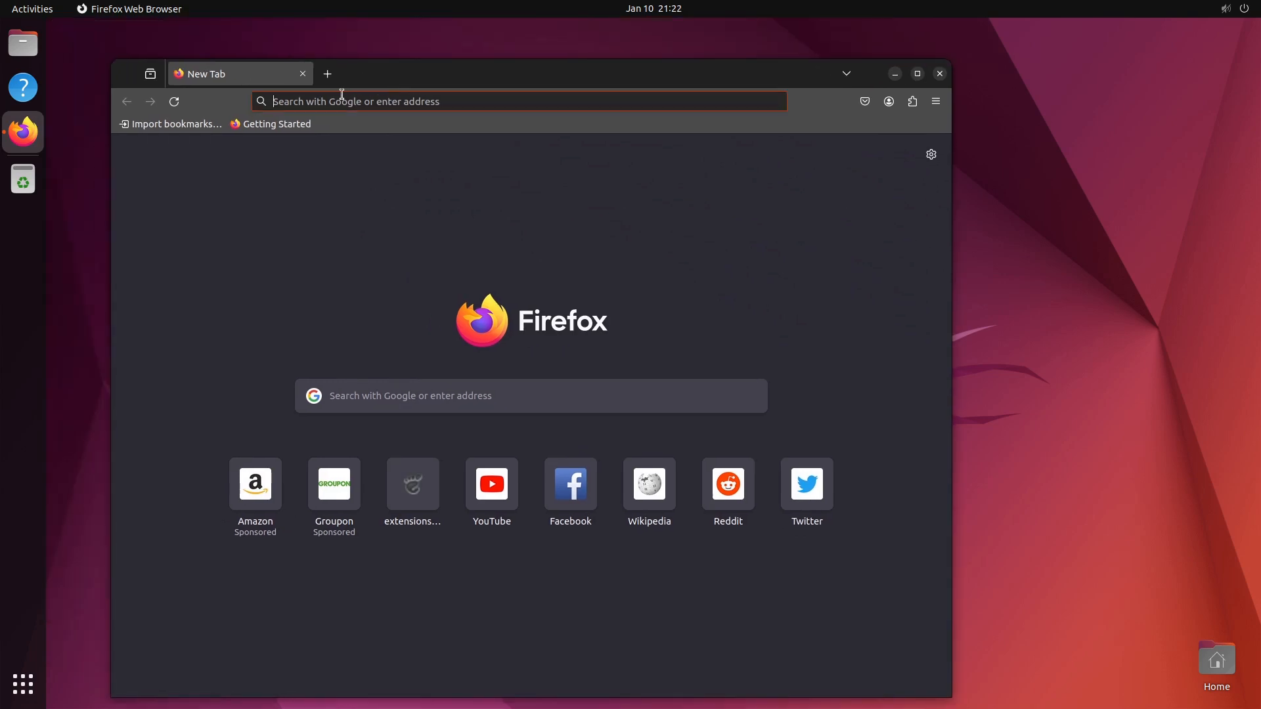
pyautogui.write('exte')
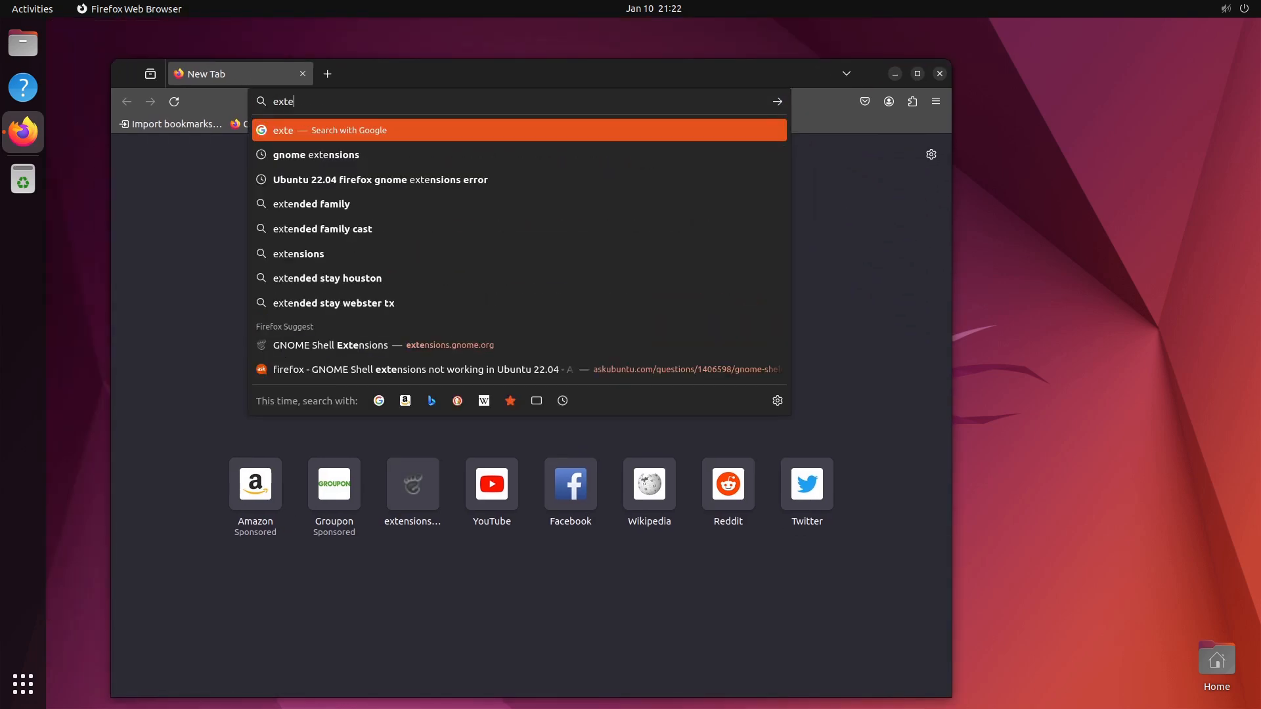
pyautogui.write('nsios.')
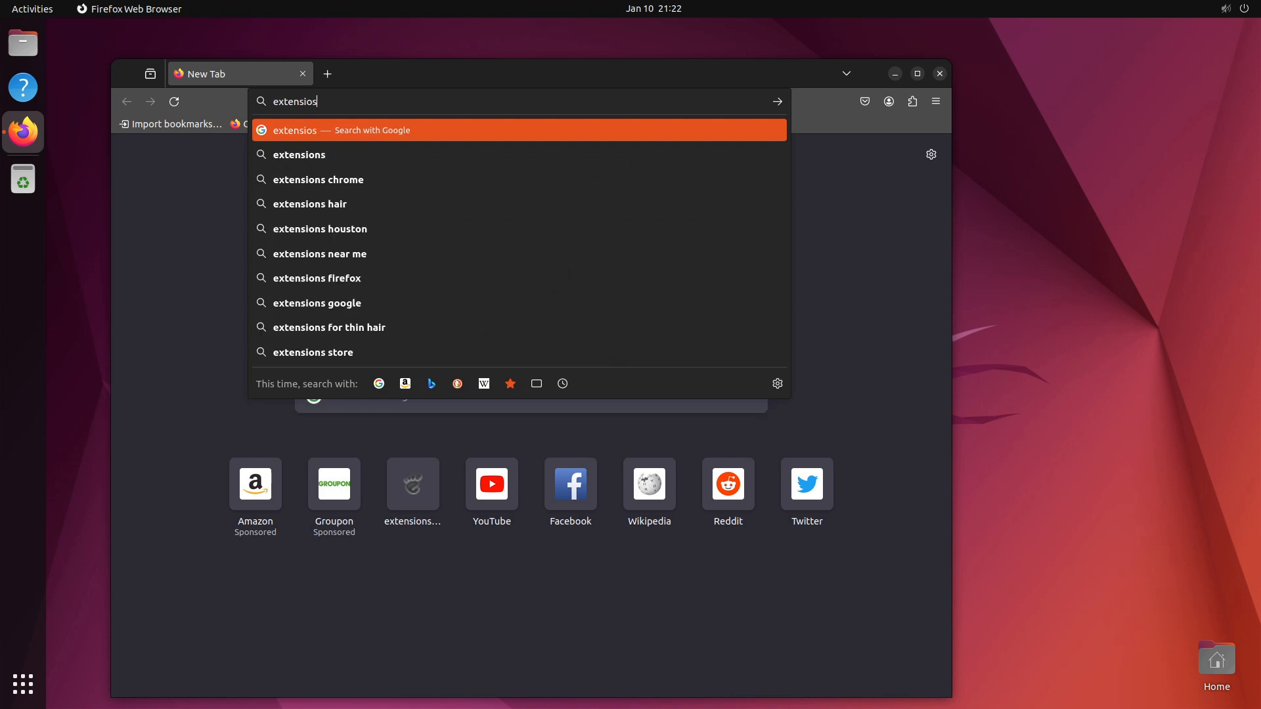
pyautogui.press('BackSpace')
pyautogui.write('ns')
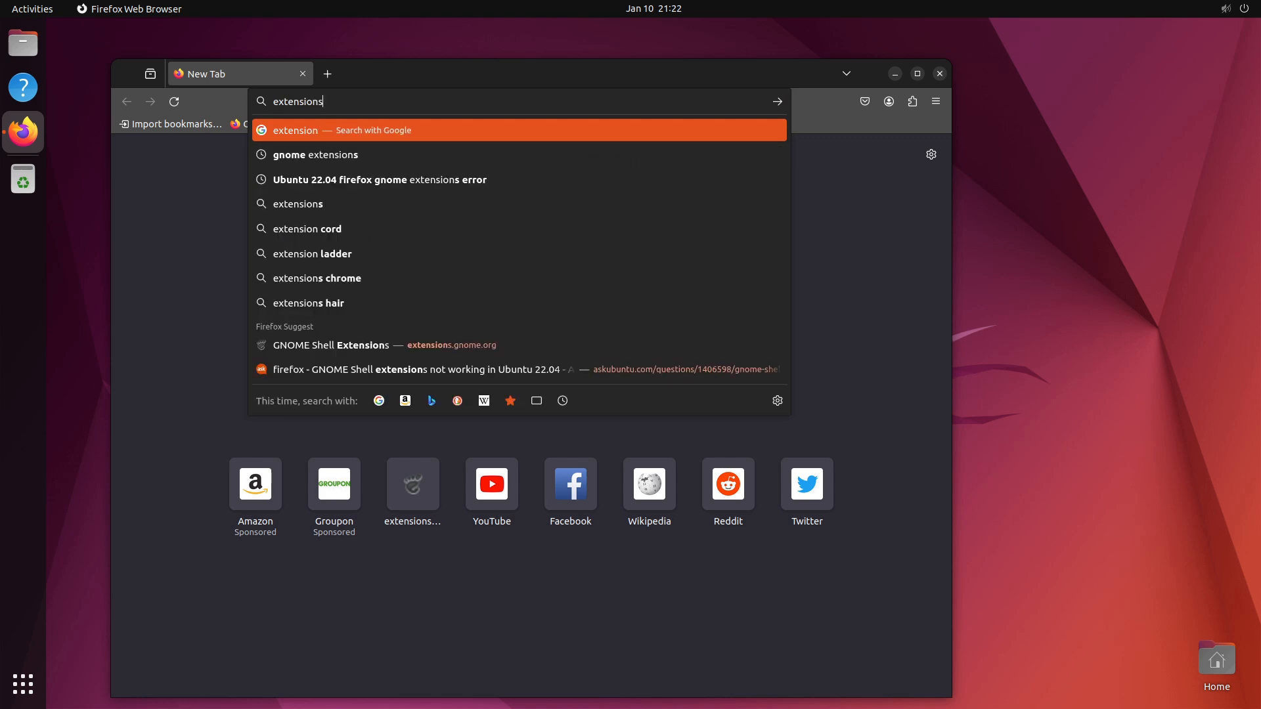
pyautogui.write('.gnom')
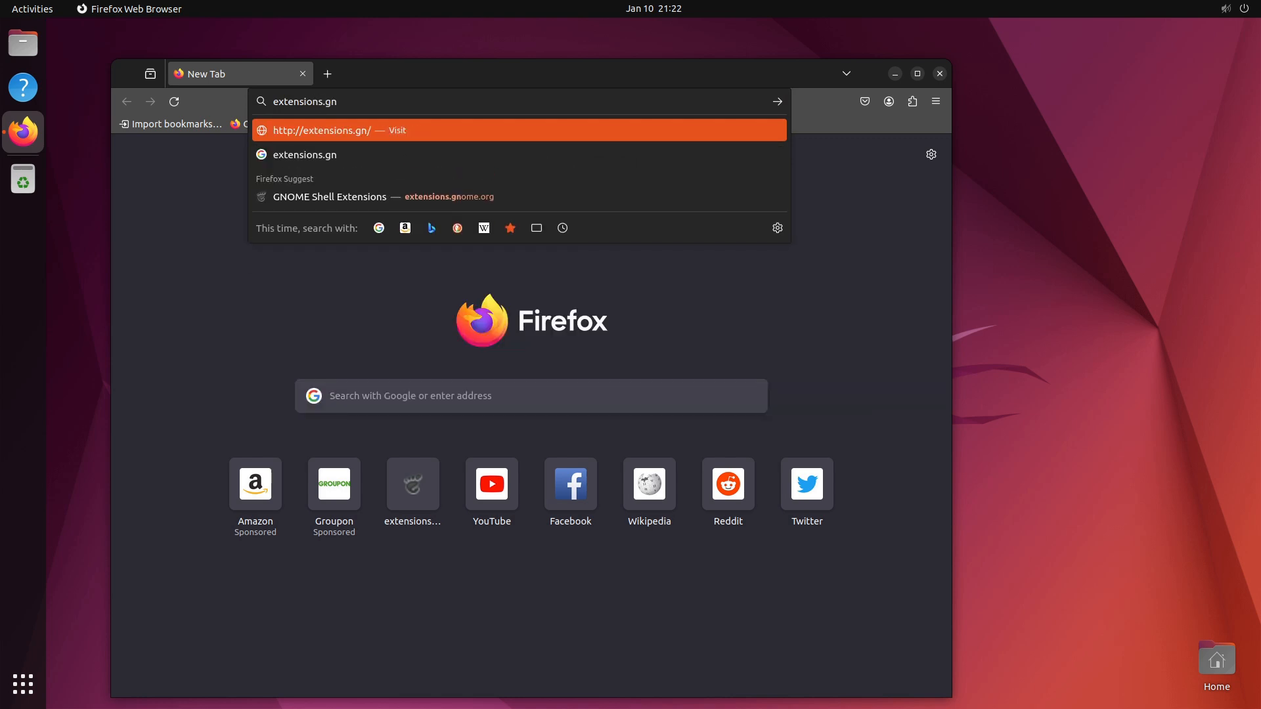
pyautogui.write('e.org')
pyautogui.press('Return')
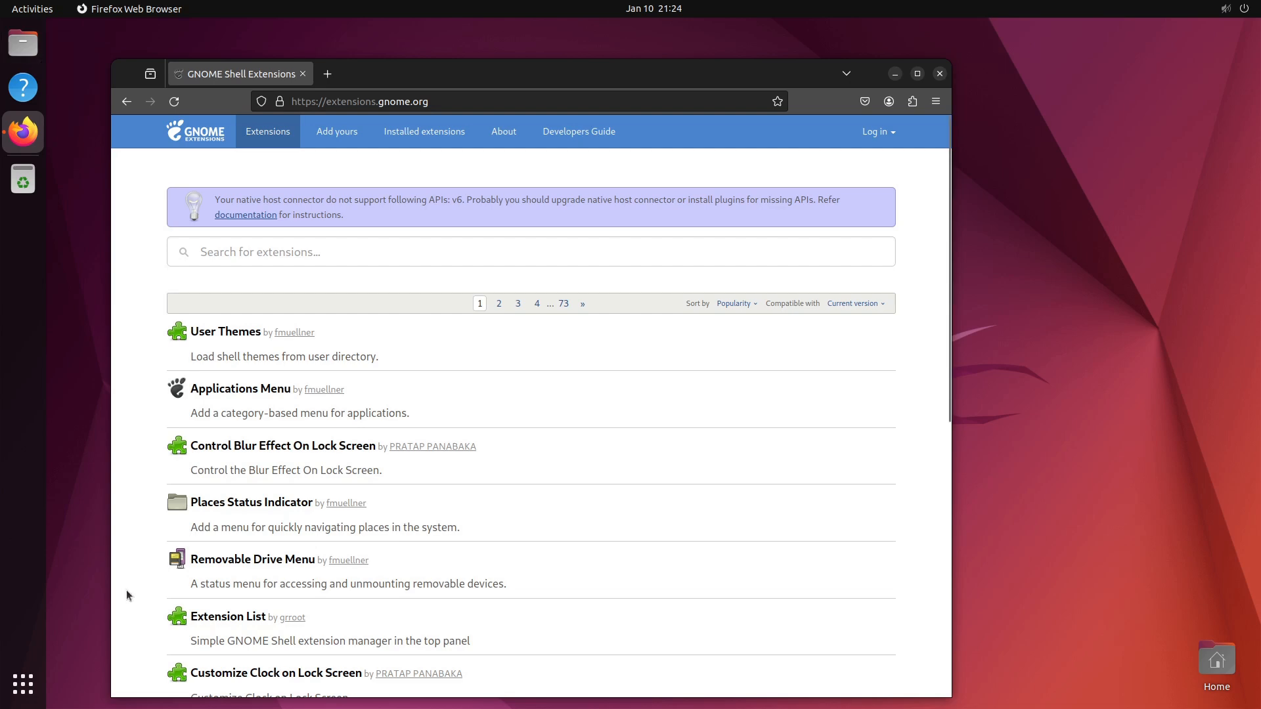
# Install and switch on Extension List from its extensions.gnome.org page
pyautogui.click(225, 620)
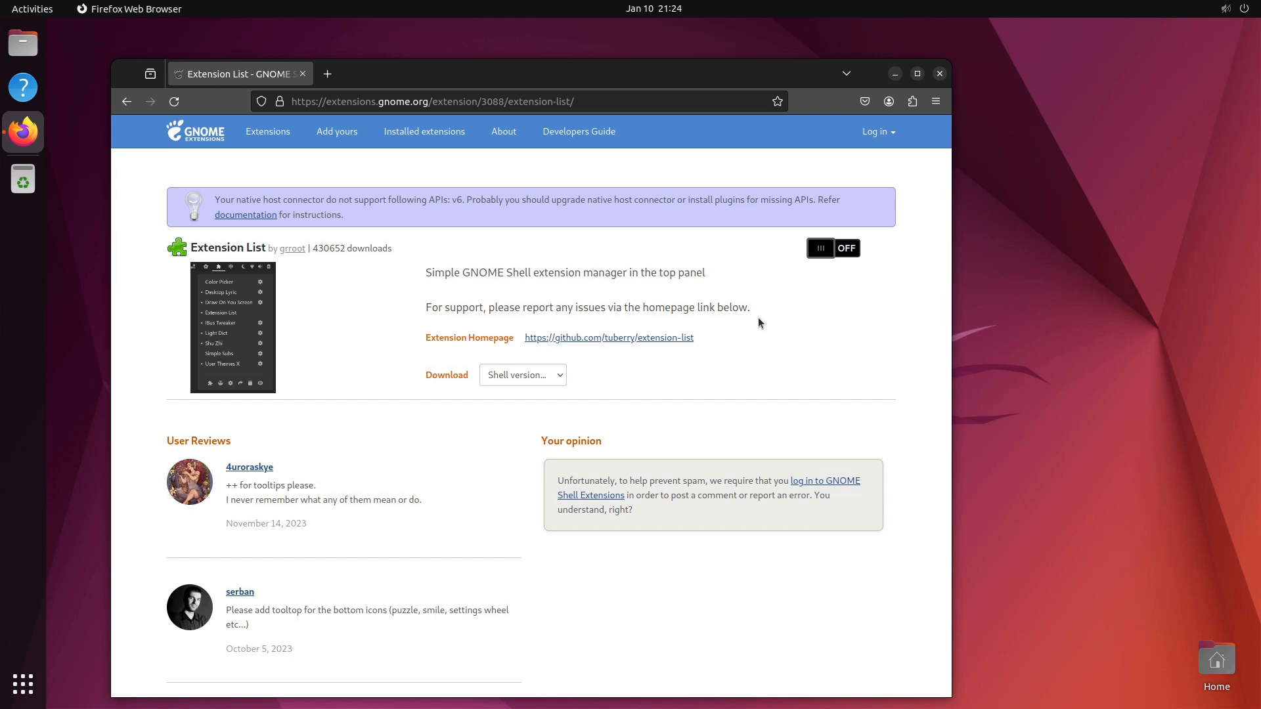
pyautogui.click(845, 249)
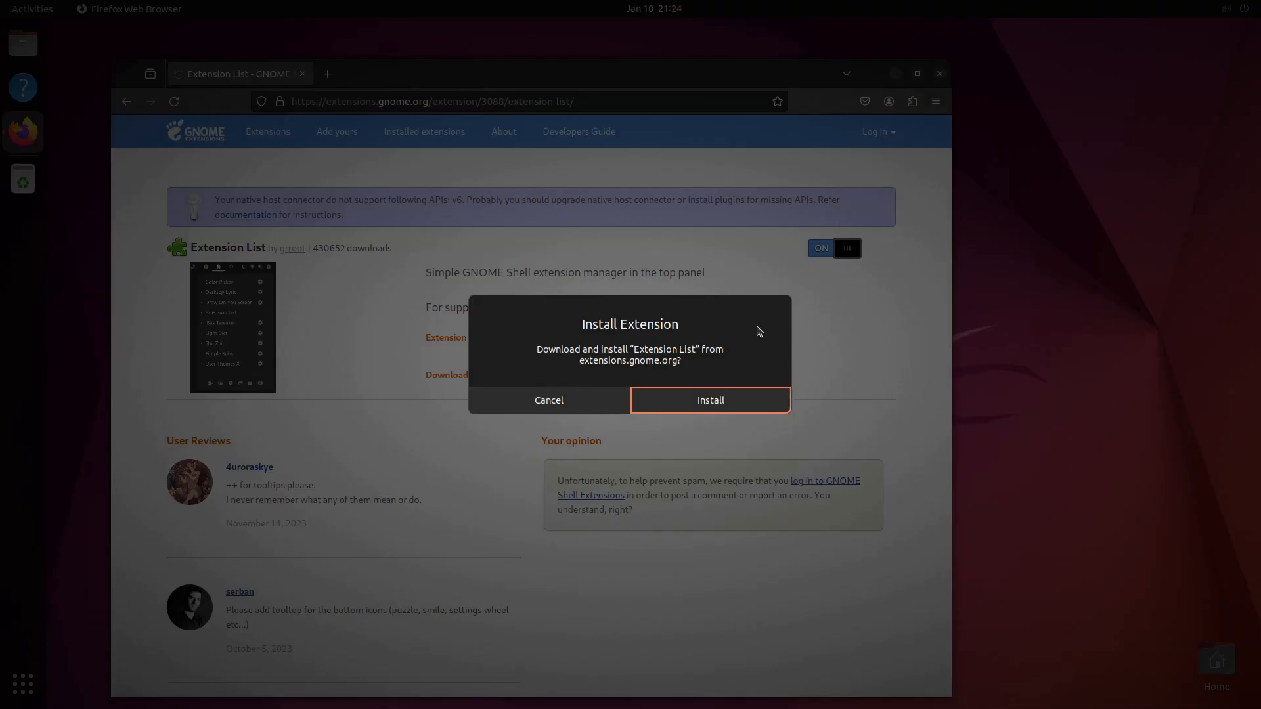
pyautogui.click(710, 402)
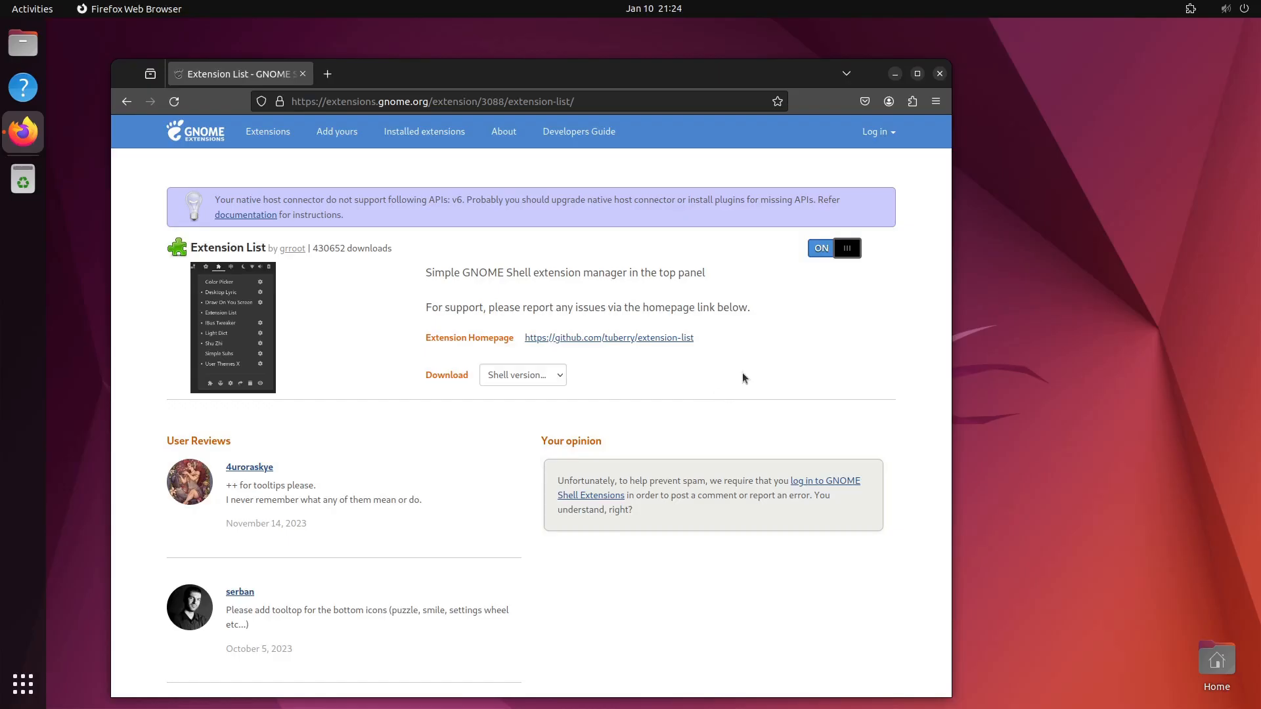
# Browse the installed extensions in Extension List's top-bar menu
pyautogui.click(1189, 10)
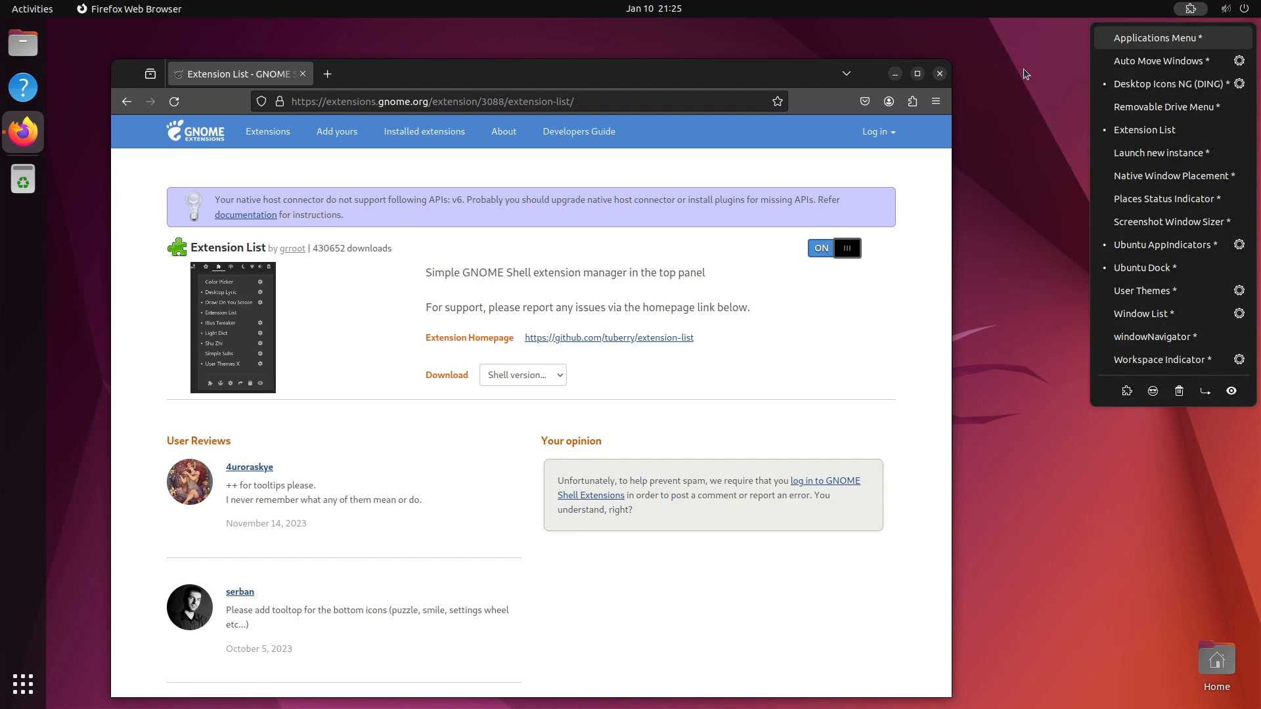
pyautogui.press('Down')
pyautogui.press('Down')
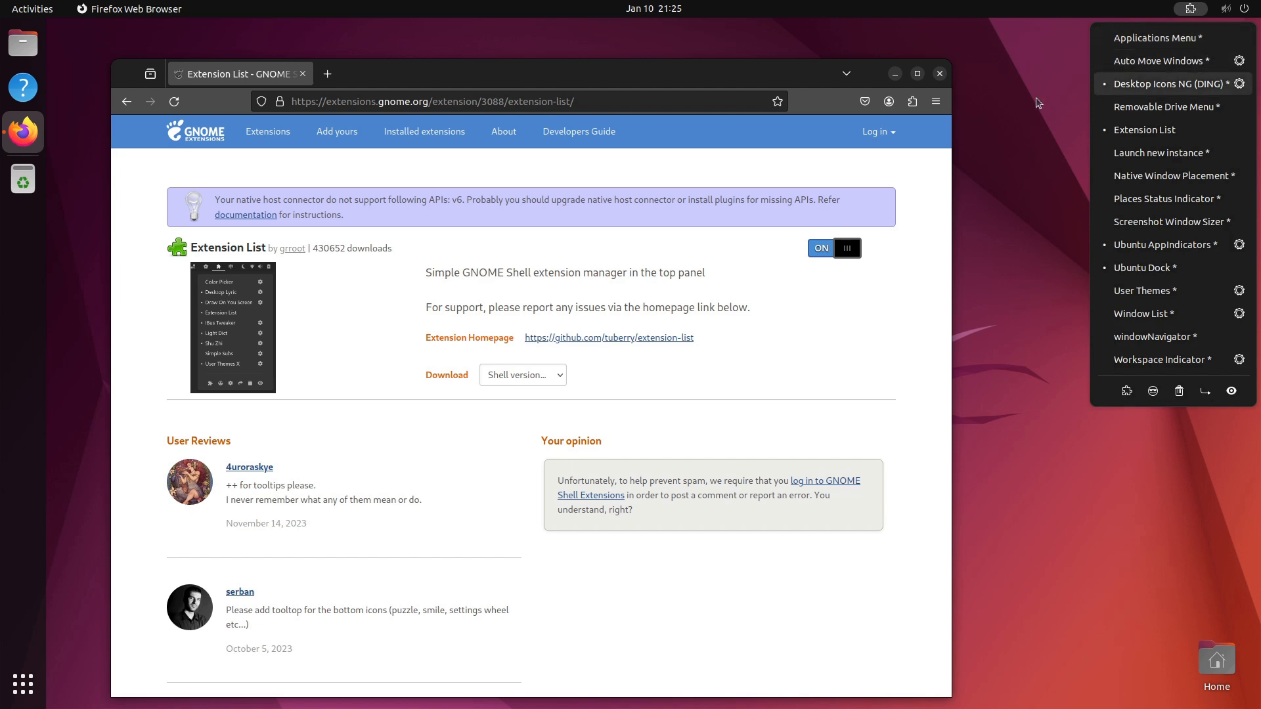
pyautogui.press('Down')
pyautogui.press('Down')
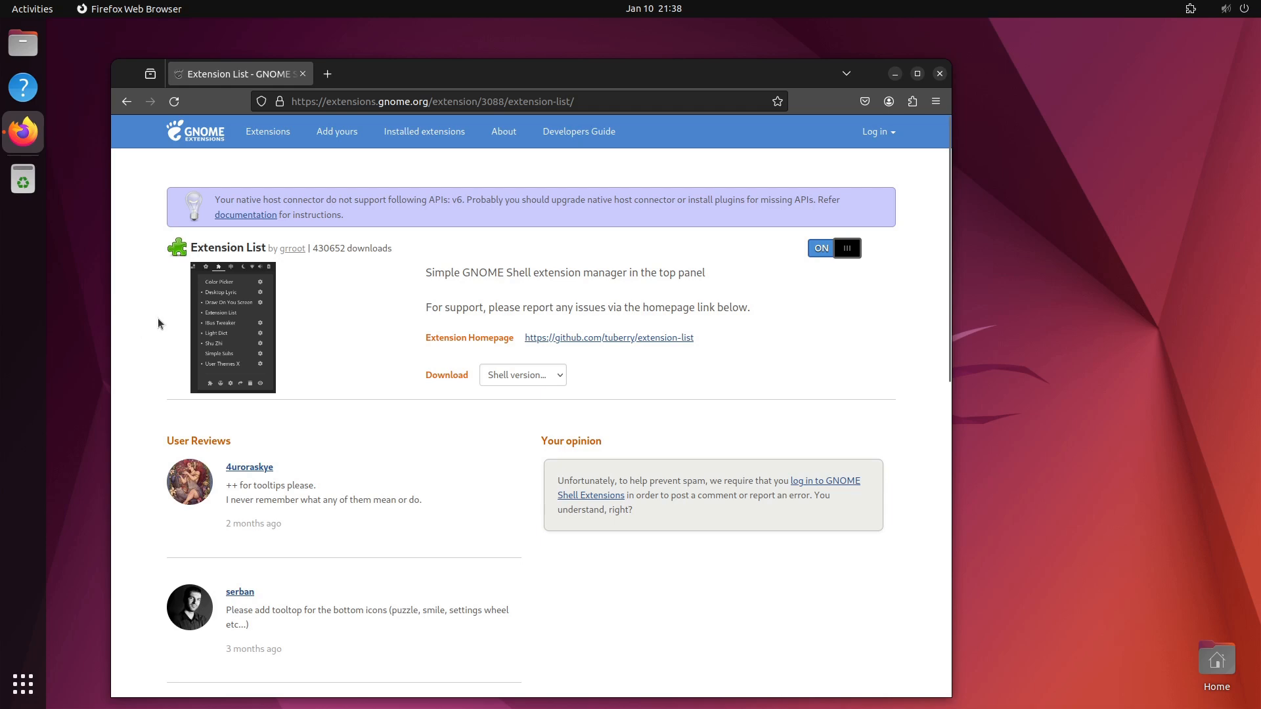
# Search the extensions listing for 'ip' and open the IP Finder page
pyautogui.click(263, 134)
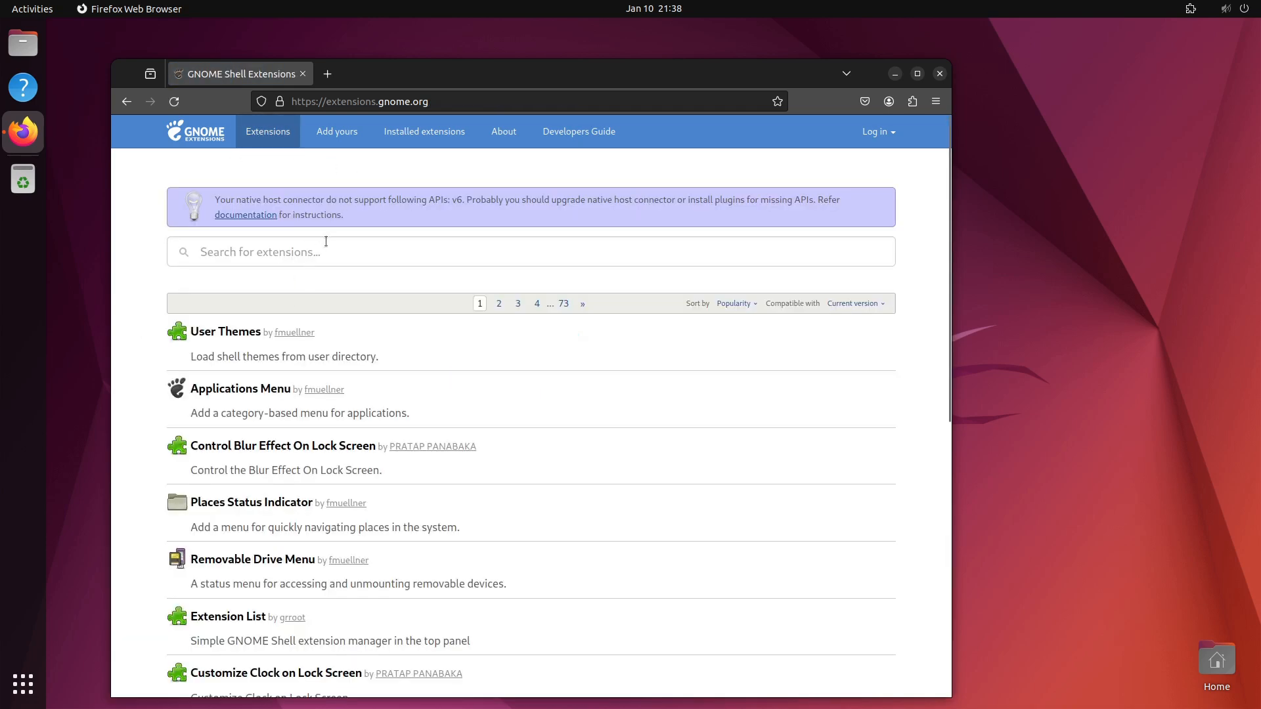
pyautogui.click(326, 253)
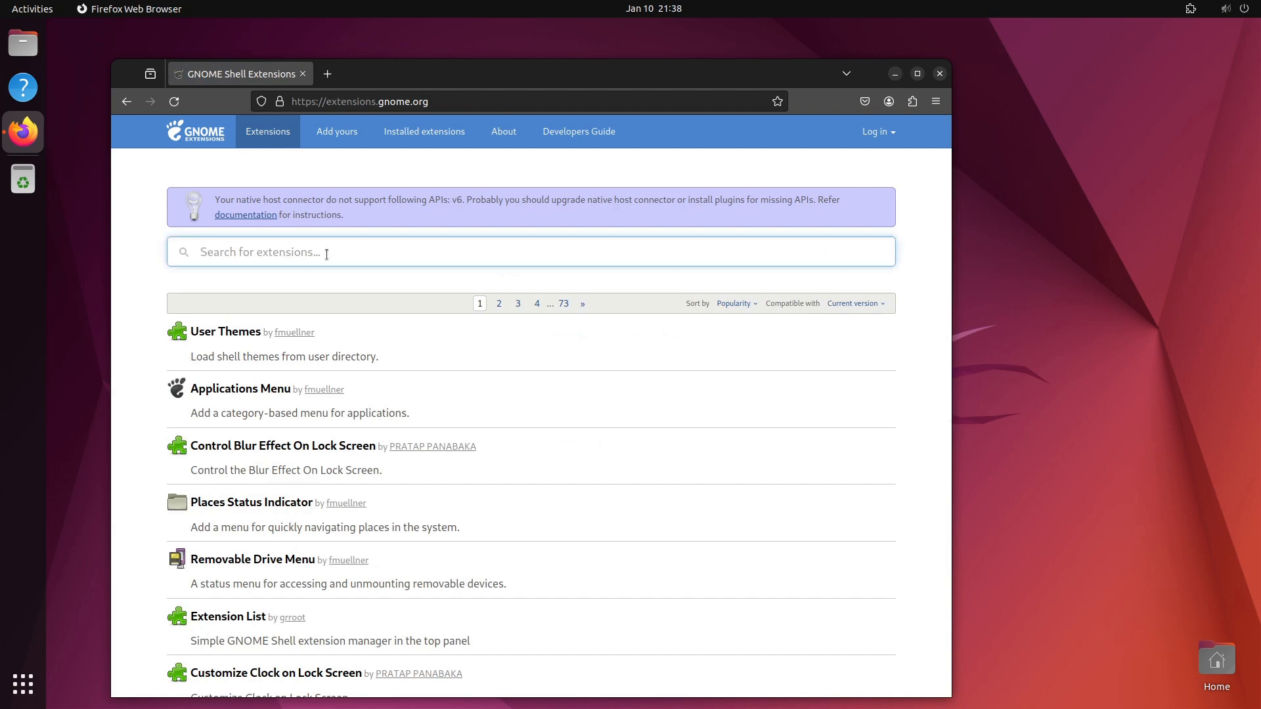
pyautogui.write('ip')
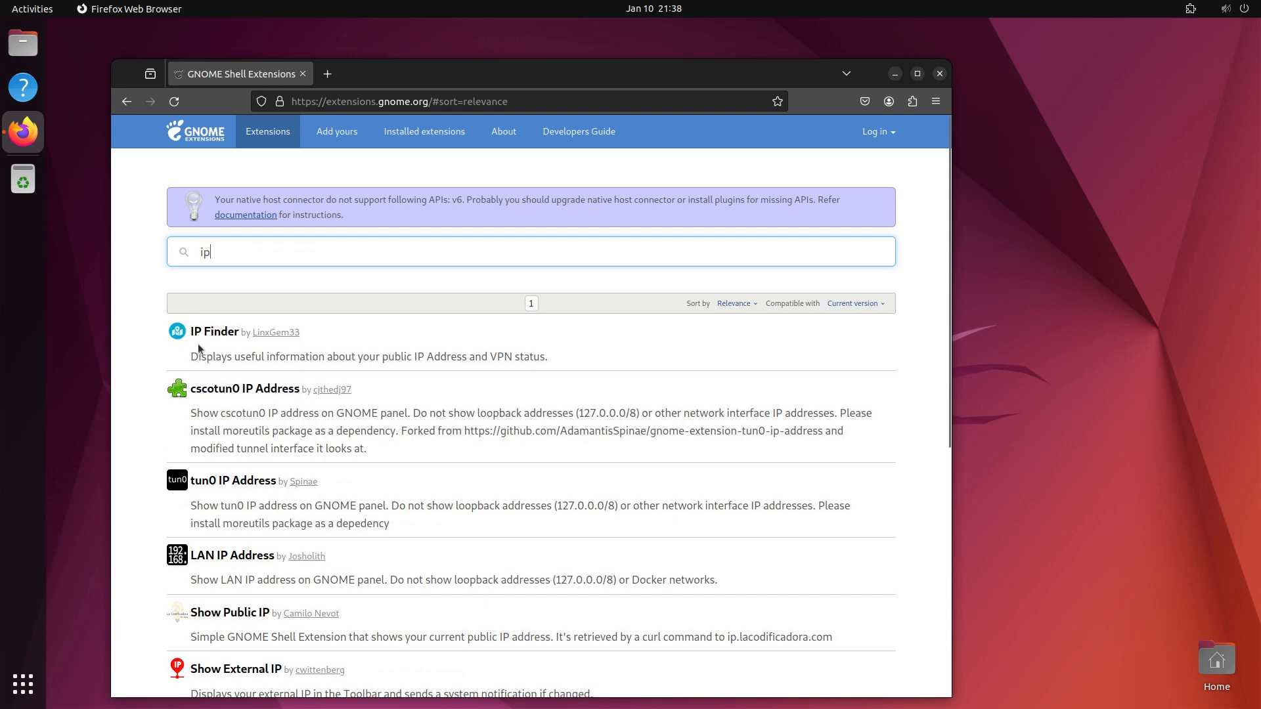
pyautogui.click(212, 333)
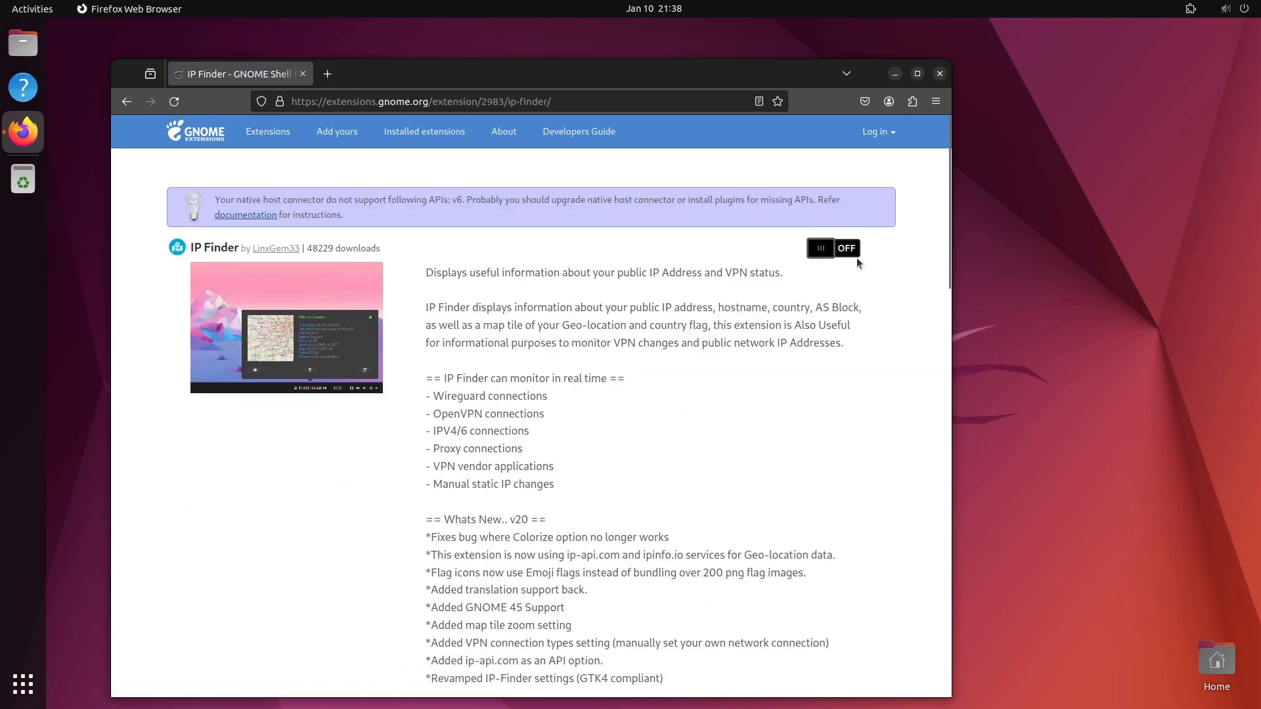
# Install IP Finder and check its public IP details in the top panel
pyautogui.click(829, 248)
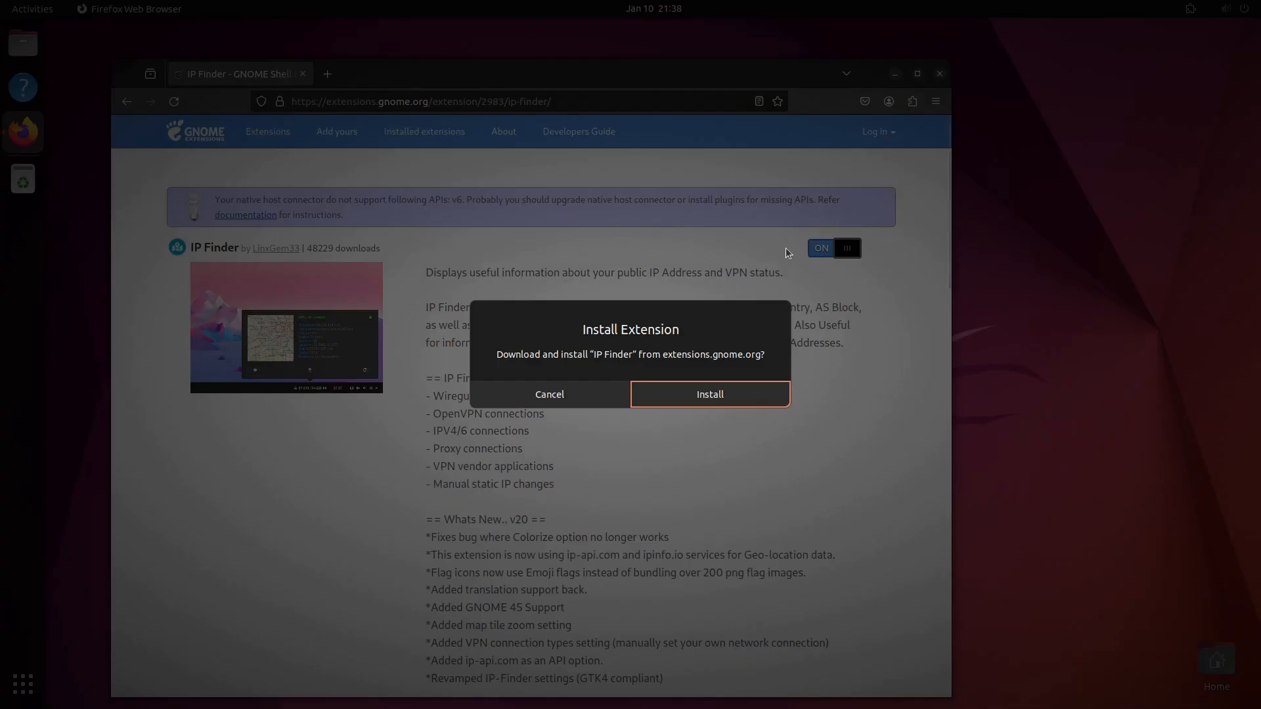
pyautogui.click(713, 393)
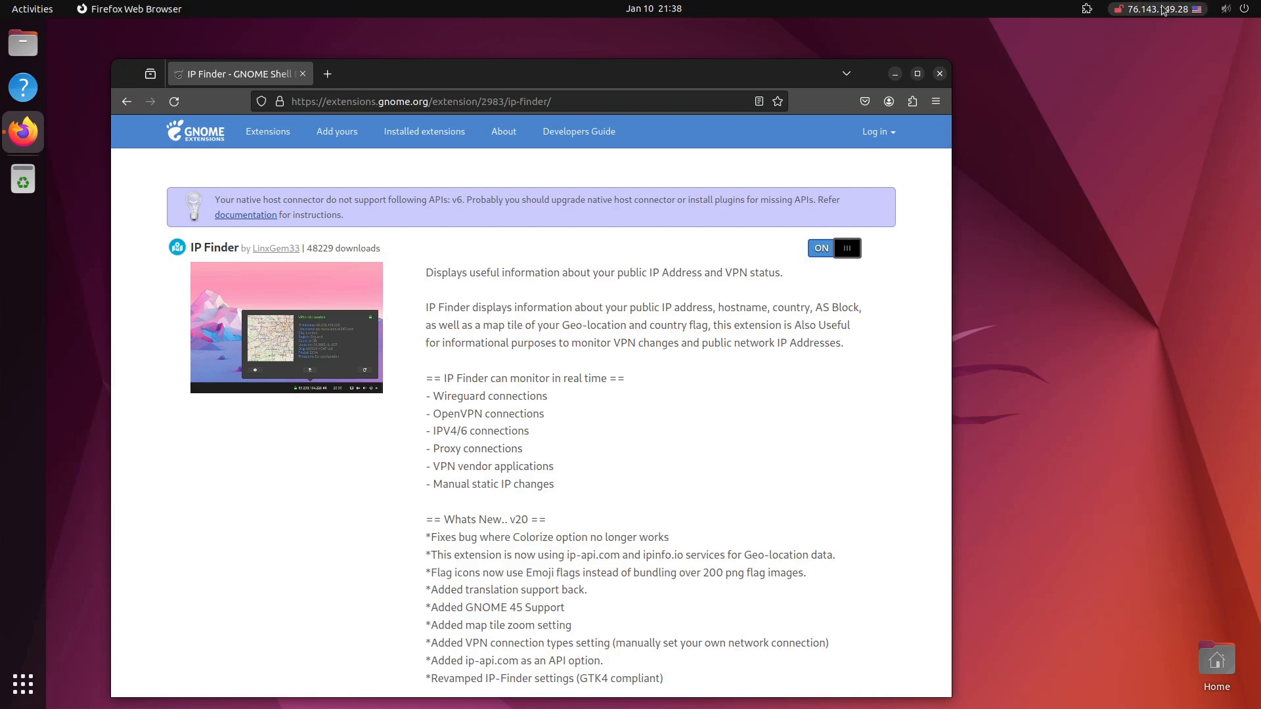
pyautogui.click(1162, 11)
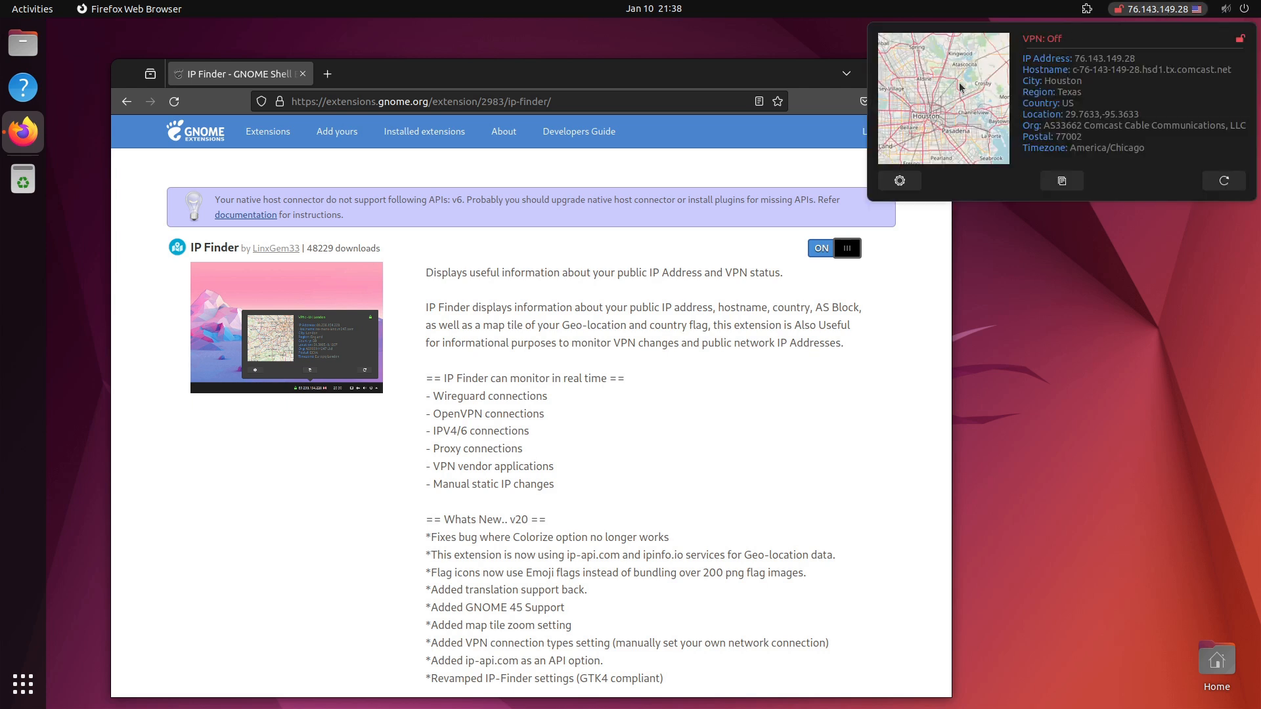
pyautogui.click(1087, 271)
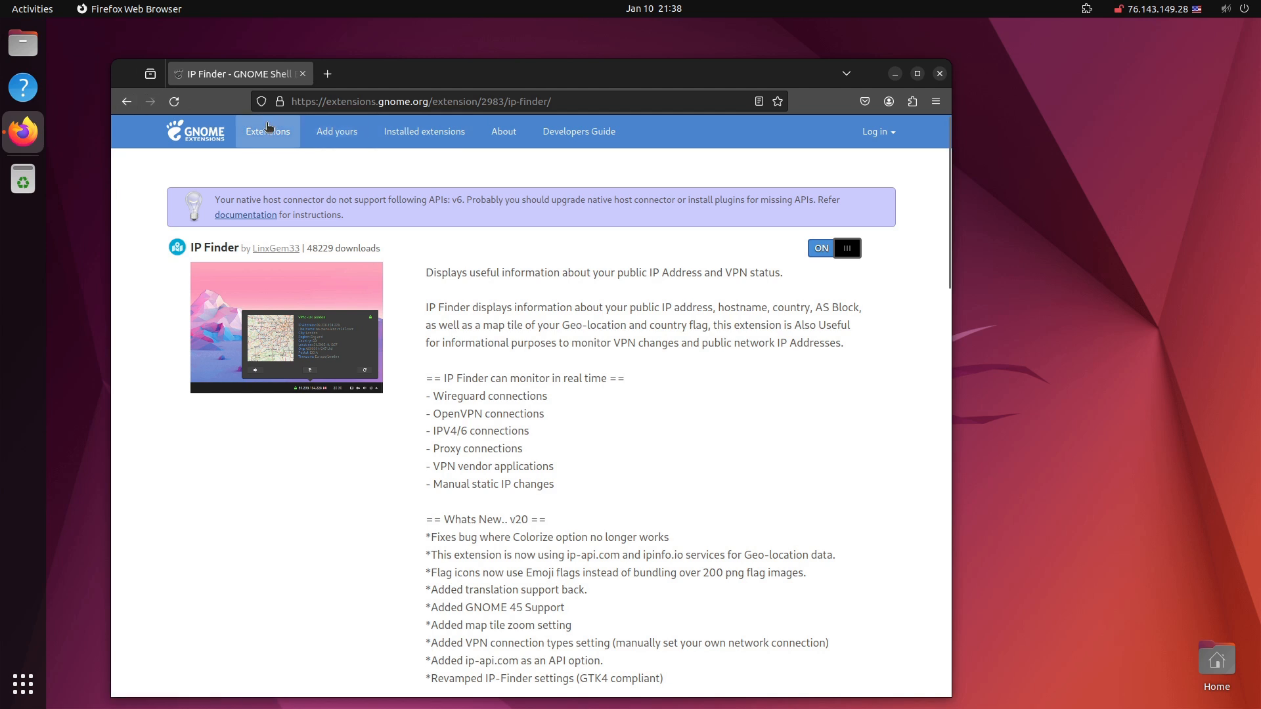
# Search 'ip', install and enable LAN IP Address, then return to the extensions listing
pyautogui.click(268, 135)
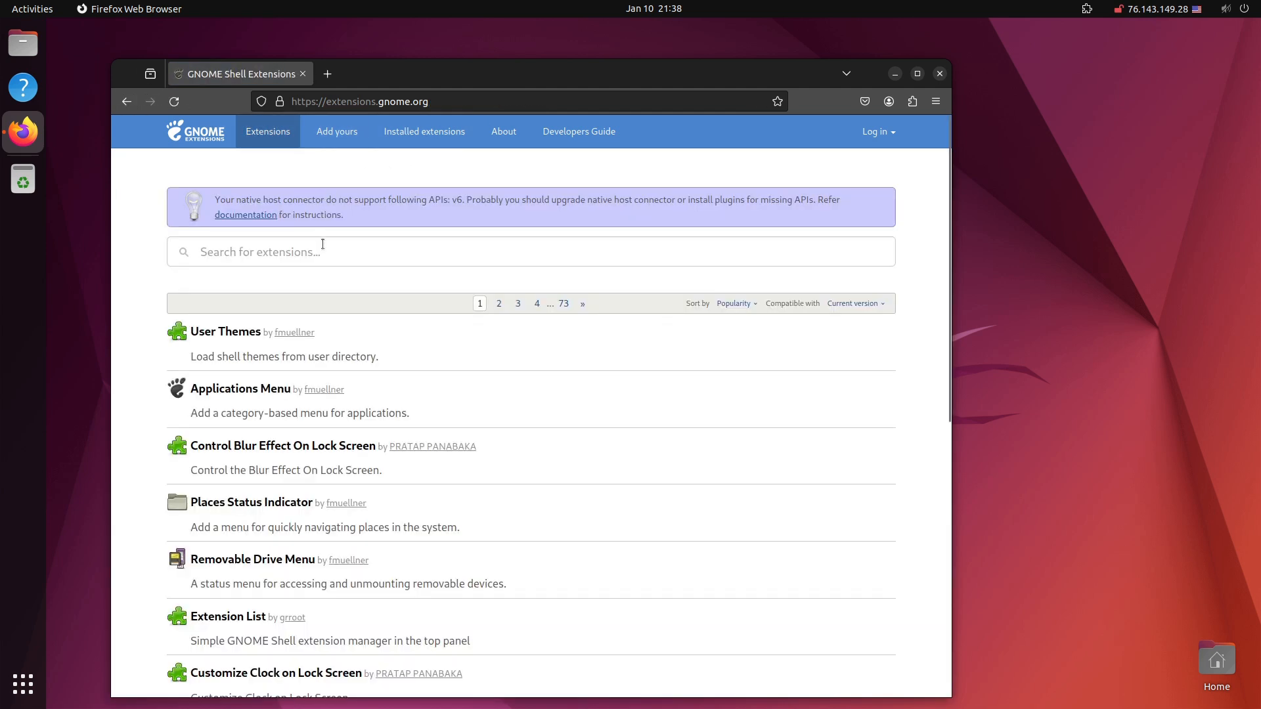
pyautogui.click(315, 254)
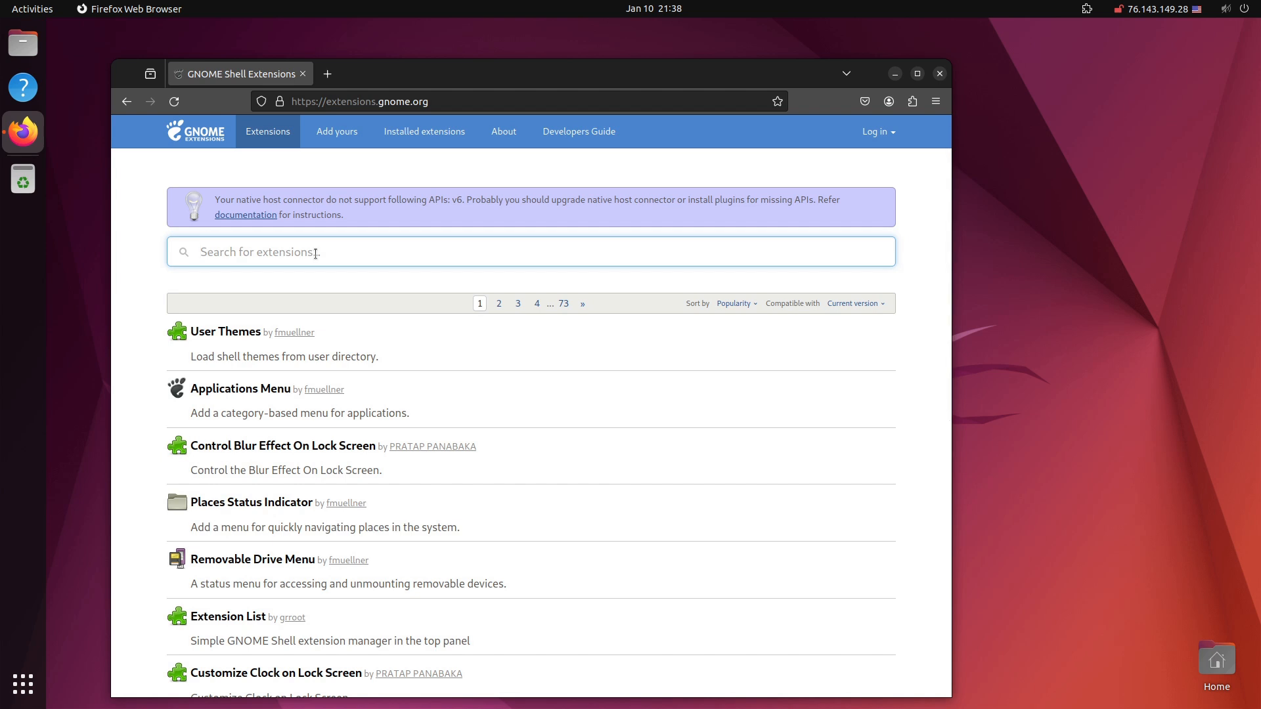
pyautogui.write('ip')
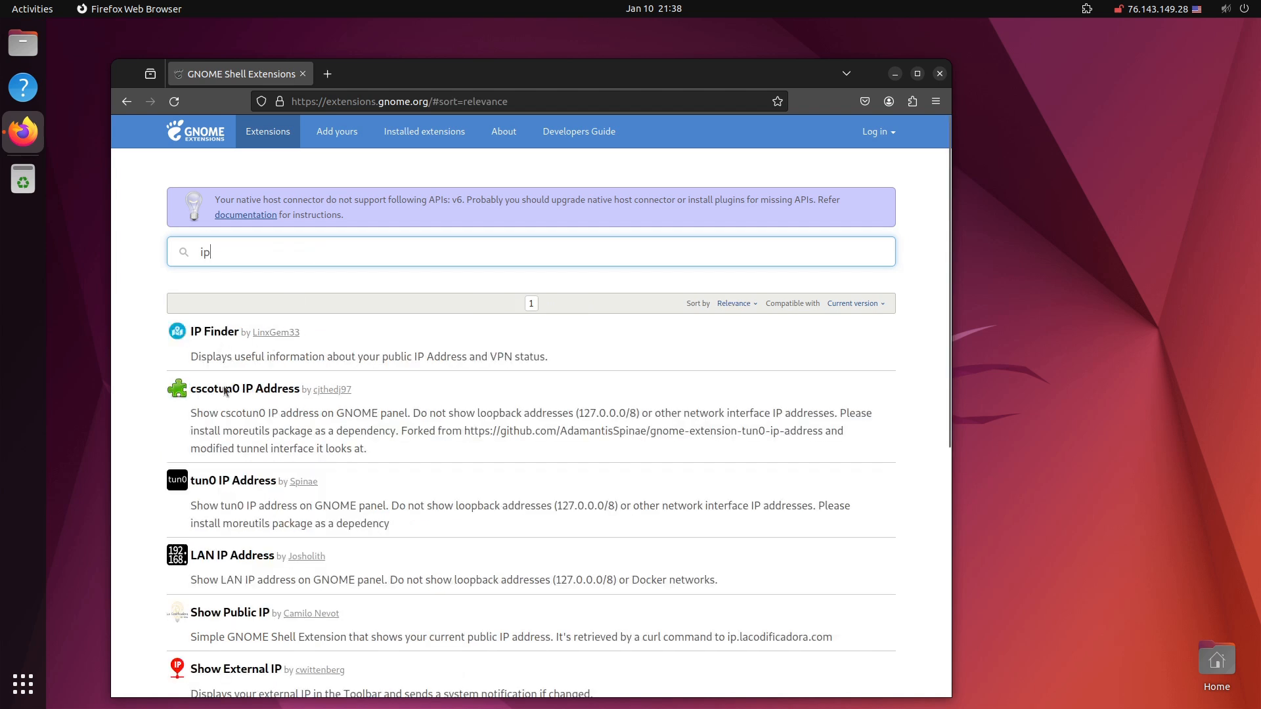
pyautogui.click(223, 556)
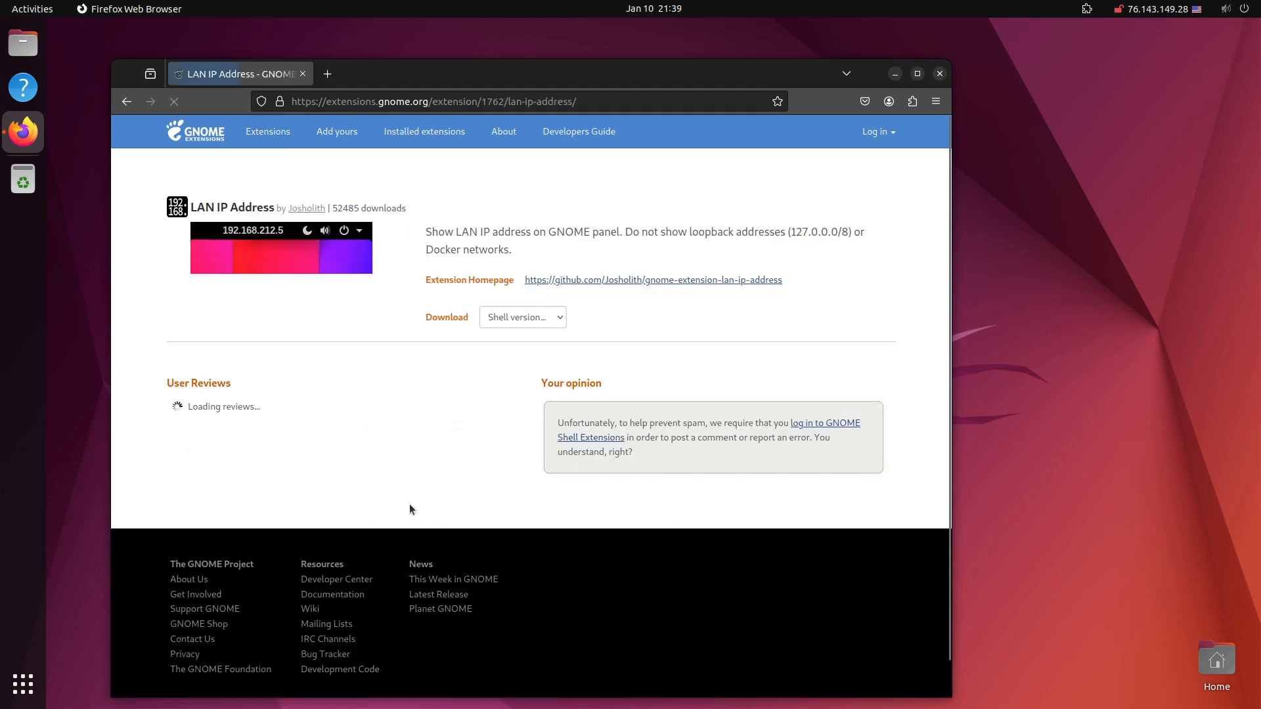
pyautogui.click(847, 251)
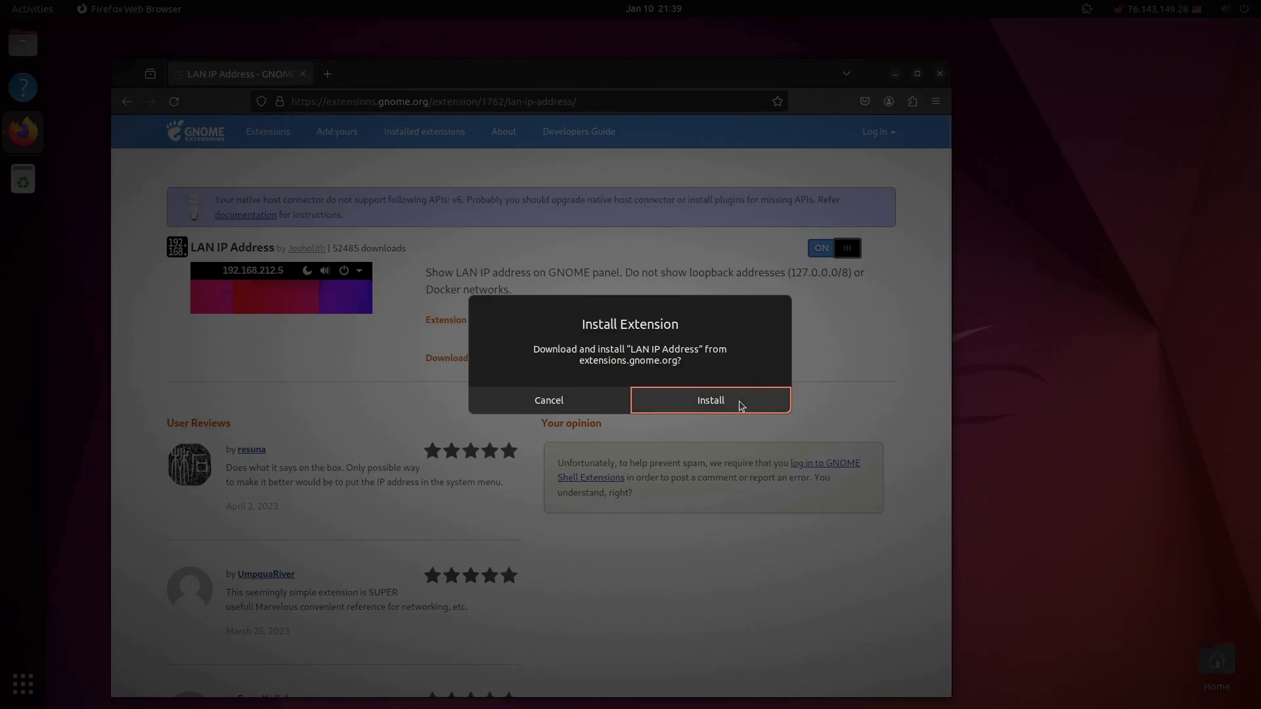
pyautogui.click(740, 406)
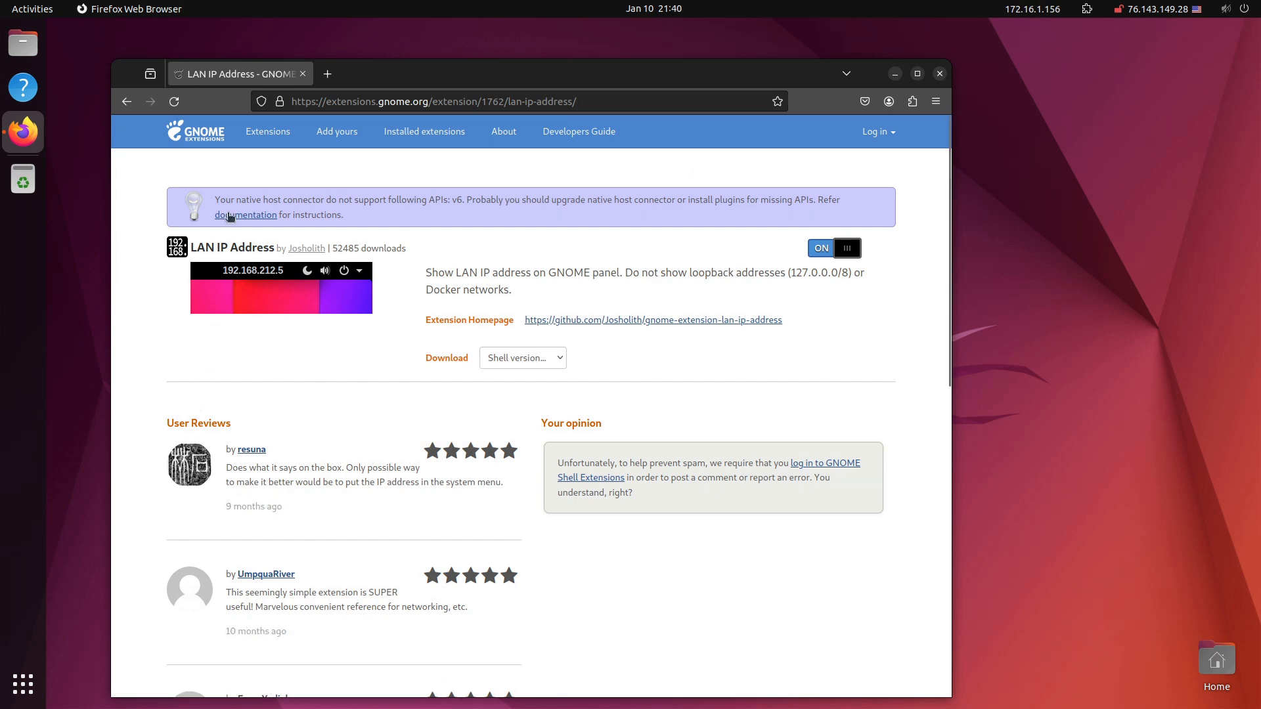
pyautogui.click(268, 131)
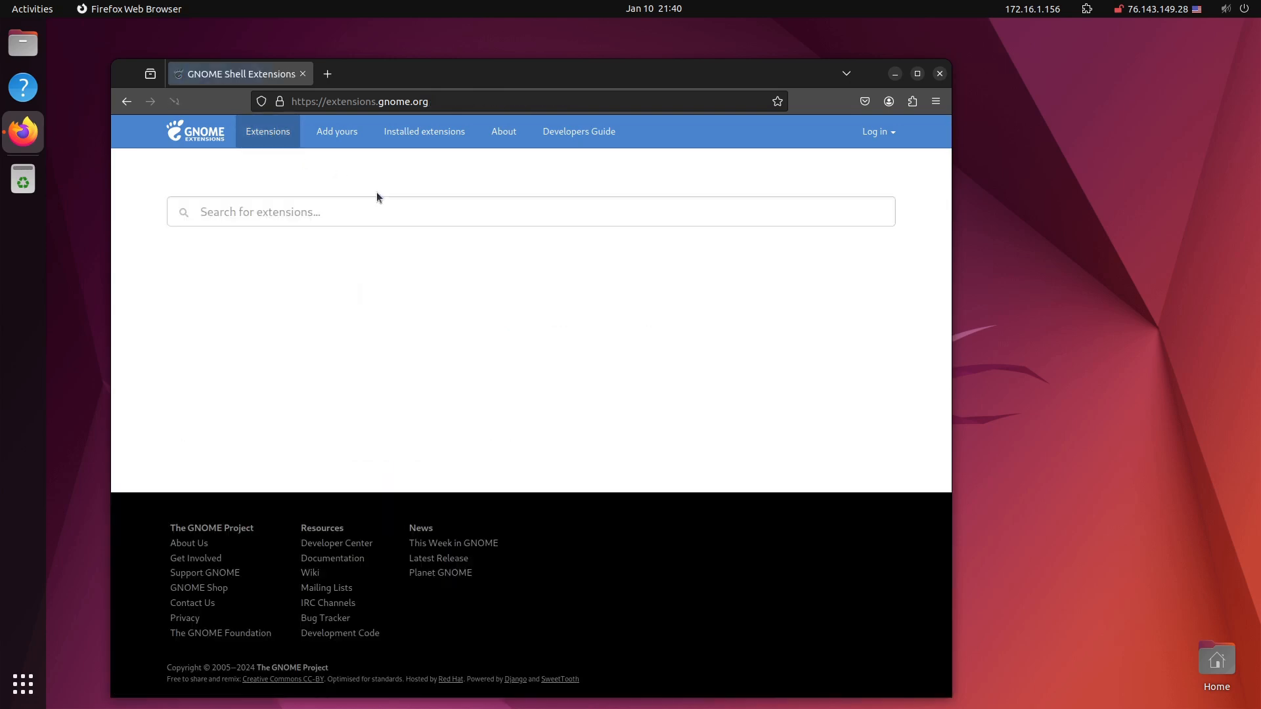
# Search for 'applications' and turn on the Applications Menu extension
pyautogui.click(344, 250)
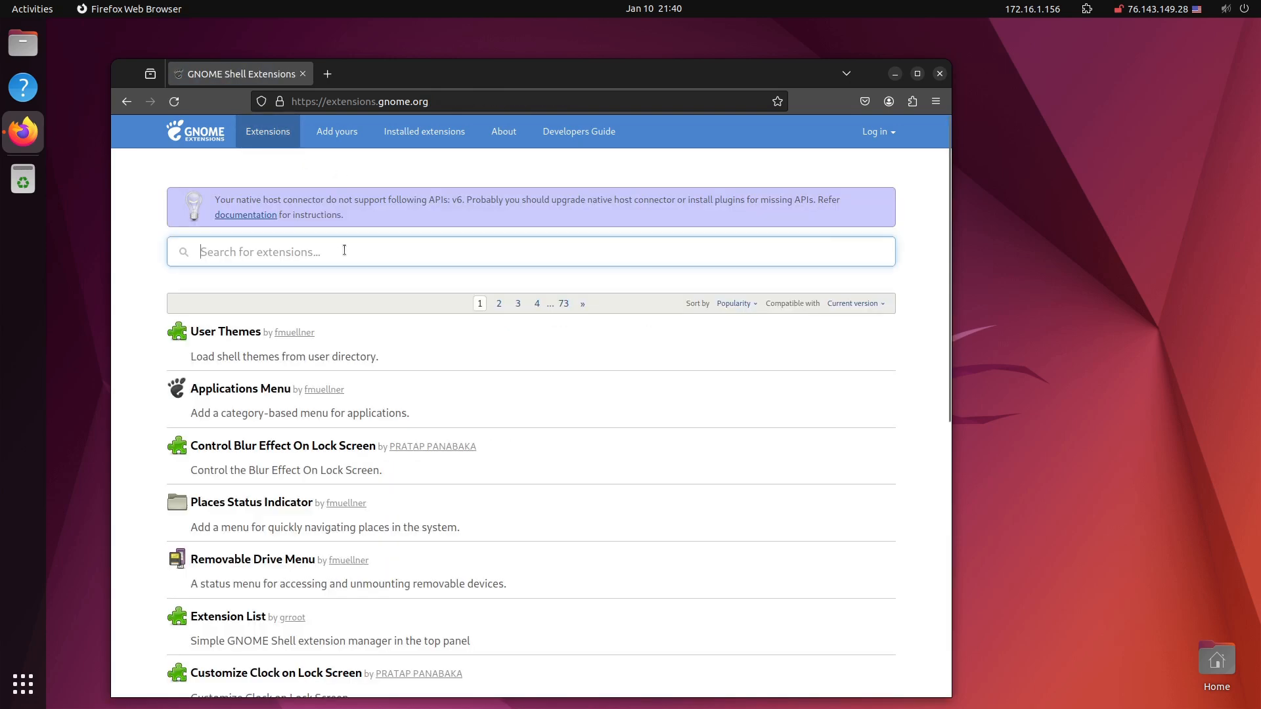
pyautogui.write('applicatgions')
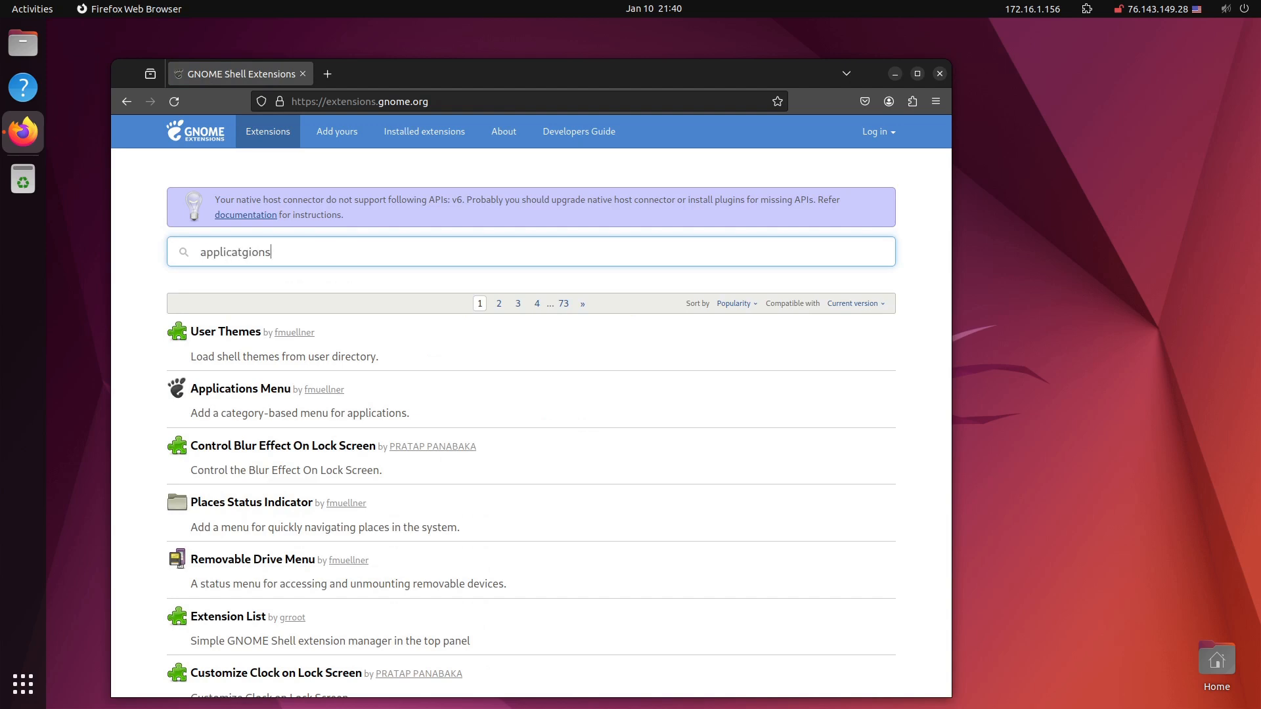
pyautogui.write('ion')
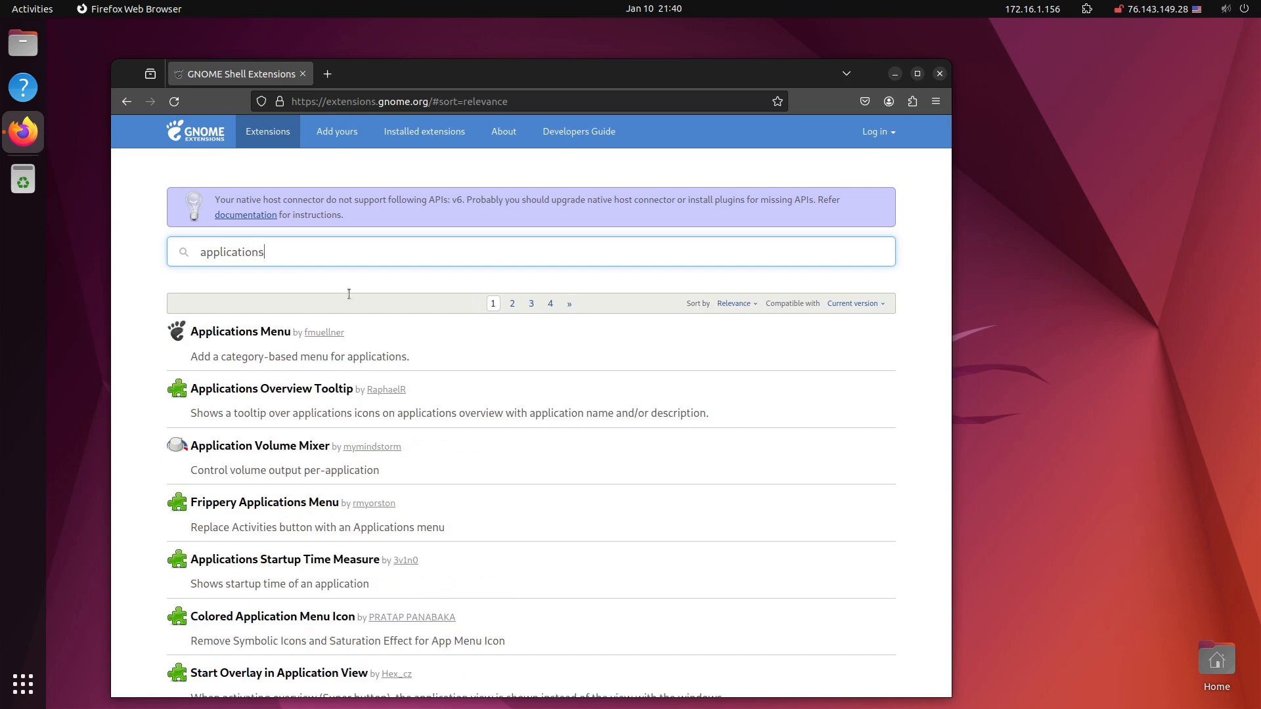
pyautogui.click(239, 334)
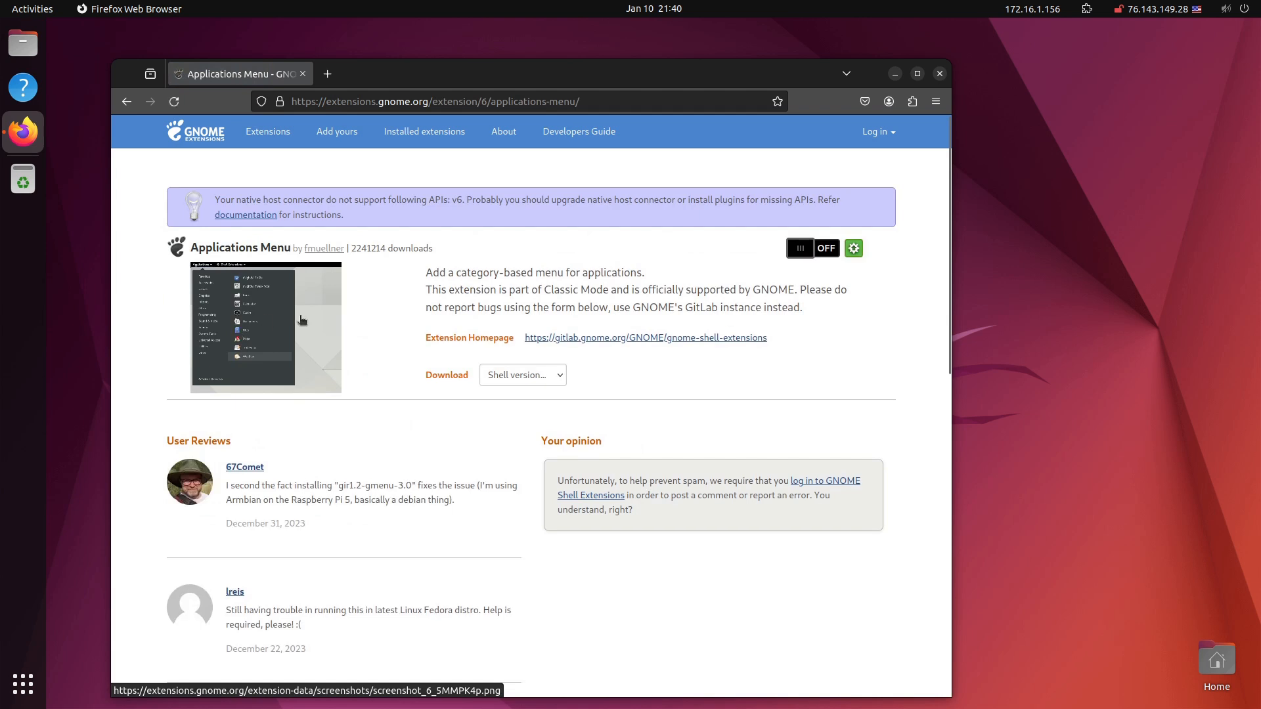
pyautogui.click(833, 250)
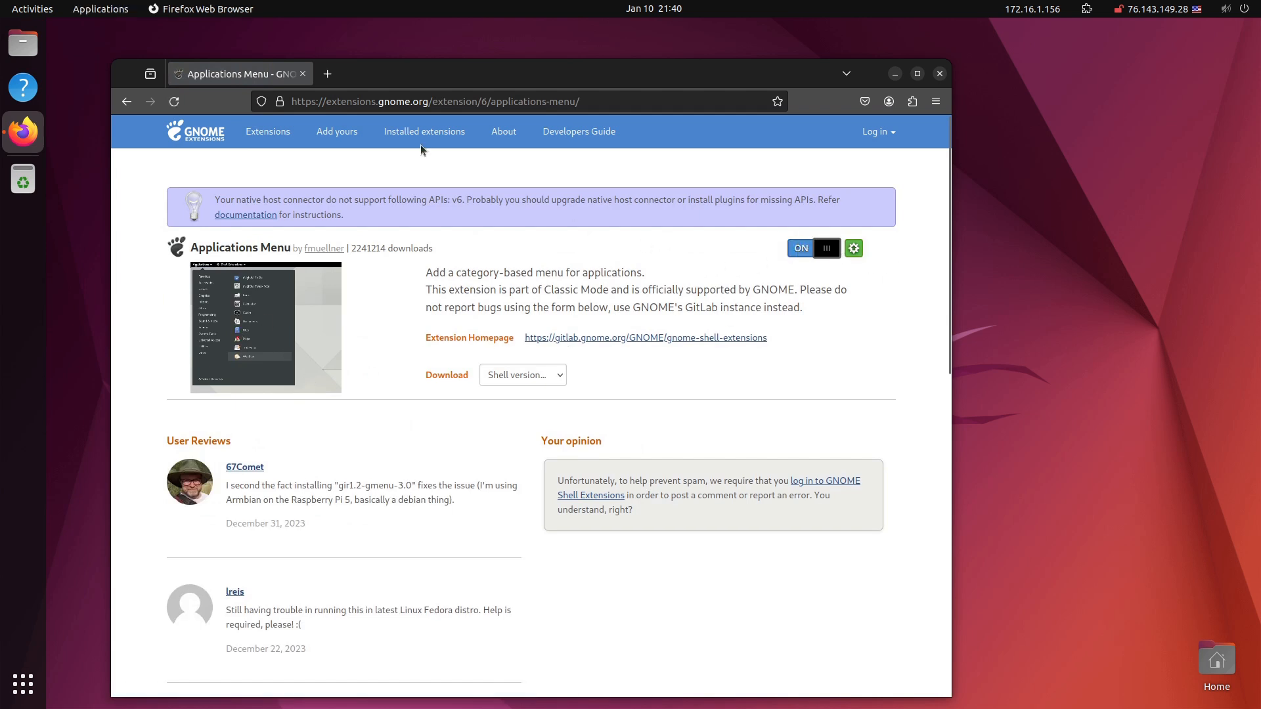
# Try the new top-bar Applications menu, browsing its categories, then close it
pyautogui.click(107, 11)
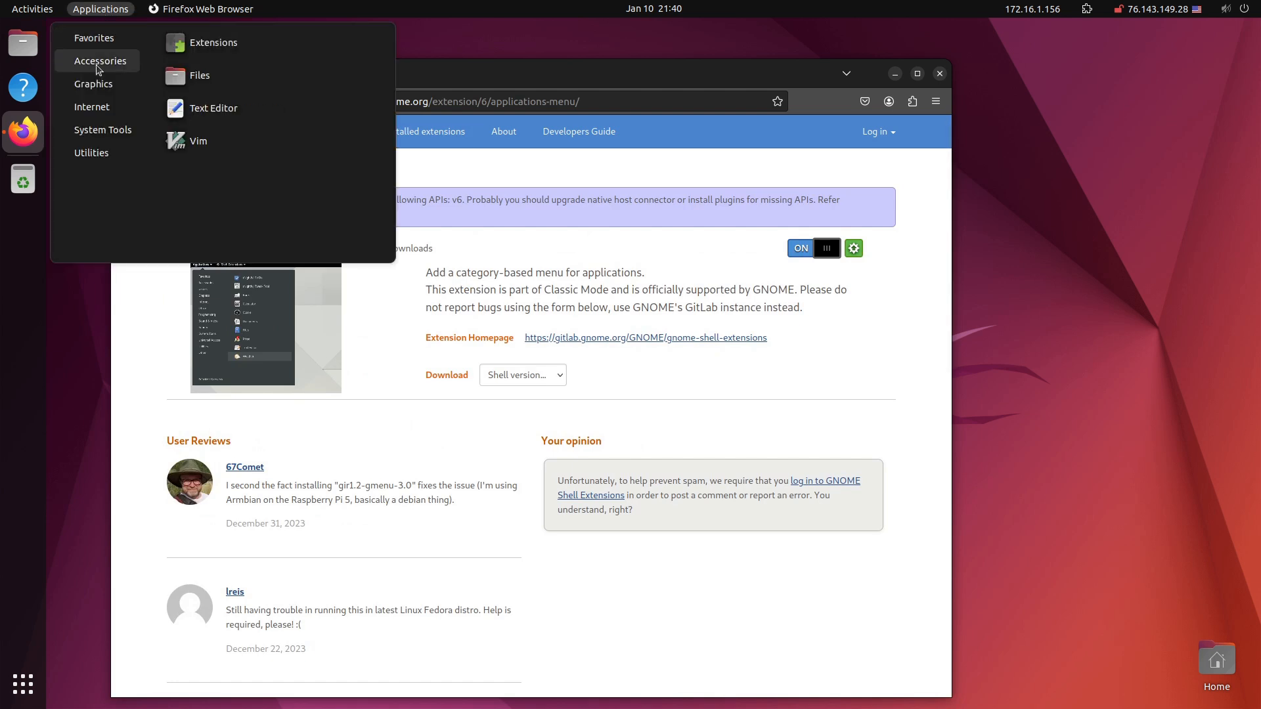
pyautogui.moveTo(98, 106)
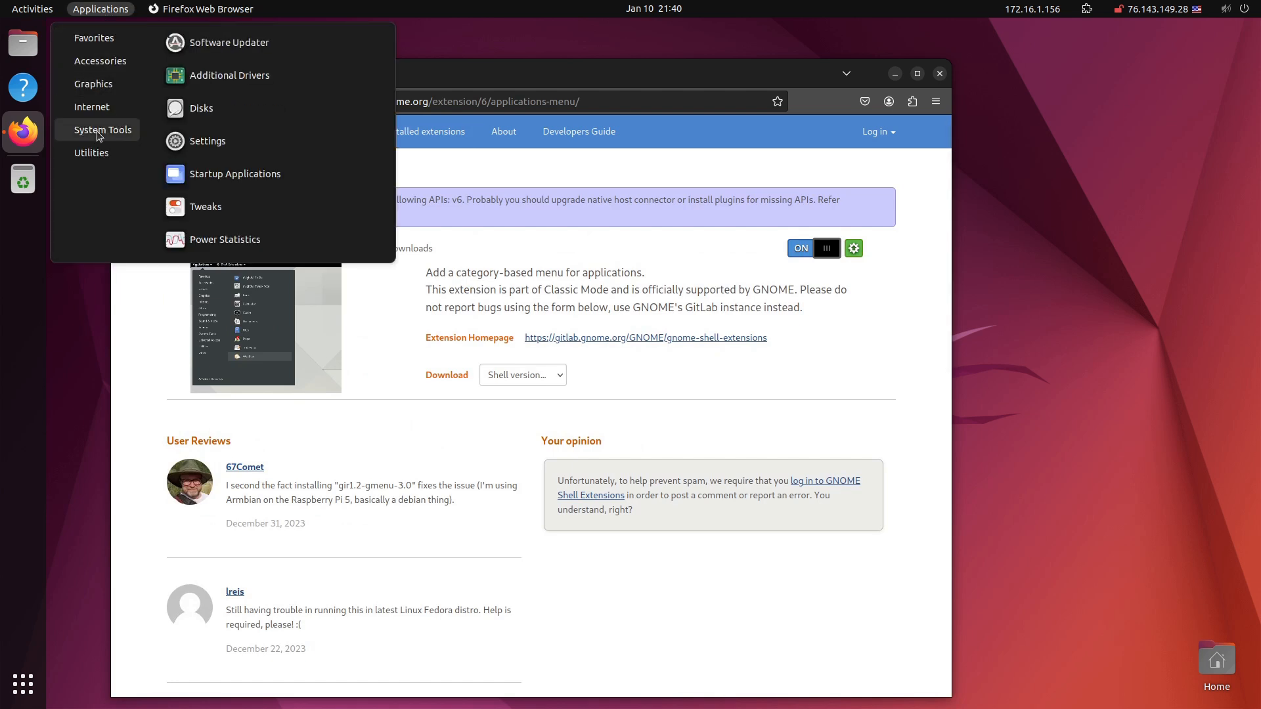
pyautogui.moveTo(98, 160)
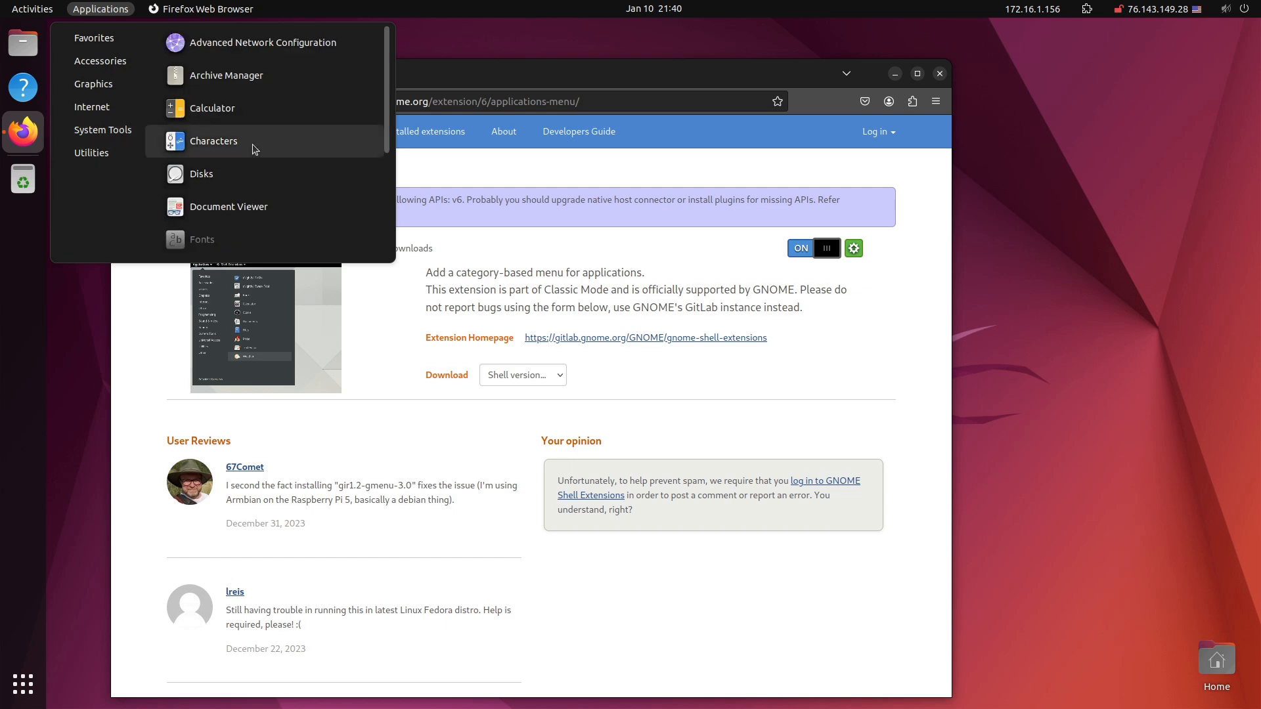
pyautogui.click(554, 81)
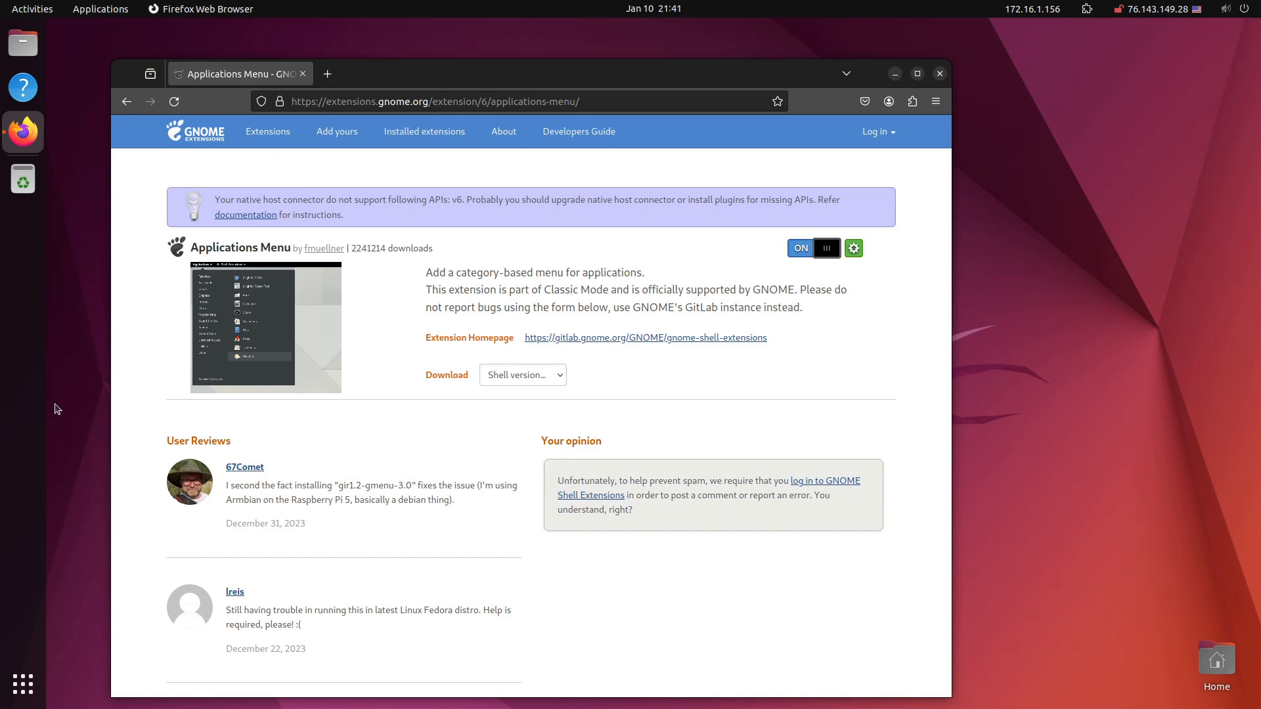
# Find and install Dash to Dock, then move and minimise the Firefox window
pyautogui.click(275, 131)
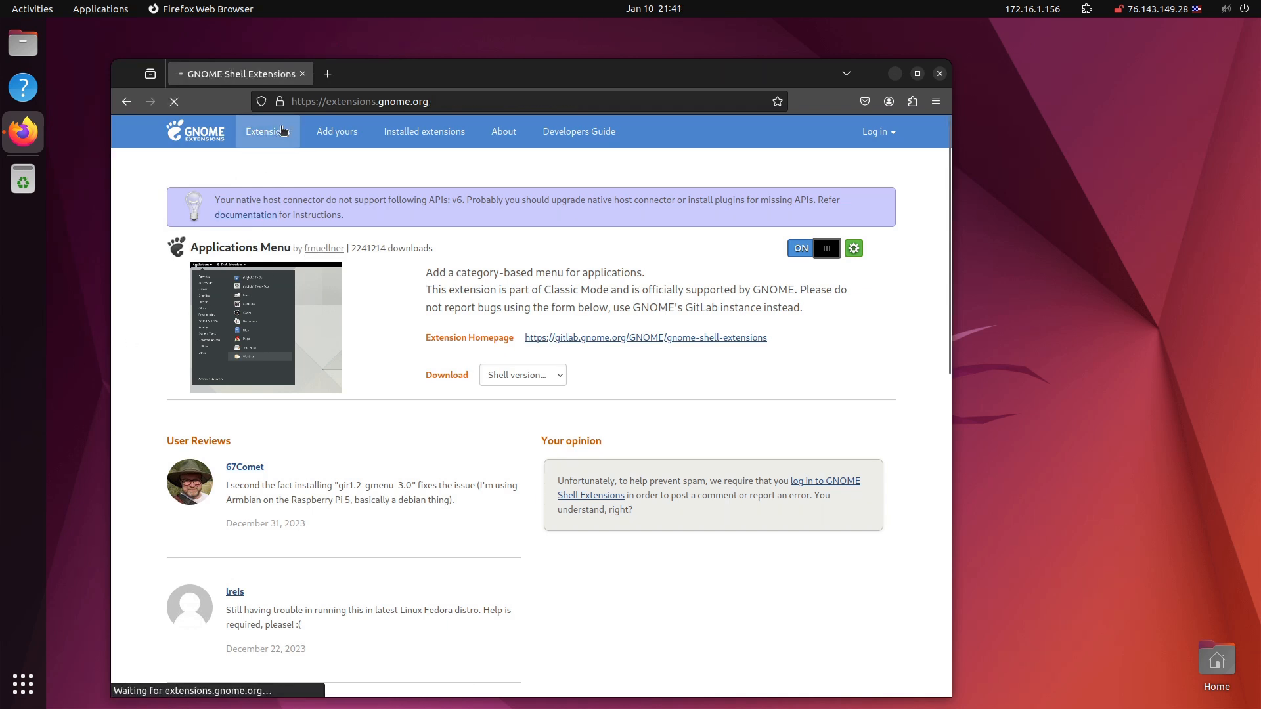
pyautogui.click(332, 254)
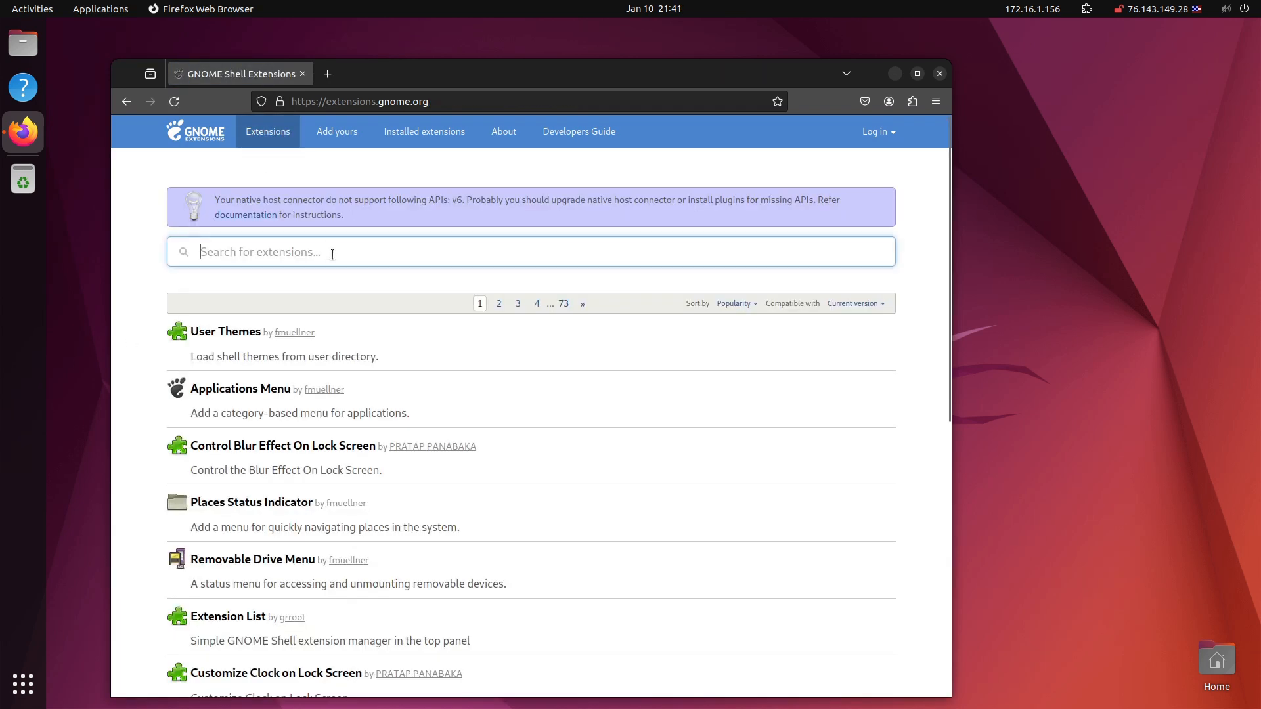
pyautogui.write('dash to dock')
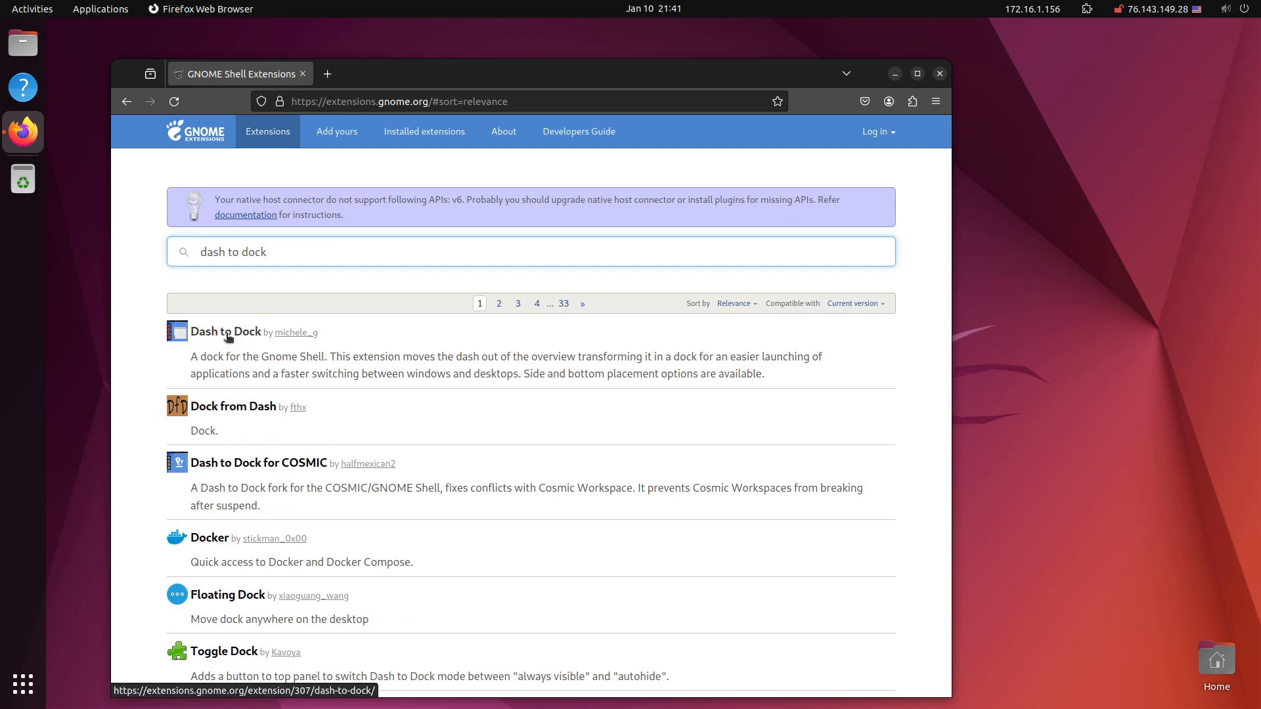
pyautogui.click(228, 333)
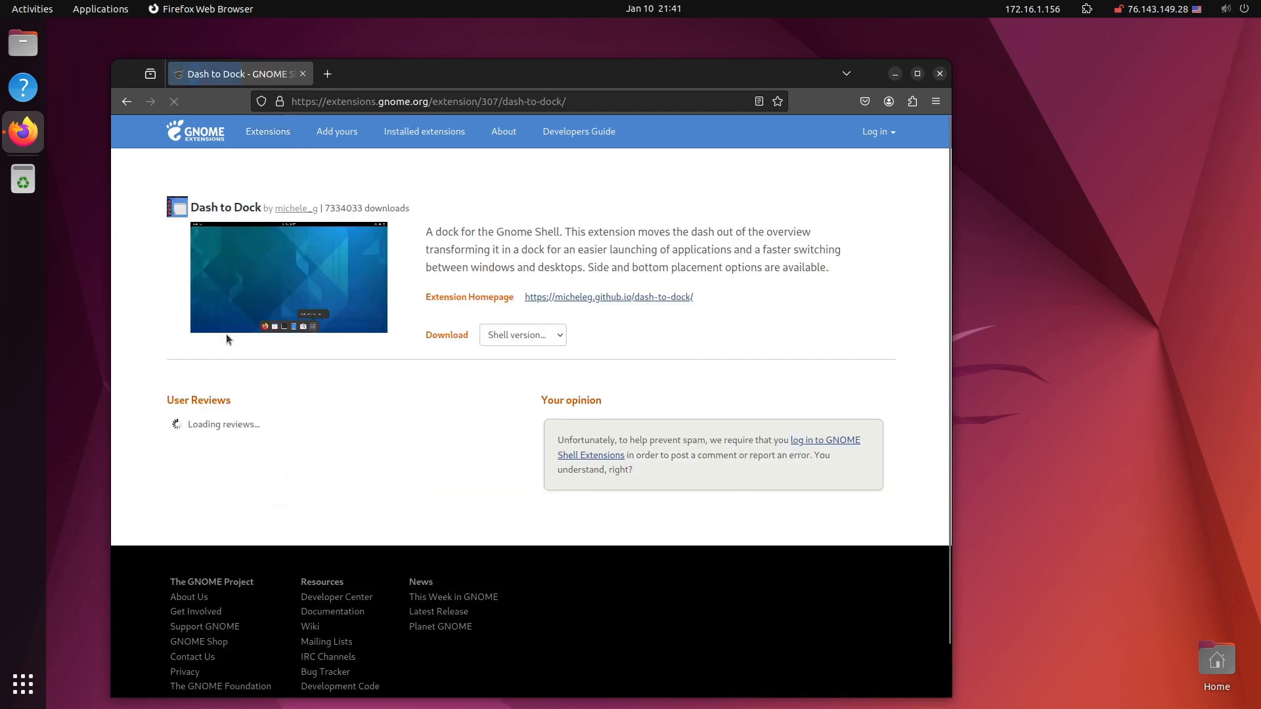
pyautogui.click(844, 248)
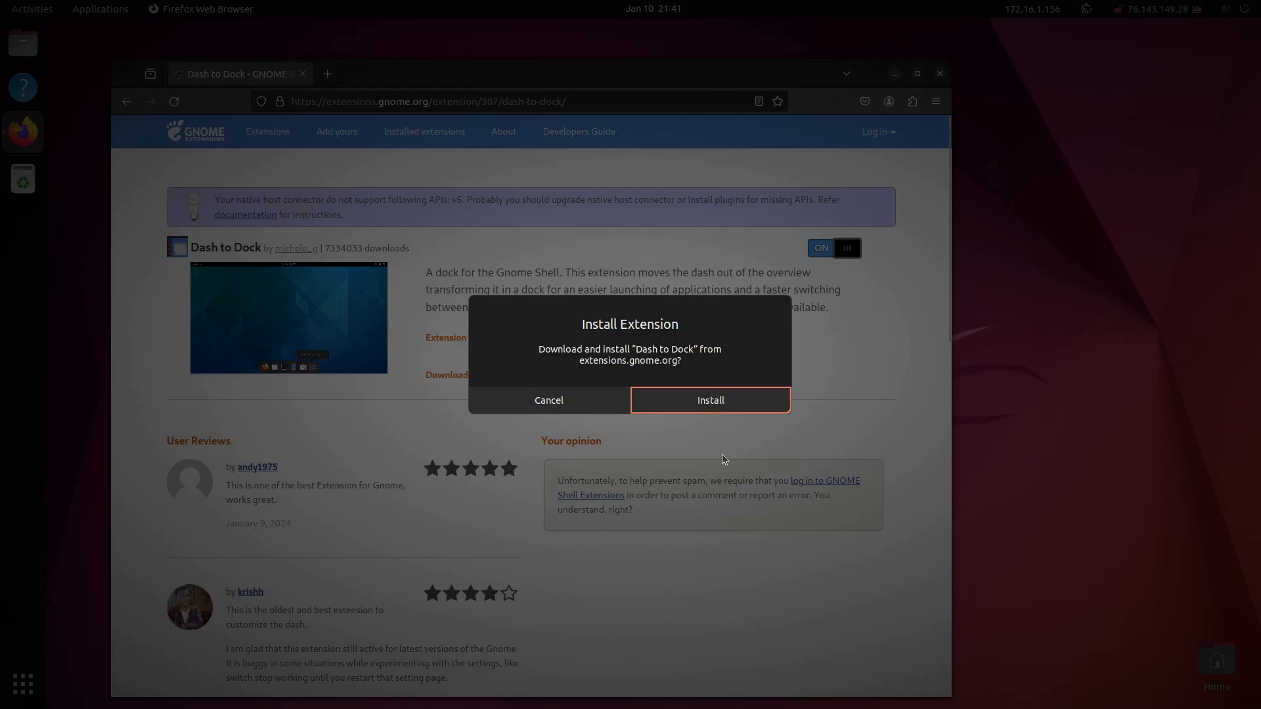
pyautogui.click(707, 399)
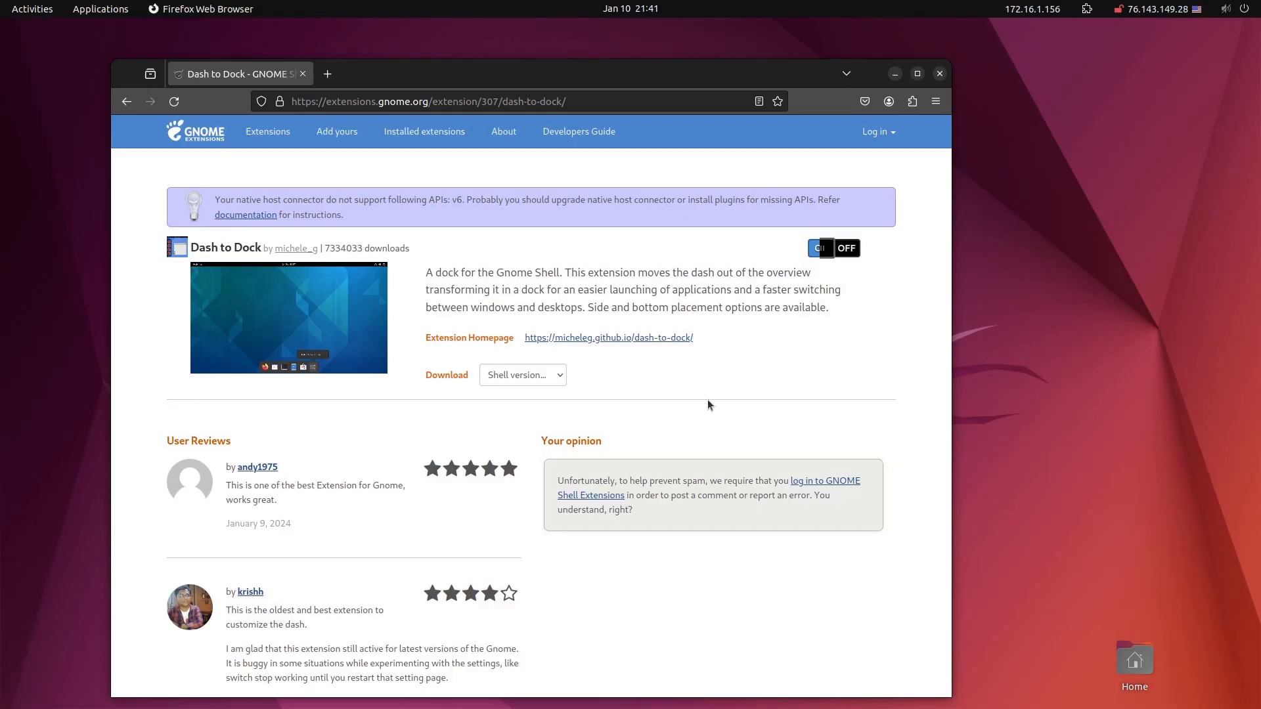
pyautogui.moveTo(495, 82); pyautogui.dragTo(540, 58)
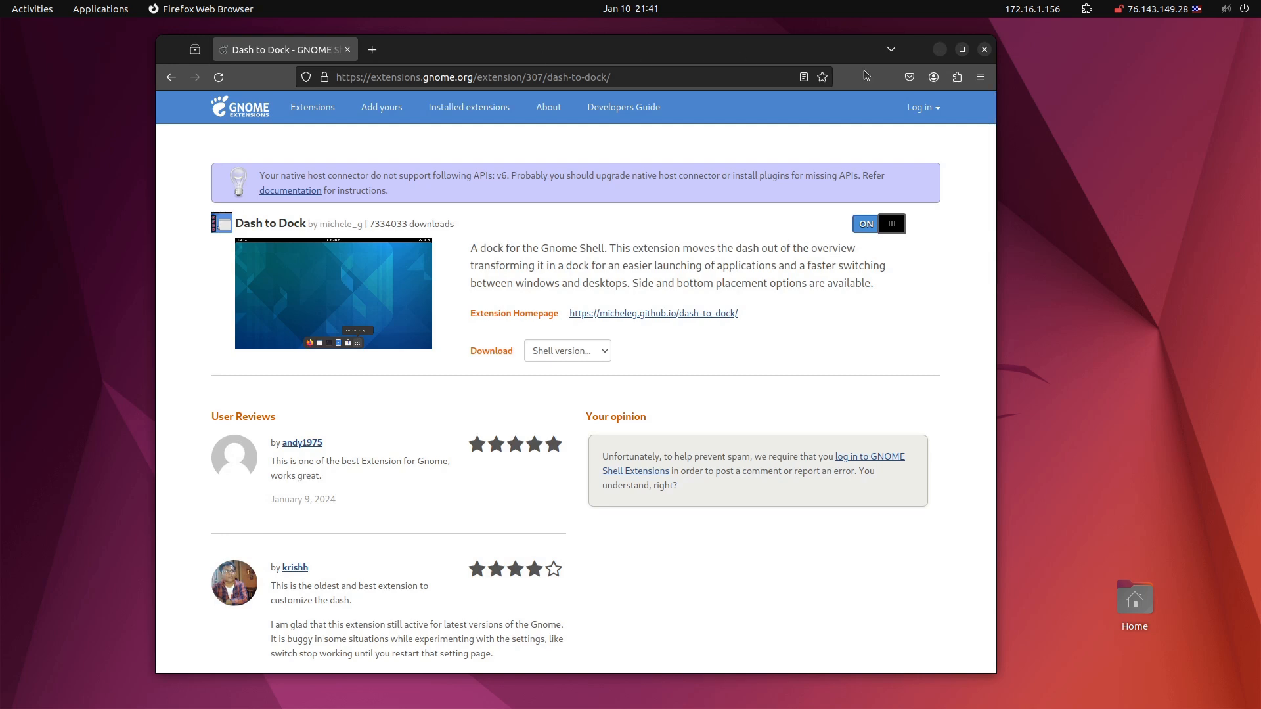
pyautogui.click(939, 49)
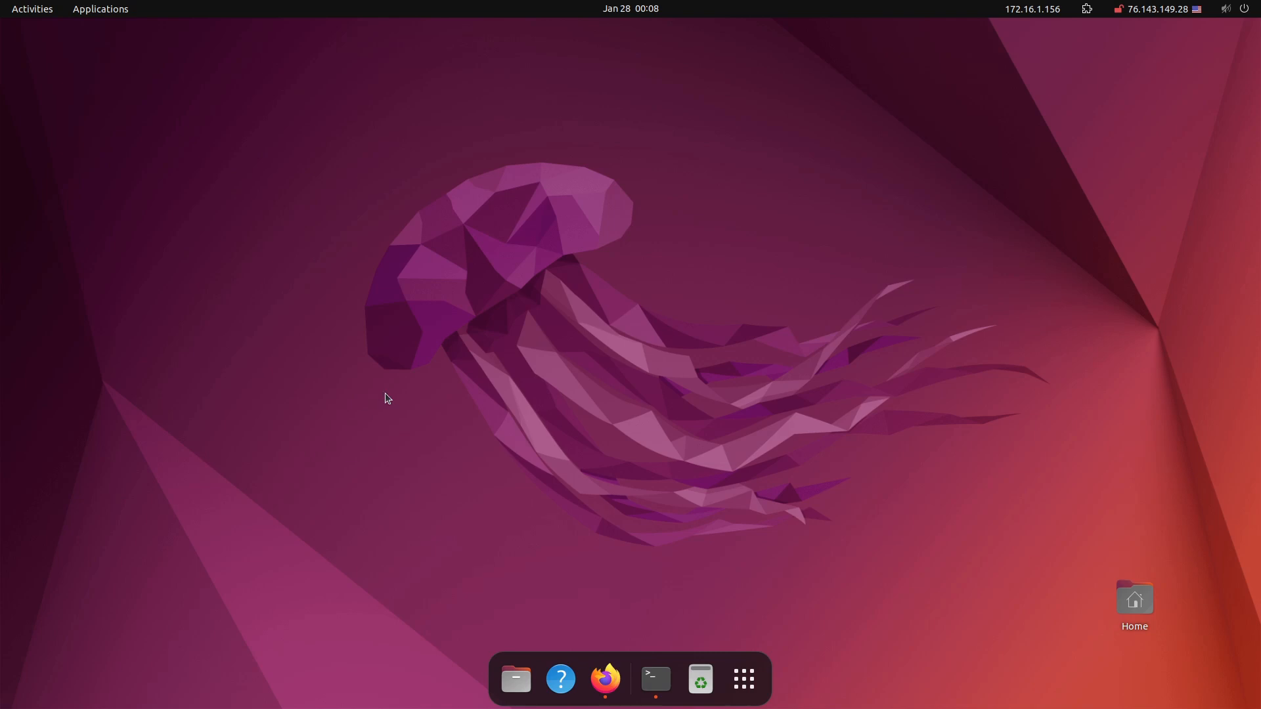
# Check the installed extensions list in the top bar, then open a new Terminal window
pyautogui.click(1087, 9)
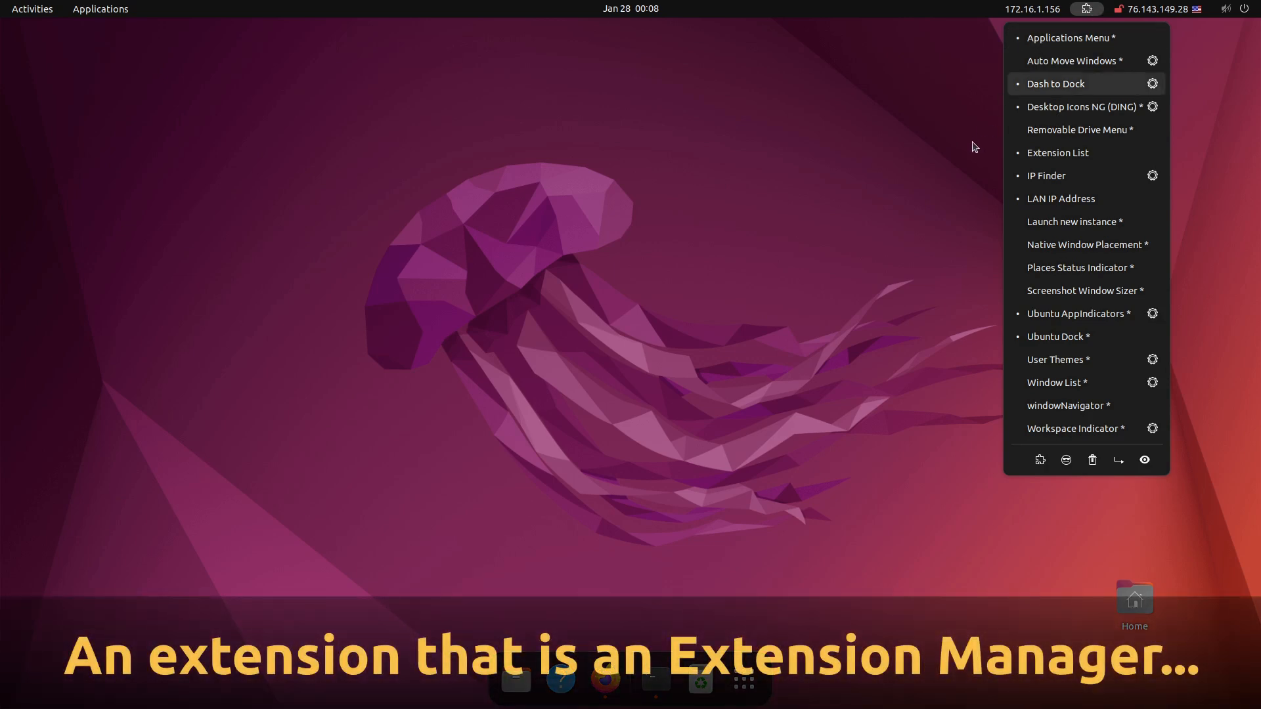
pyautogui.click(884, 175)
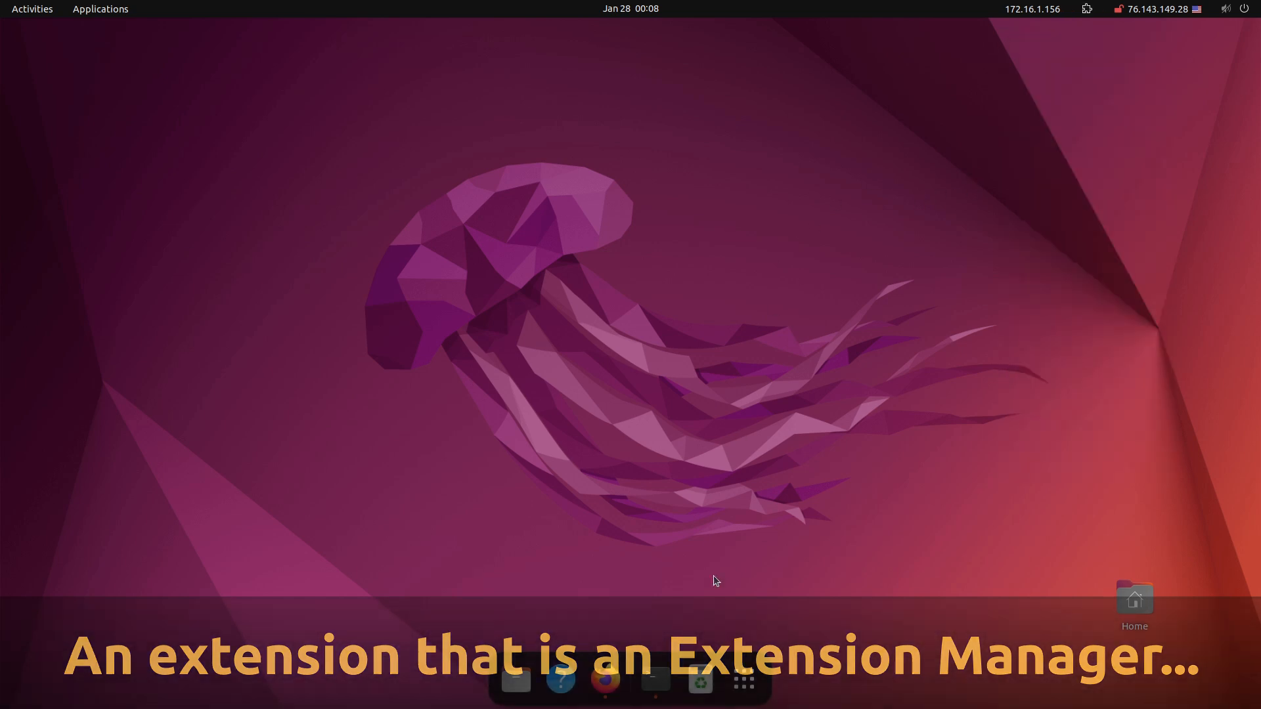
pyautogui.click(656, 677)
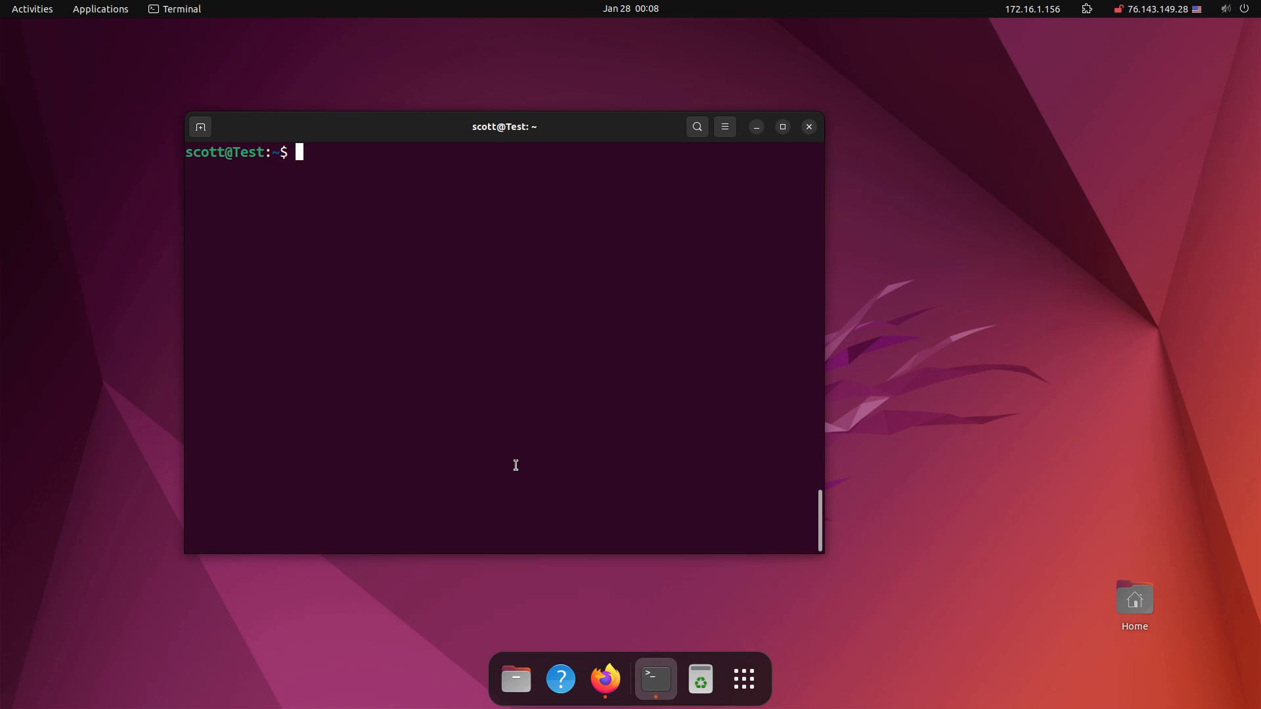
# Install gnome-shell-extension-manager via apt from the recalled command, then minimize the terminal
pyautogui.press('Up')
pyautogui.press('Up')
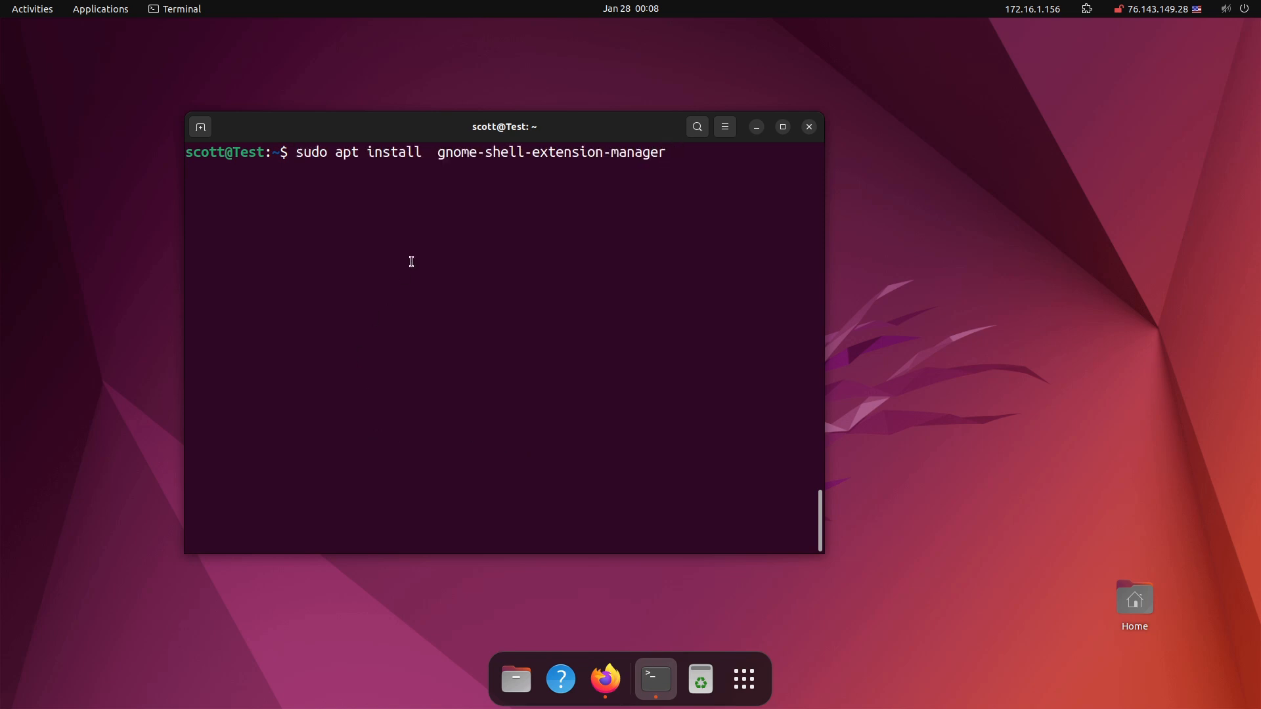
pyautogui.press('Return')
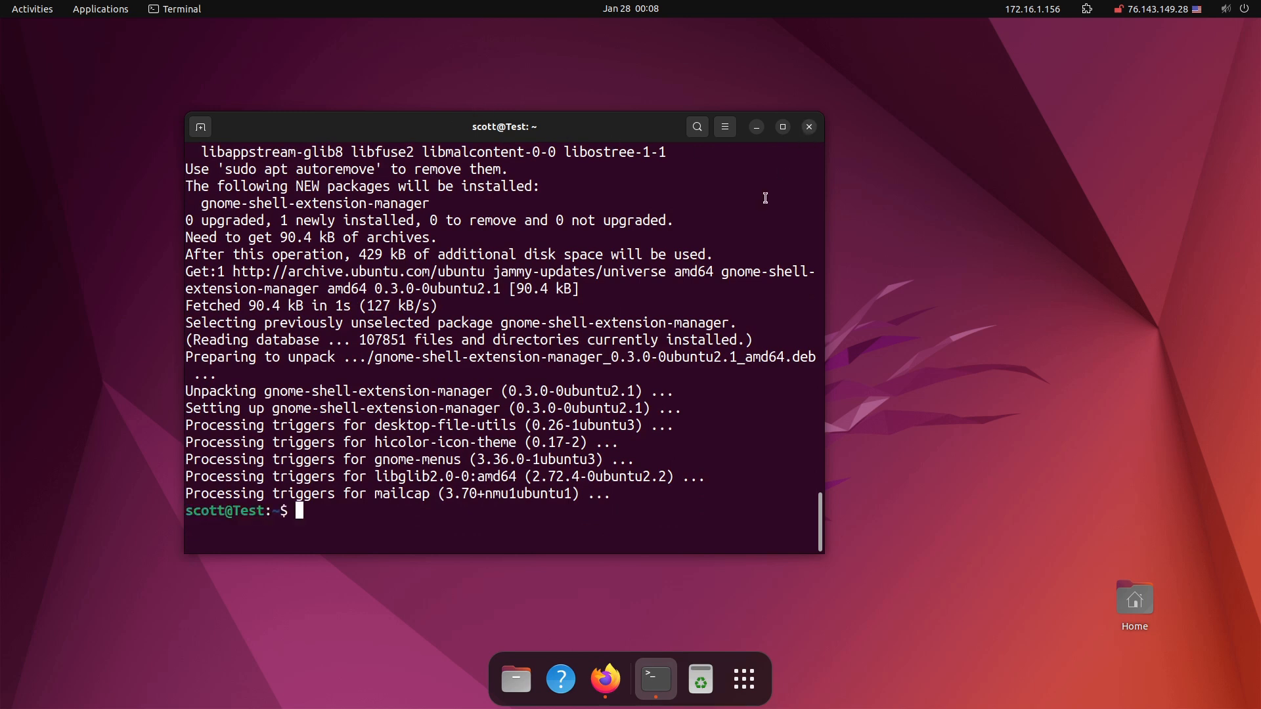
pyautogui.click(757, 128)
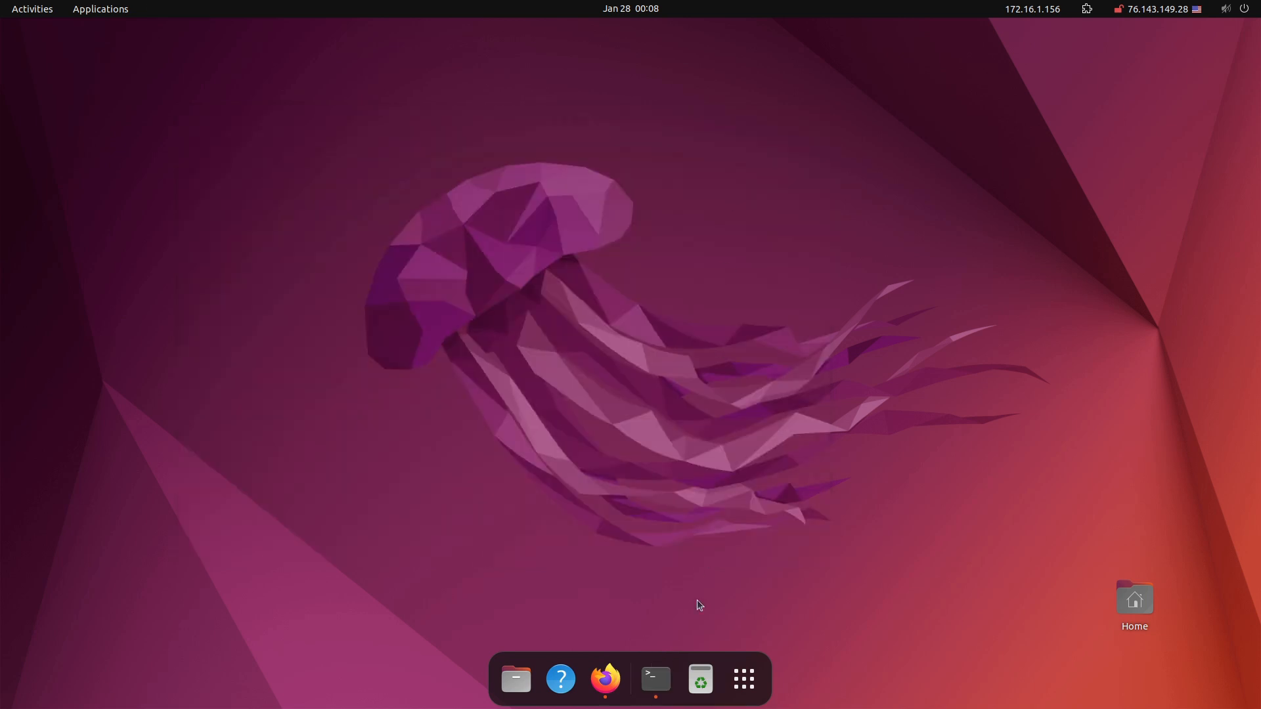
# Launch Extension Manager from the app grid, then reposition and enlarge its window
pyautogui.click(744, 679)
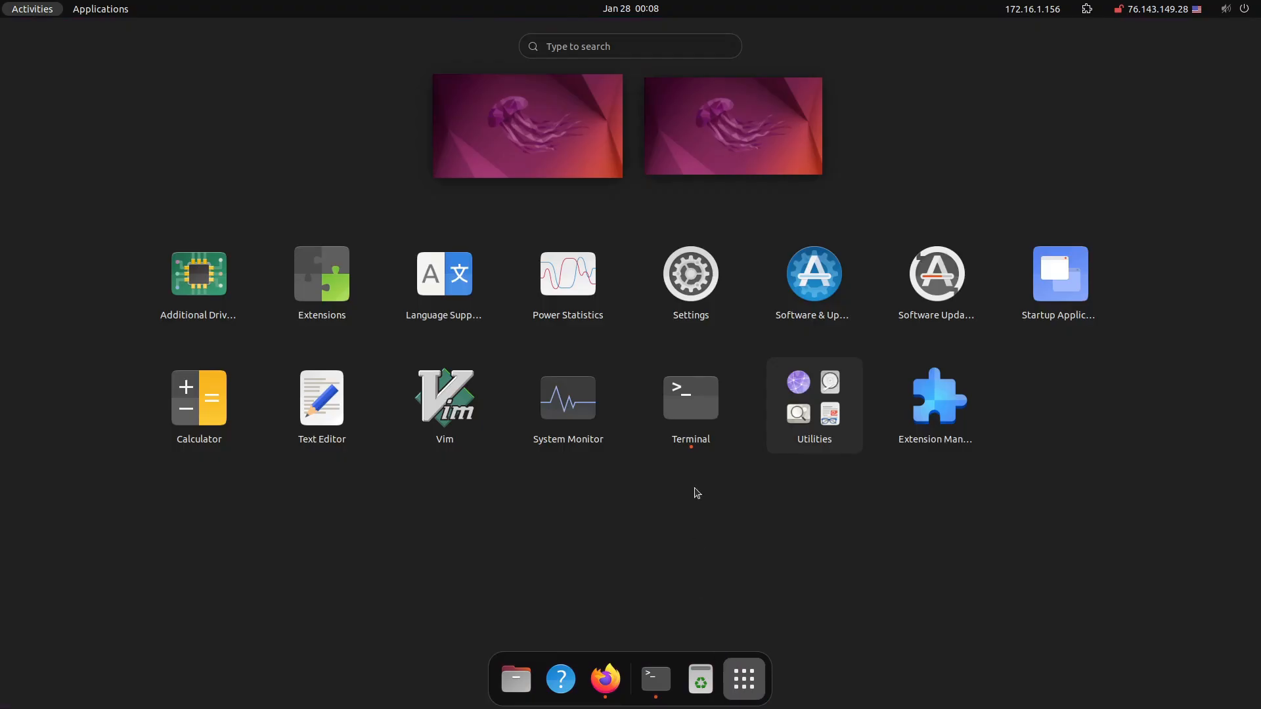
pyautogui.click(928, 420)
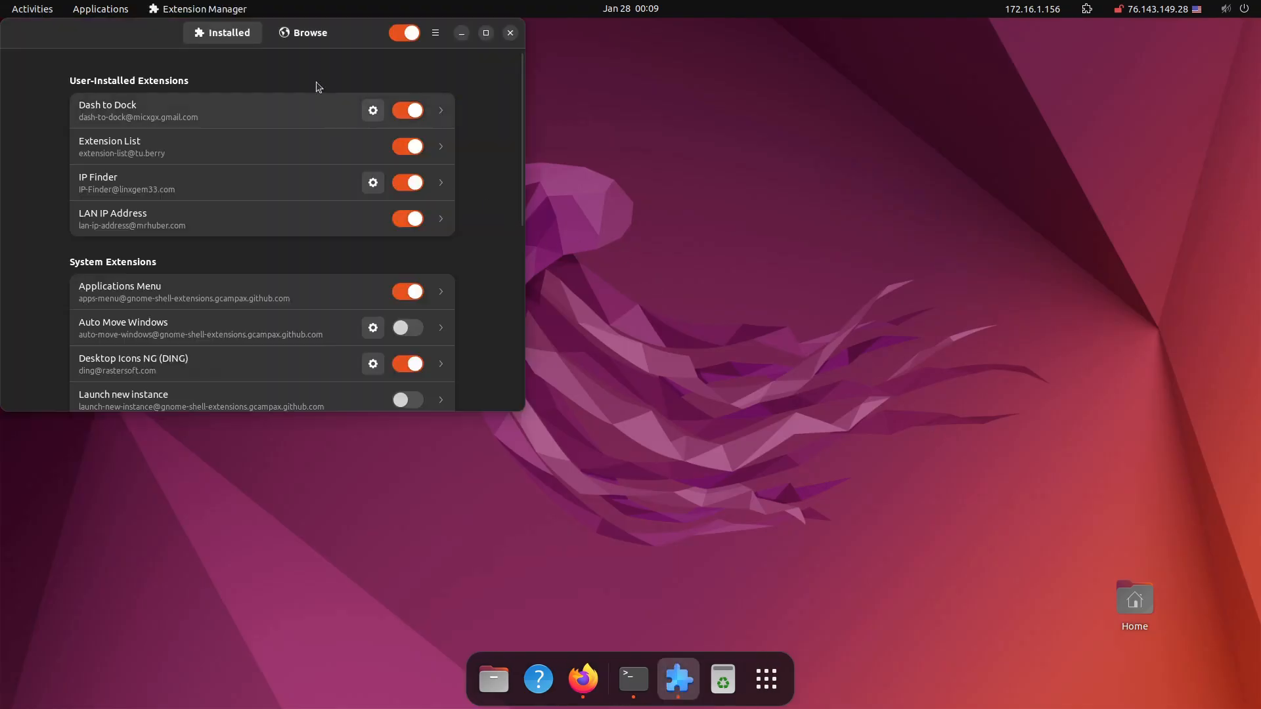
pyautogui.moveTo(348, 33); pyautogui.dragTo(426, 101)
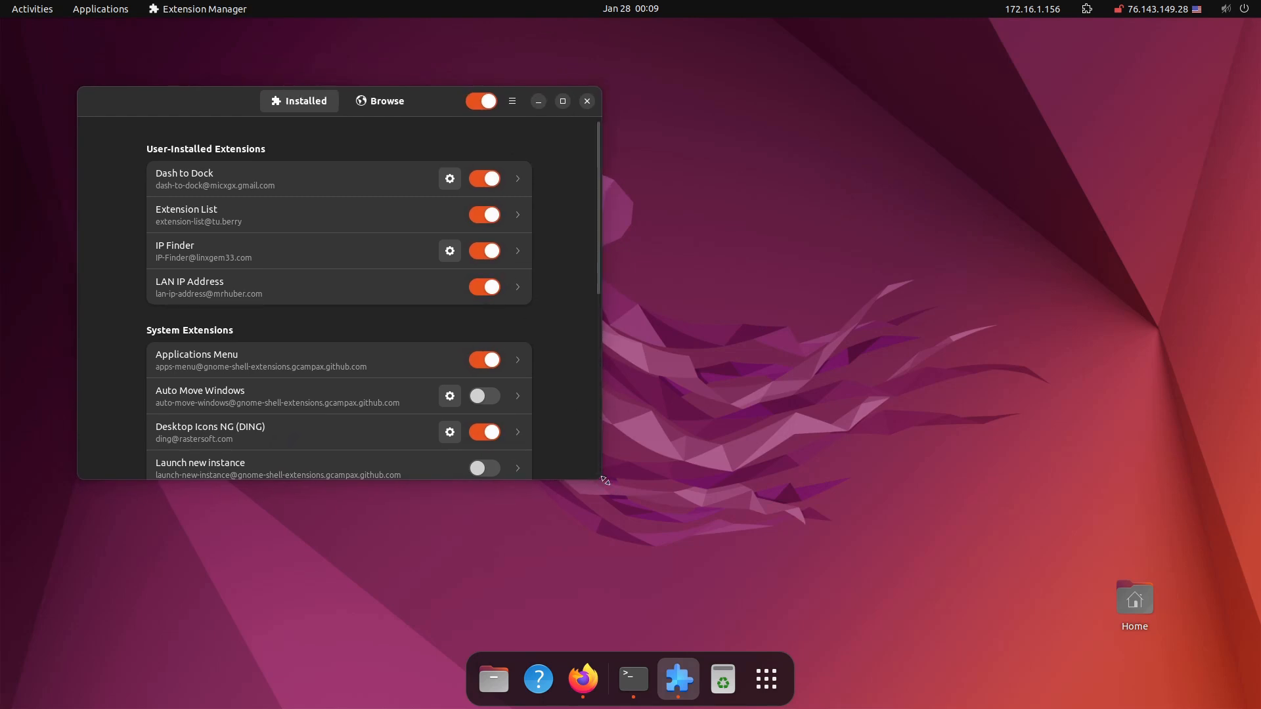
pyautogui.moveTo(600, 481); pyautogui.dragTo(903, 600)
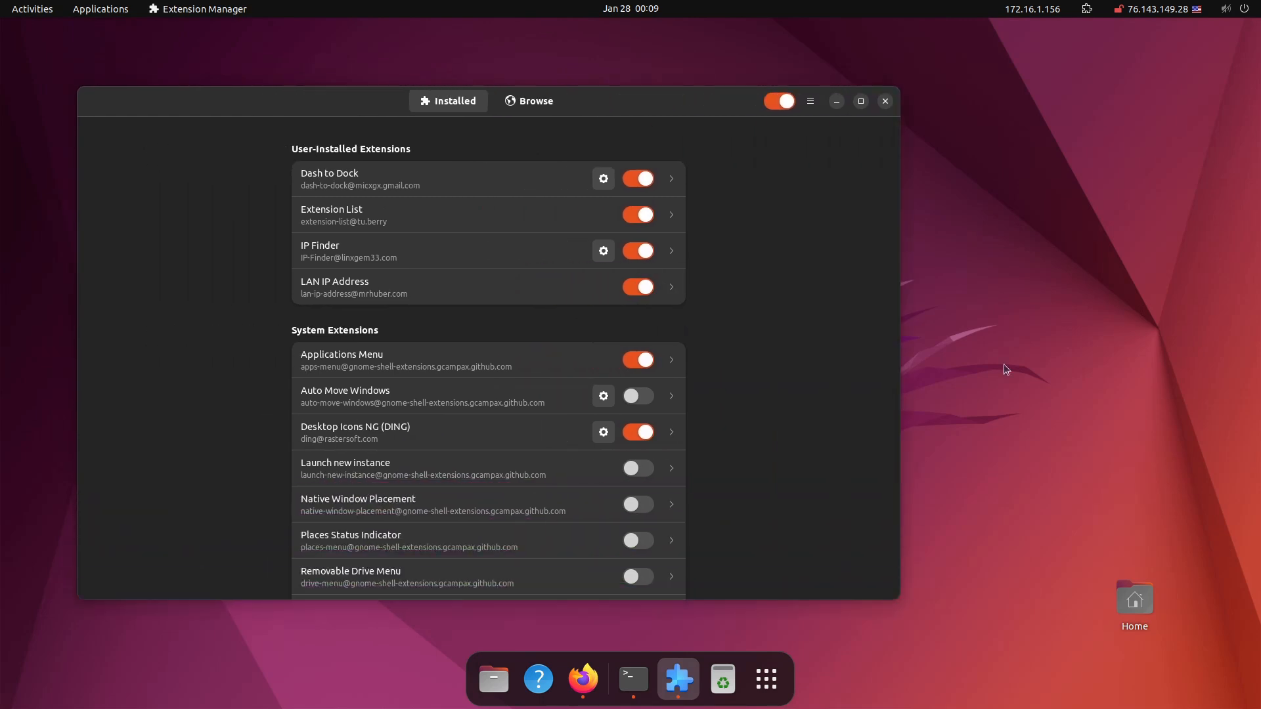
# Check the top-bar extensions list and the Browse page, then return to Installed
pyautogui.click(1085, 9)
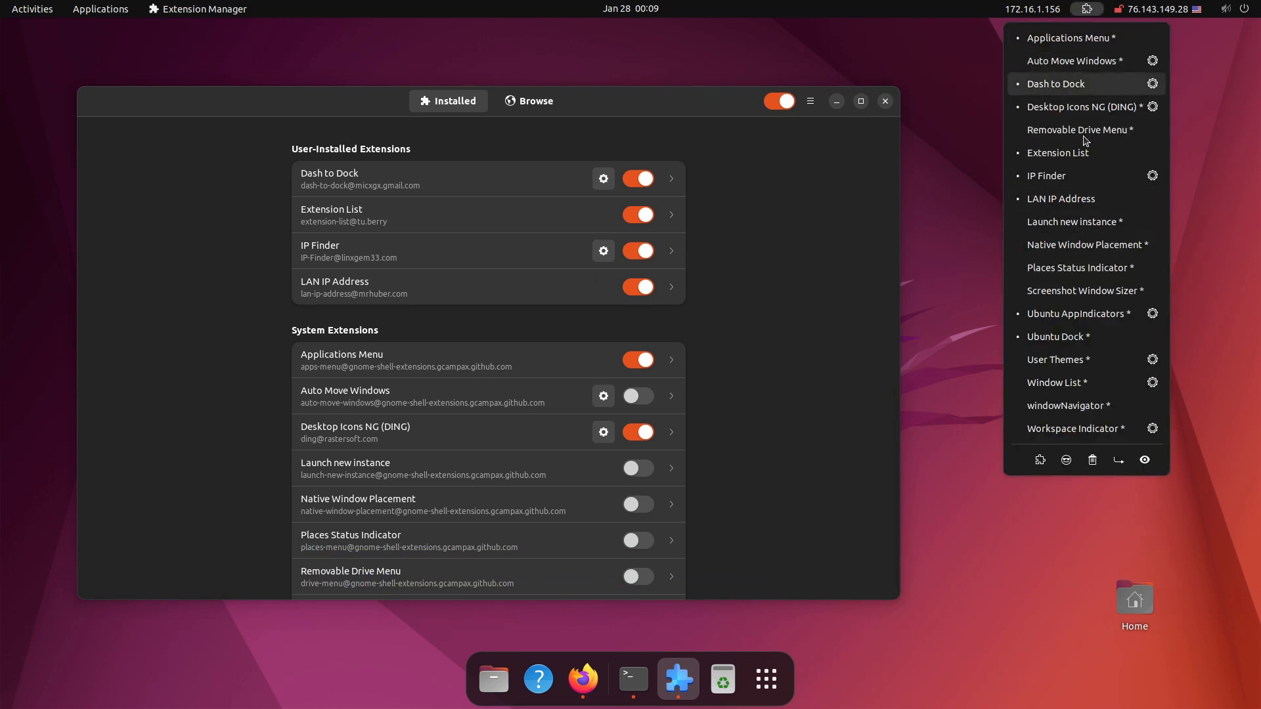
pyautogui.click(647, 93)
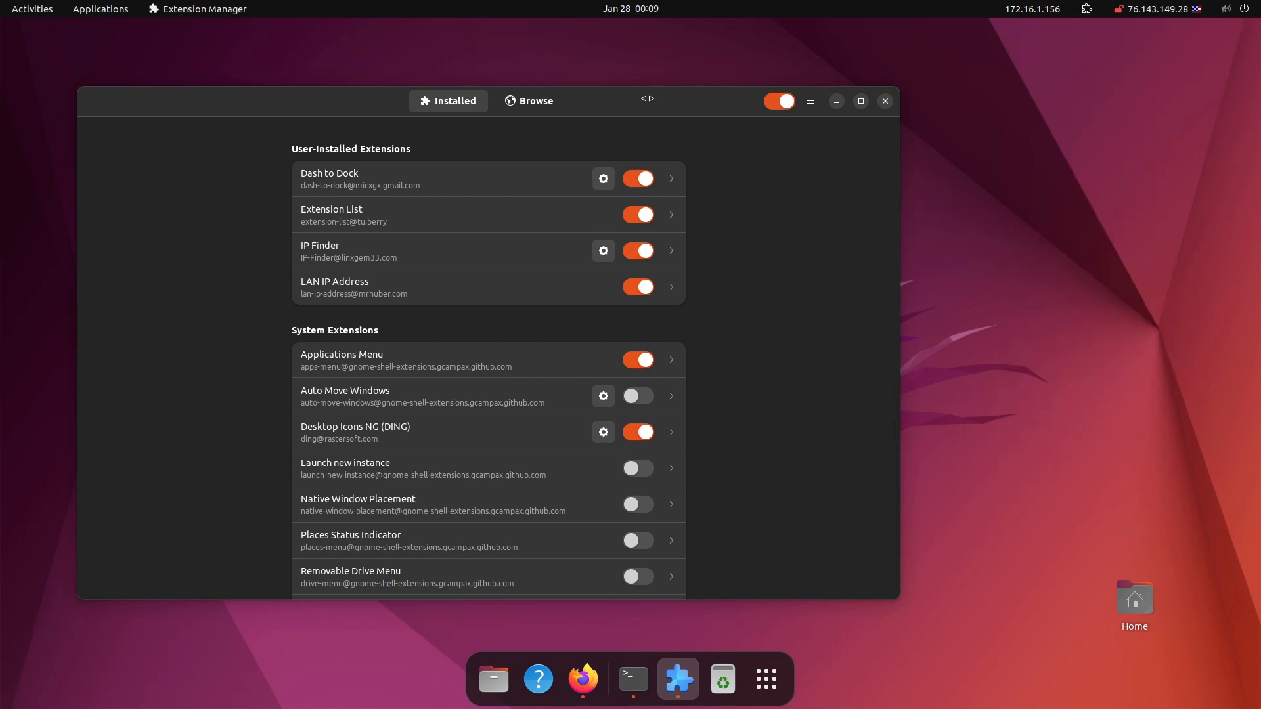
pyautogui.click(531, 101)
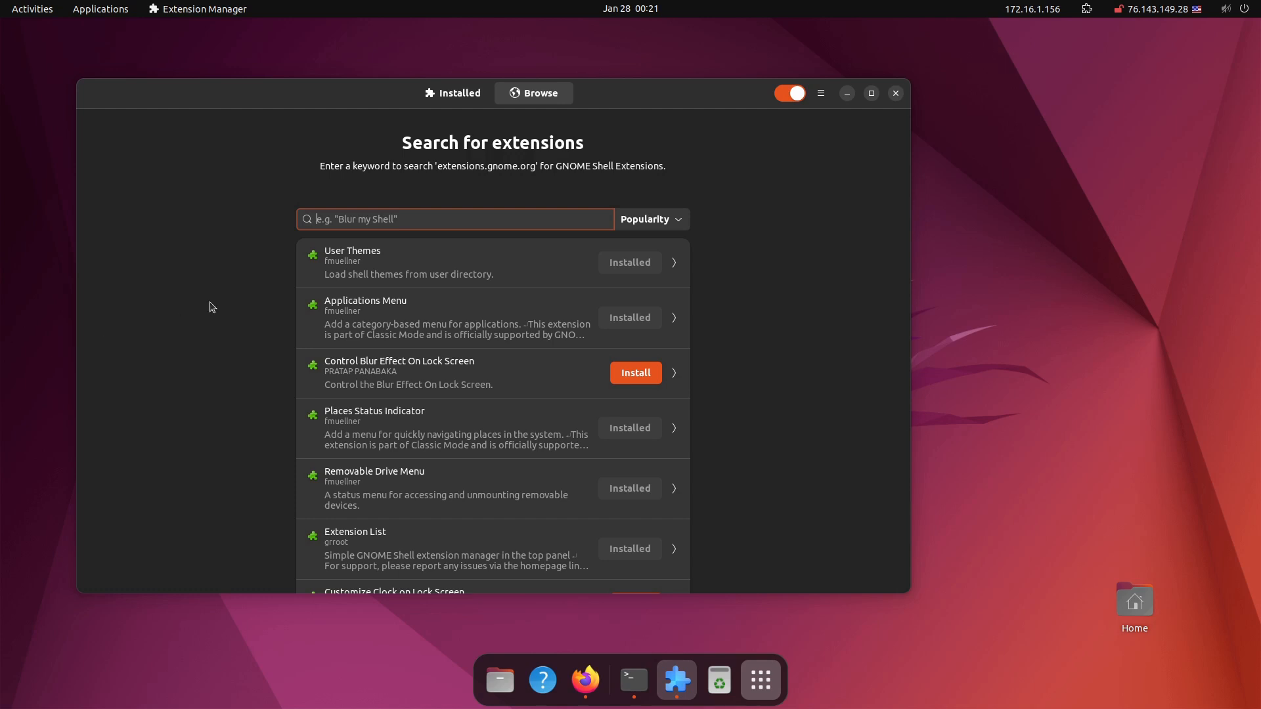
pyautogui.click(458, 97)
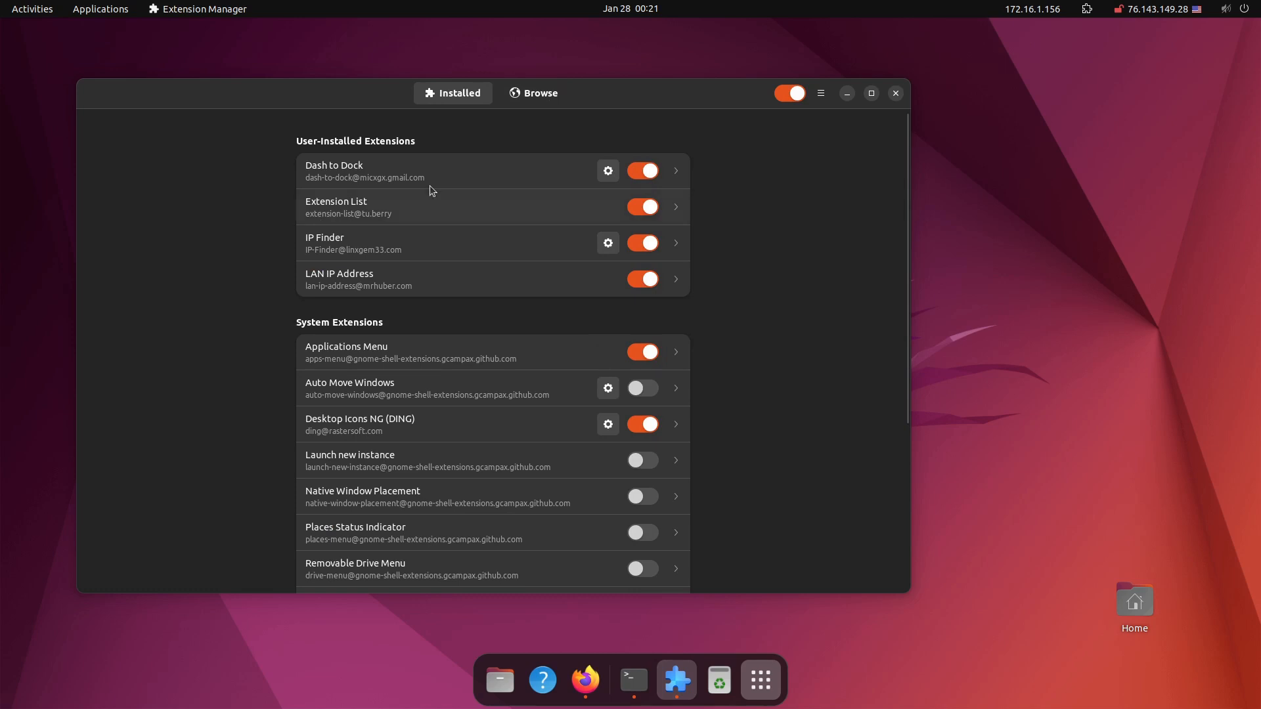
# Open Dash to Dock settings and toggle Intelligent autohide off and back on
pyautogui.click(608, 170)
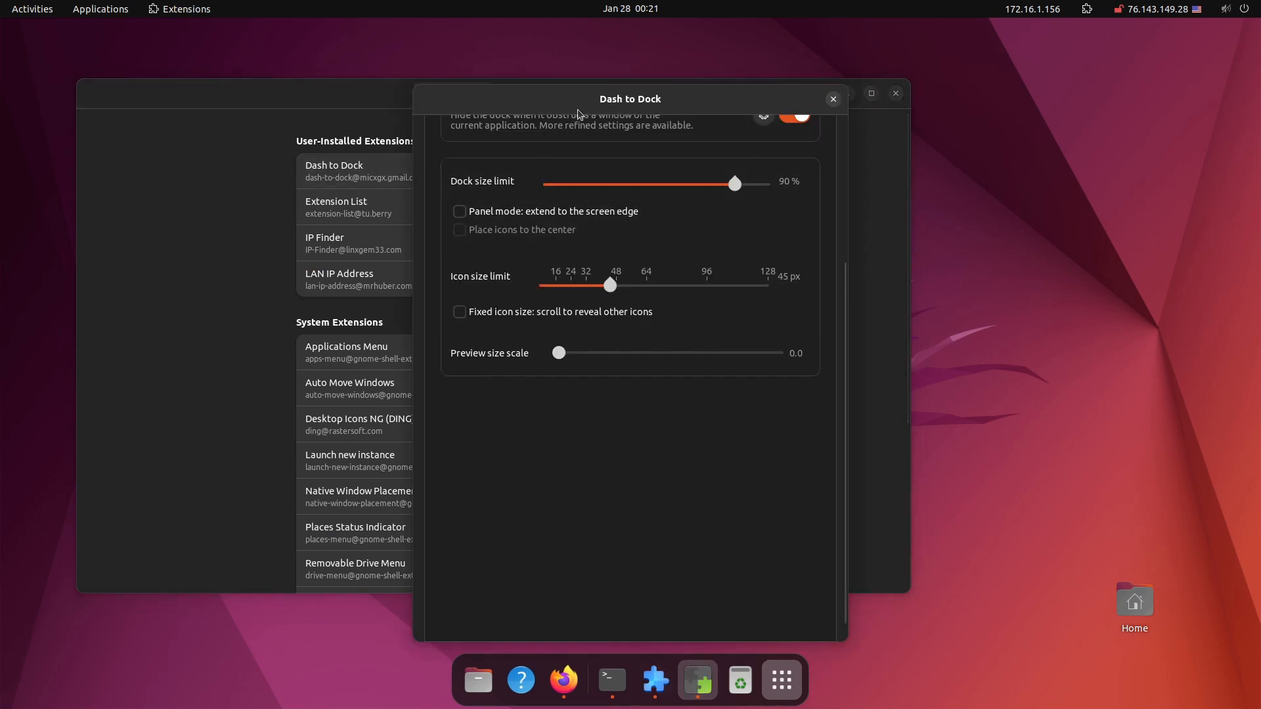
pyautogui.scroll(5, 722, 492)
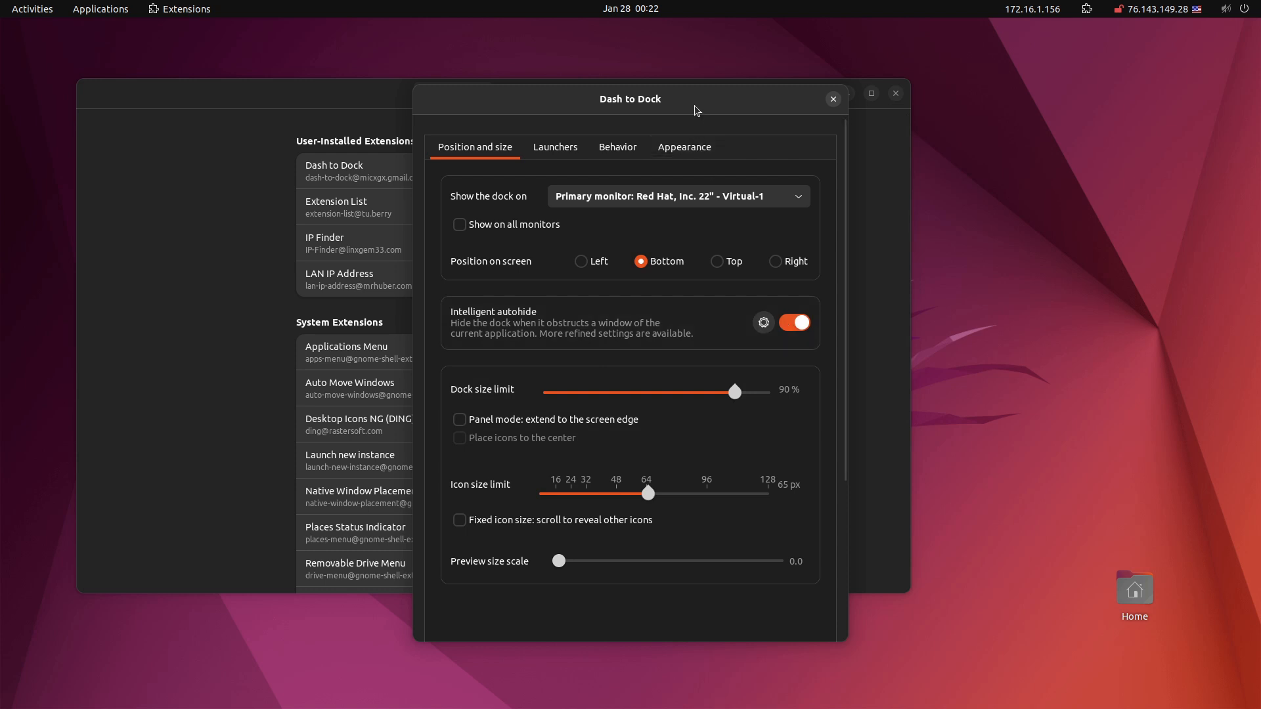
pyautogui.moveTo(697, 110); pyautogui.dragTo(695, 92)
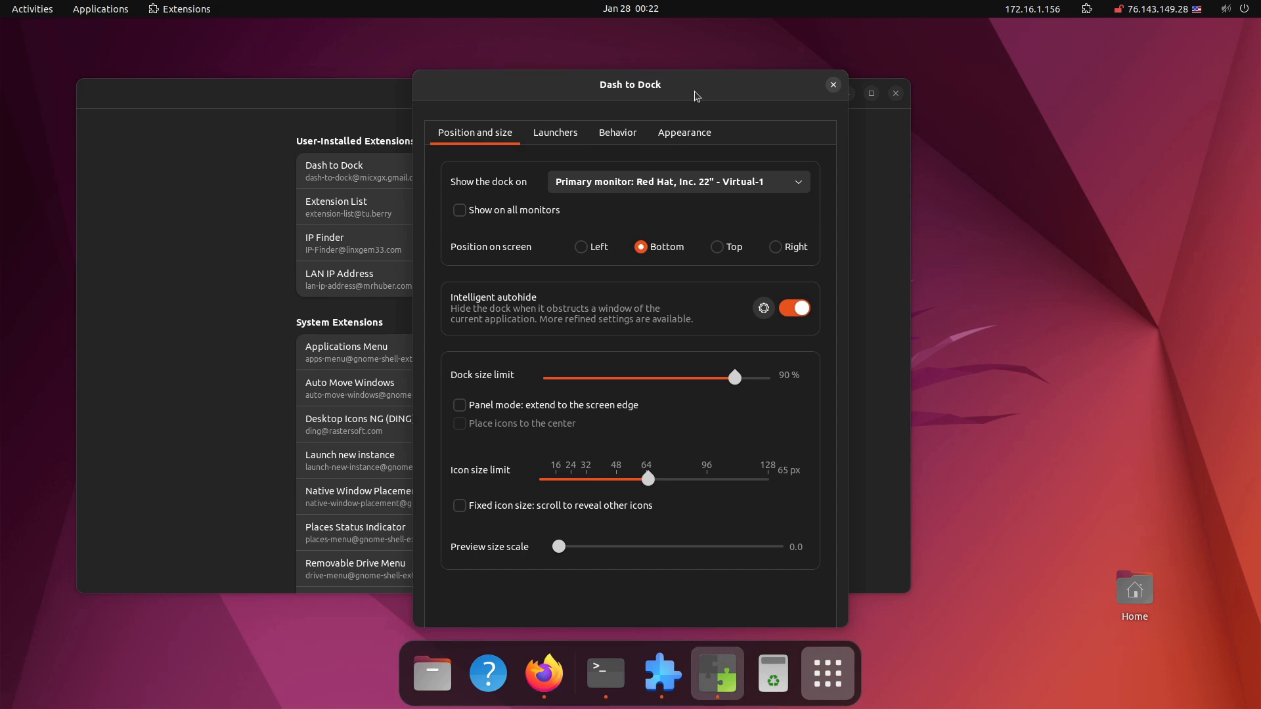
pyautogui.moveTo(727, 95); pyautogui.dragTo(729, 120)
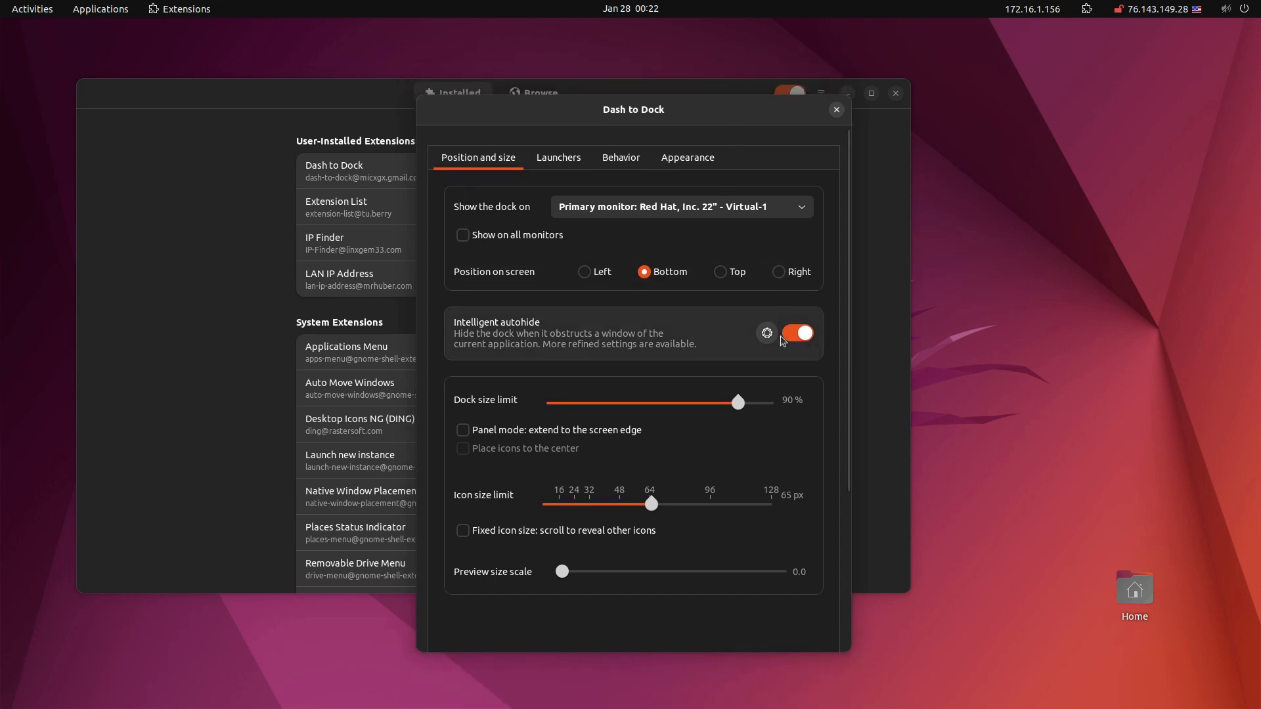
pyautogui.click(791, 339)
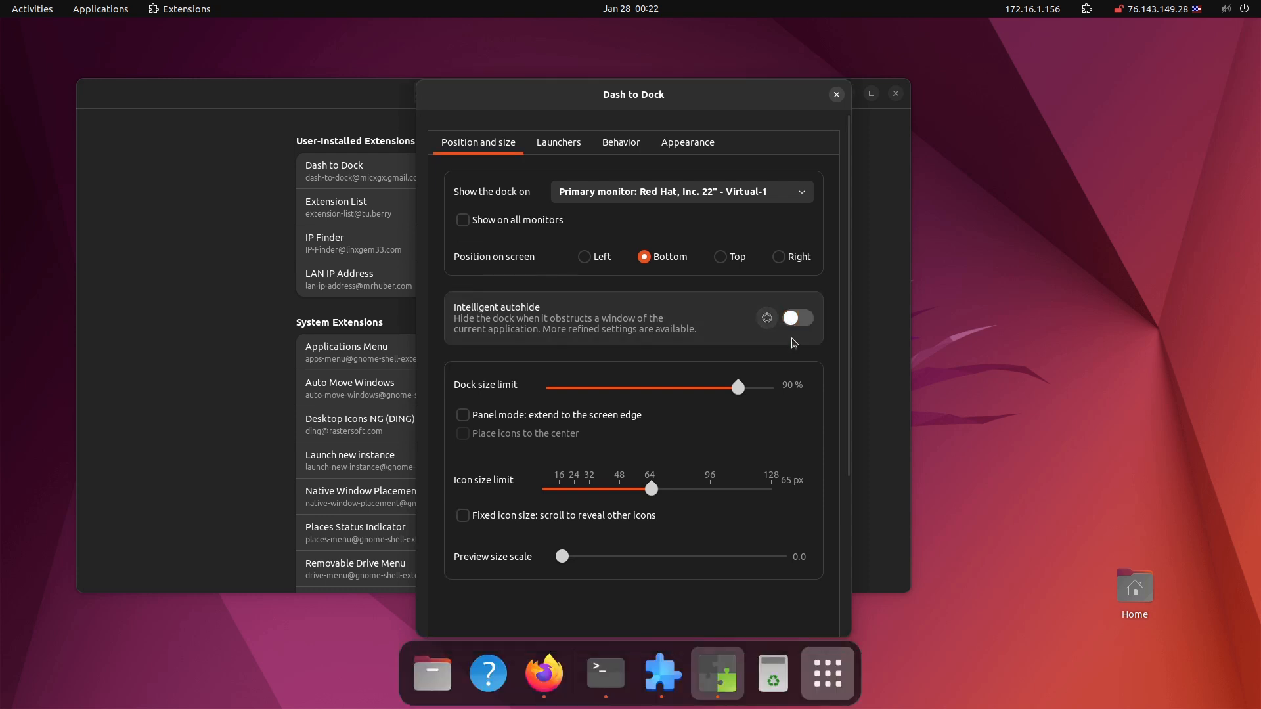
pyautogui.click(798, 319)
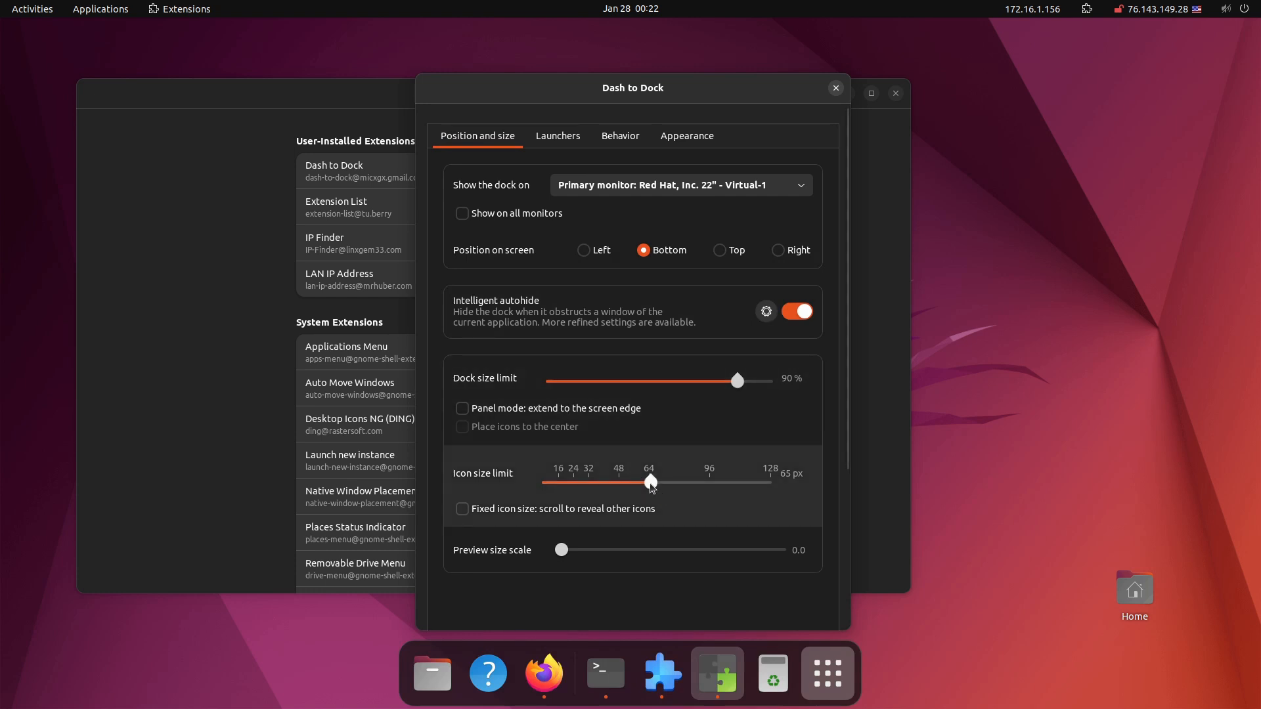
# Set the dock icon size limit to 36 px and show the Launchers settings
pyautogui.moveTo(650, 486); pyautogui.dragTo(601, 486)
pyautogui.click(578, 485)
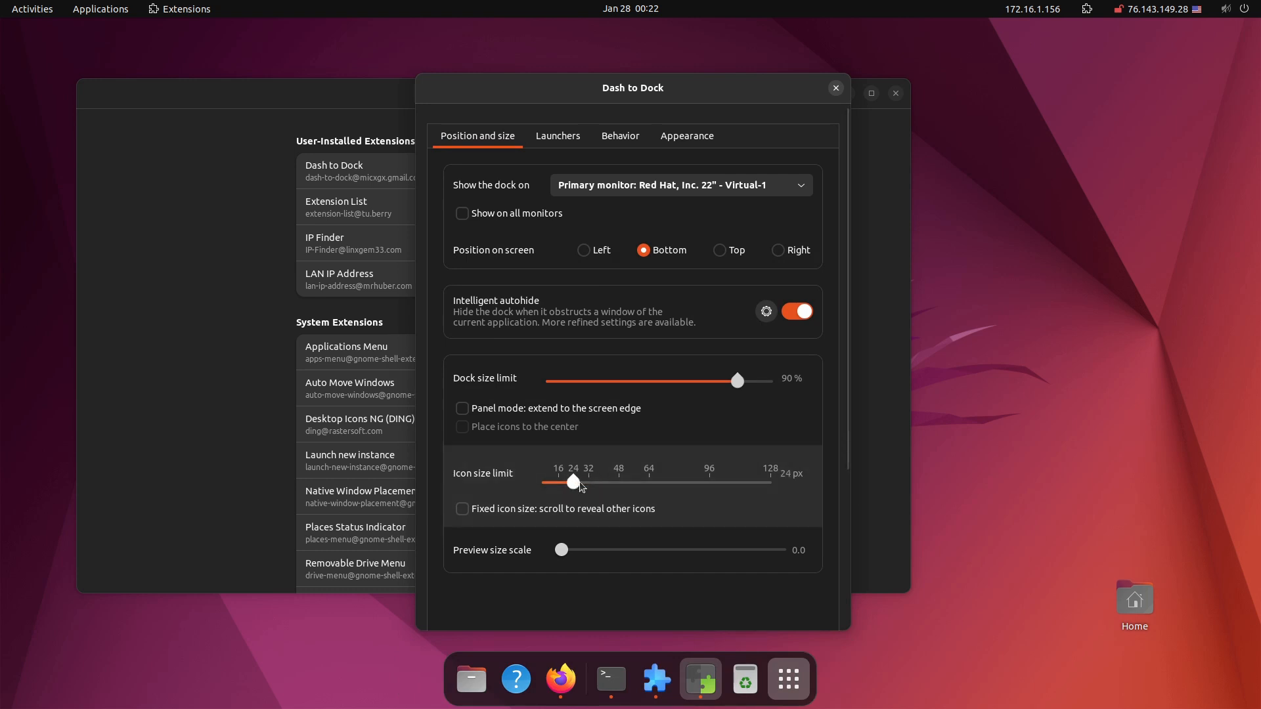
pyautogui.moveTo(578, 485); pyautogui.dragTo(584, 487)
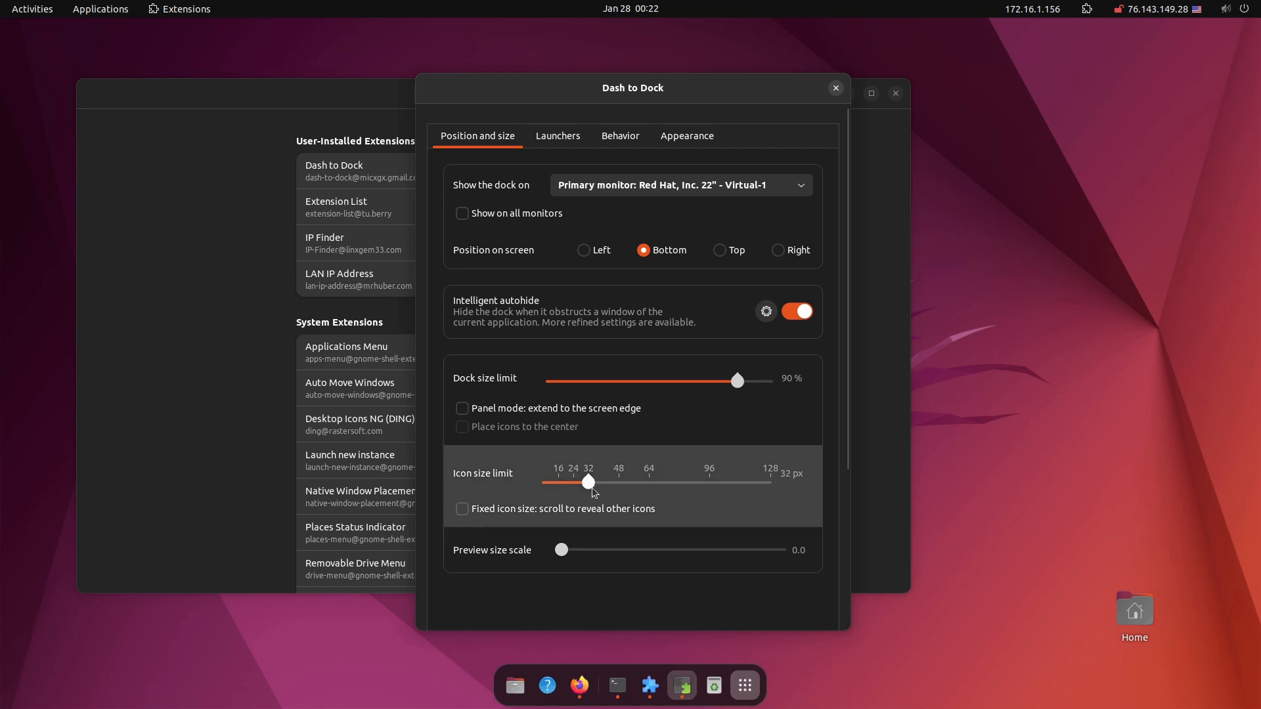
pyautogui.click(597, 494)
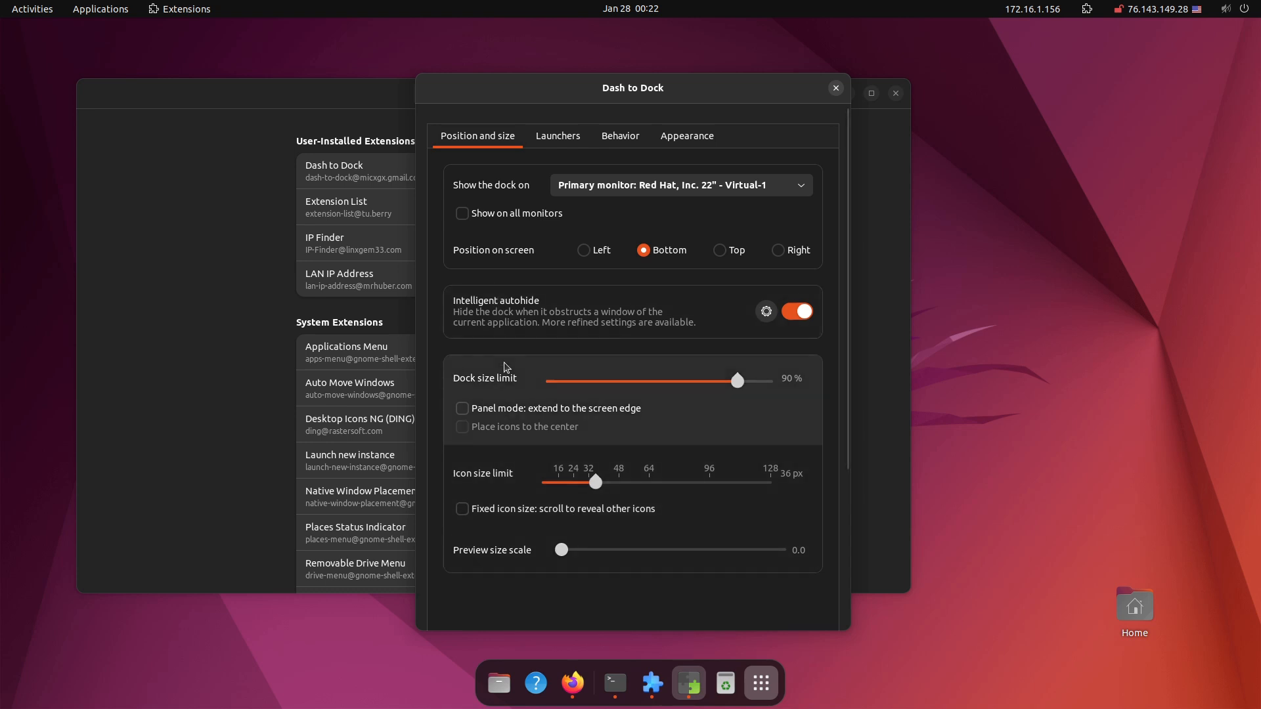
pyautogui.click(558, 137)
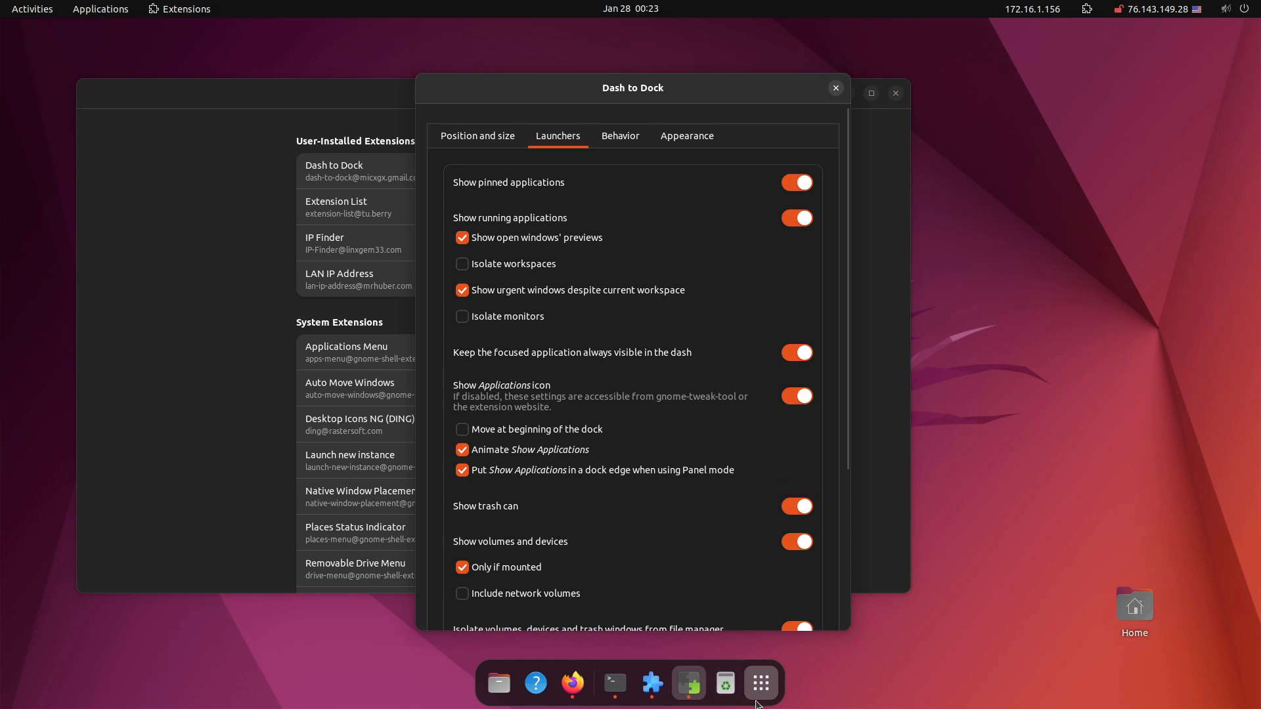
# Put the Show Applications launcher first in the dock, review launcher options, then go to Behavior
pyautogui.click(462, 430)
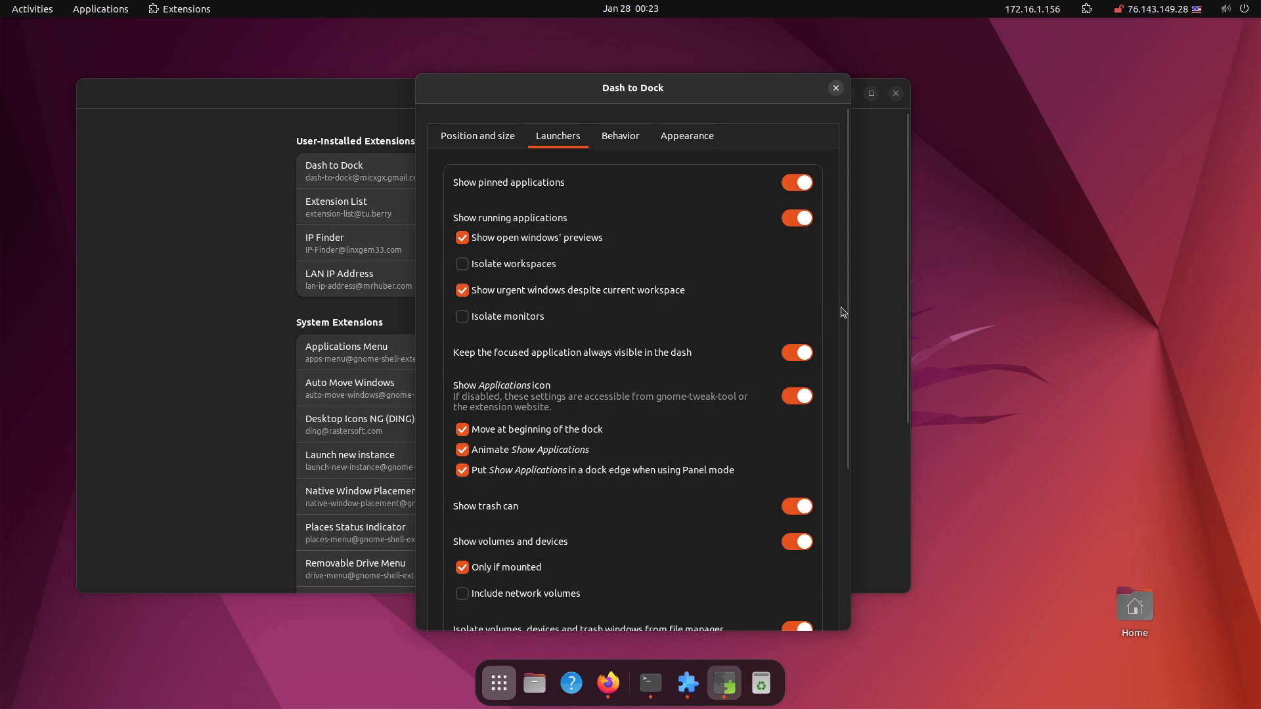
pyautogui.scroll(-3, 851, 325)
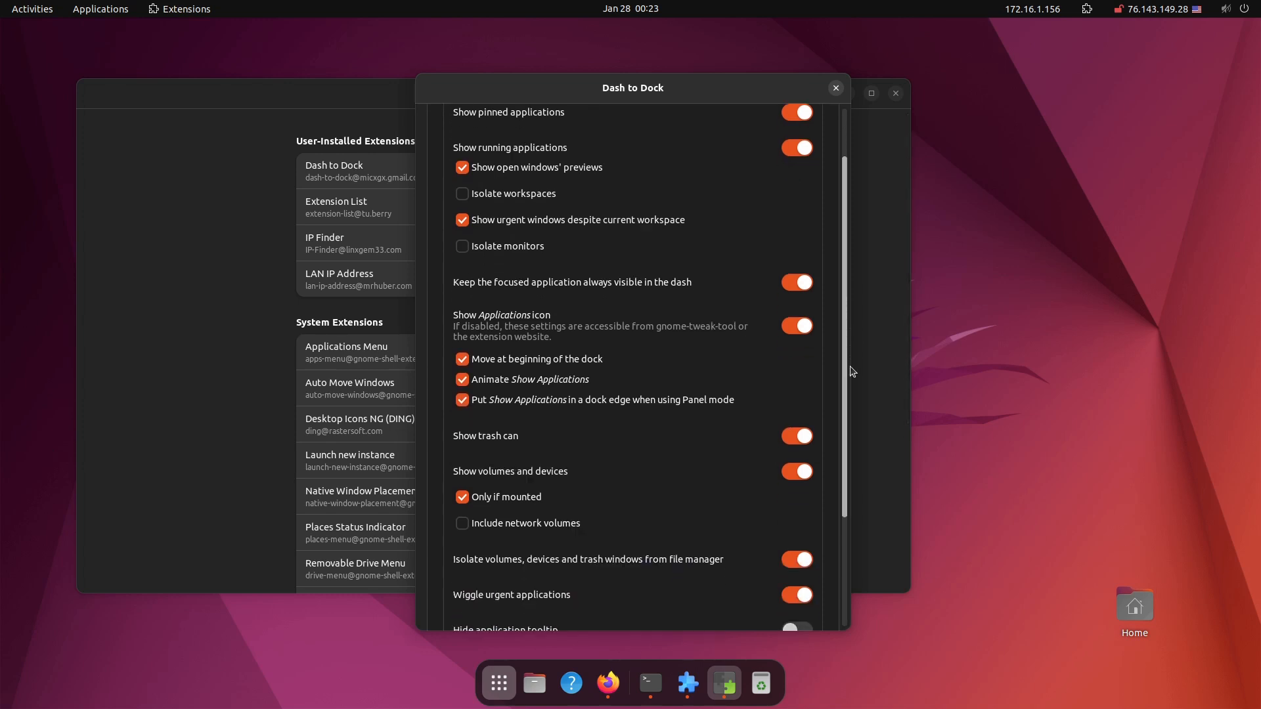
pyautogui.scroll(-2, 851, 401)
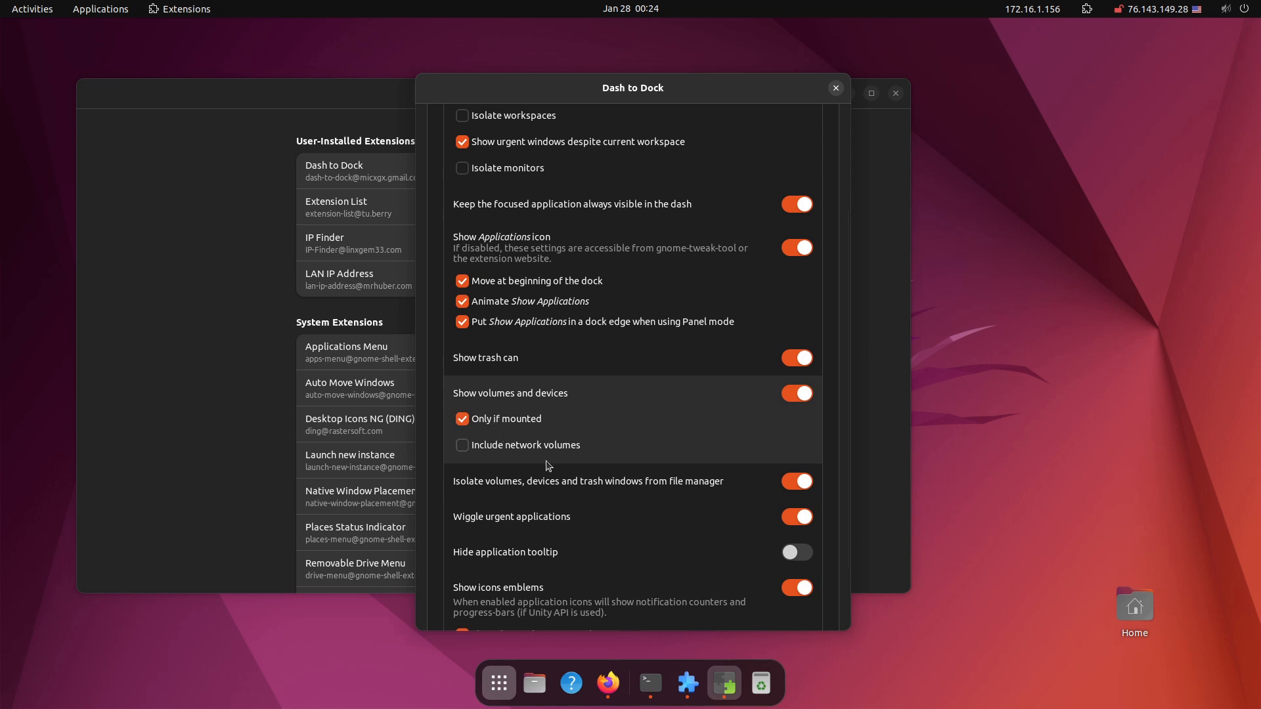
pyautogui.scroll(-2, 585, 513)
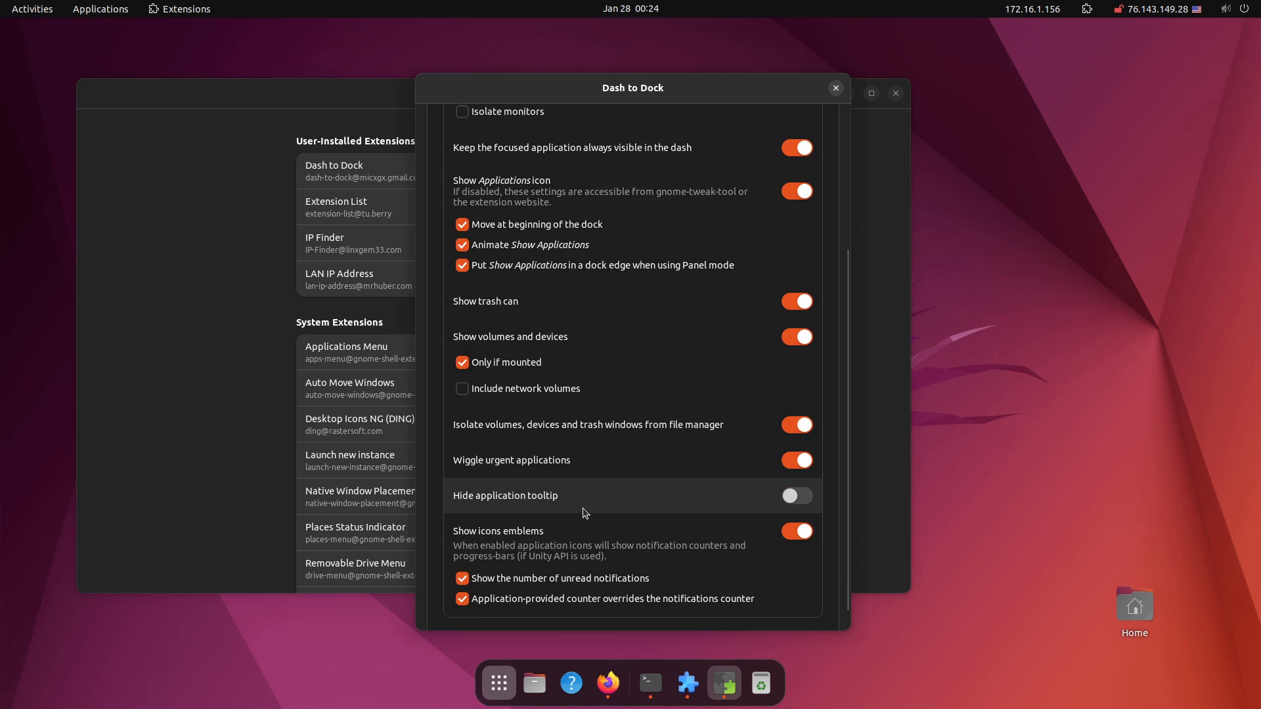
pyautogui.scroll(7, 564, 347)
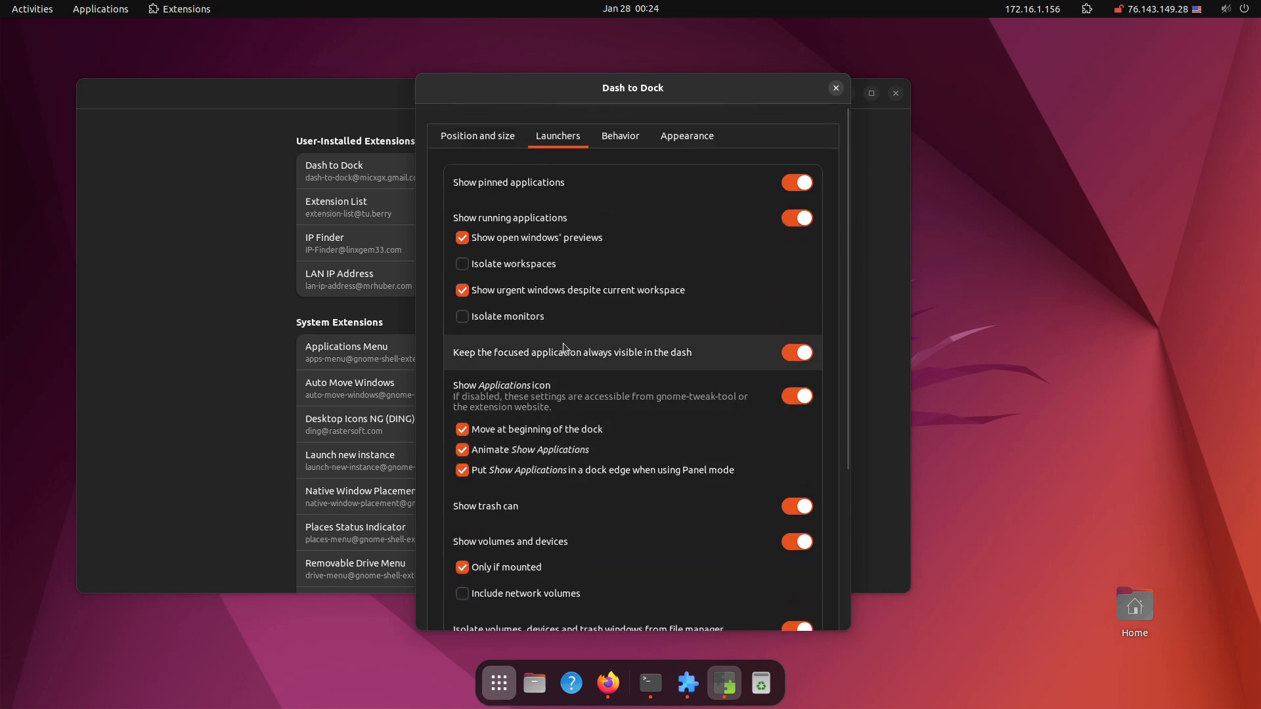
pyautogui.click(614, 135)
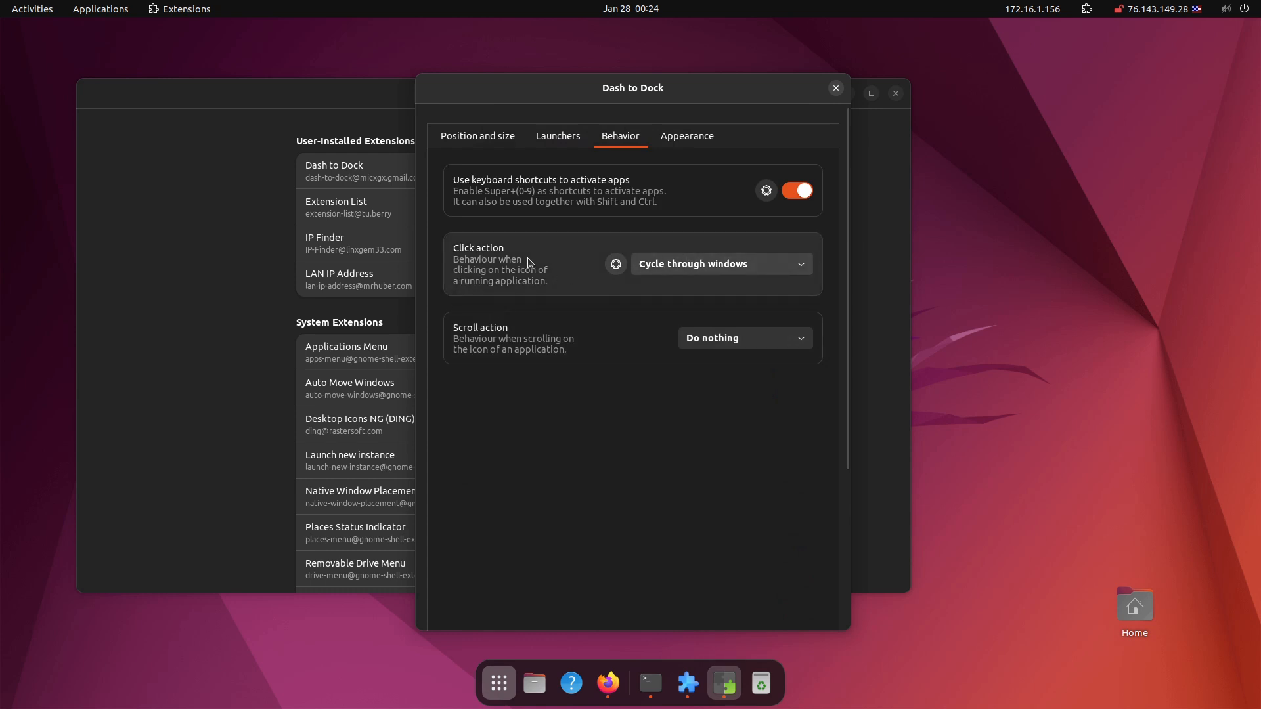
# Keep the Click action as Cycle through windows and move to the Appearance settings
pyautogui.click(802, 260)
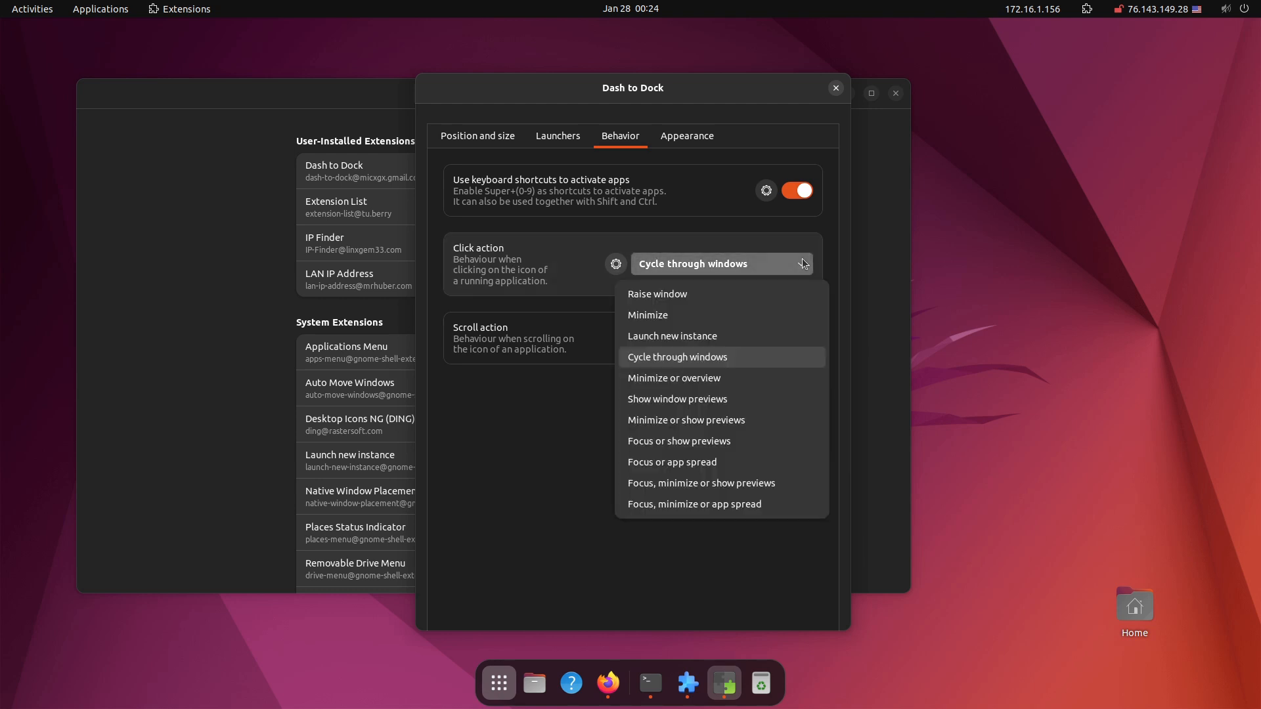
pyautogui.click(802, 258)
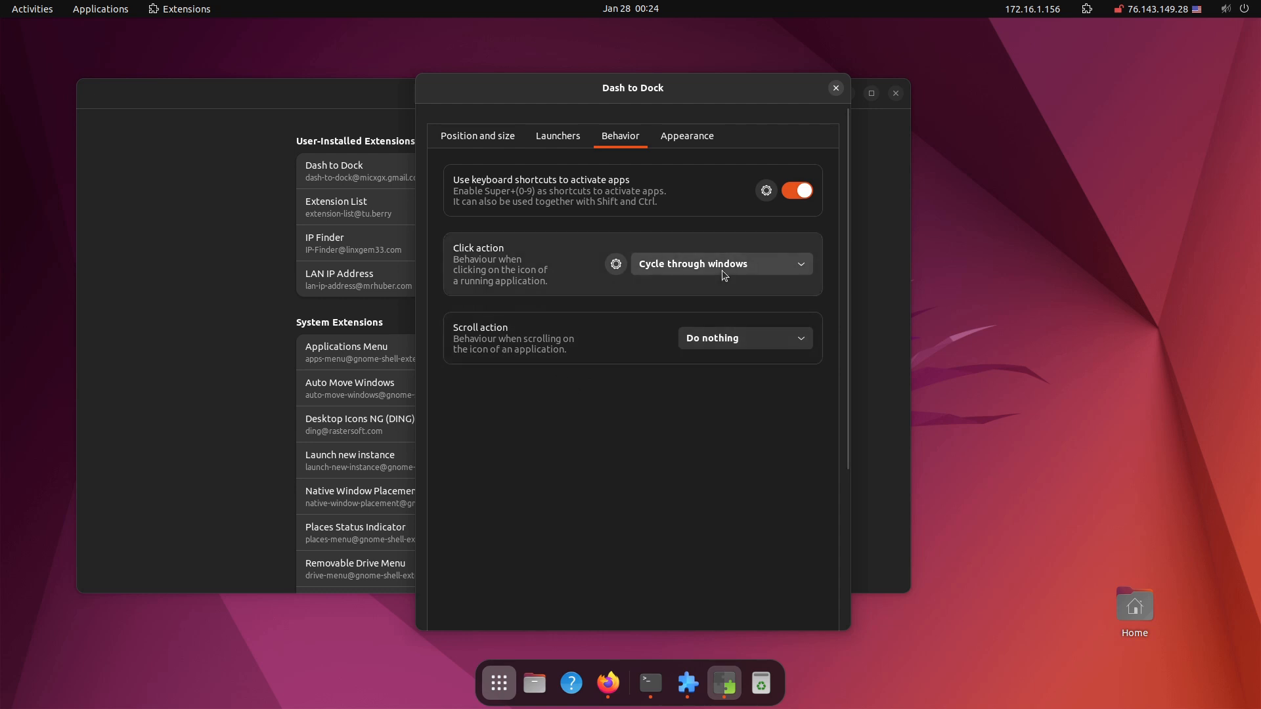
pyautogui.click(688, 137)
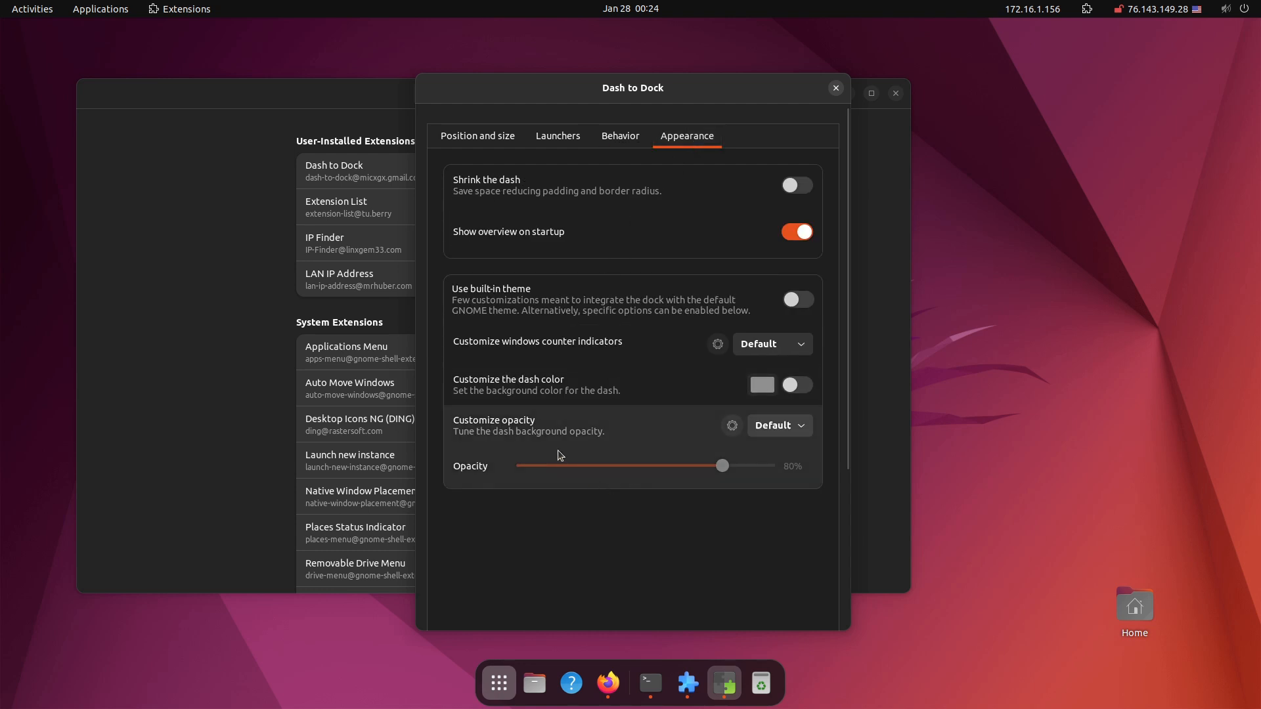
# Toggle Shrink the dash on and back off, and disable Show overview on startup
pyautogui.click(797, 185)
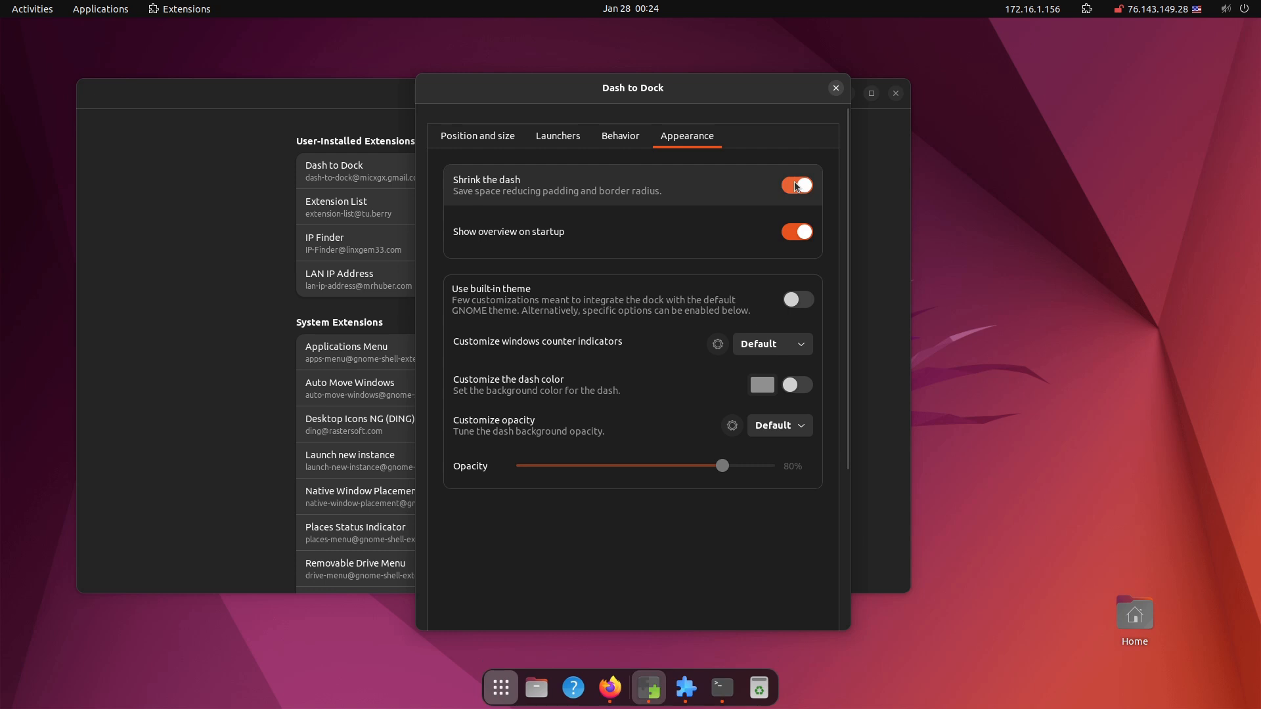
pyautogui.click(795, 186)
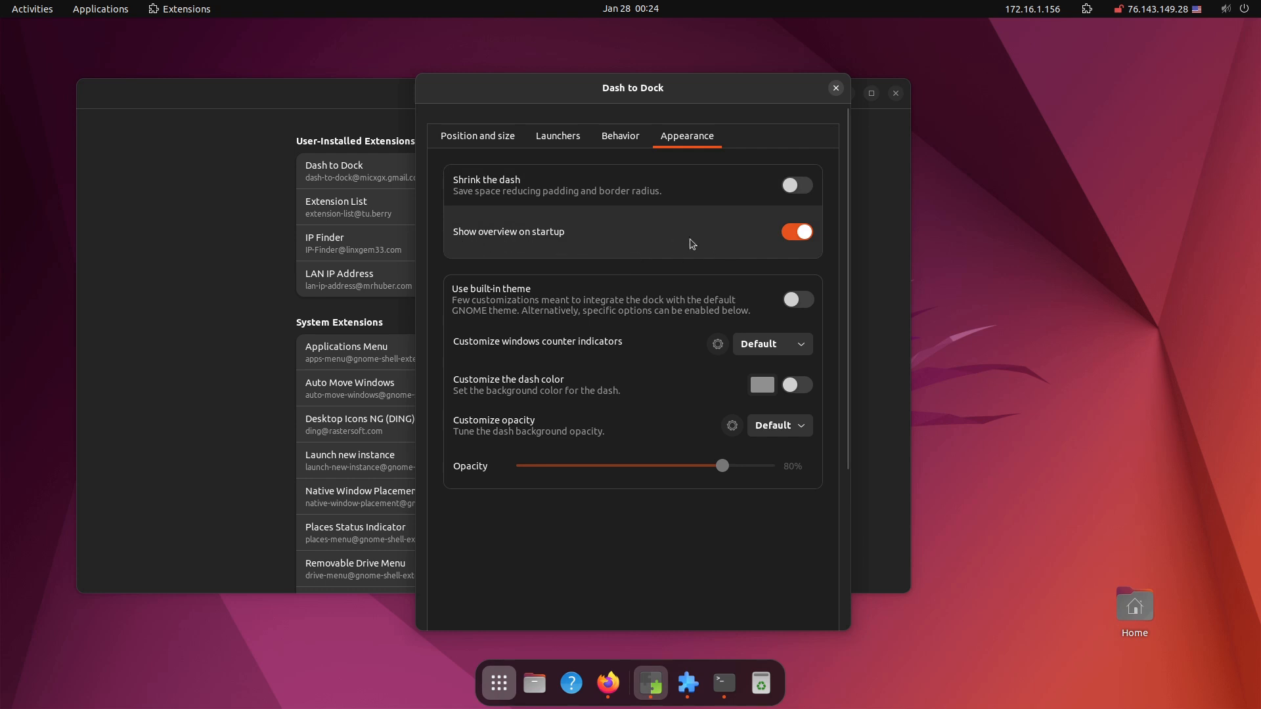
pyautogui.click(790, 232)
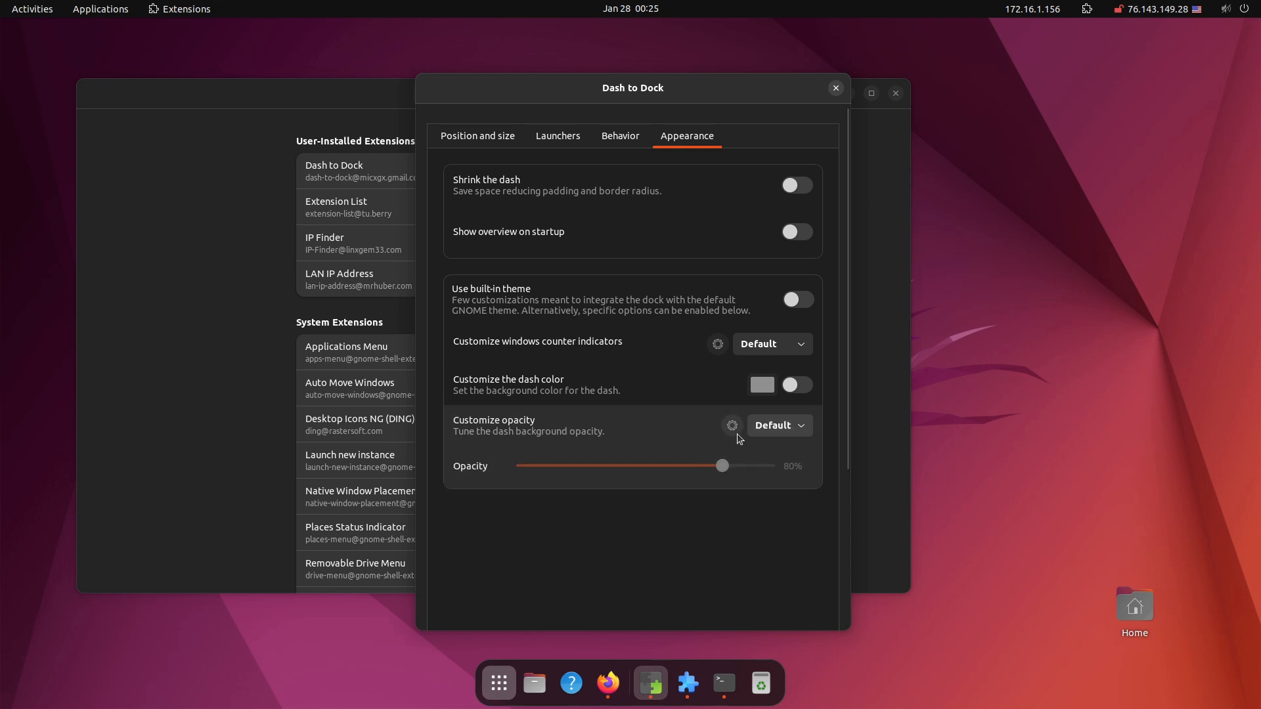
# Set dash opacity mode to Fixed at 61% and close the Dash to Dock settings
pyautogui.click(789, 426)
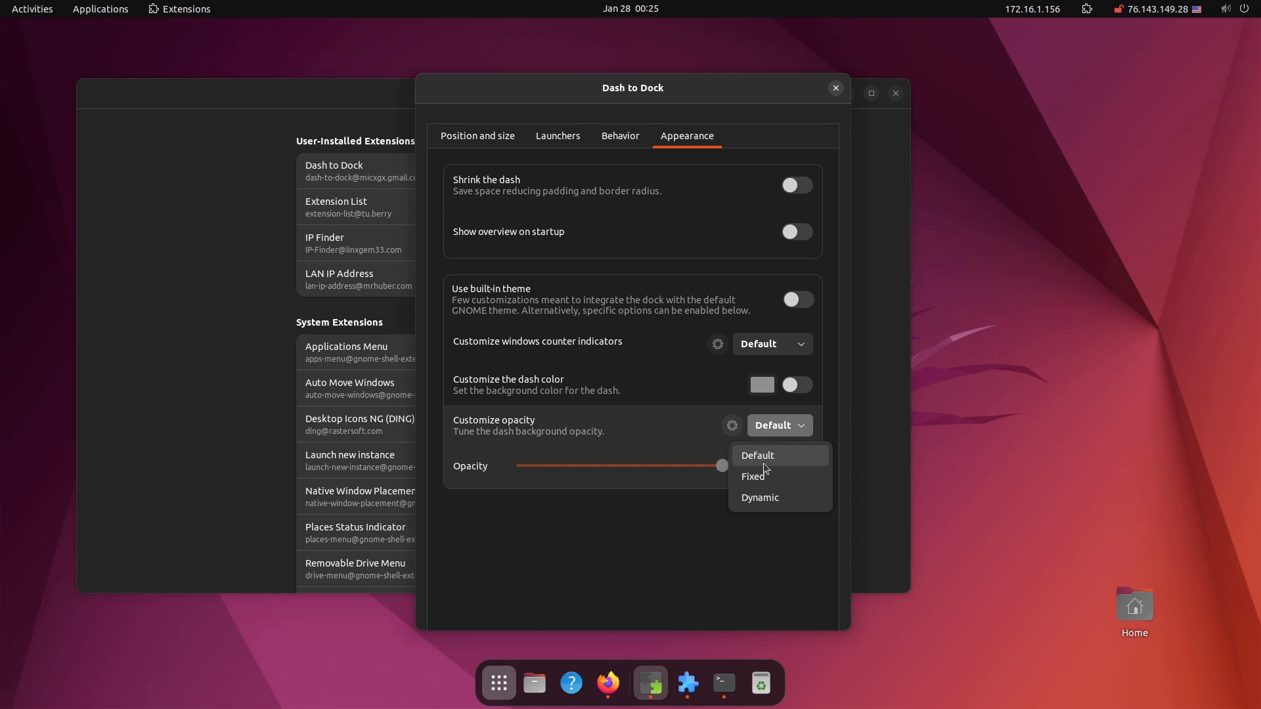
pyautogui.click(765, 498)
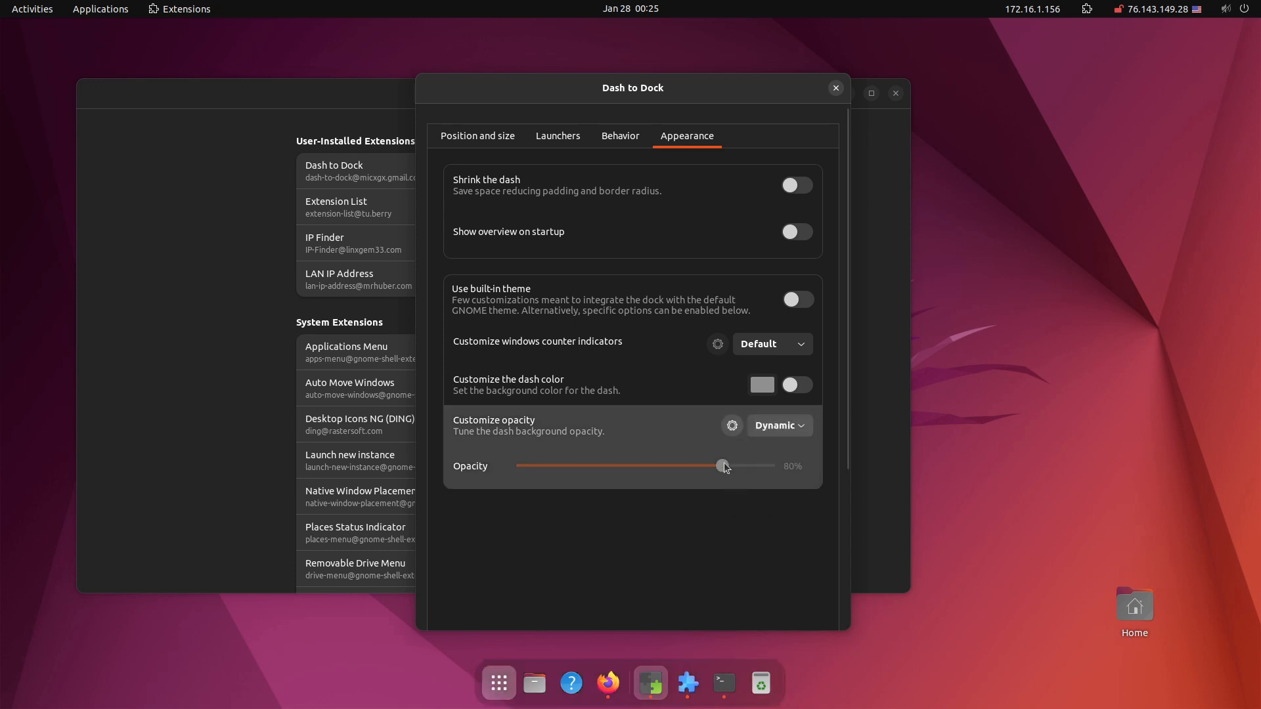
pyautogui.click(803, 424)
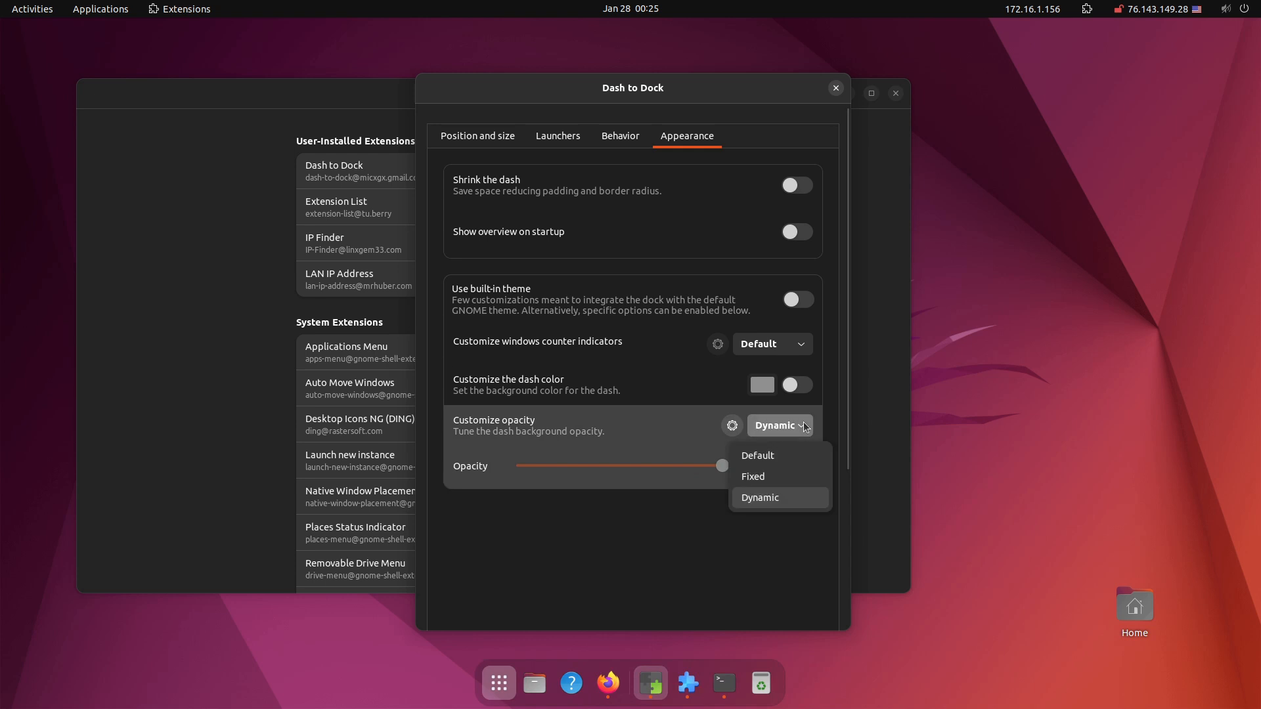
pyautogui.click(754, 476)
pyautogui.moveTo(726, 468); pyautogui.dragTo(676, 463)
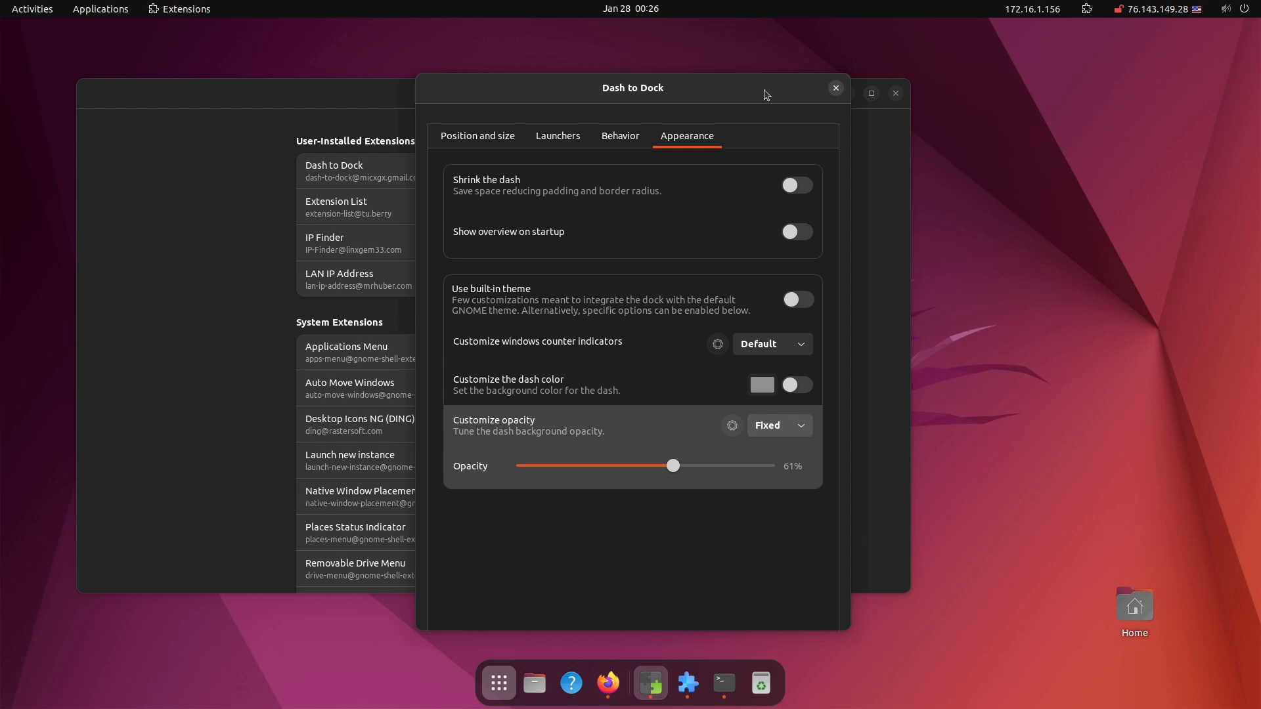
pyautogui.click(835, 88)
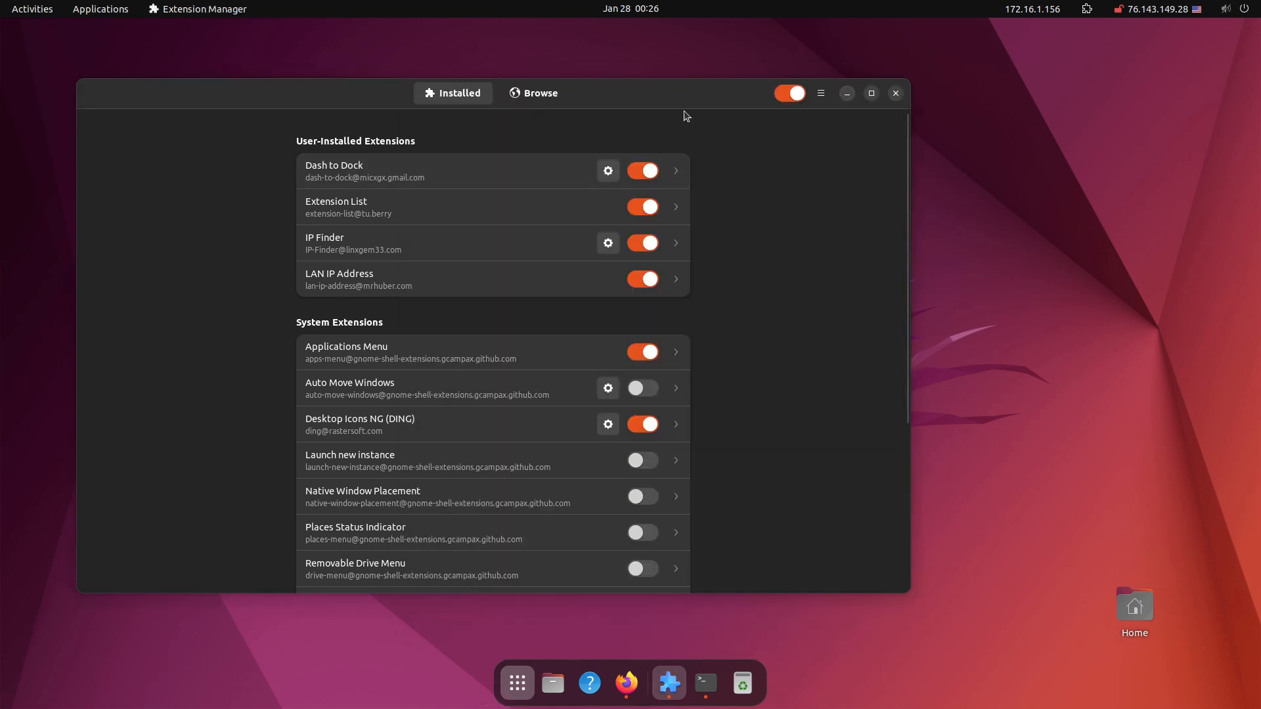
# Look over the Browse page, the Applications menu and the public IP details, then dismiss them
pyautogui.click(529, 100)
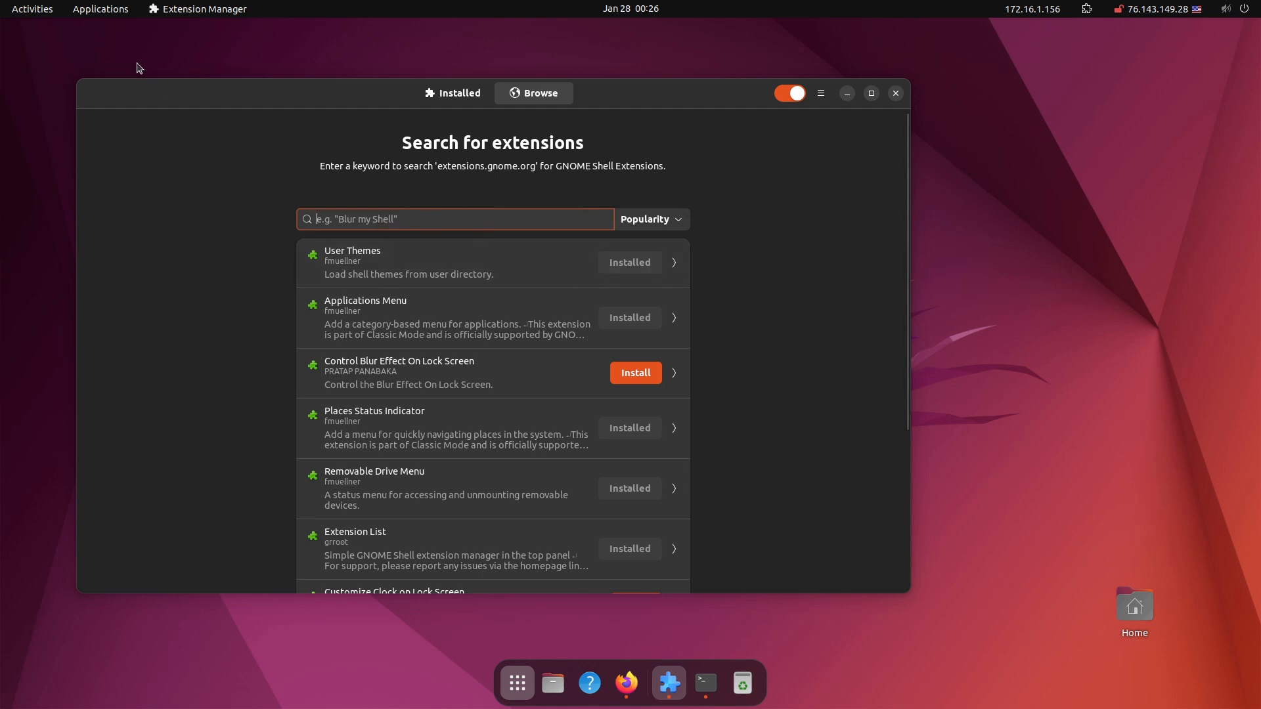
pyautogui.click(88, 13)
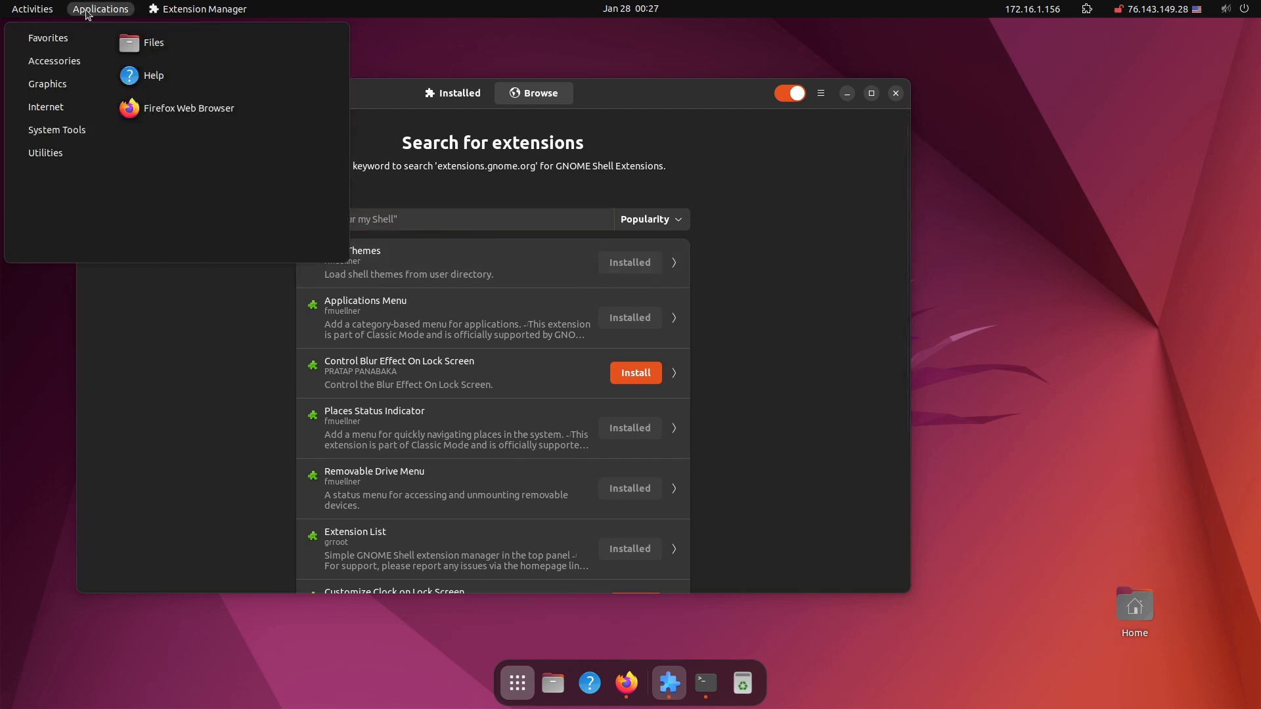
pyautogui.moveTo(212, 17)
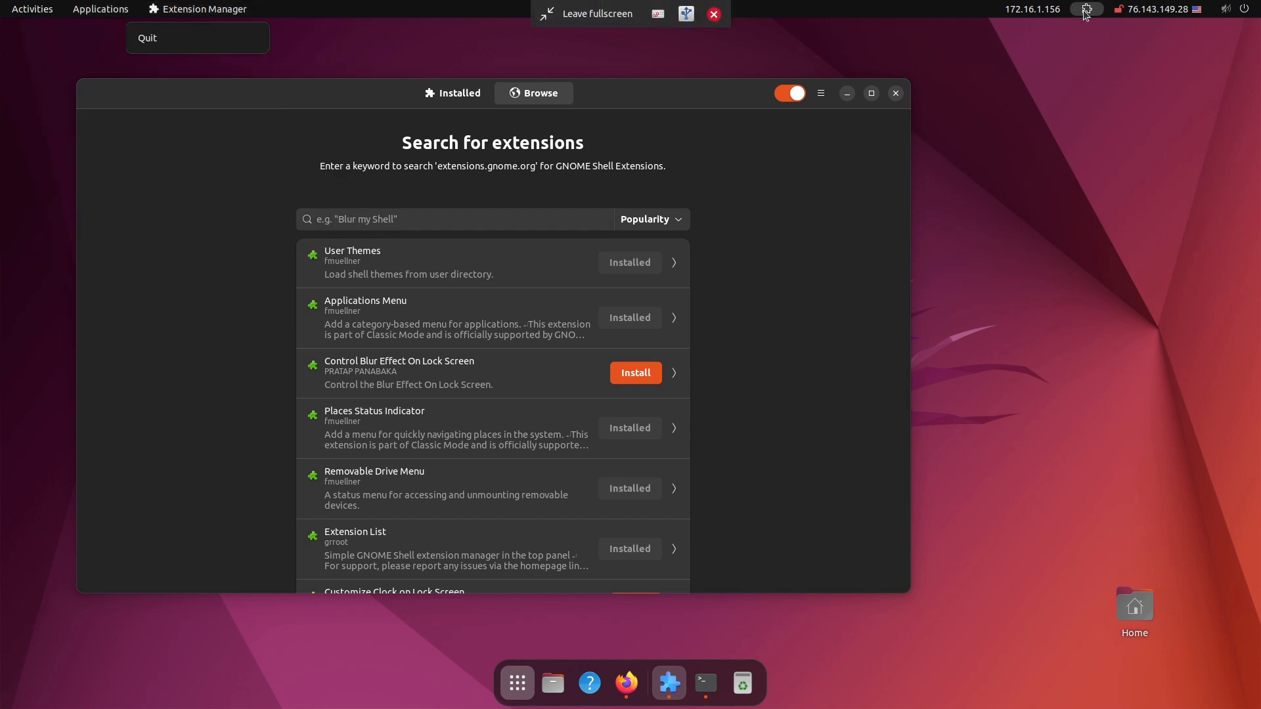
pyautogui.moveTo(1087, 10)
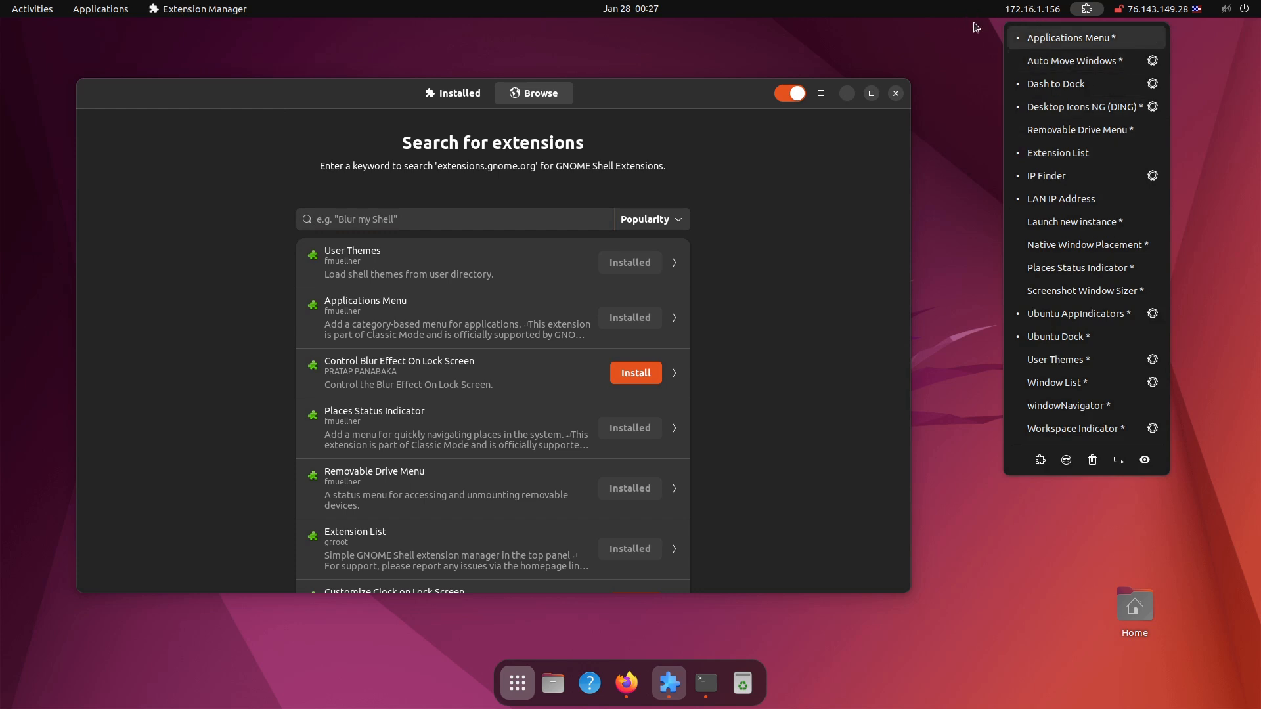
pyautogui.click(1159, 10)
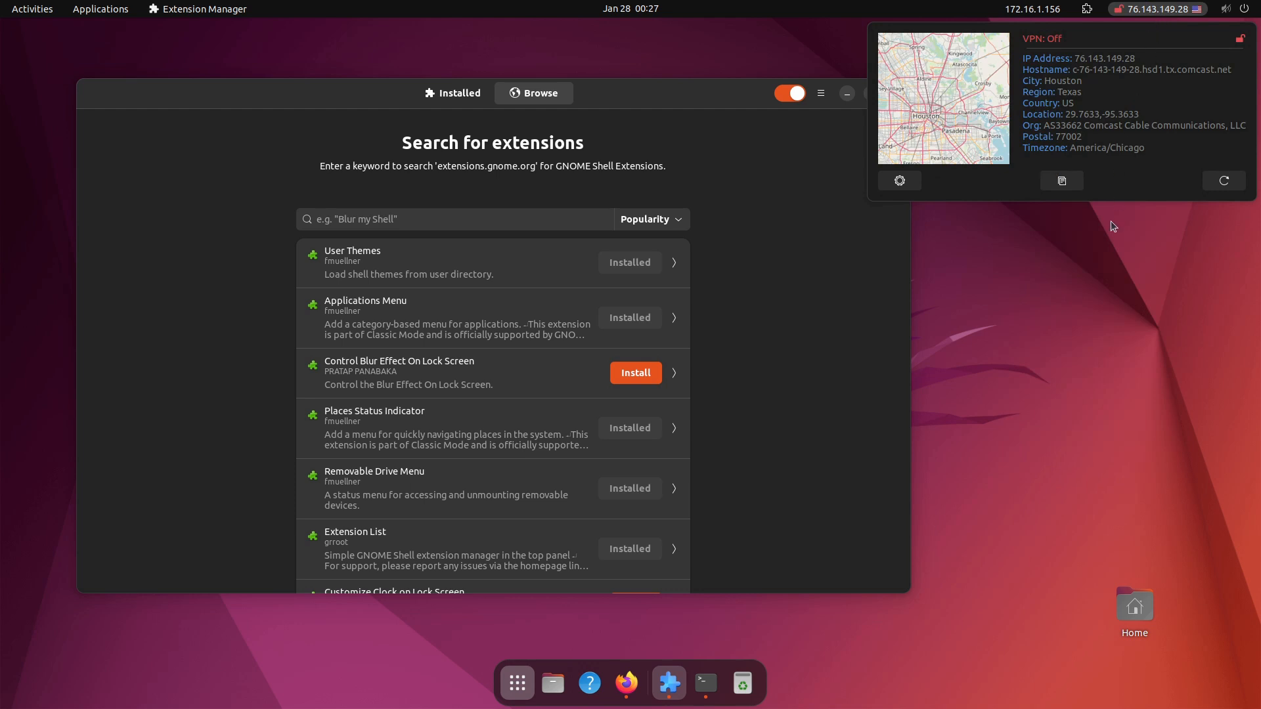
pyautogui.click(1066, 312)
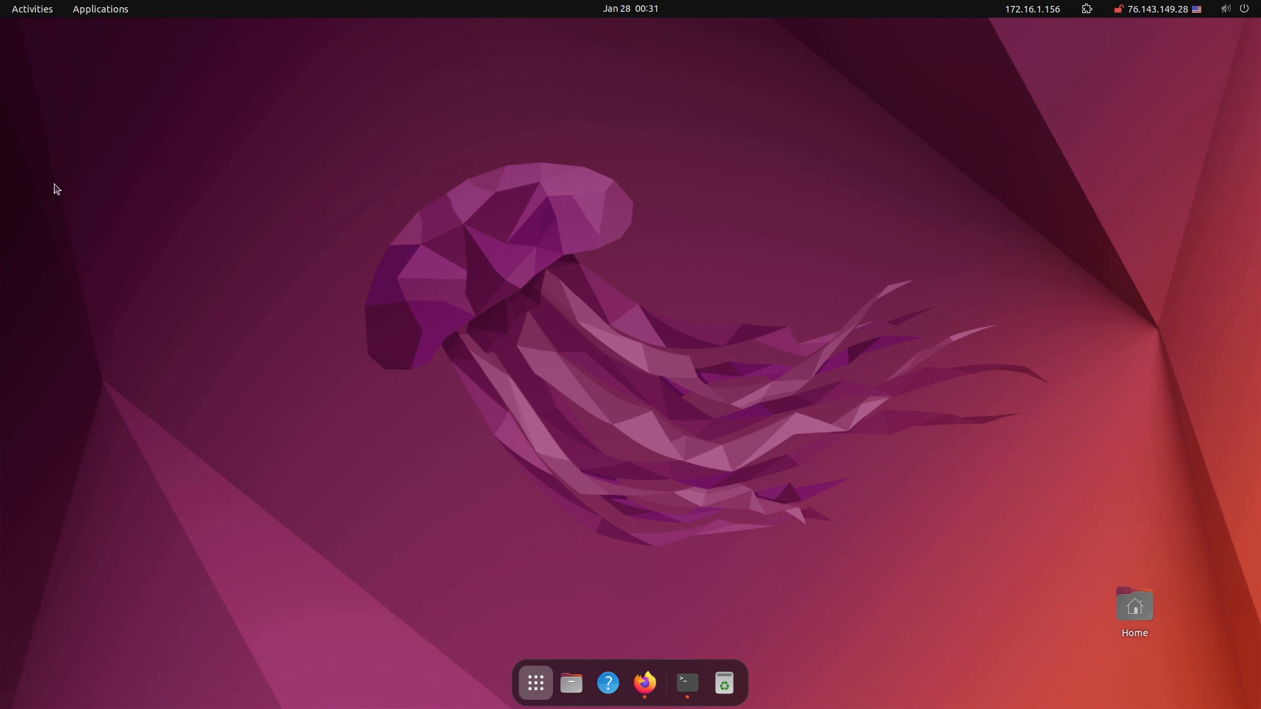
# Open Terminal and Files, confirm Files 42.6 in About Files, then close Files
pyautogui.click(673, 670)
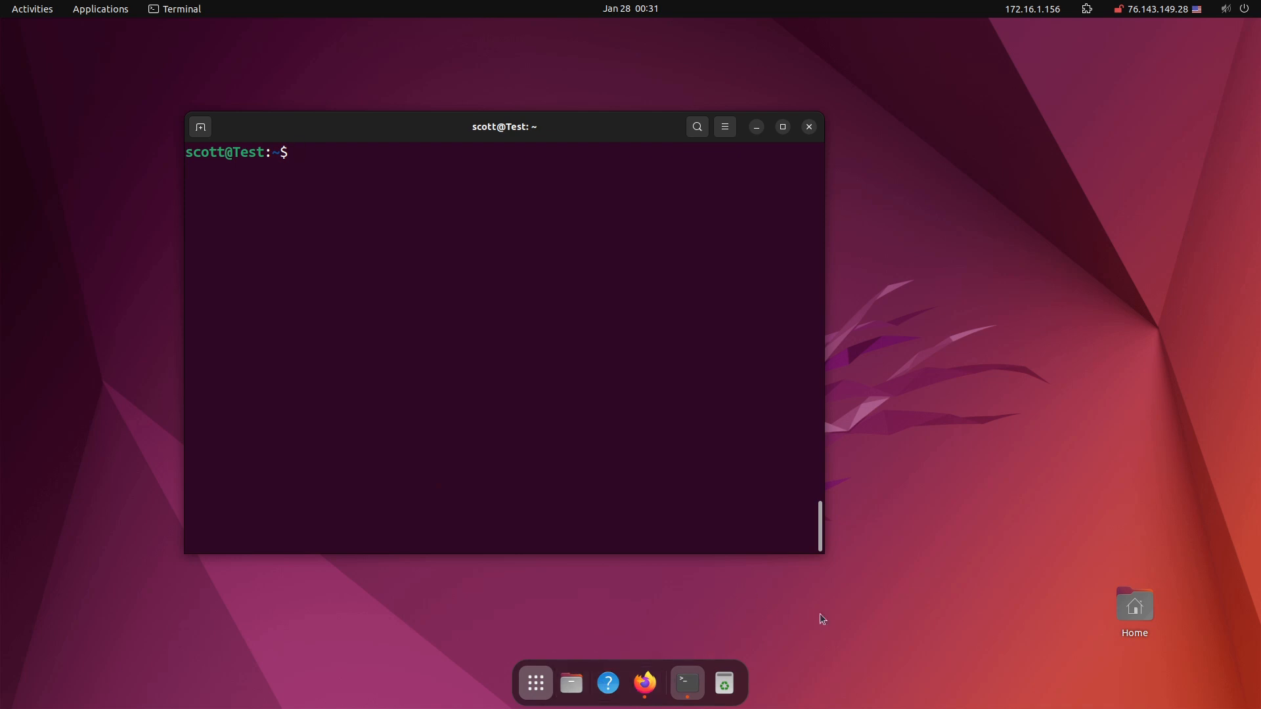
pyautogui.click(573, 681)
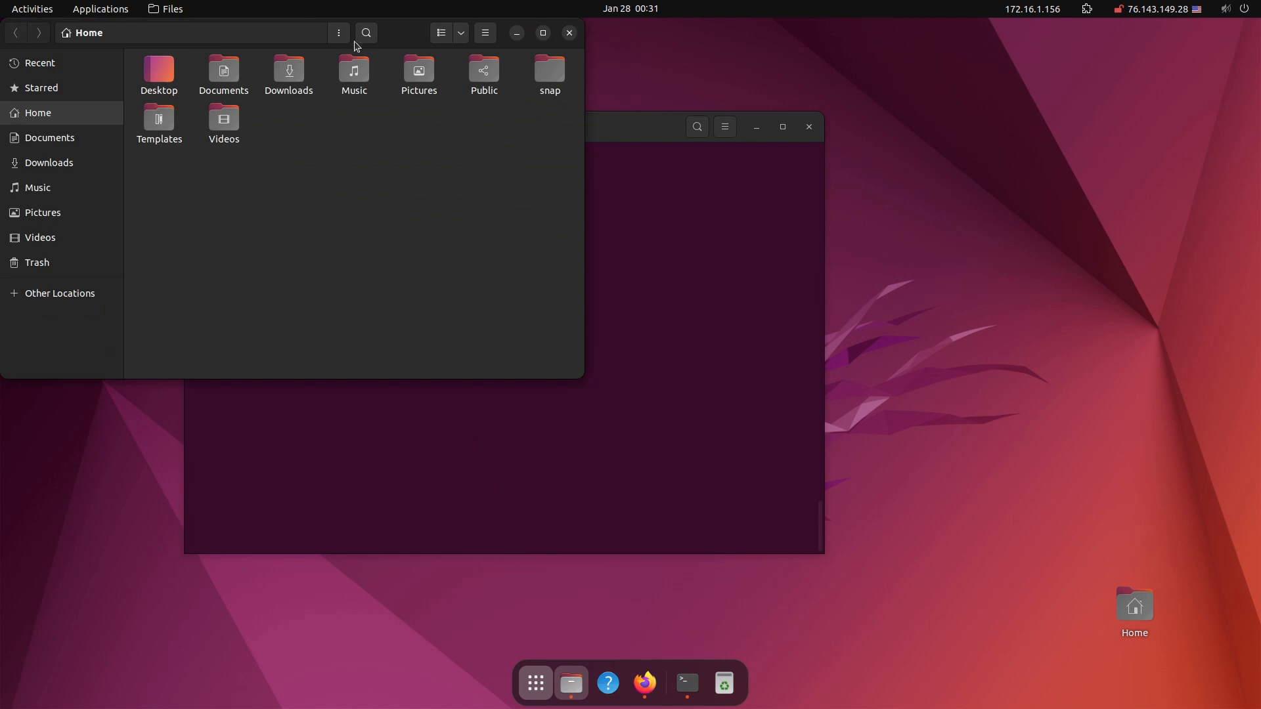
pyautogui.moveTo(417, 38); pyautogui.dragTo(423, 86)
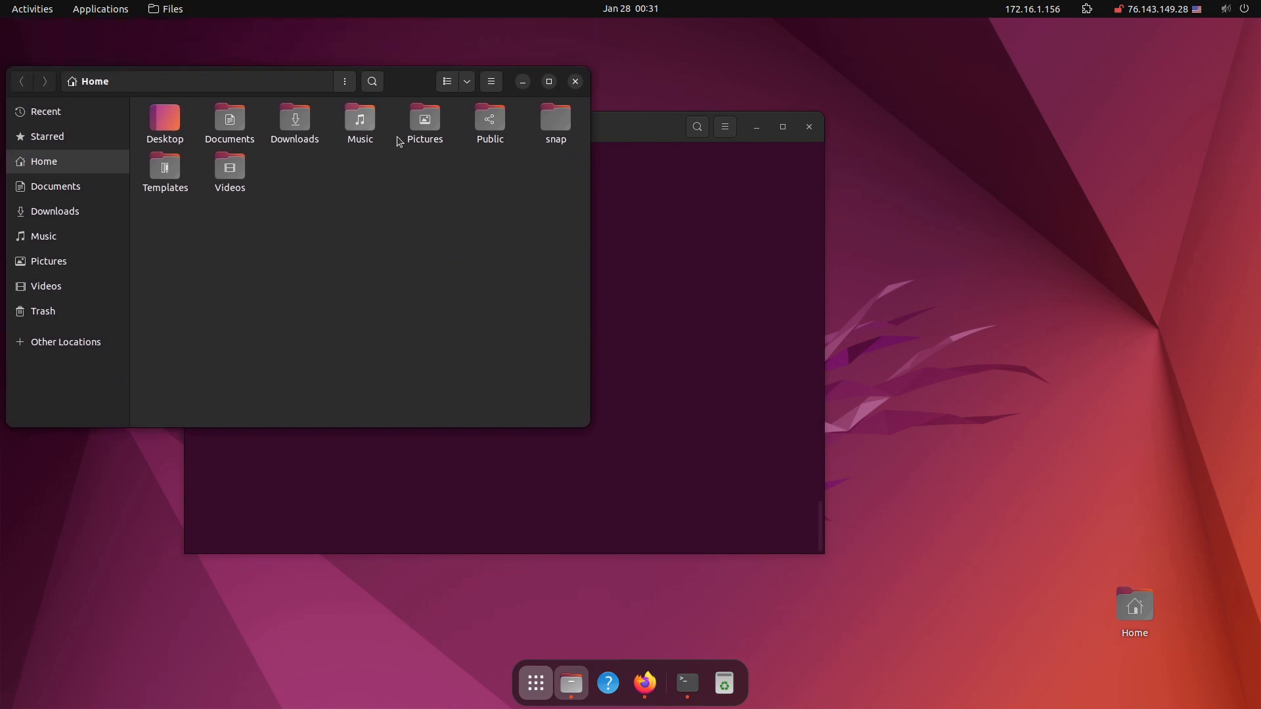
pyautogui.click(494, 87)
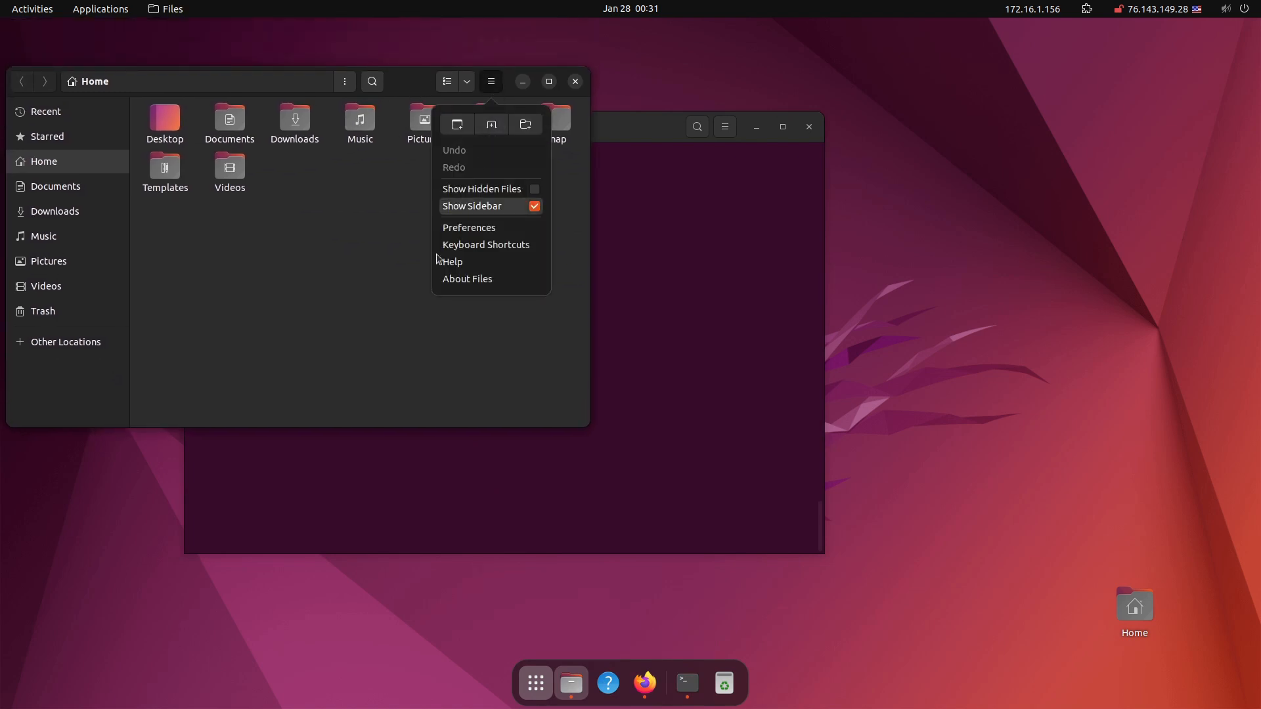
pyautogui.click(496, 284)
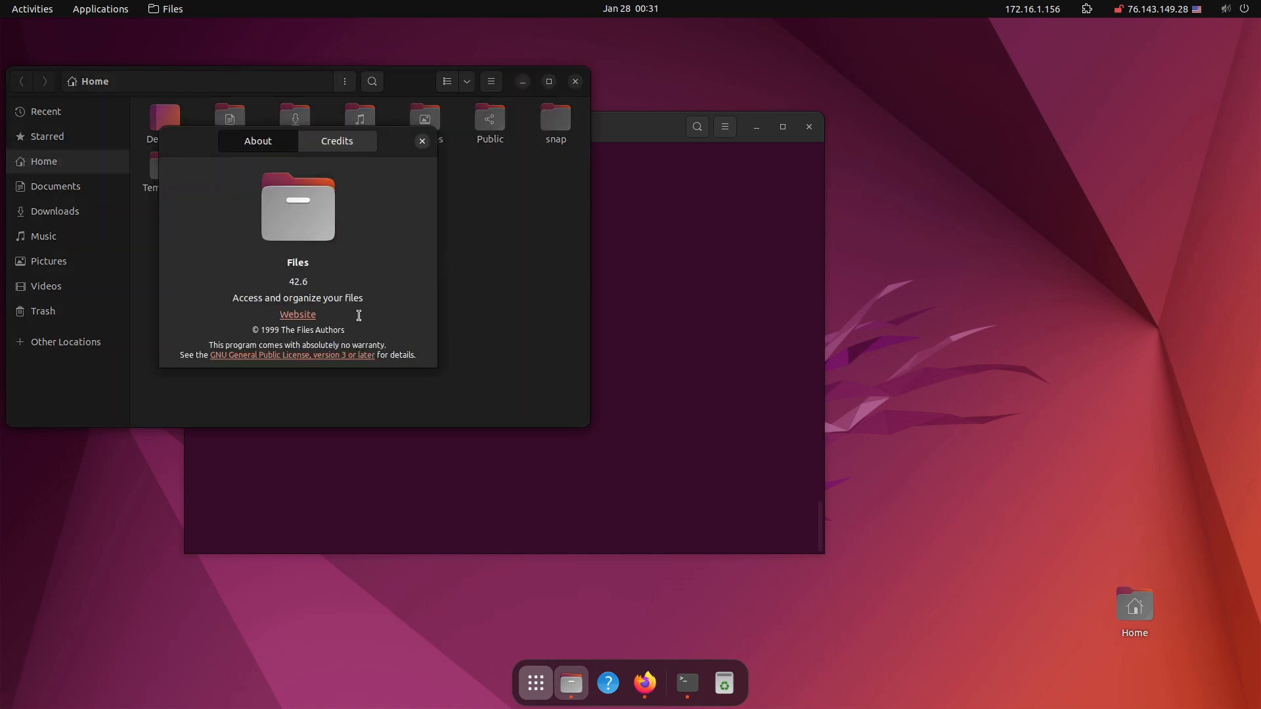
pyautogui.click(422, 143)
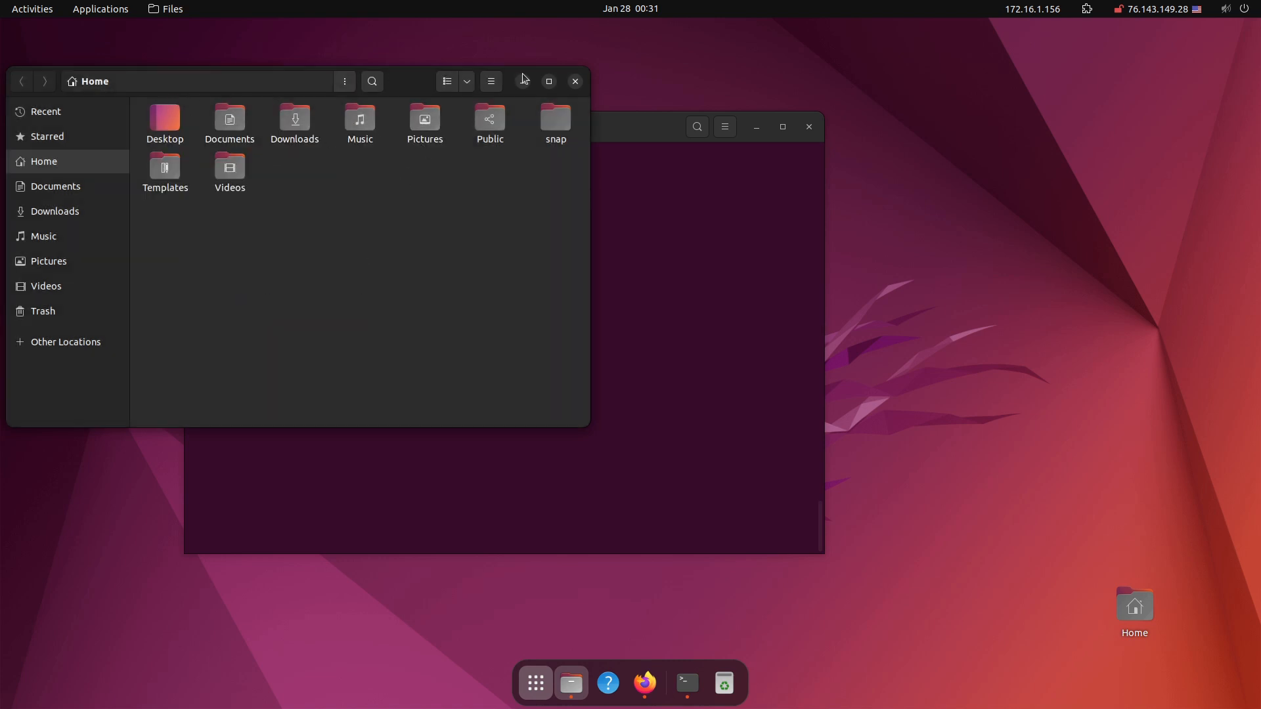
pyautogui.click(570, 84)
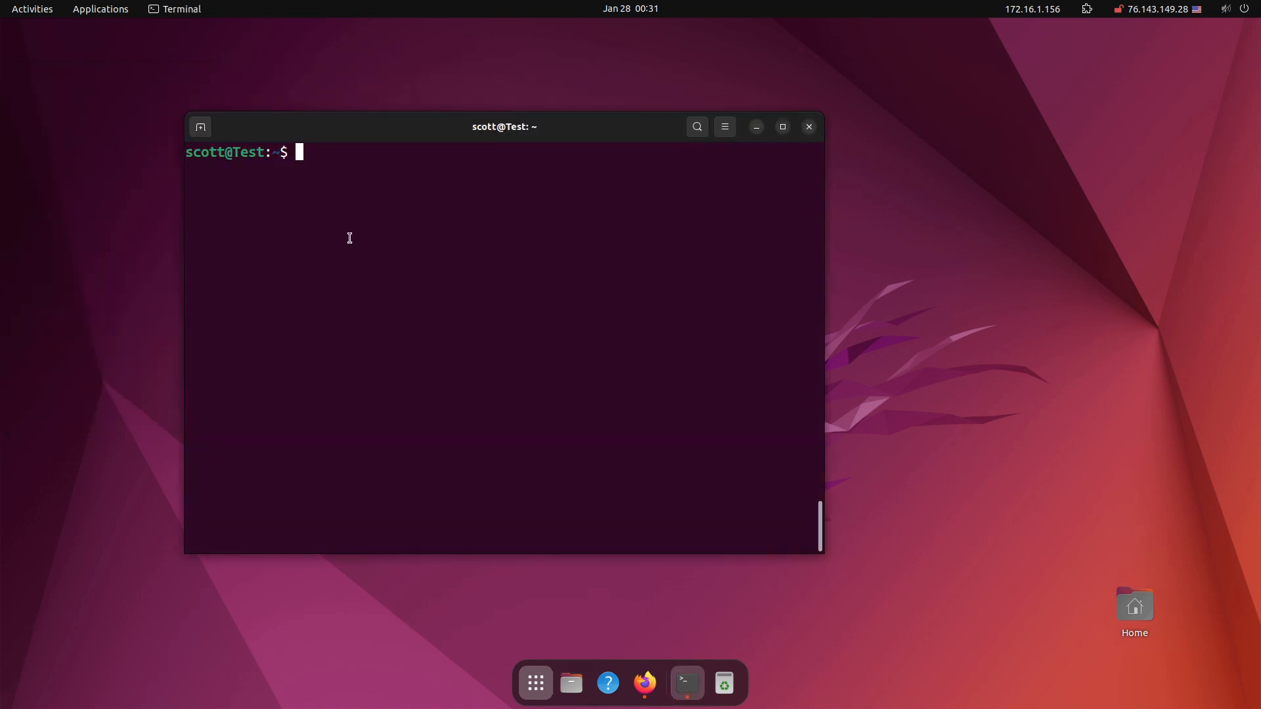
# Purge nautilus and gnome-shell-extension-desktop-icons with sudo, then stage 'sudo apt install nemo -y'
pyautogui.write('sudo apt purge nautilus gnome-shell-extension-desktop-icons -y')
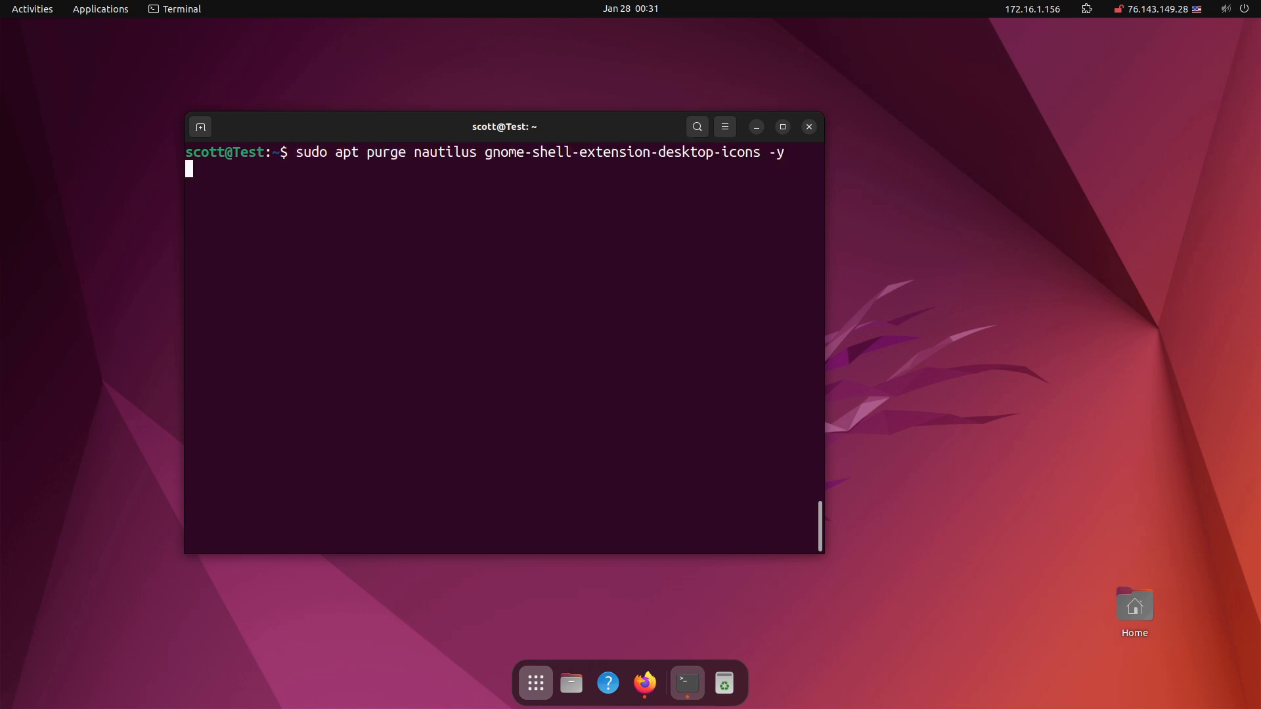
pyautogui.press('BackSpace')
pyautogui.press('BackSpace')
pyautogui.press('Return')
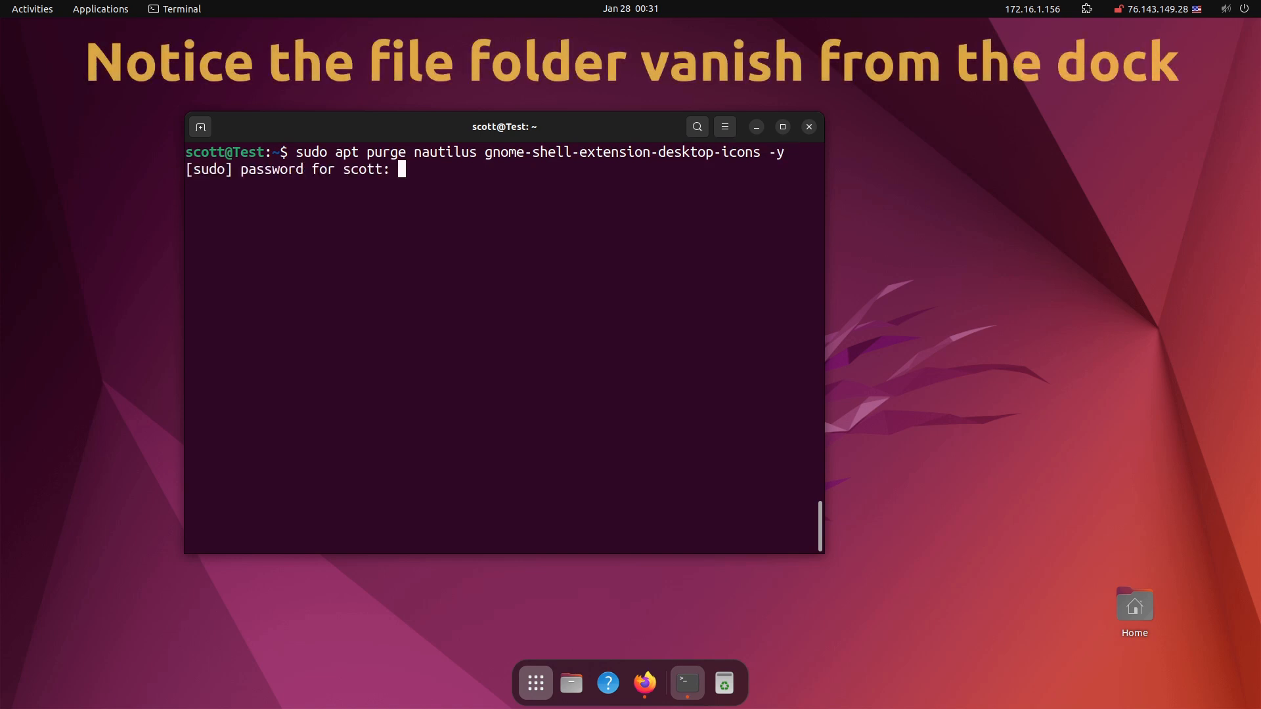
pyautogui.press('Return')
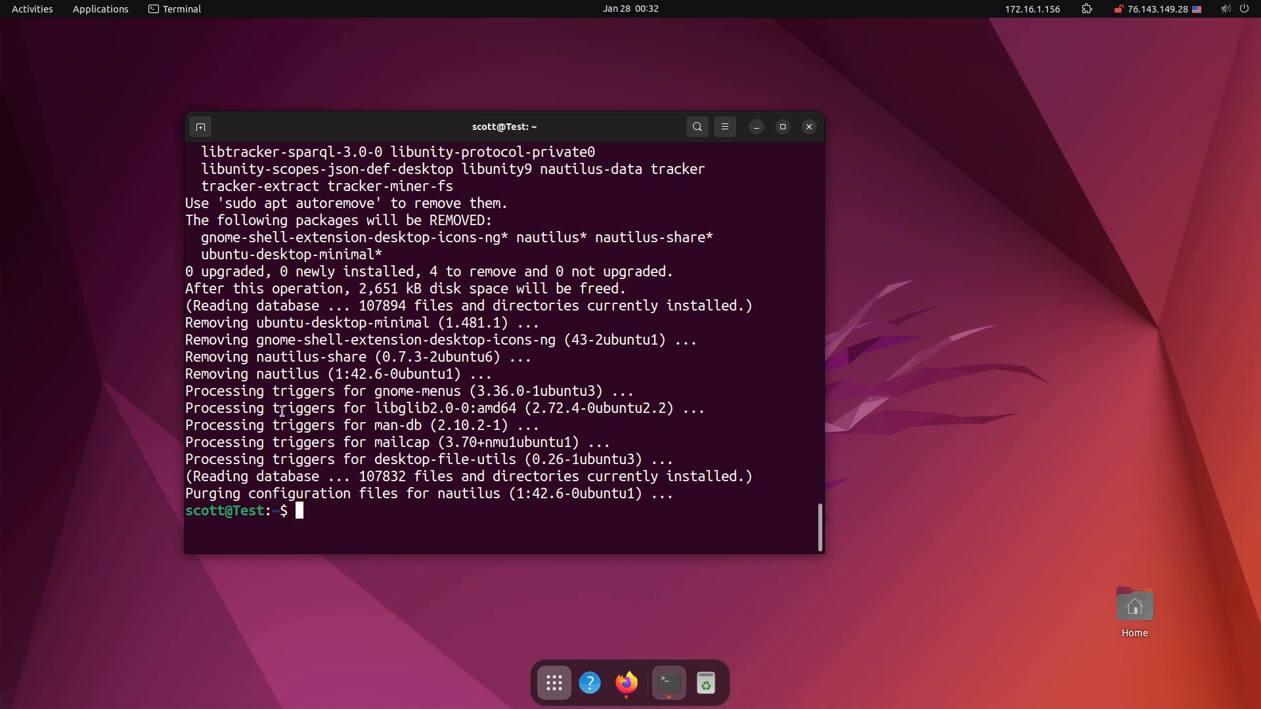
pyautogui.hotkey('ctrl', 'l')
pyautogui.write('sudo apt install nemo -y')
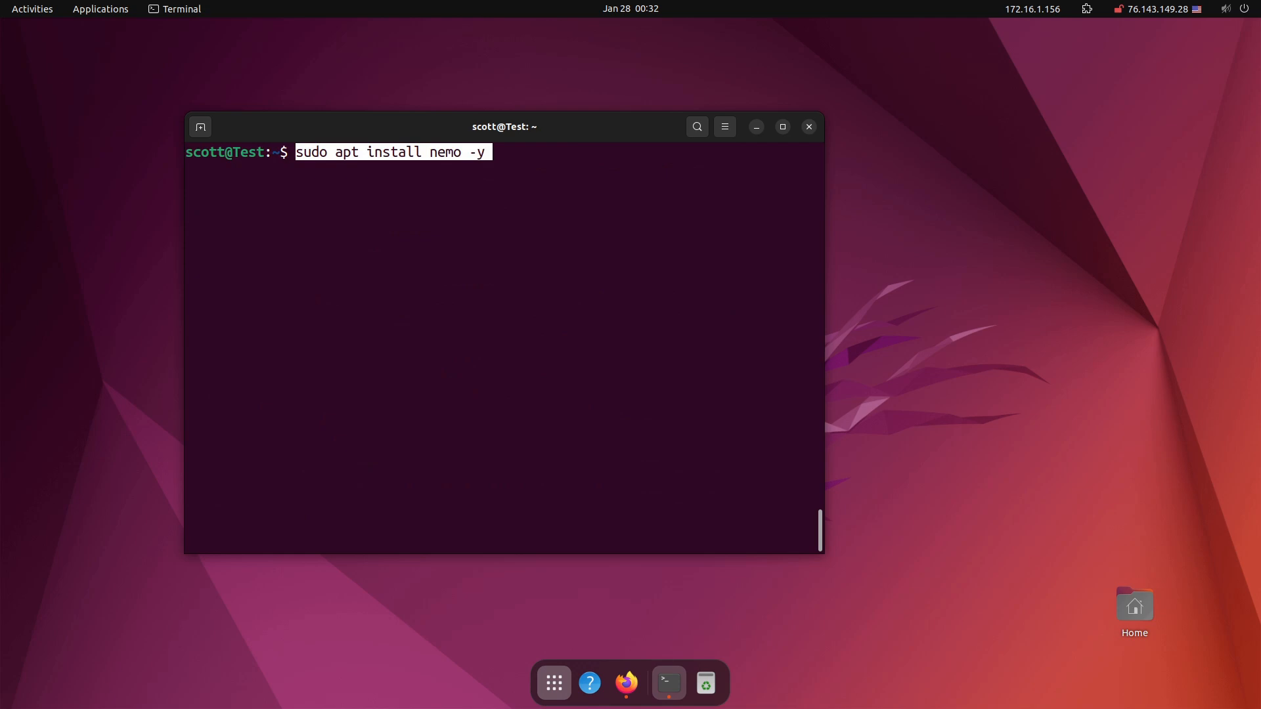
# Install Nemo, then make it the default folder handler and turn on Nemo desktop icons
pyautogui.press('Return')
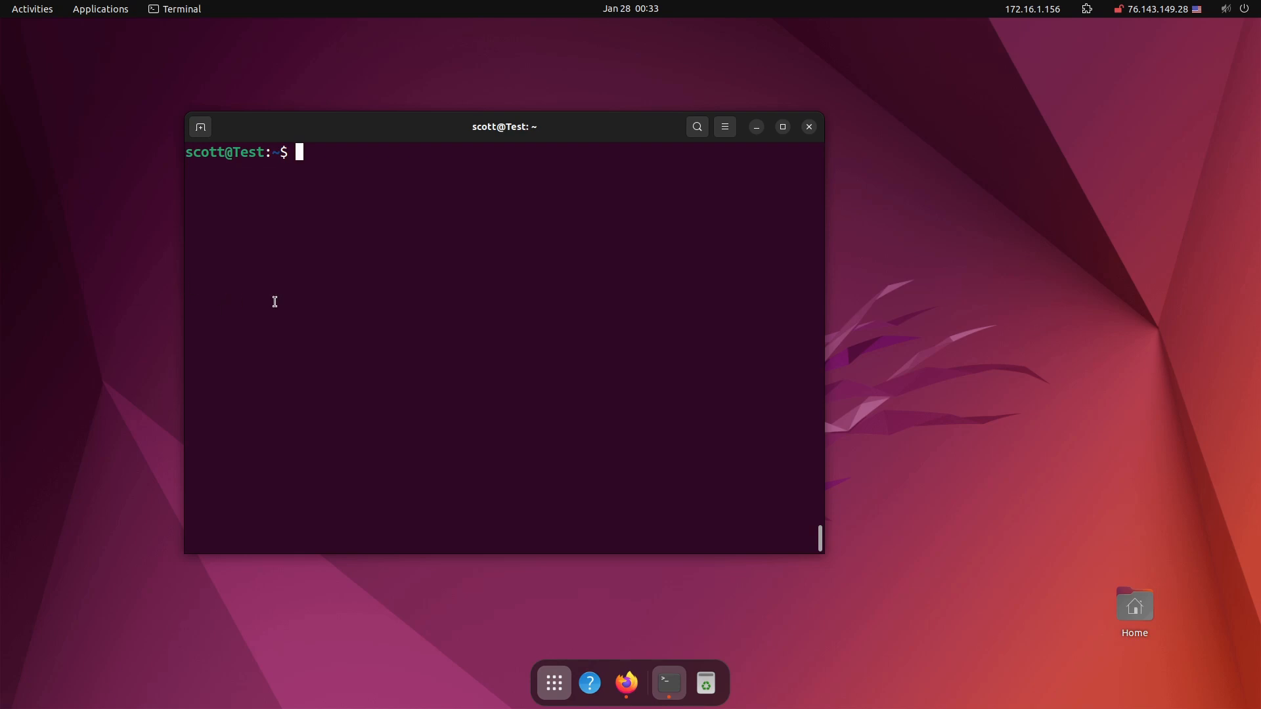
pyautogui.write('xdg-mime default nemo.desktop inode/directory application/x-gnome-saved-search gsettings set org.gnome.desktop.background show-desktop-icons false gsettings set org.nemo.desktop show-desktop-icons true')
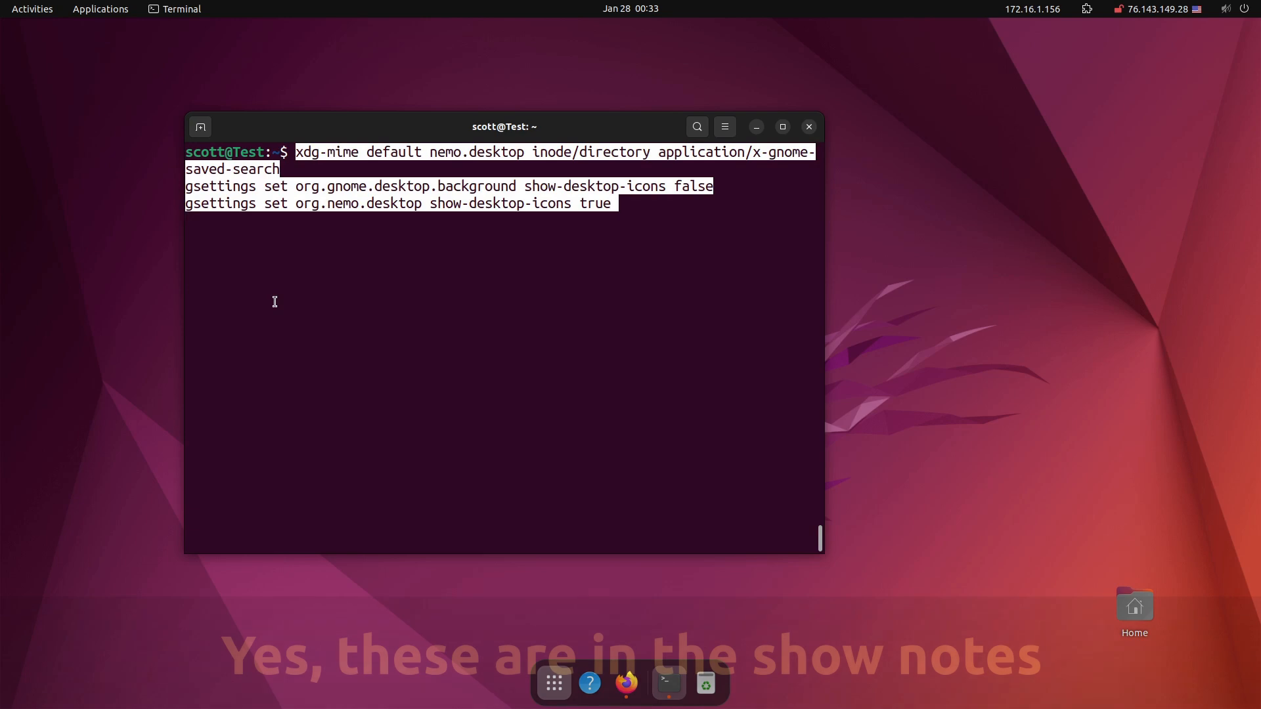
pyautogui.press('Return')
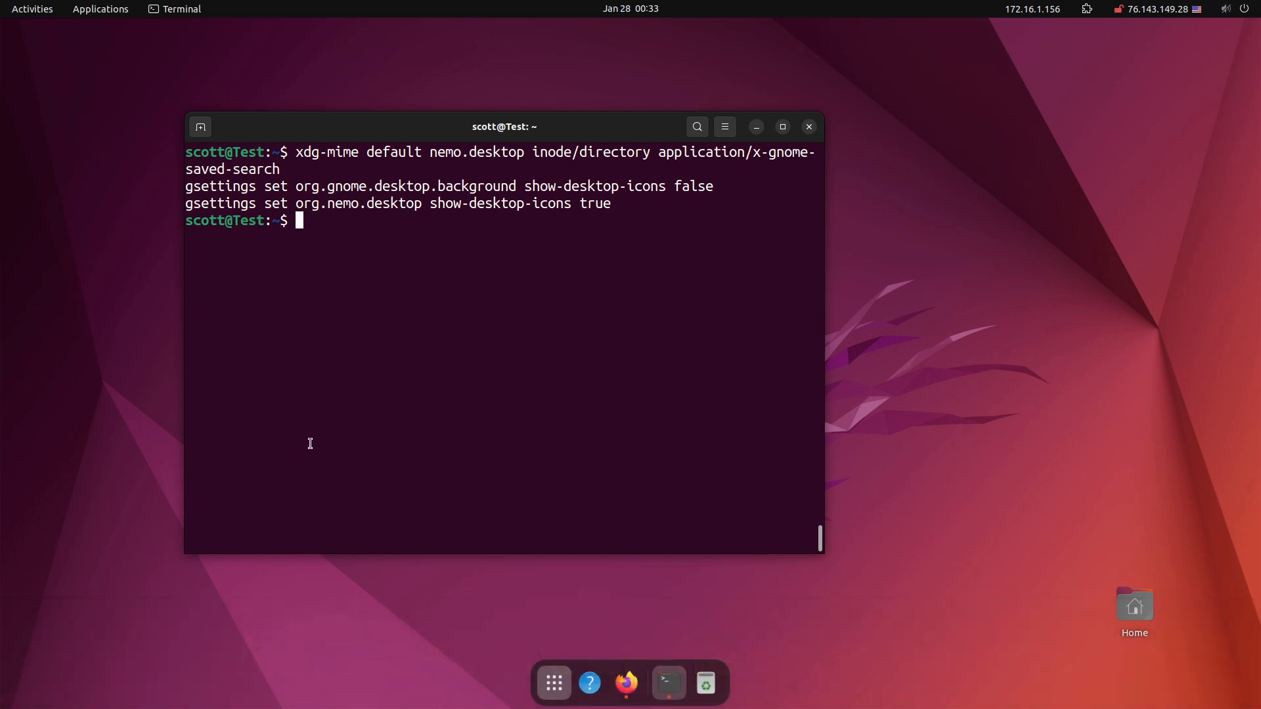
pyautogui.write('sudo nano /etc/xdg/autostart/nemo-autostart.desktop')
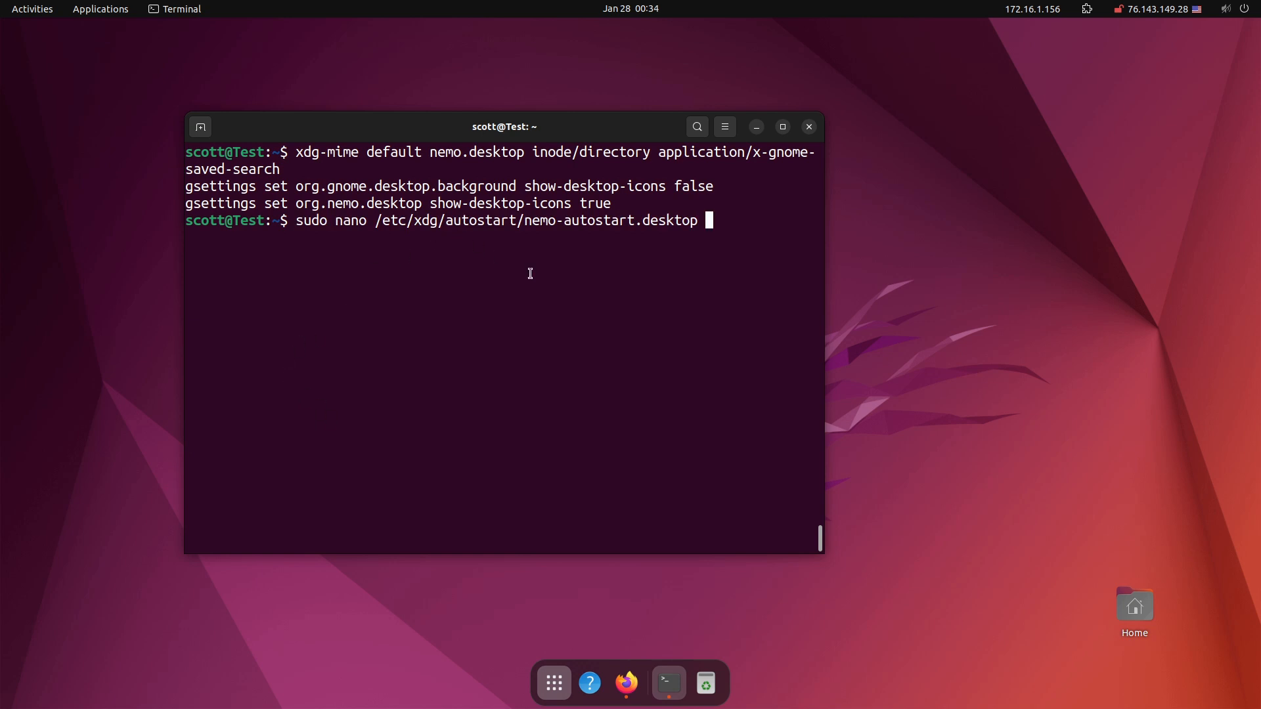
# Write /etc/xdg/autostart/nemo-autostart.desktop with an Exec=nemo-desktop entry in nano and save it
pyautogui.press('Return')
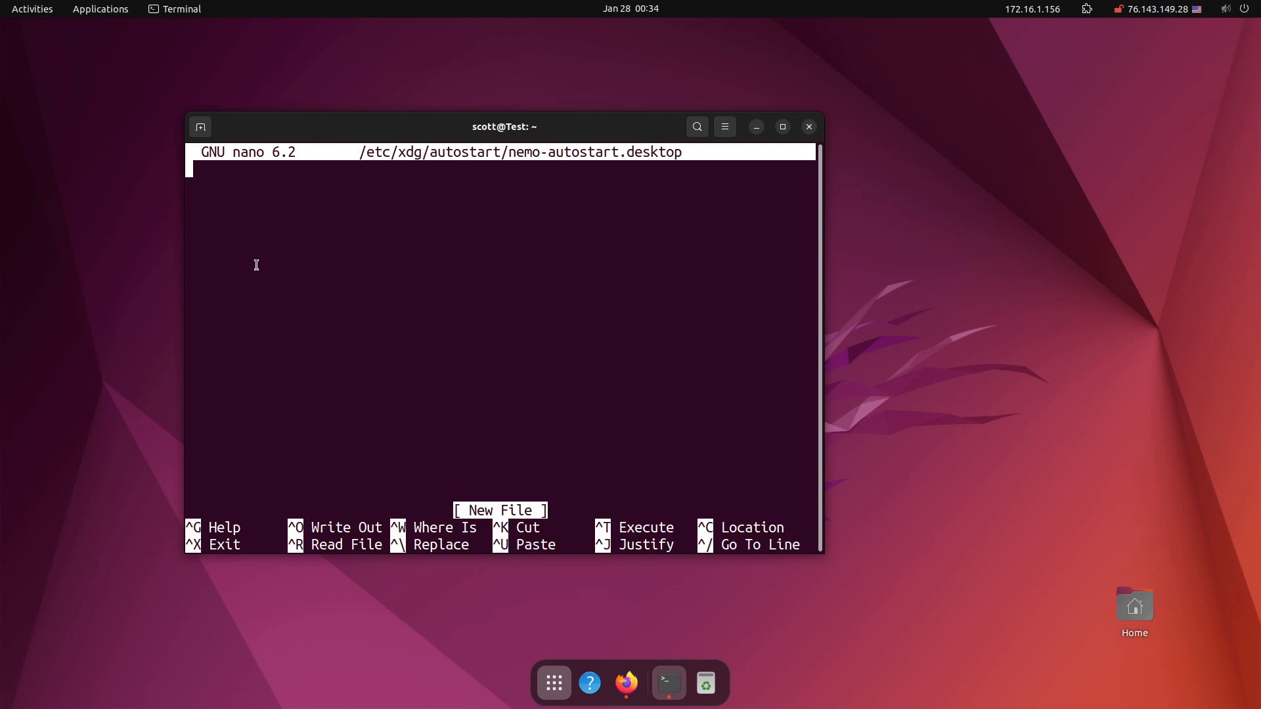
pyautogui.write('[Desktop Entry] Type=Application Name=Files Exec=nemo-desktop OnlyShowIn=GNOME;Unity; X-Ubuntu-Gettext-Domain=nemo')
pyautogui.press('Return')
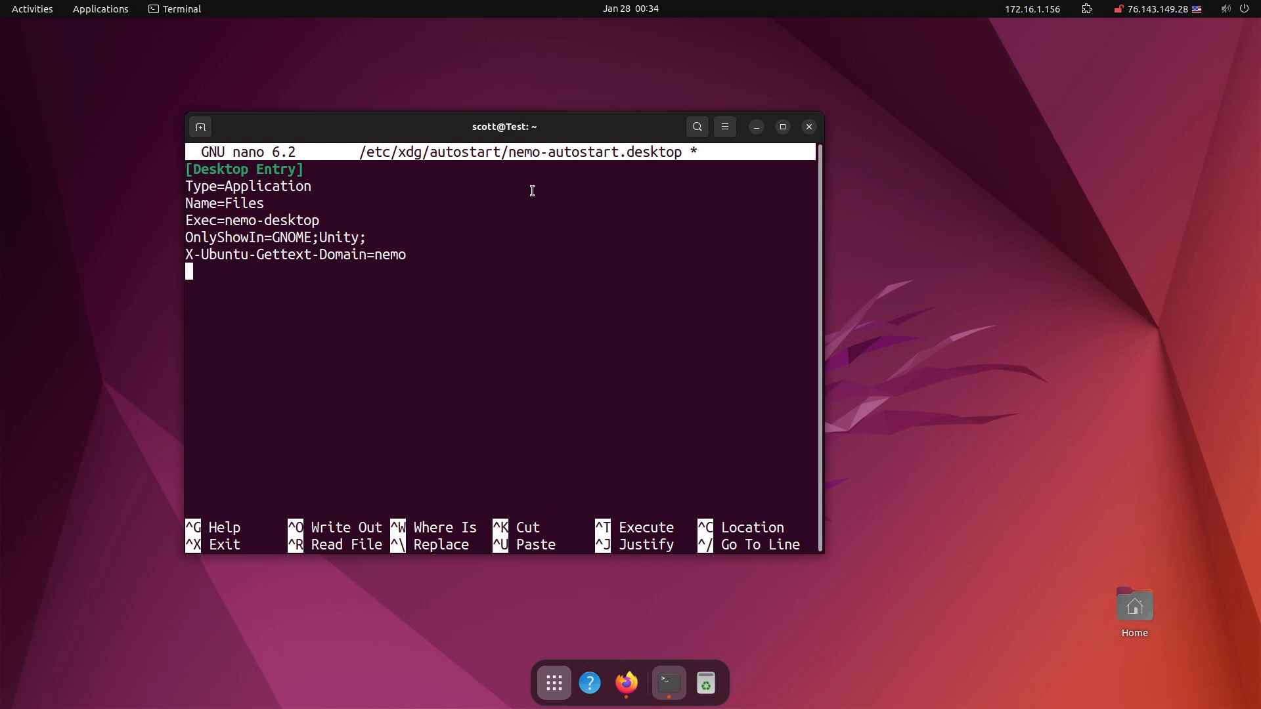
pyautogui.hotkey('ctrl', 'o')
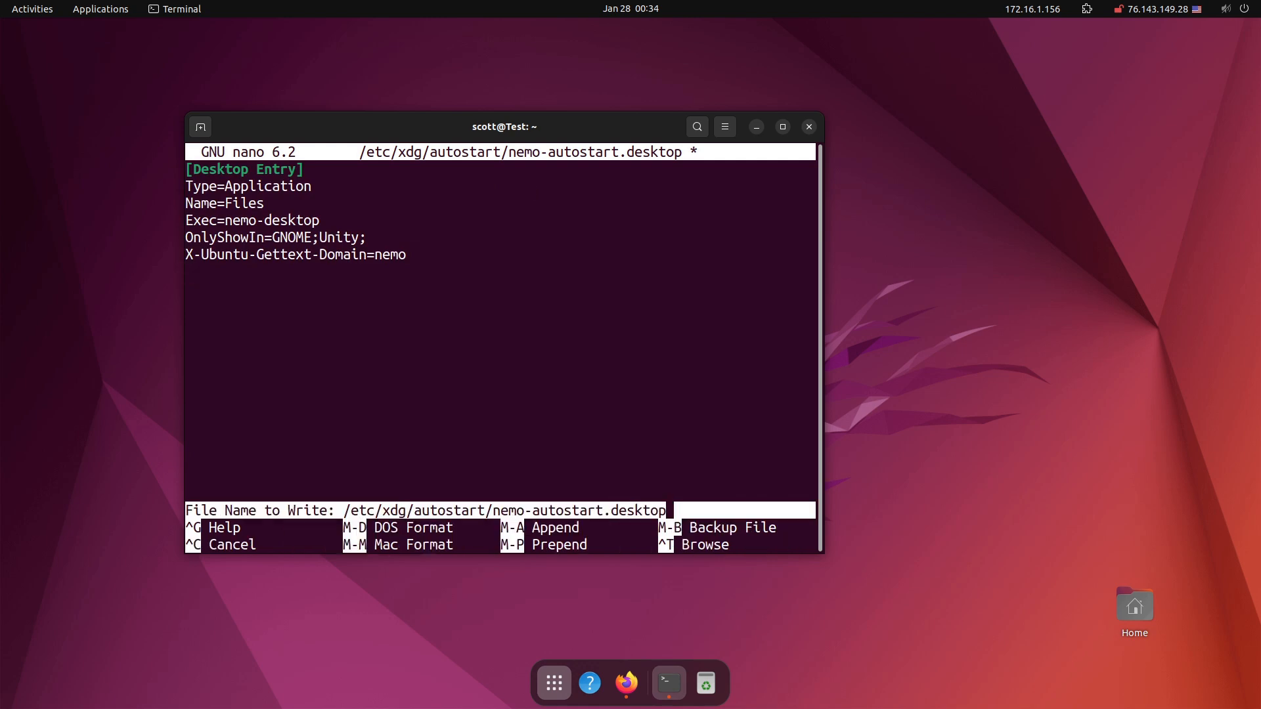
pyautogui.press('Return')
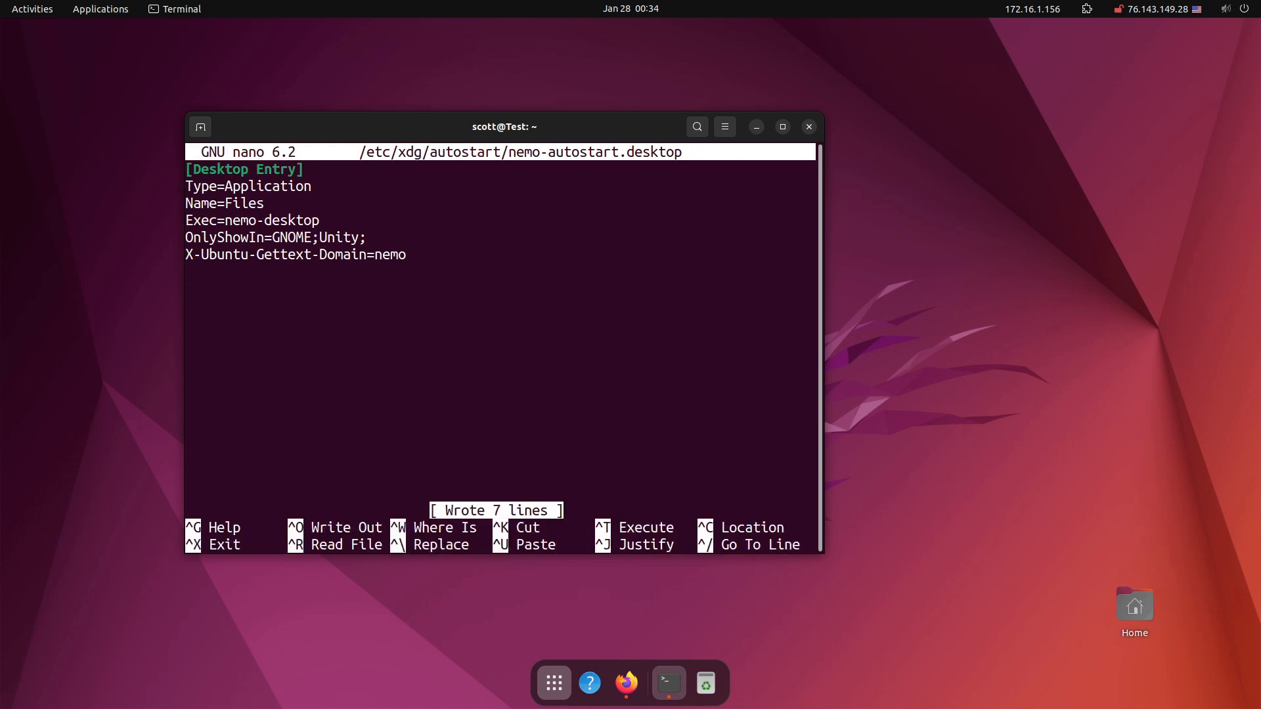
pyautogui.hotkey('ctrl', 'x')
pyautogui.press('Return')
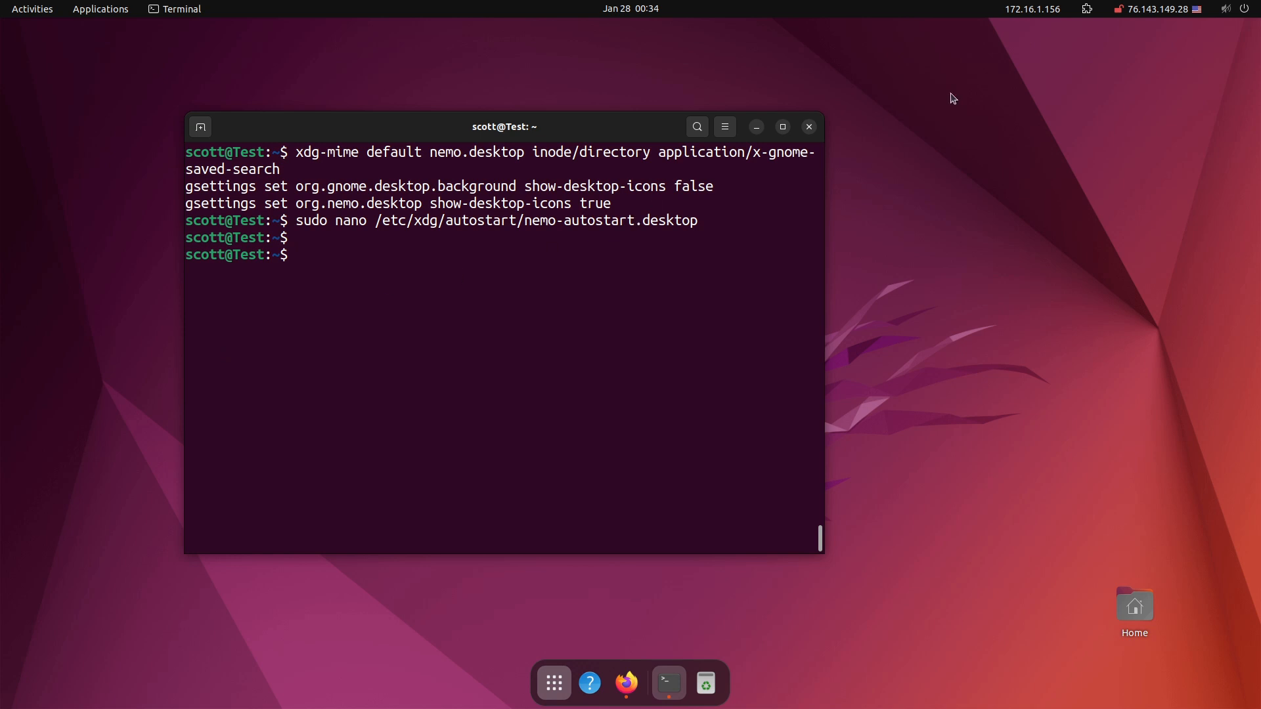
pyautogui.click(1234, 9)
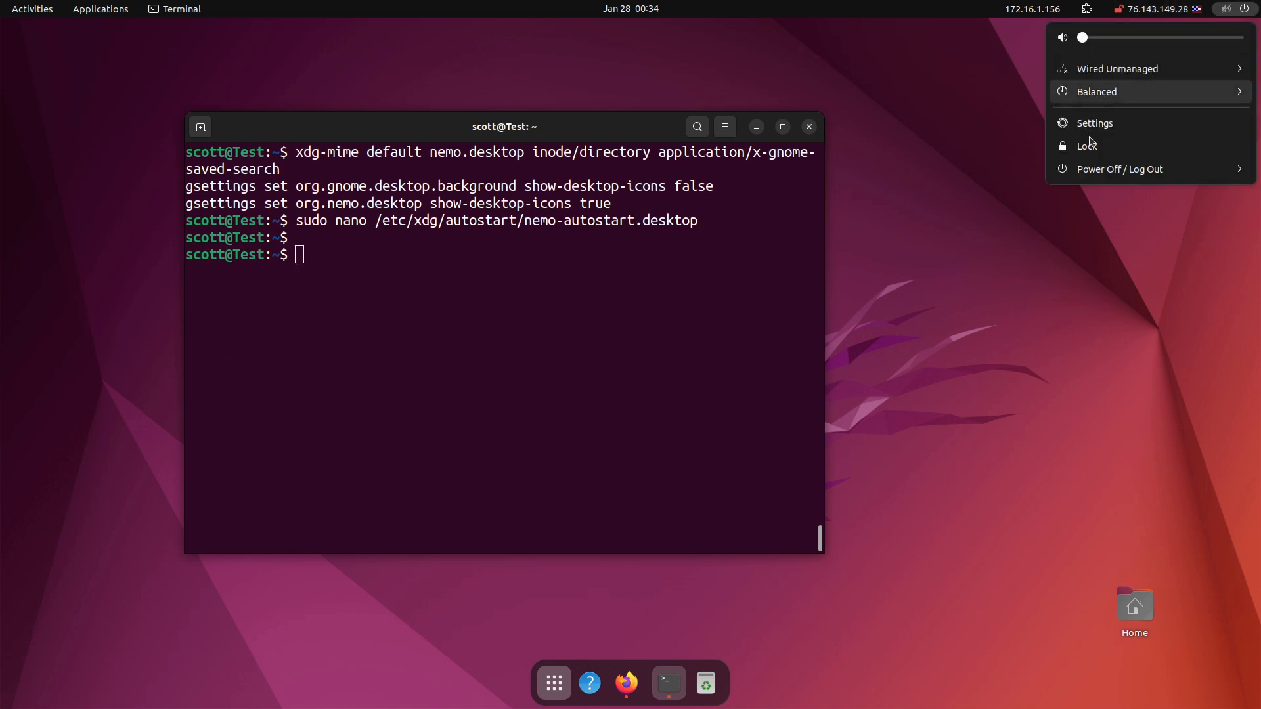
# Log out of the current GNOME session from the system menu
pyautogui.click(1107, 172)
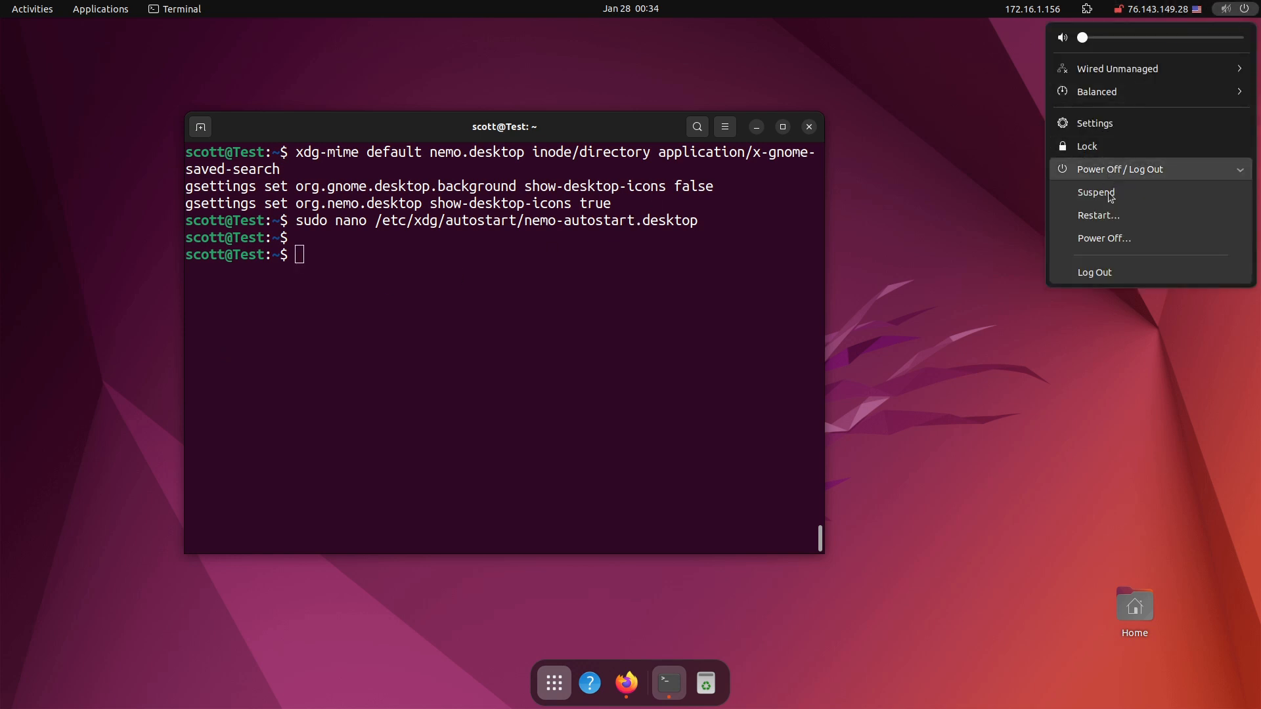
pyautogui.click(1105, 273)
pyautogui.click(684, 407)
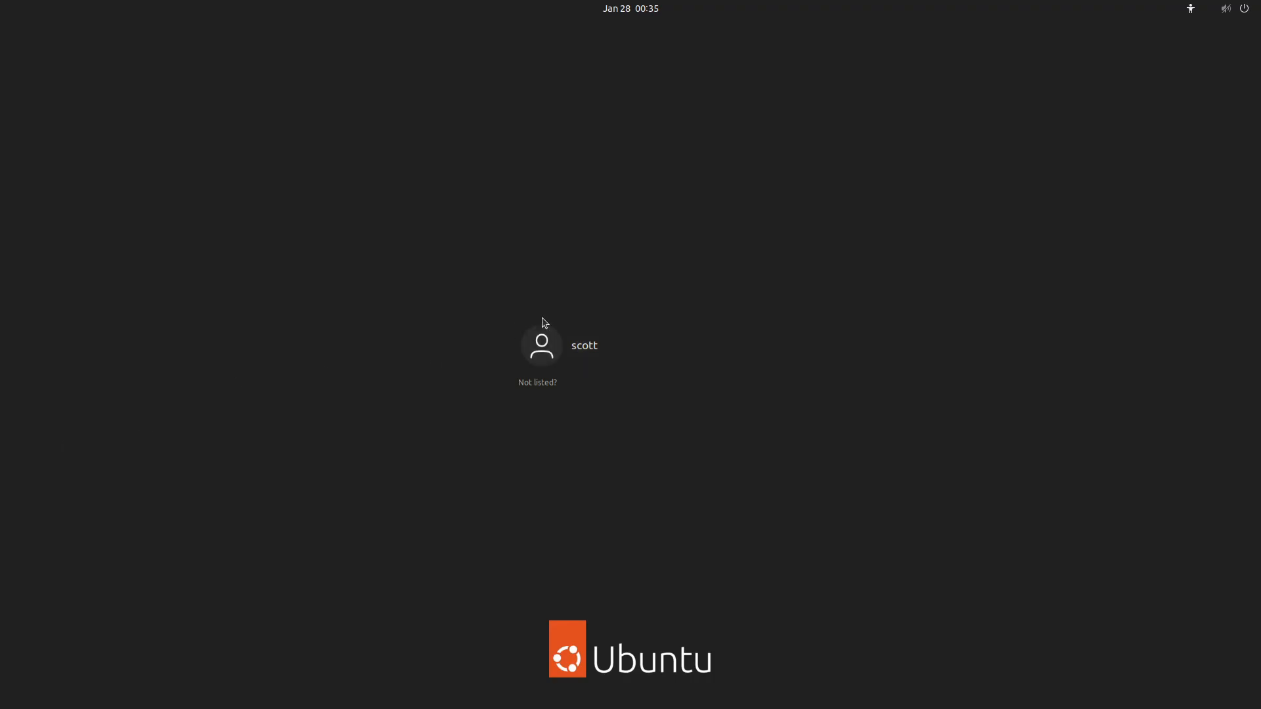
# Sign back in to the user account with its password
pyautogui.click(546, 328)
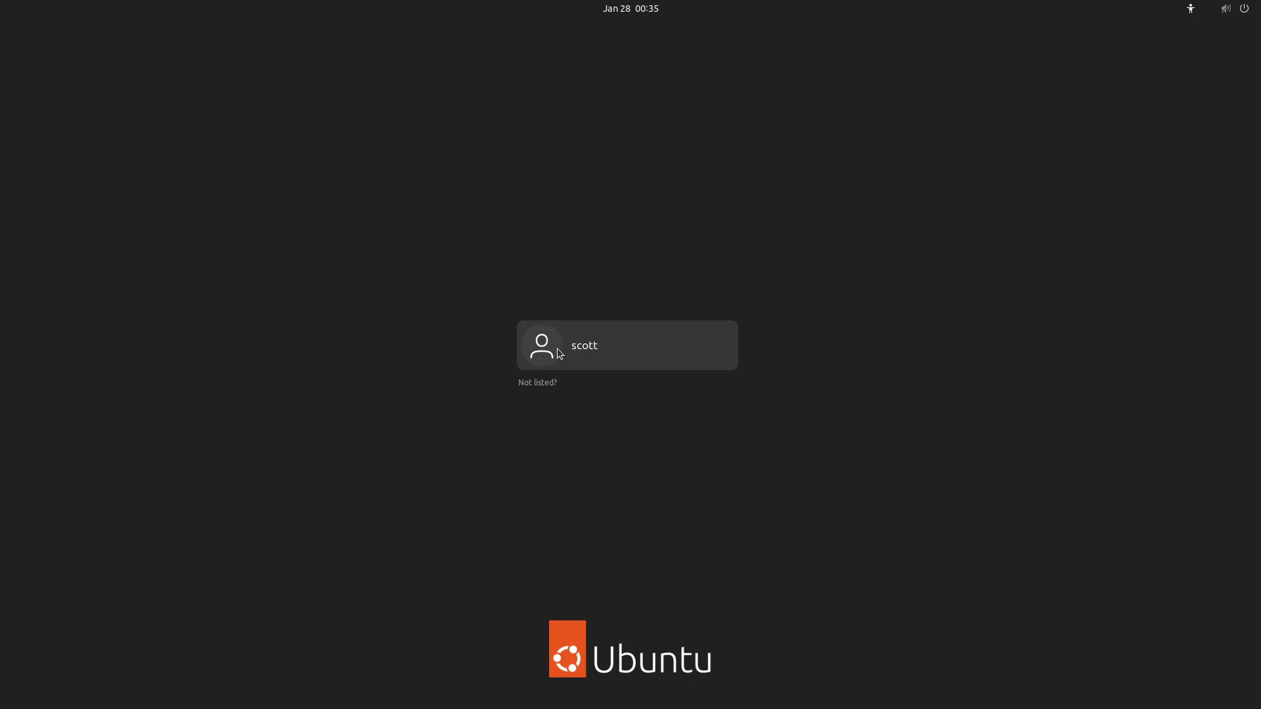
pyautogui.write('********')
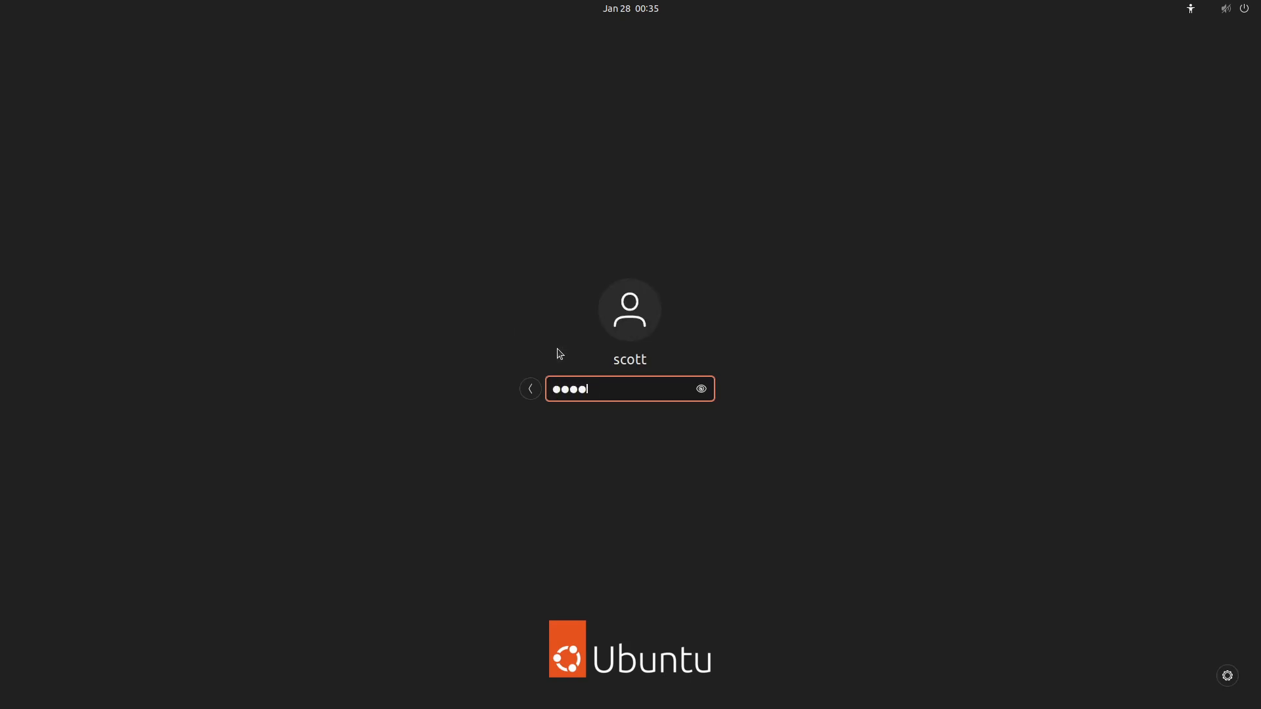
pyautogui.press('Return')
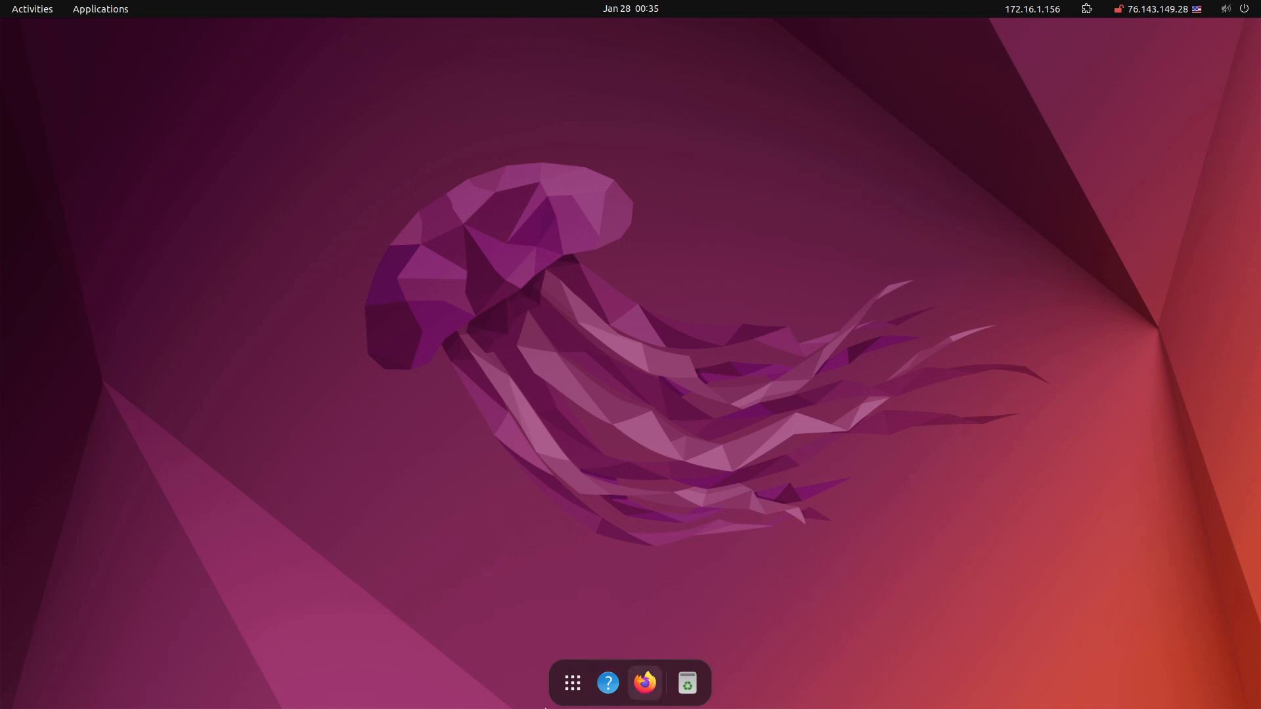
# Launch Files from Show Applications and pin it to the dash
pyautogui.click(573, 685)
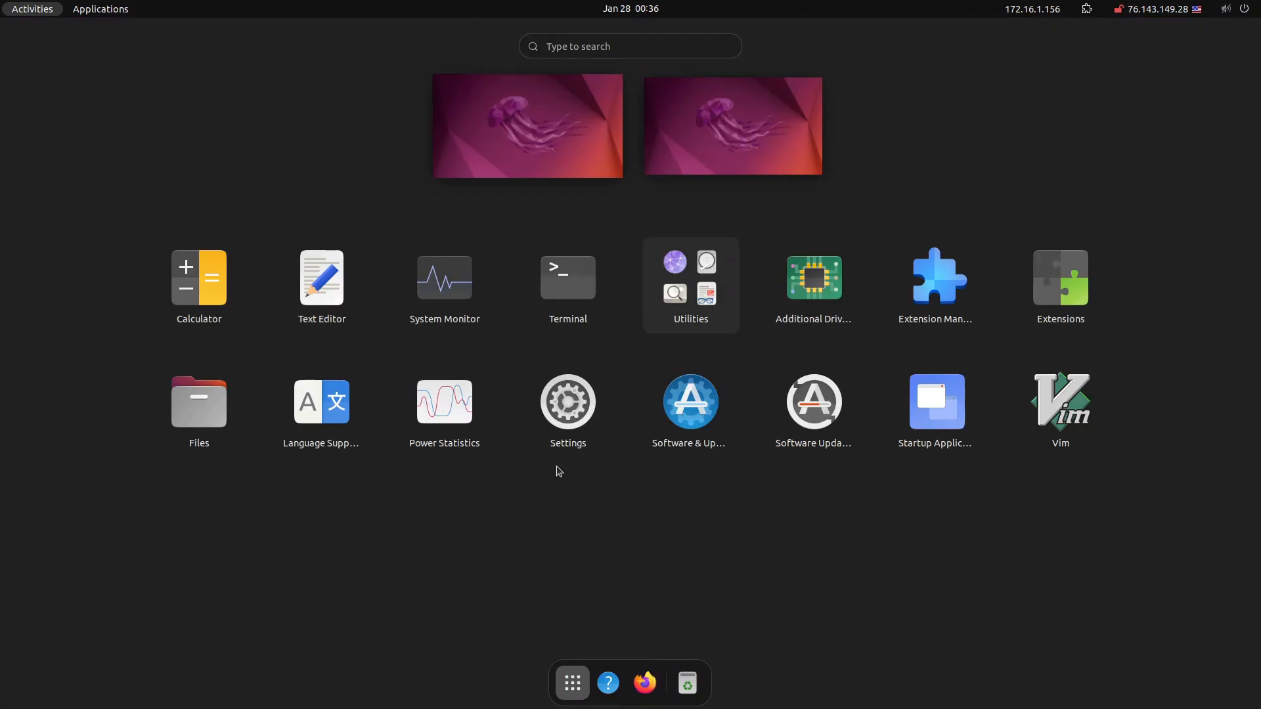
pyautogui.click(197, 417)
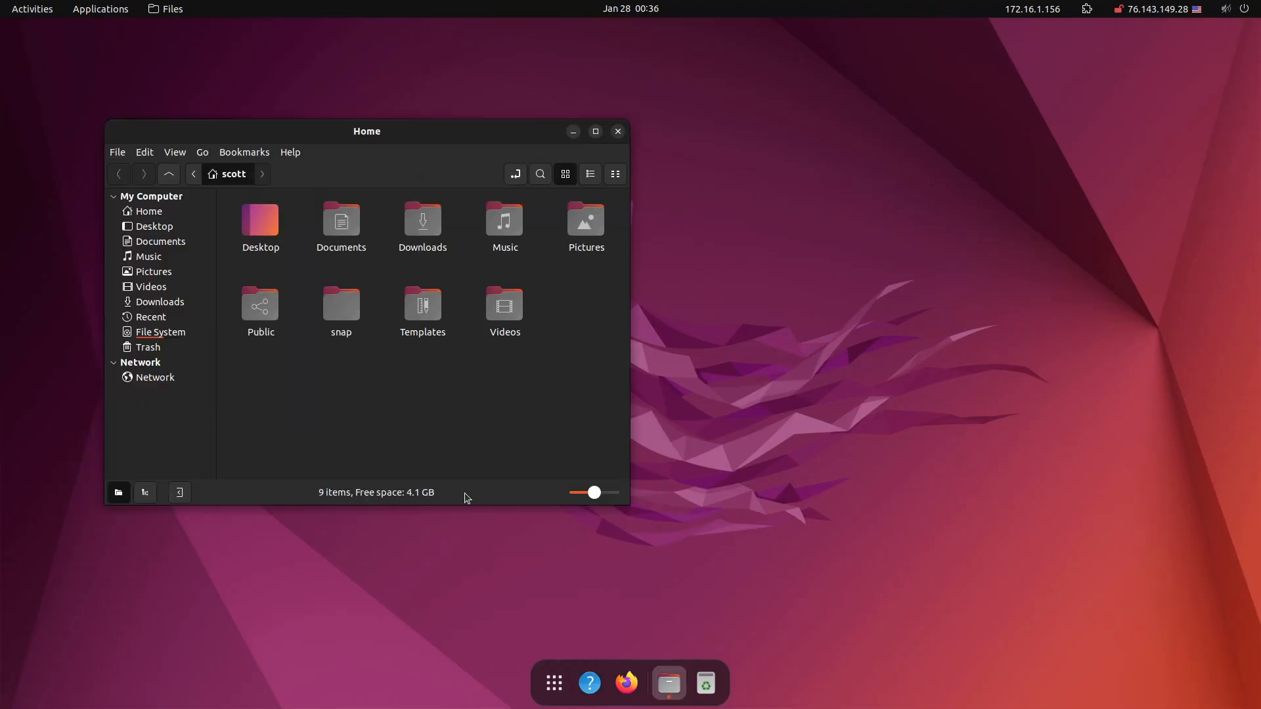
pyautogui.rightClick(672, 684)
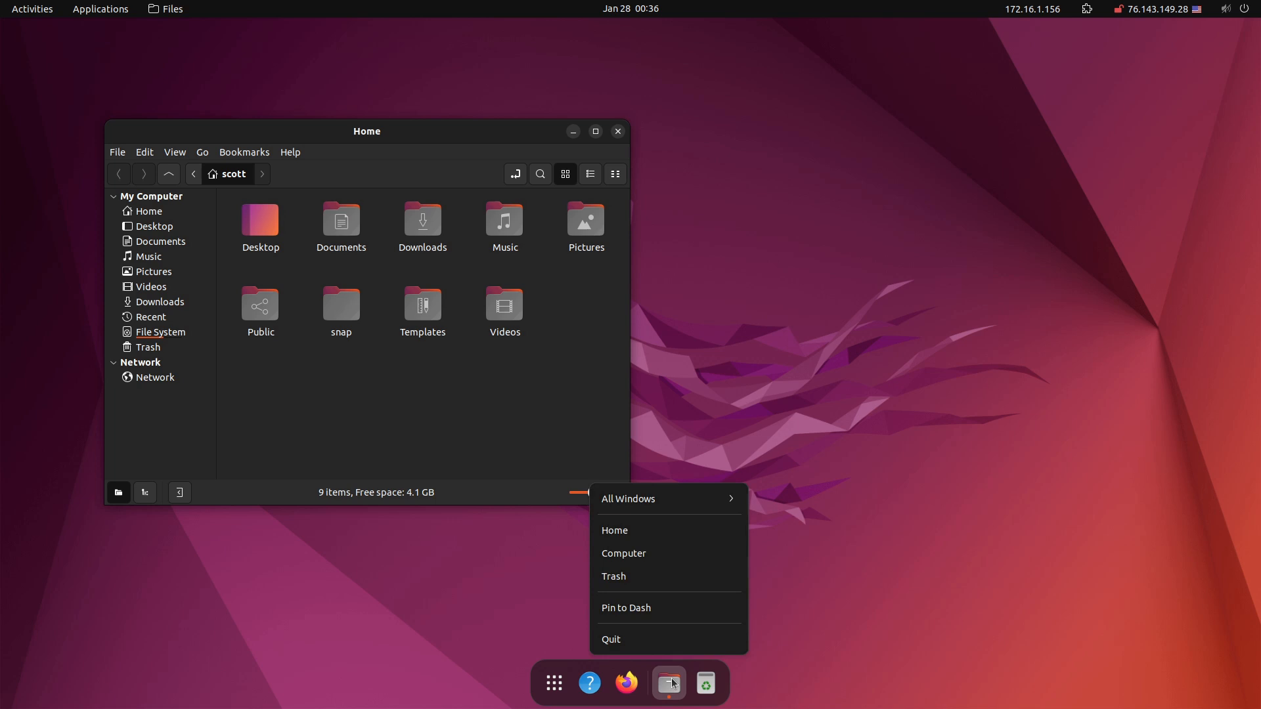
pyautogui.click(663, 606)
pyautogui.click(704, 588)
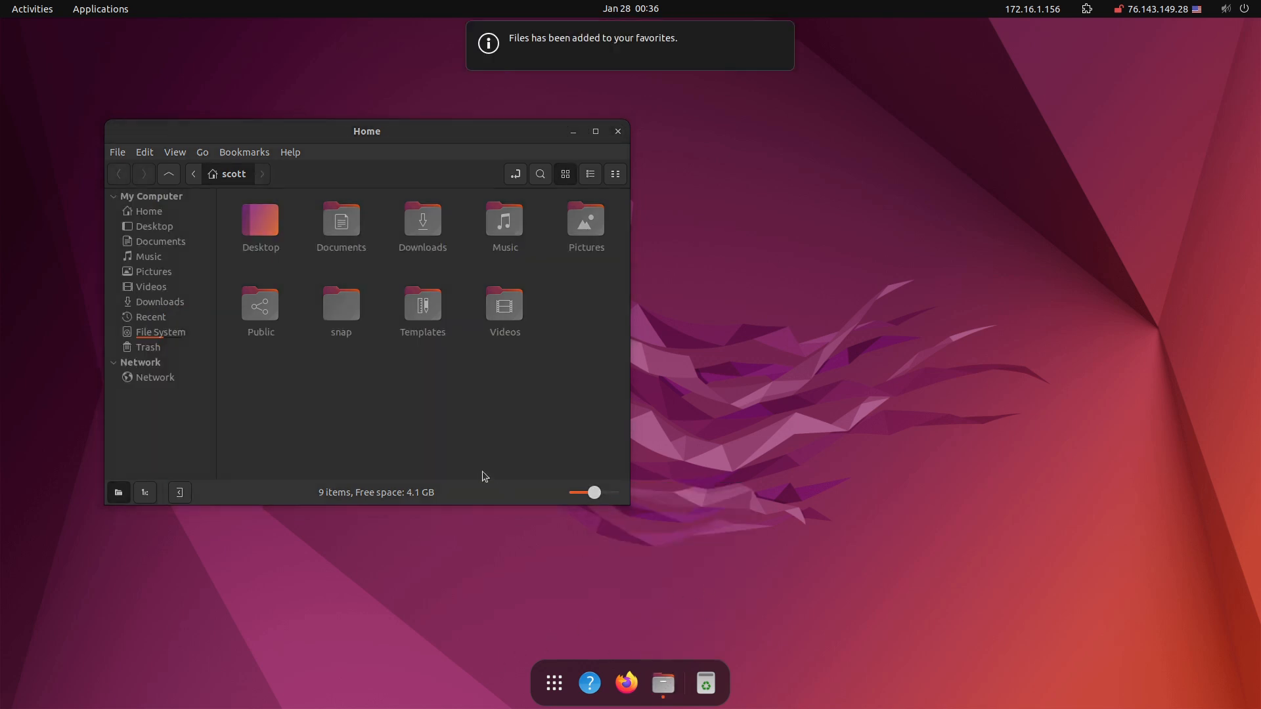
# Confirm in Help > About that the file manager is Nemo 5.2.4, then close the dialog
pyautogui.click(291, 152)
pyautogui.click(294, 199)
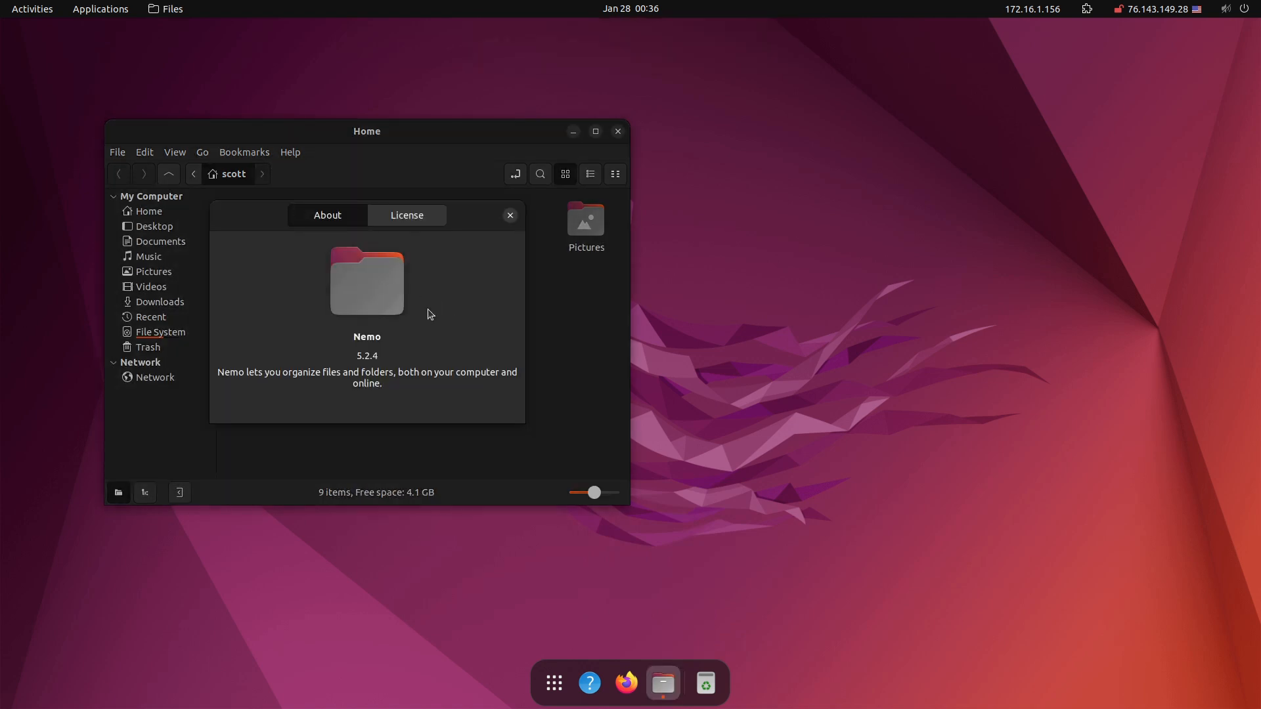
pyautogui.click(509, 216)
pyautogui.moveTo(420, 130); pyautogui.dragTo(444, 135)
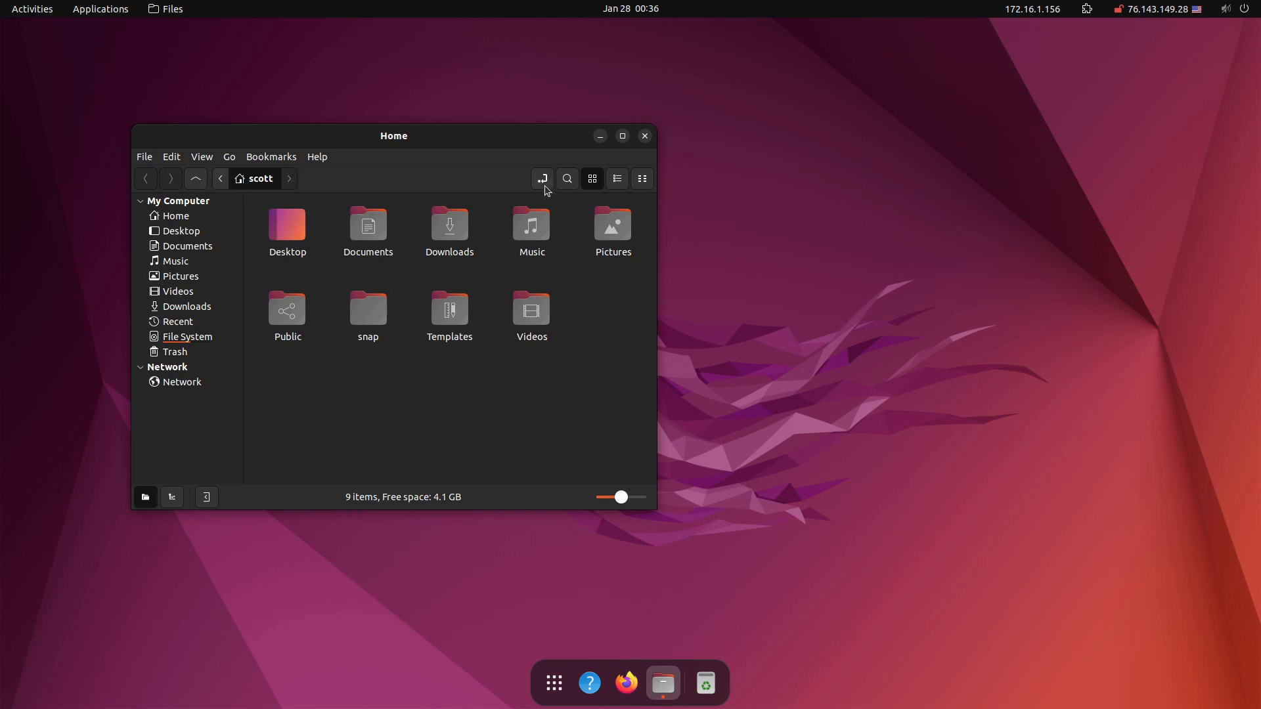
# Try the smb://vmscloud share from Documents, cancel its login, then browse Network instead
pyautogui.doubleClick(373, 232)
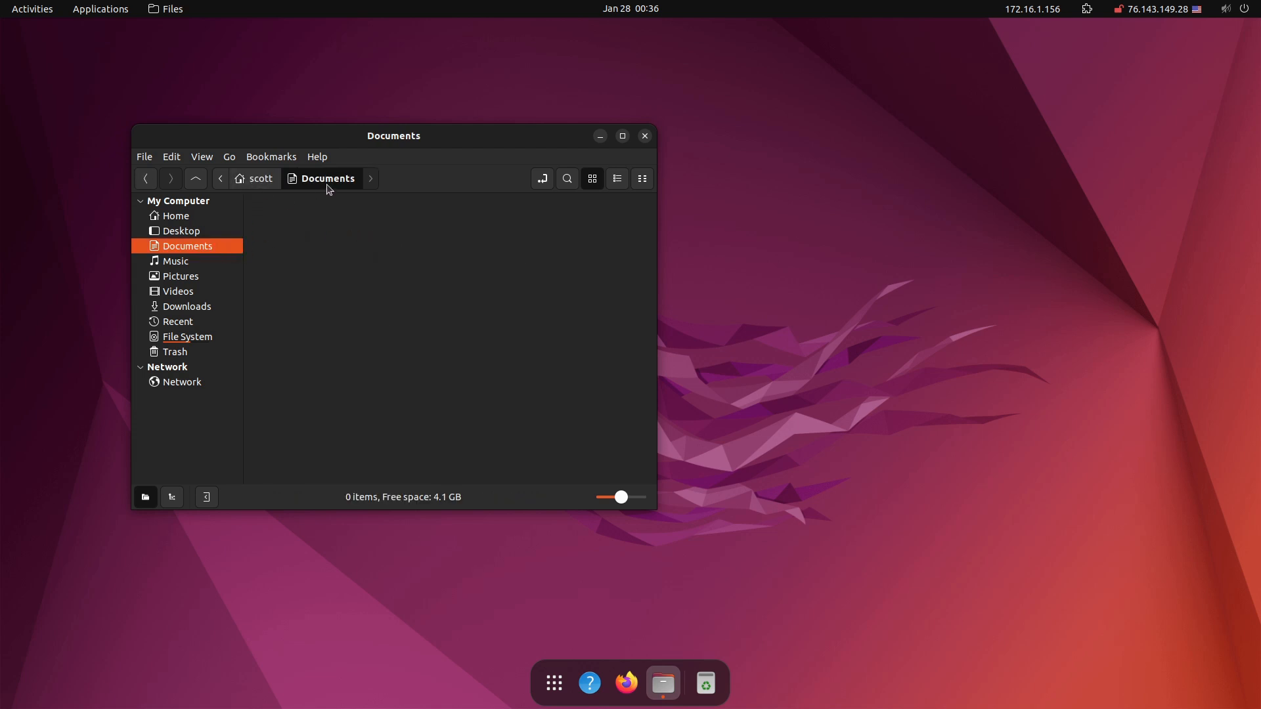
pyautogui.click(543, 180)
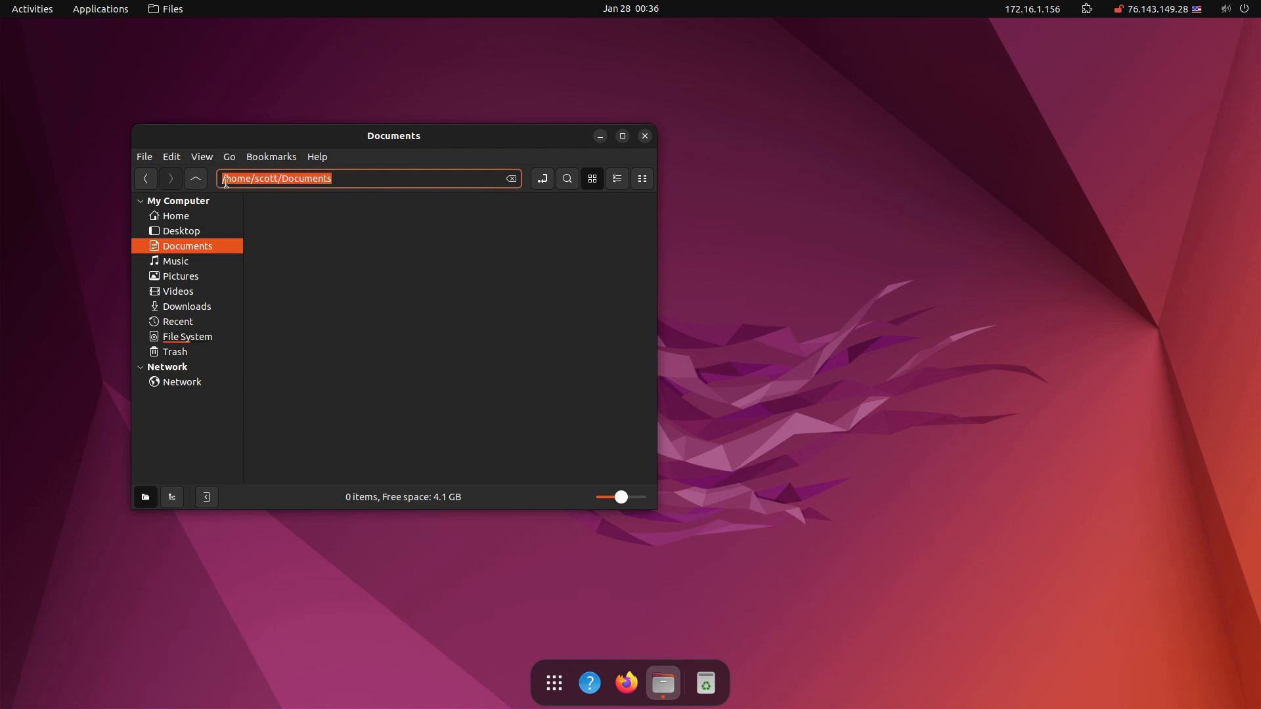
pyautogui.moveTo(347, 181); pyautogui.dragTo(209, 177)
pyautogui.write('smb://vmscloud')
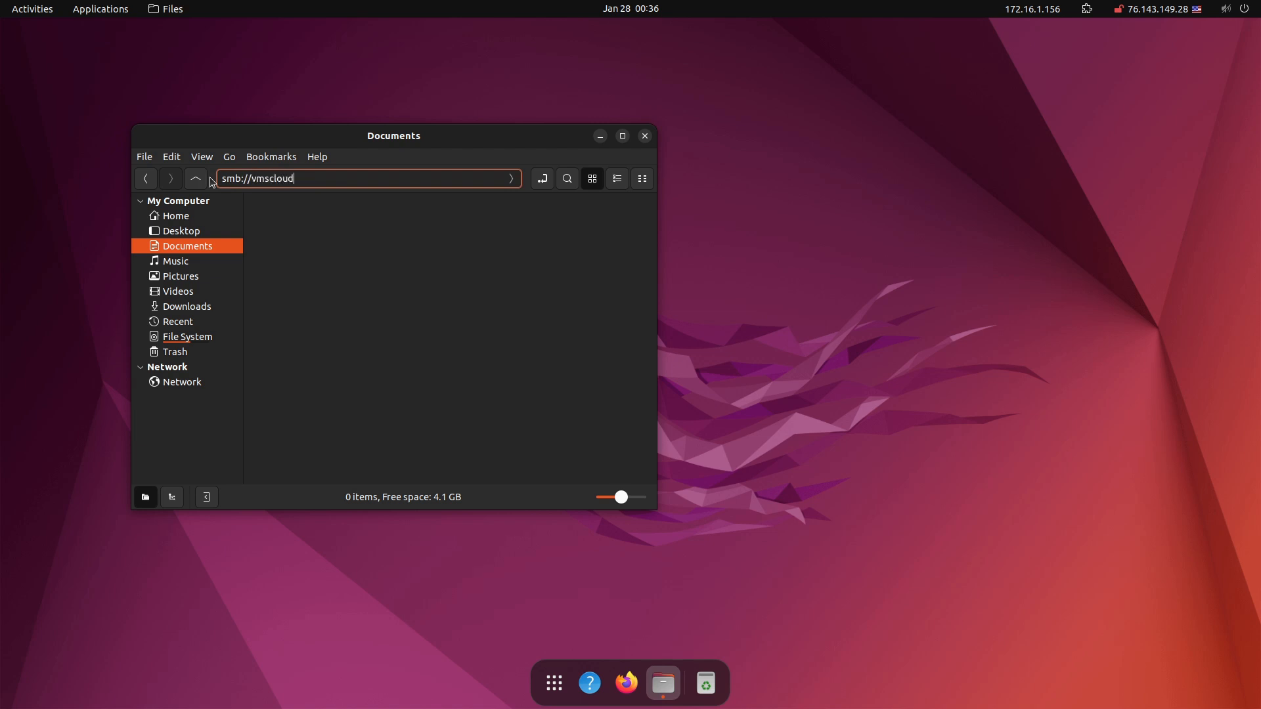
pyautogui.press('Return')
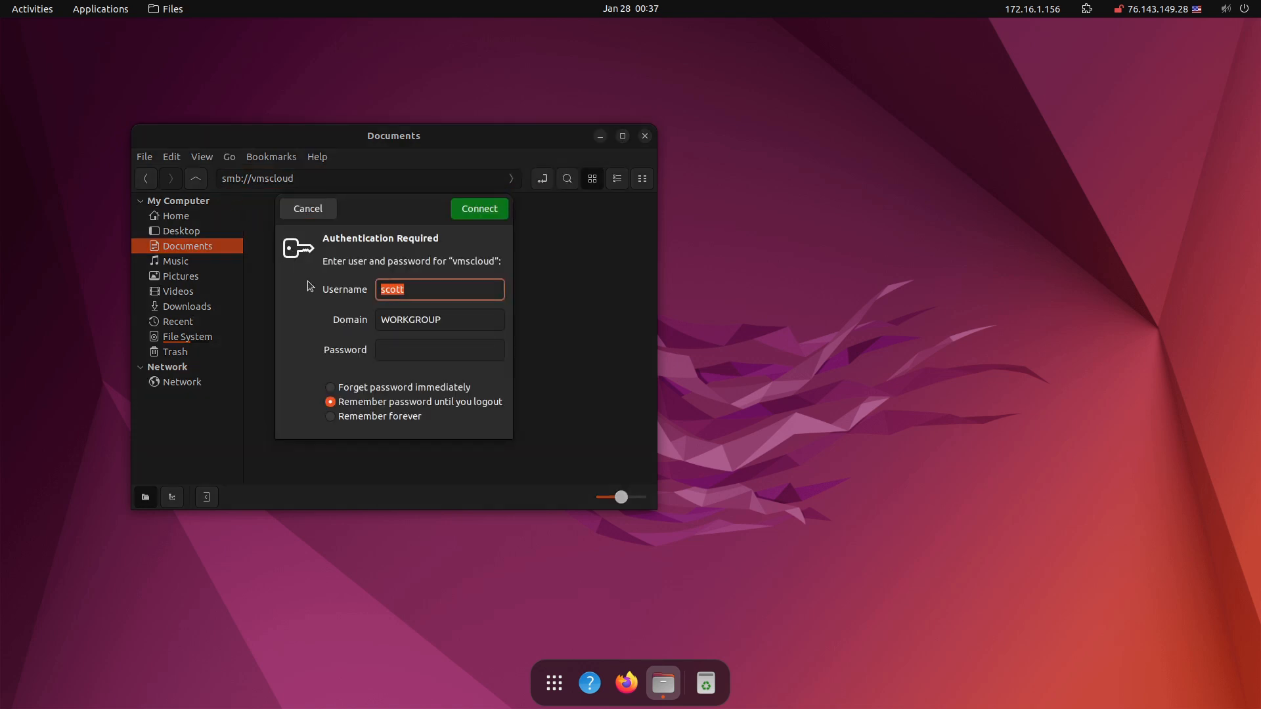
pyautogui.click(306, 209)
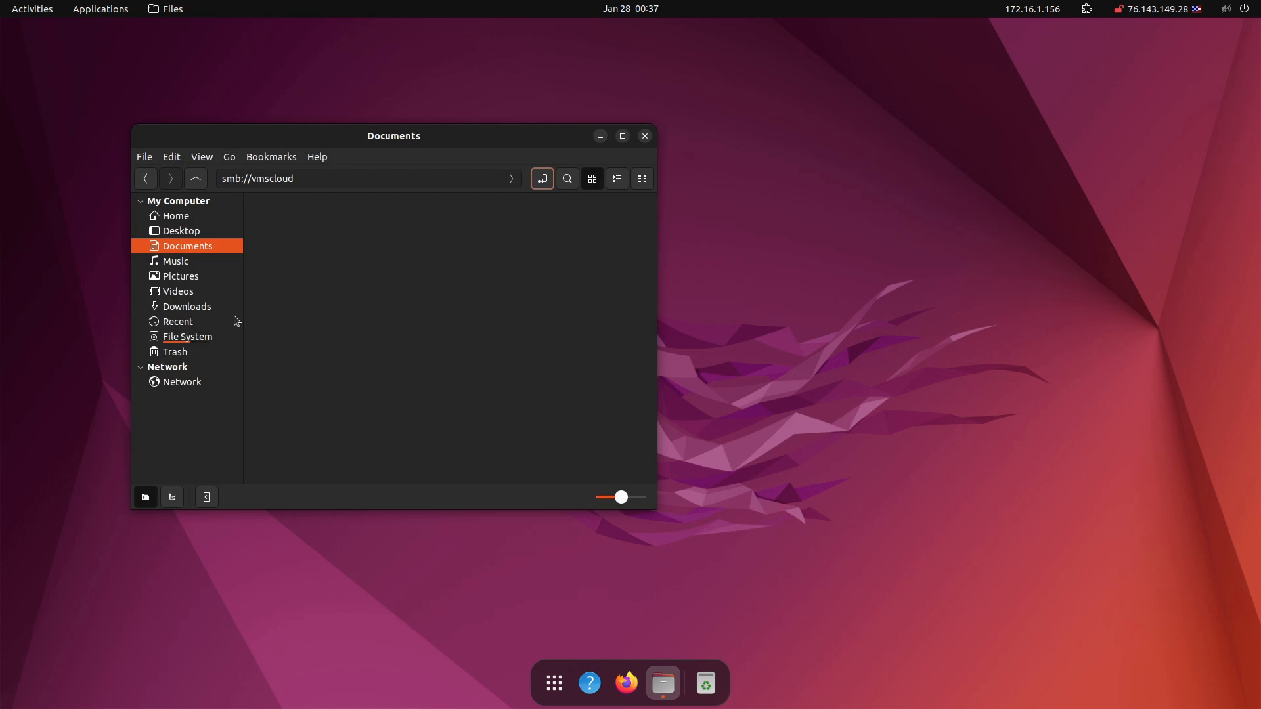
pyautogui.click(186, 385)
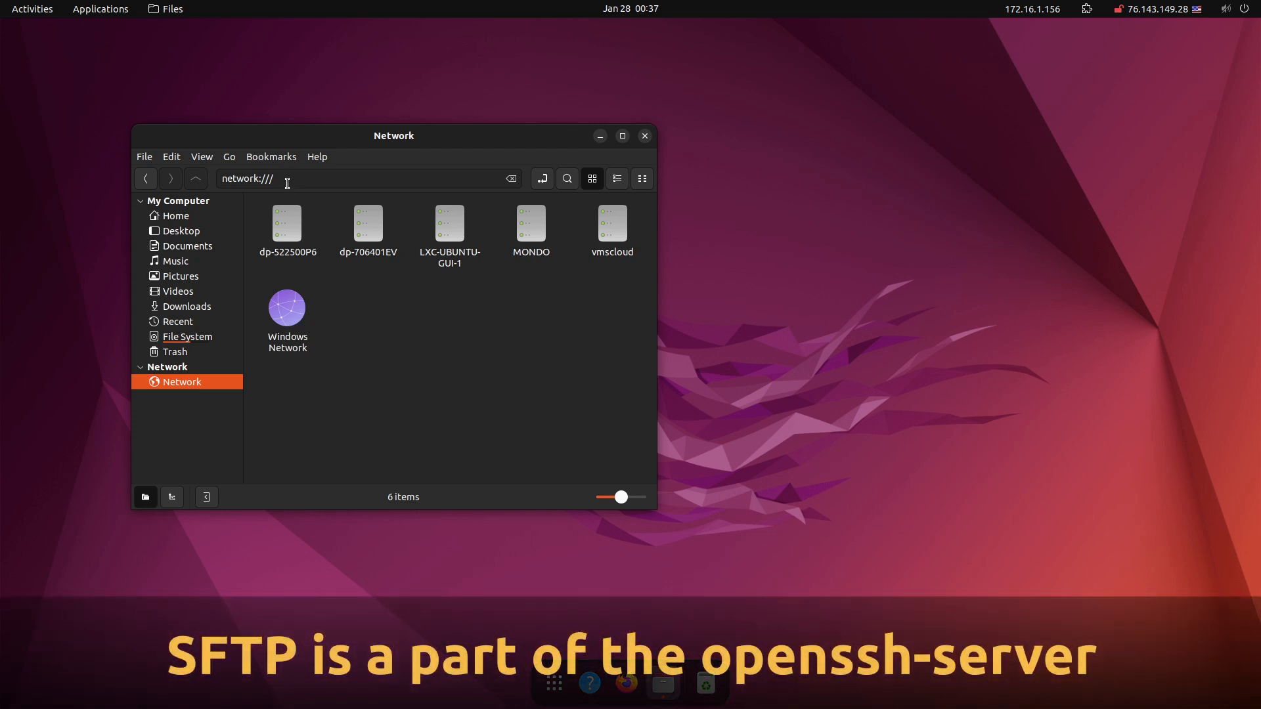
# Try connecting to sftp://vmsrain and dismiss the connection-failed error
pyautogui.moveTo(287, 182); pyautogui.dragTo(209, 179)
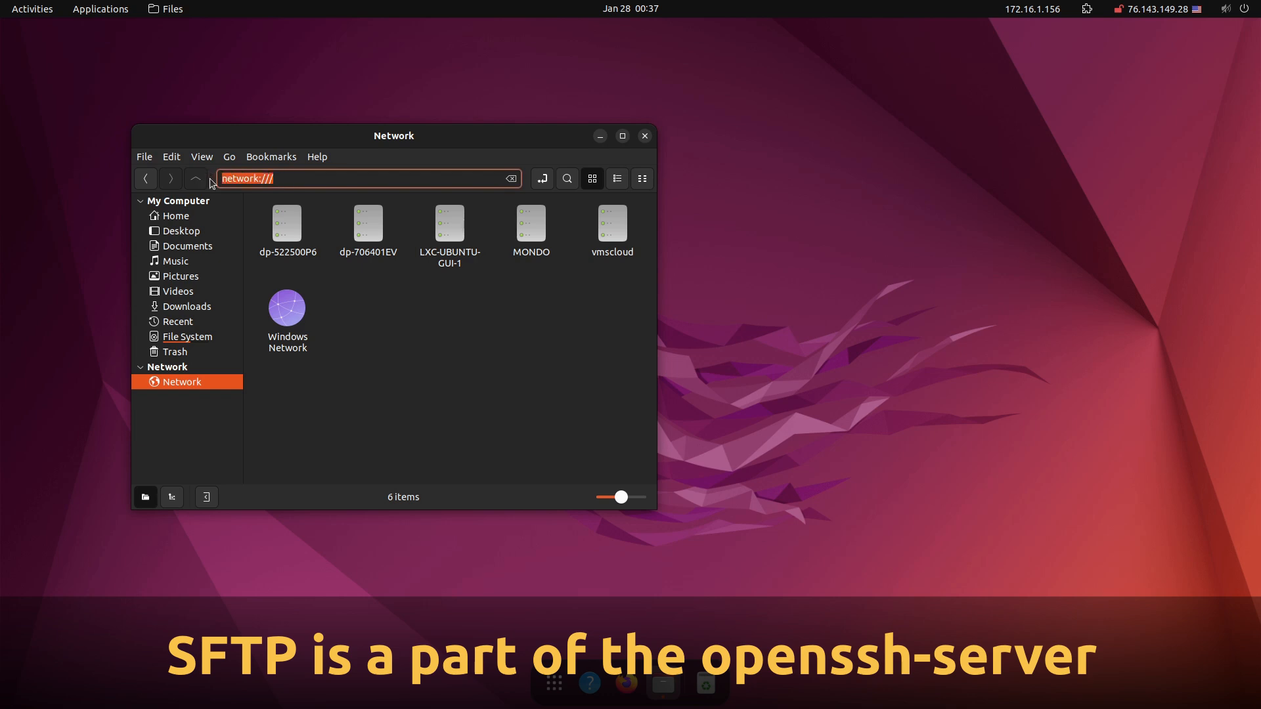
pyautogui.write('sfpt')
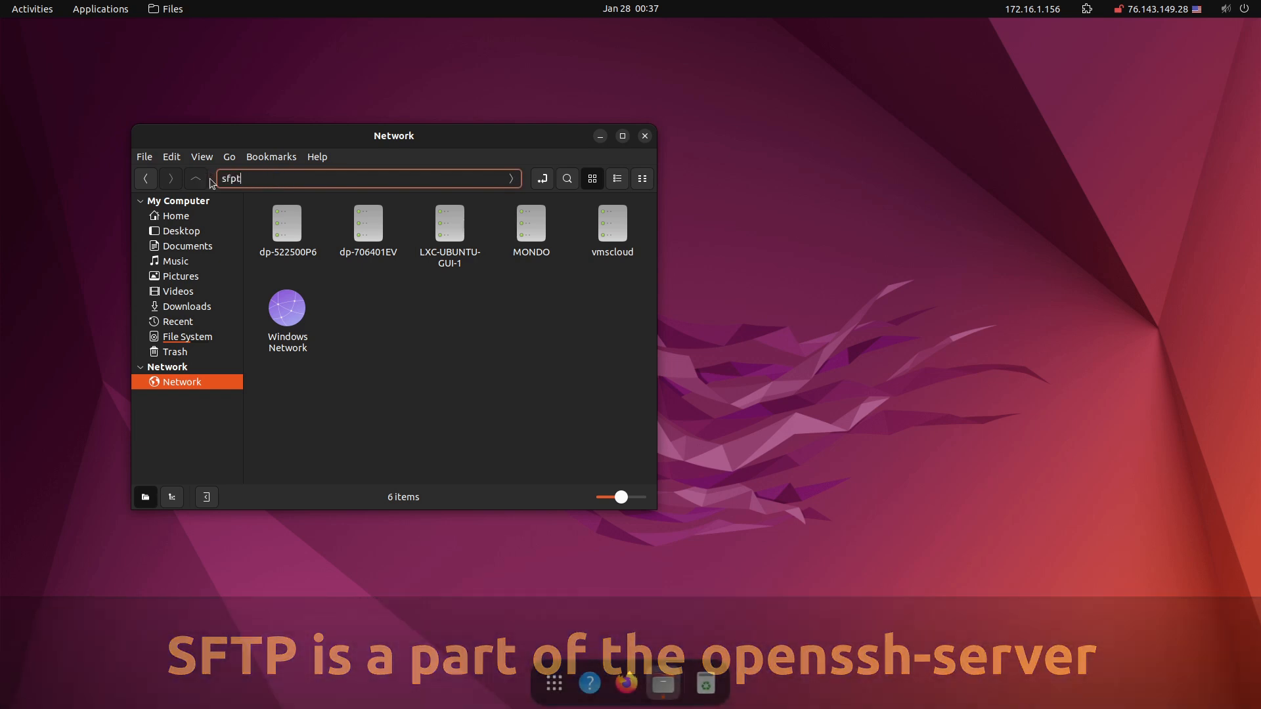
pyautogui.press('BackSpace')
pyautogui.press('BackSpace')
pyautogui.write('tp')
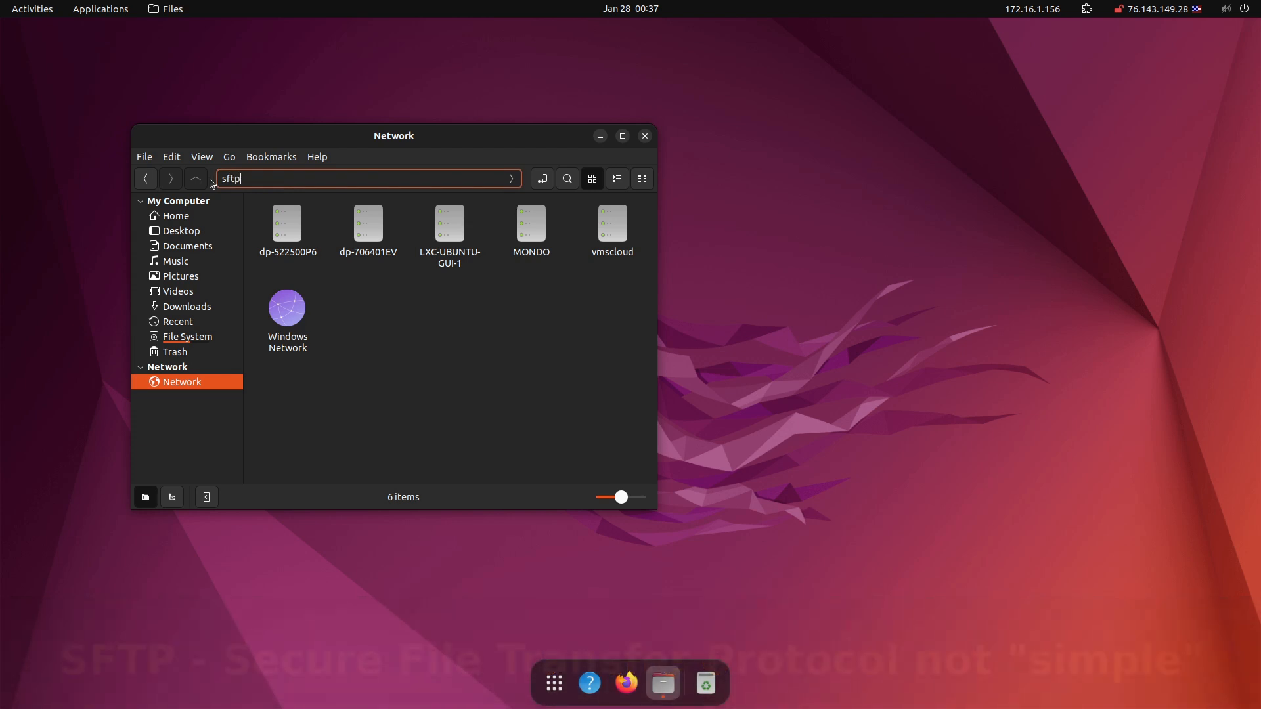
pyautogui.write('://vms')
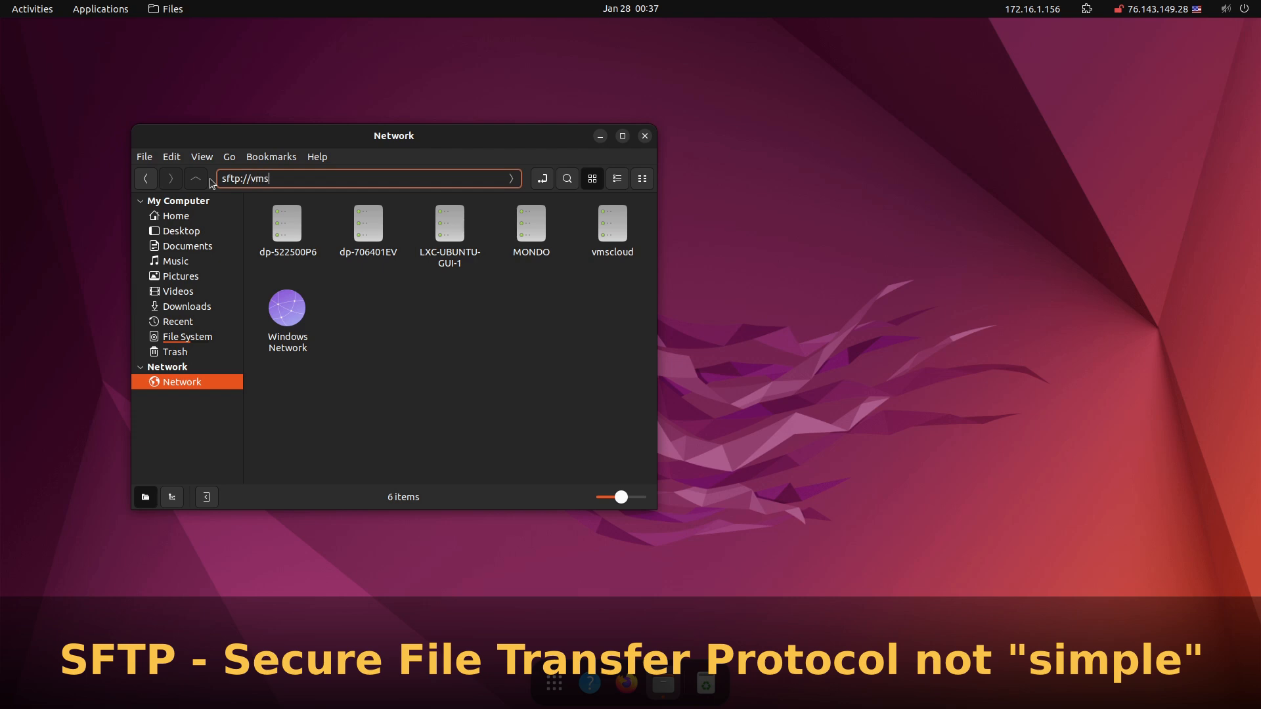
pyautogui.write('rain')
pyautogui.press('Return')
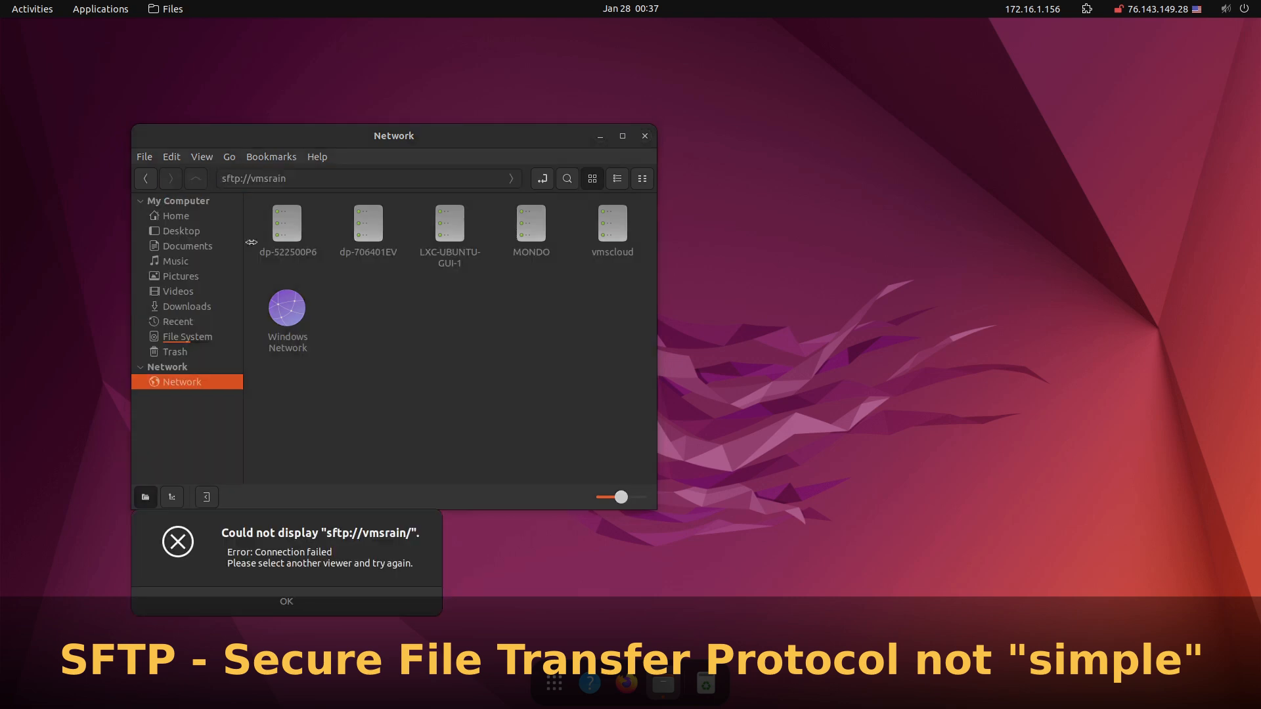
pyautogui.click(259, 597)
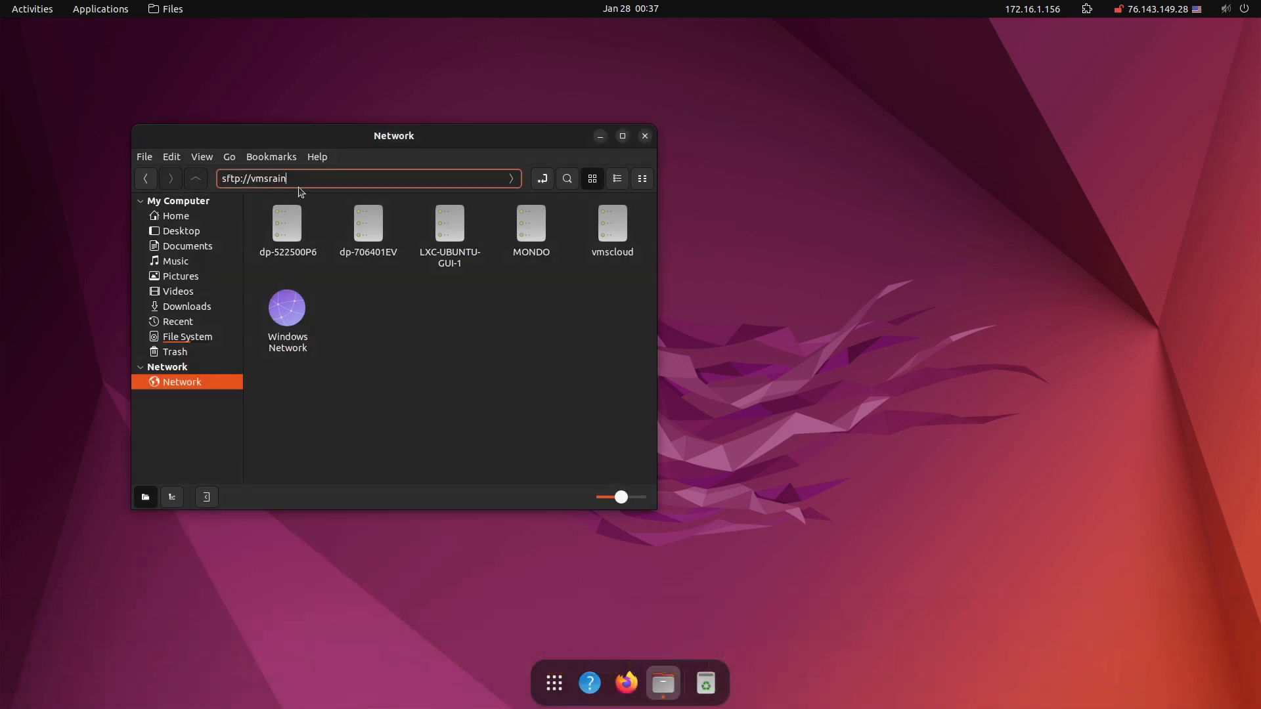
# Connect to sftp://172.16.1.51, accept the server identity, and log in with the user's credentials
pyautogui.press('BackSpace')
pyautogui.press('BackSpace')
pyautogui.press('BackSpace')
pyautogui.write('172.16.1.51')
pyautogui.press('Return')
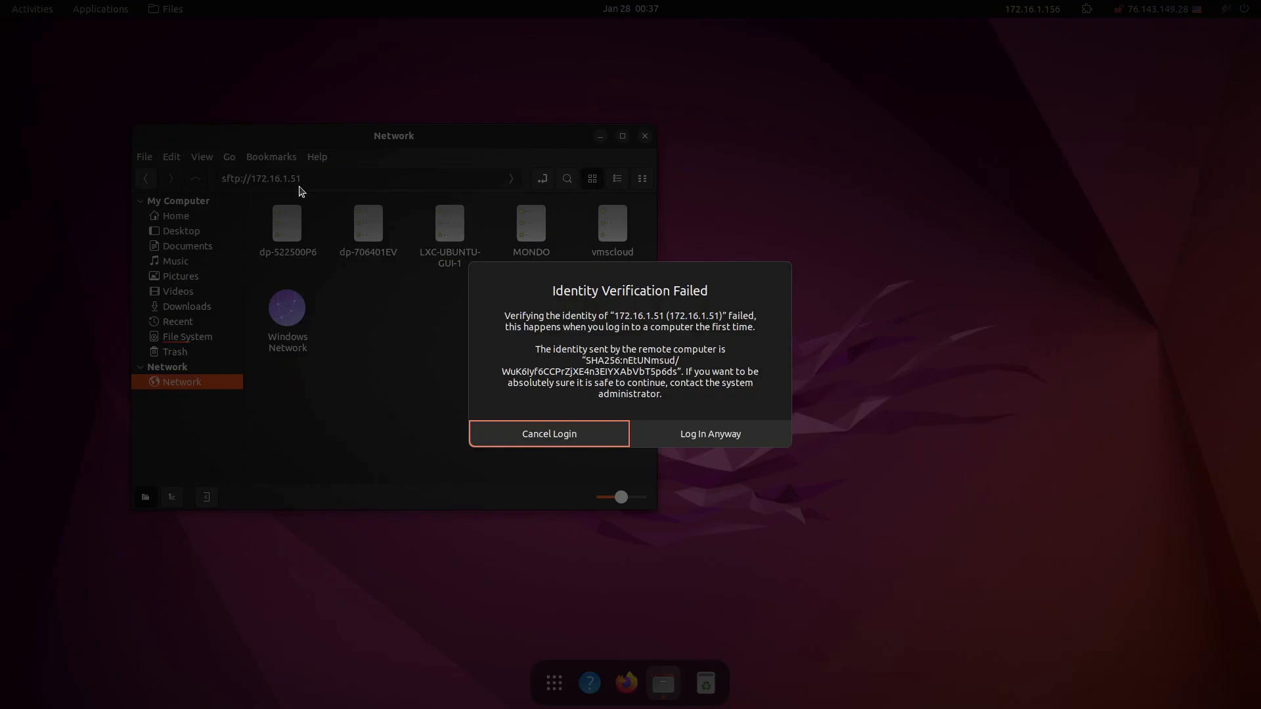
pyautogui.click(702, 435)
pyautogui.write('s')
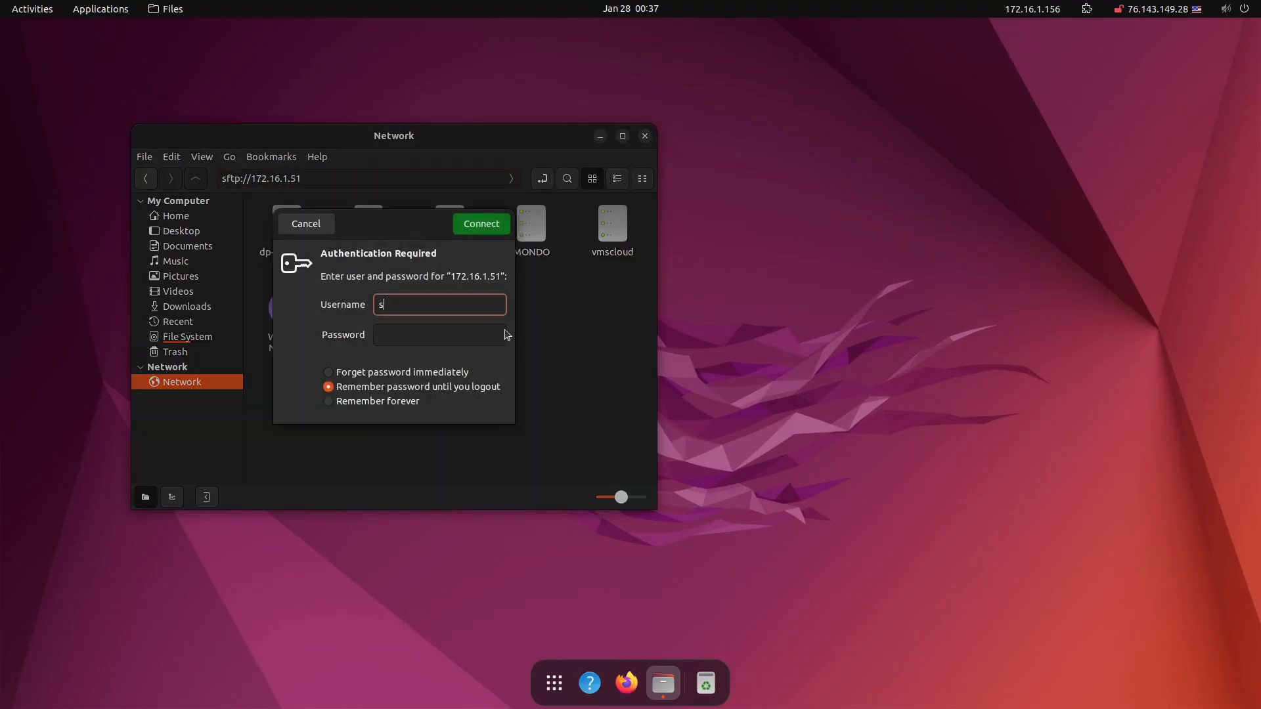
pyautogui.write('cott')
pyautogui.press('Tab')
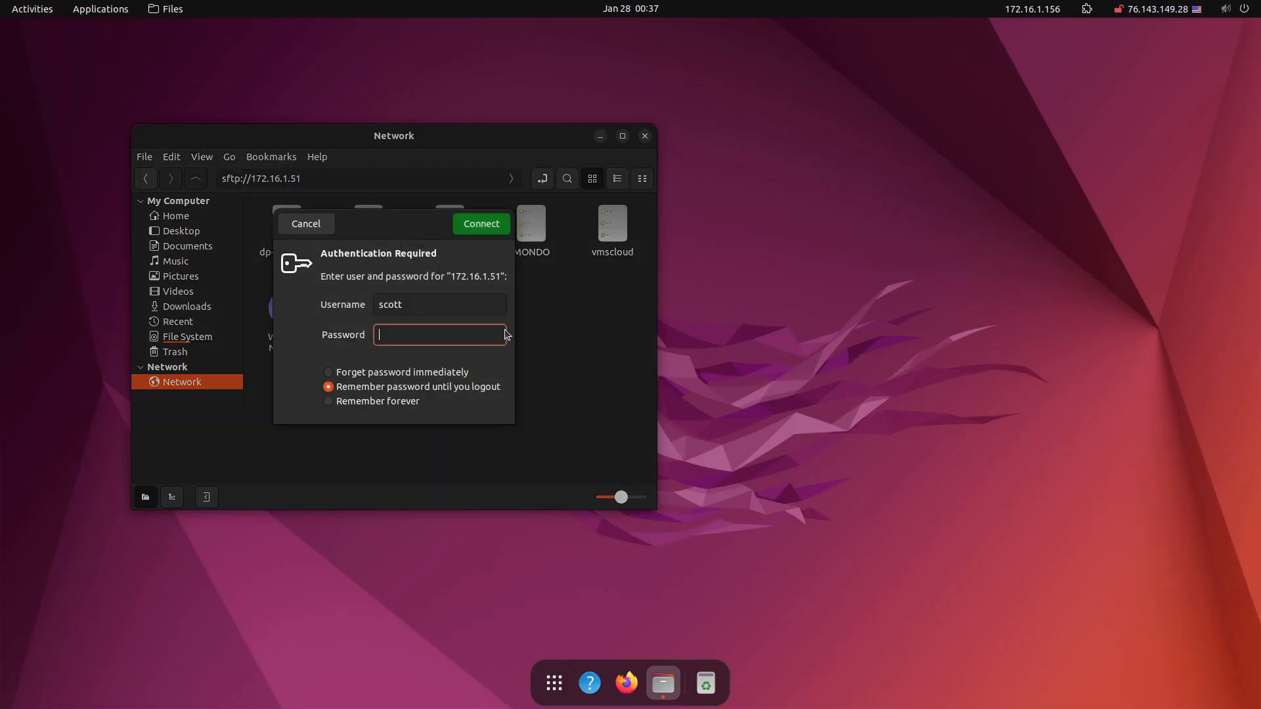
pyautogui.press('Return')
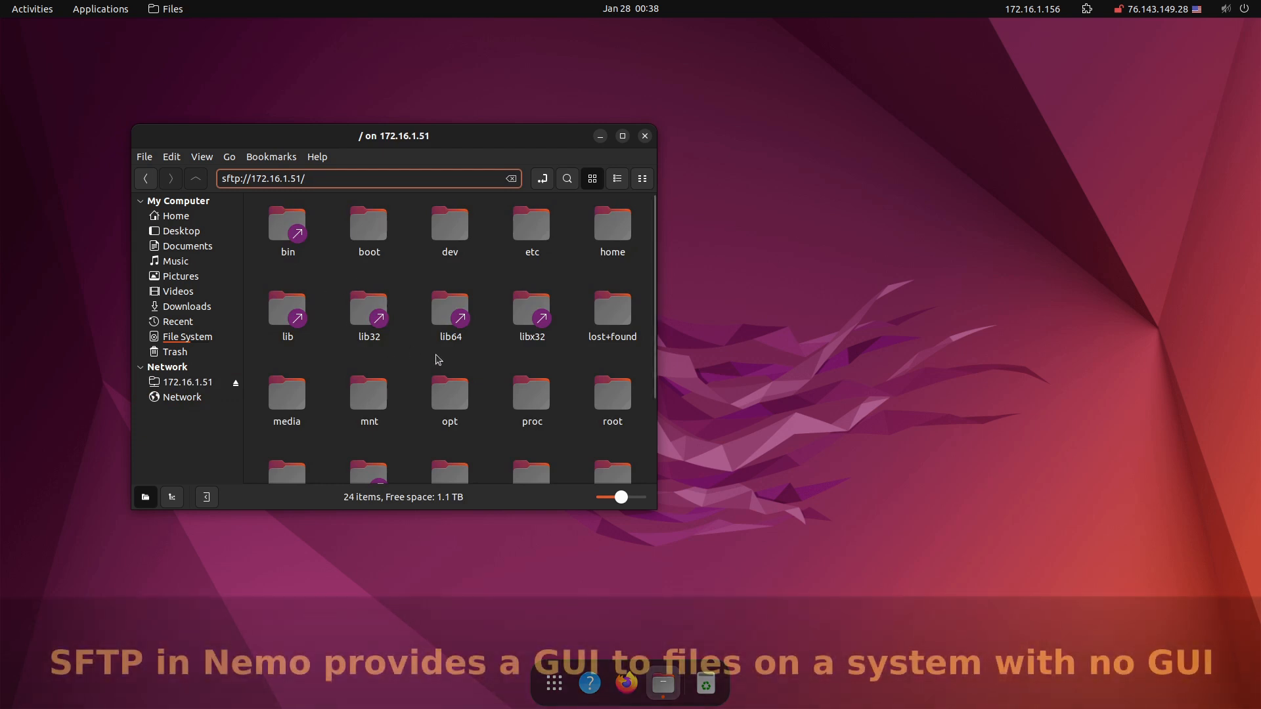
# Enlarge the window, show a breadcrumb path, and open /home then the user's folder on 172.16.1.51
pyautogui.moveTo(655, 509); pyautogui.dragTo(925, 563)
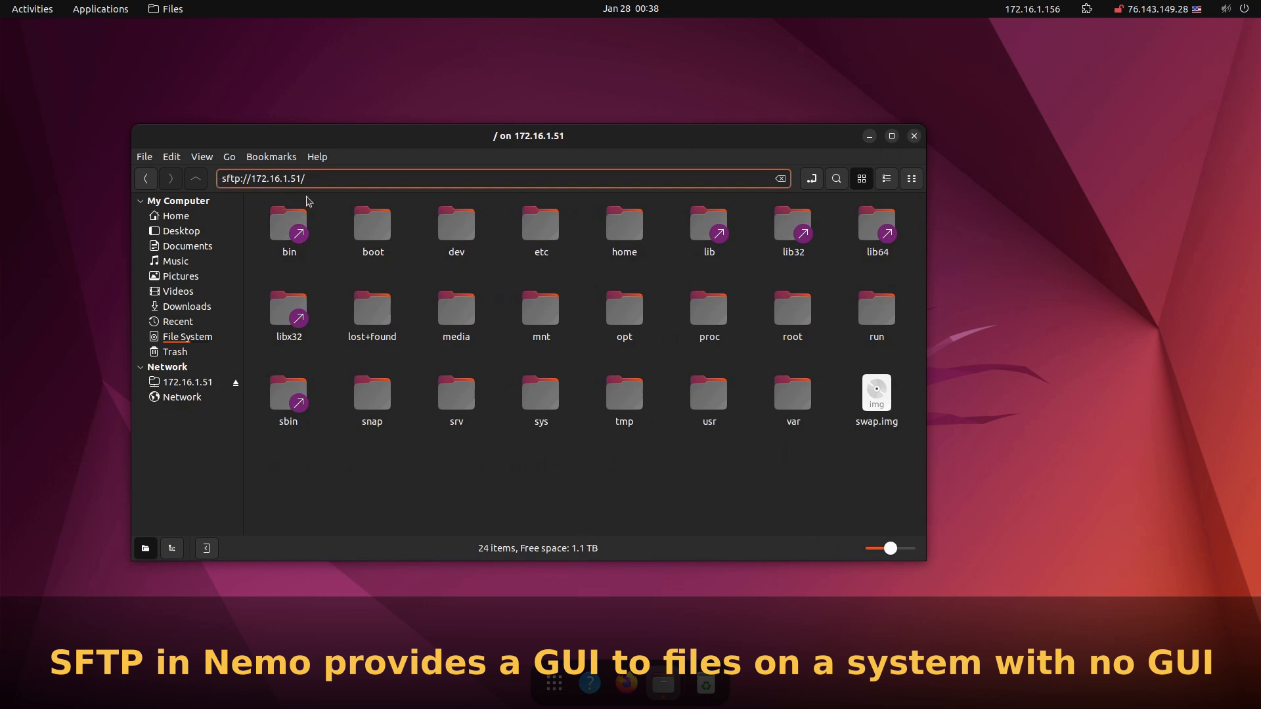
pyautogui.click(814, 180)
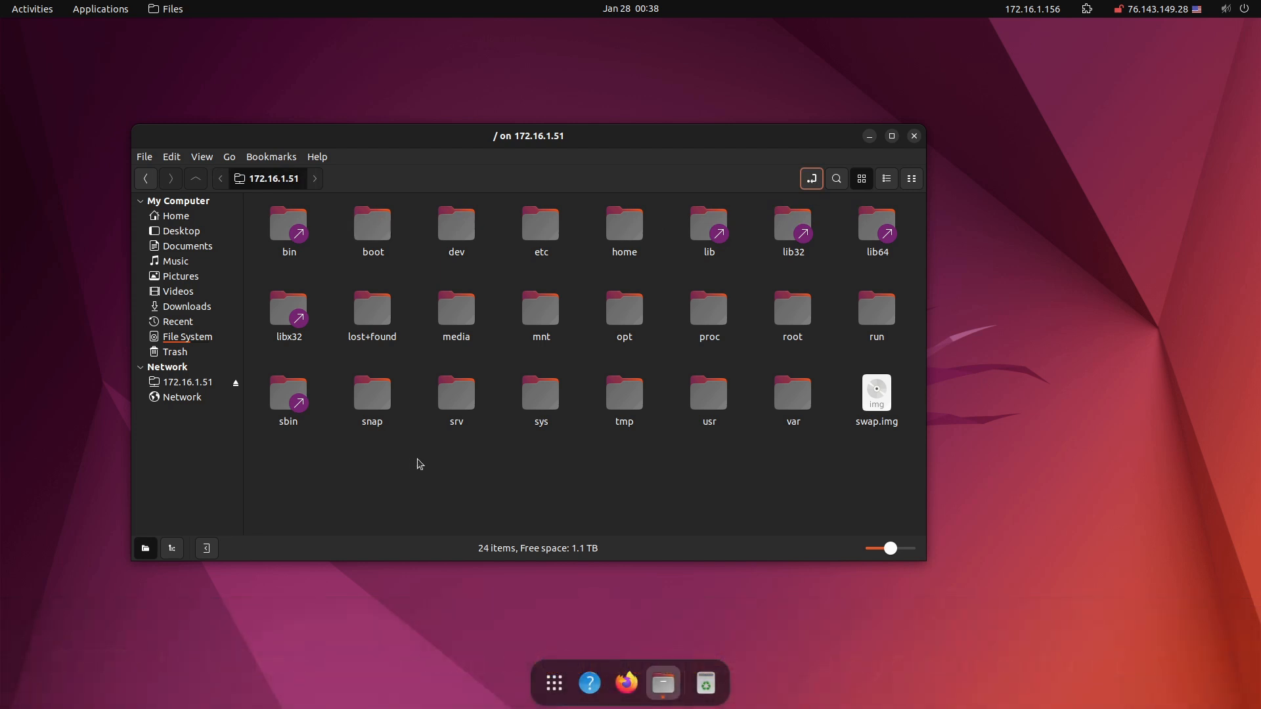
pyautogui.doubleClick(629, 235)
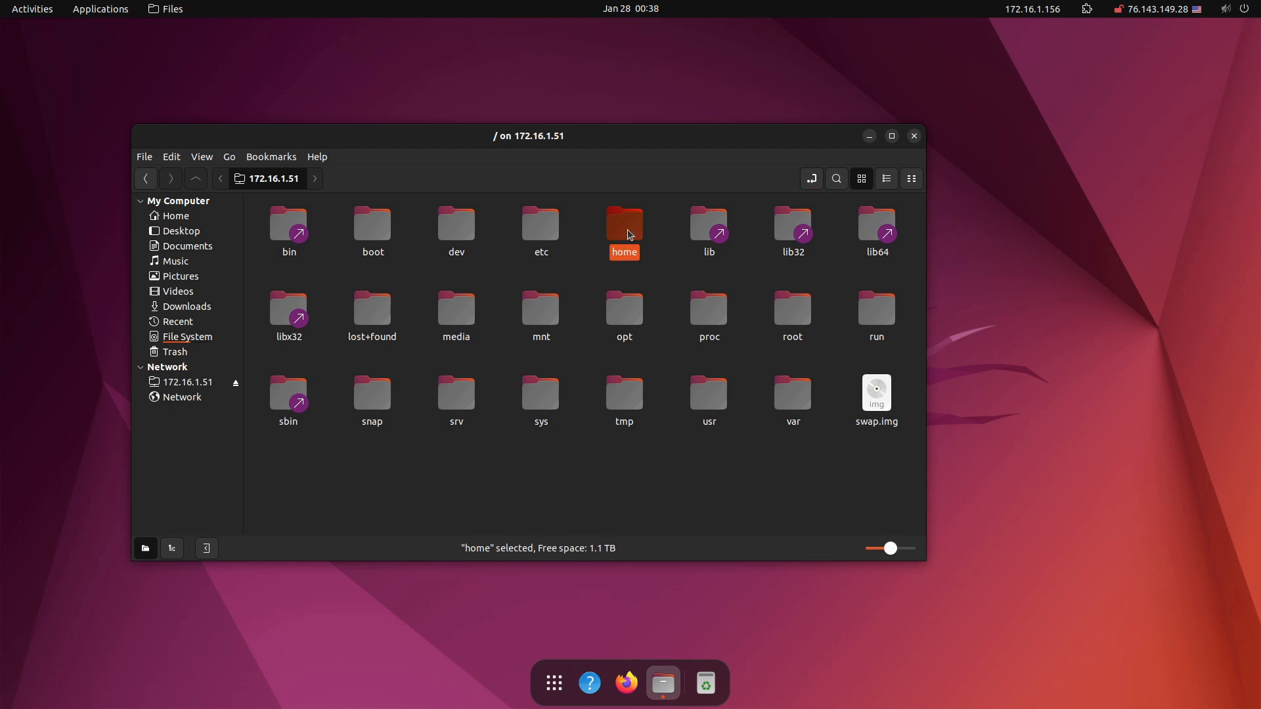
pyautogui.click(287, 236)
pyautogui.doubleClick(287, 237)
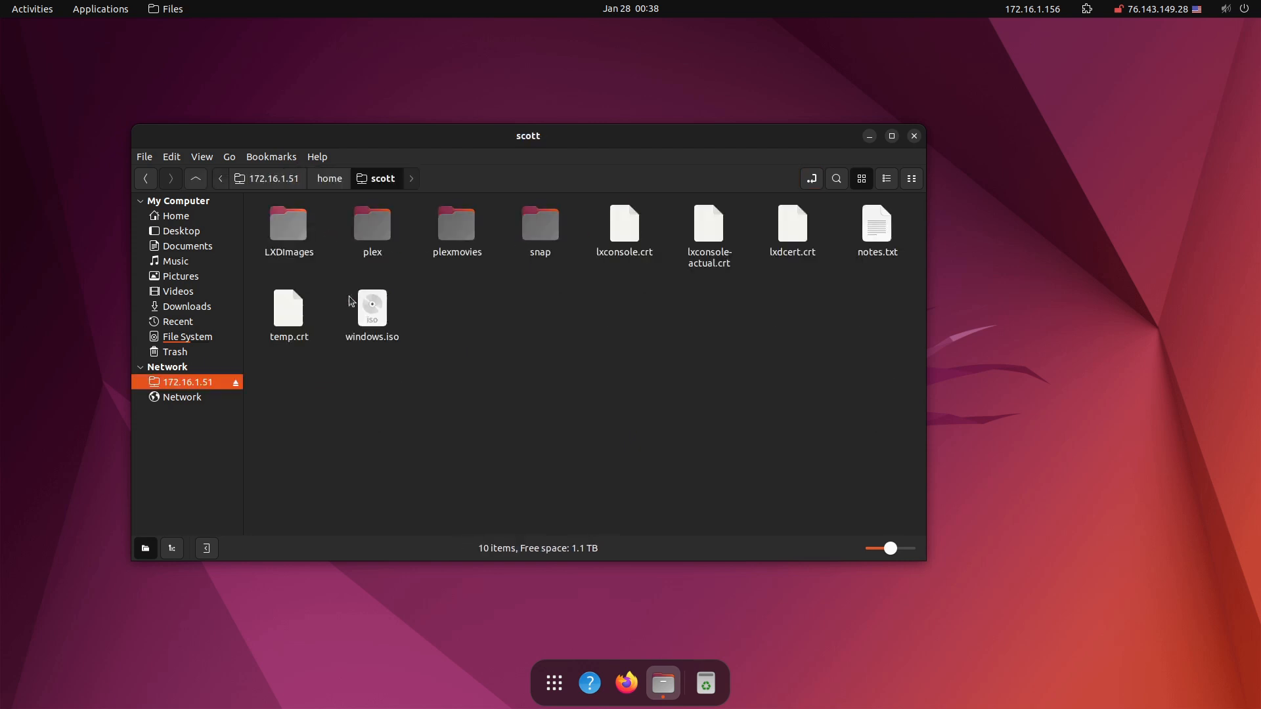
pyautogui.rightClick(522, 343)
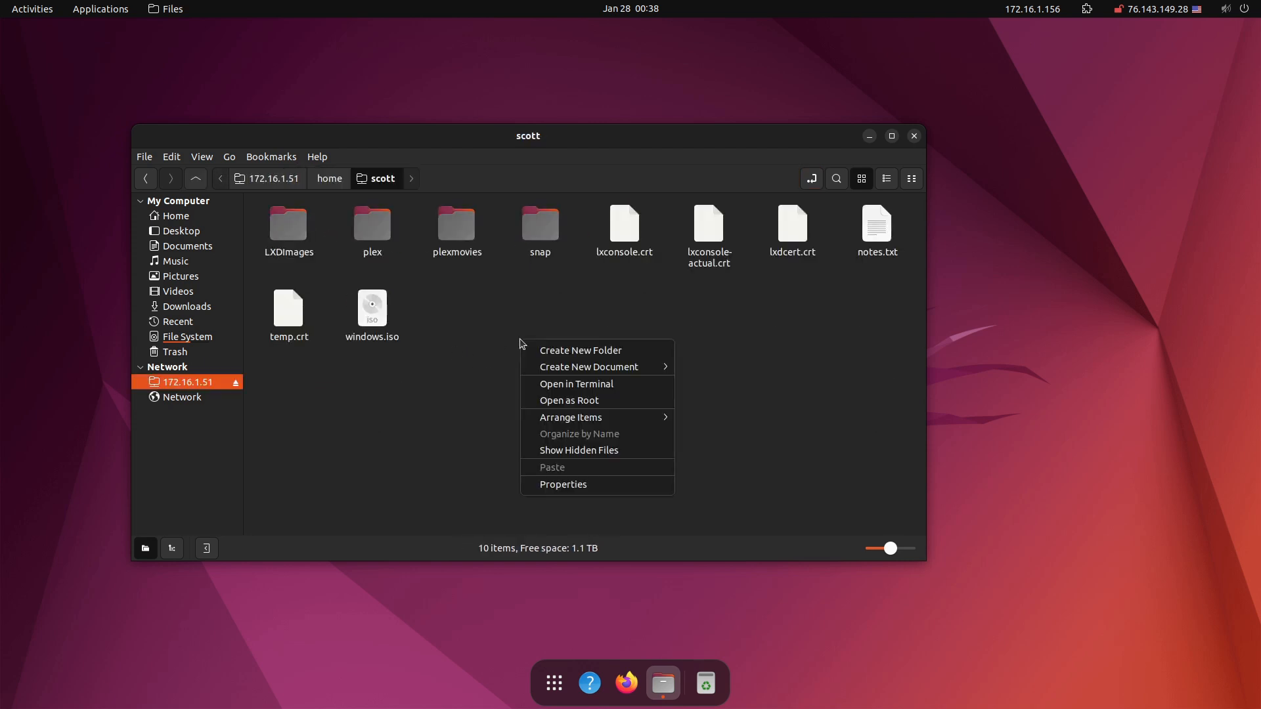
pyautogui.click(568, 404)
pyautogui.write('********')
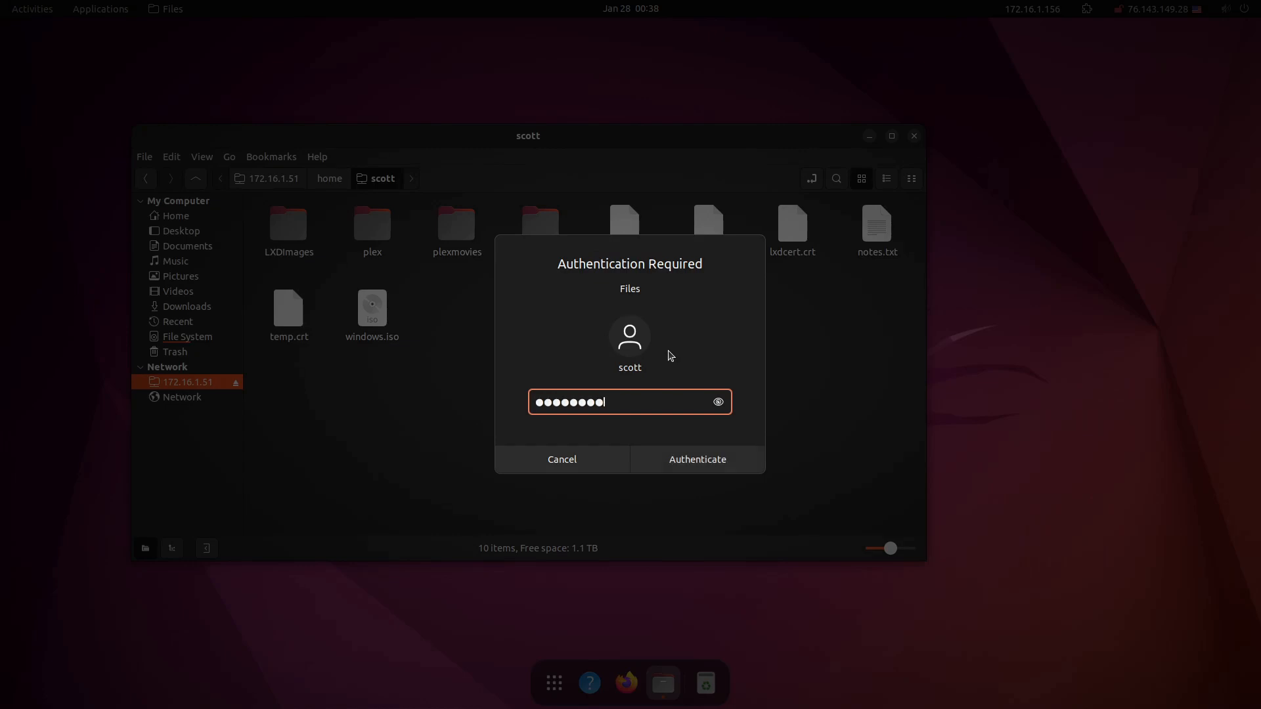
pyautogui.press('Return')
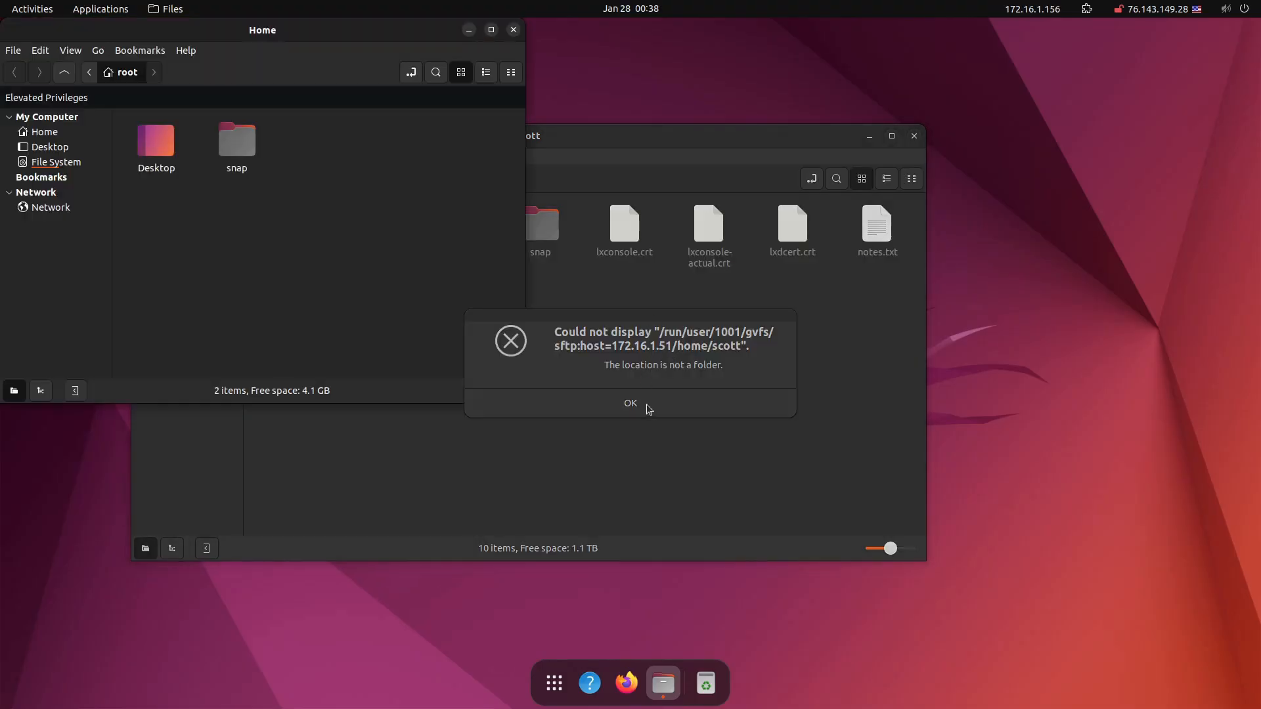
pyautogui.click(649, 409)
pyautogui.moveTo(198, 36); pyautogui.dragTo(262, 96)
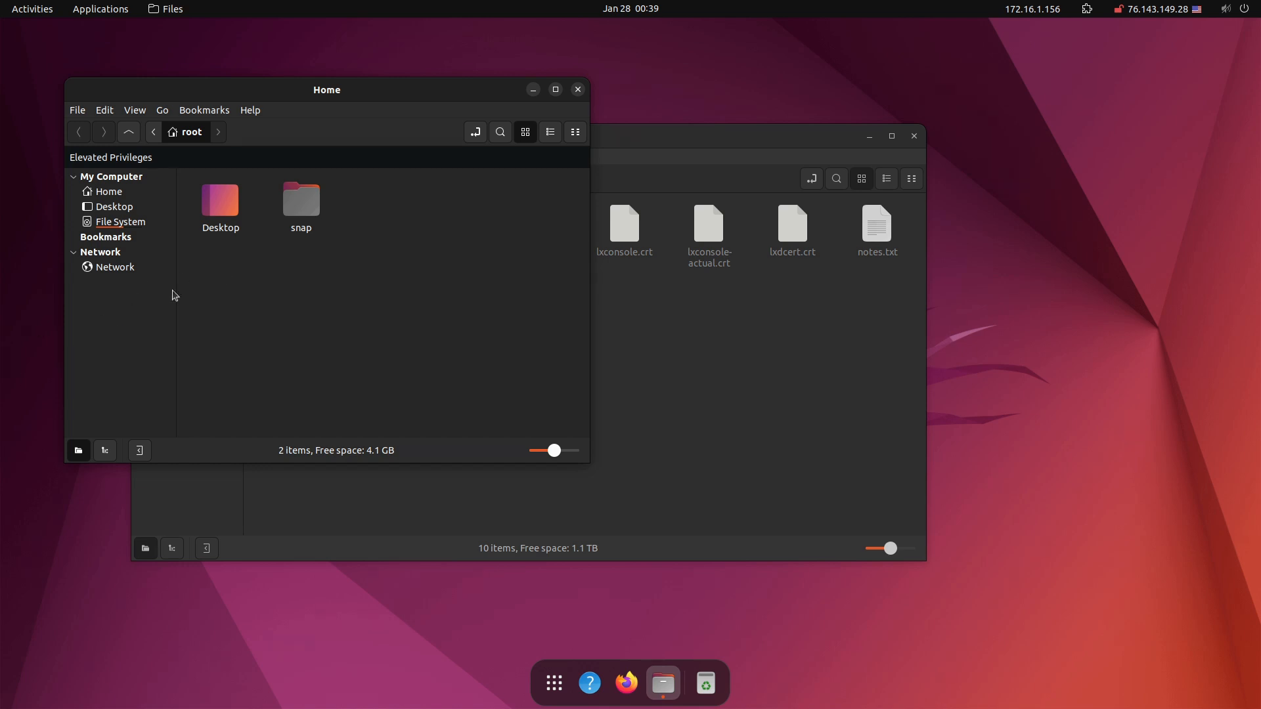
pyautogui.click(578, 90)
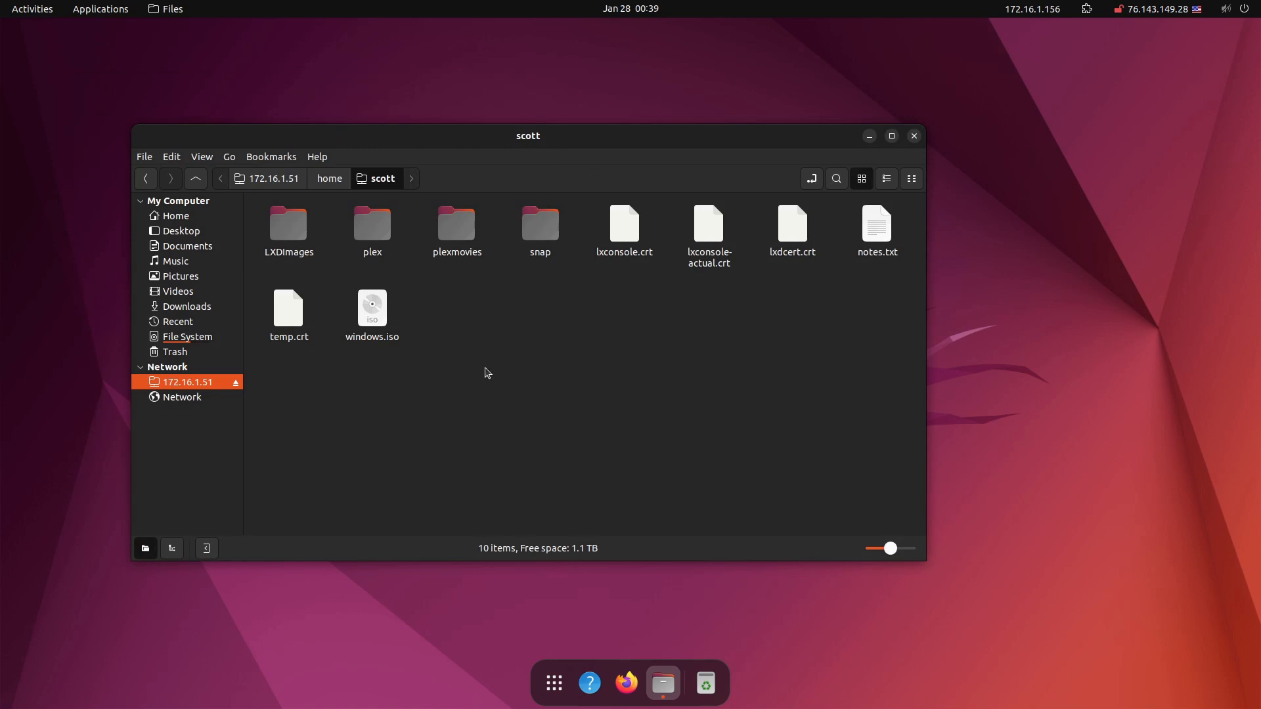
pyautogui.rightClick(487, 372)
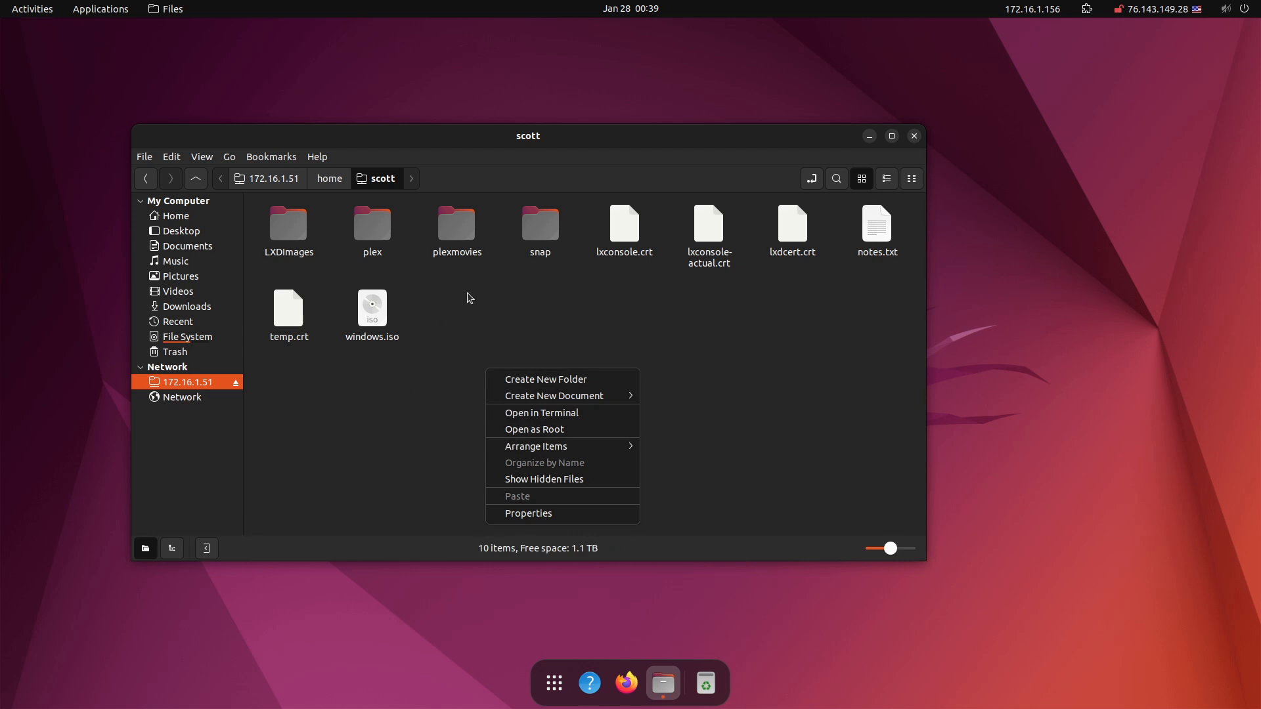
pyautogui.rightClick(301, 224)
pyautogui.rightClick(301, 225)
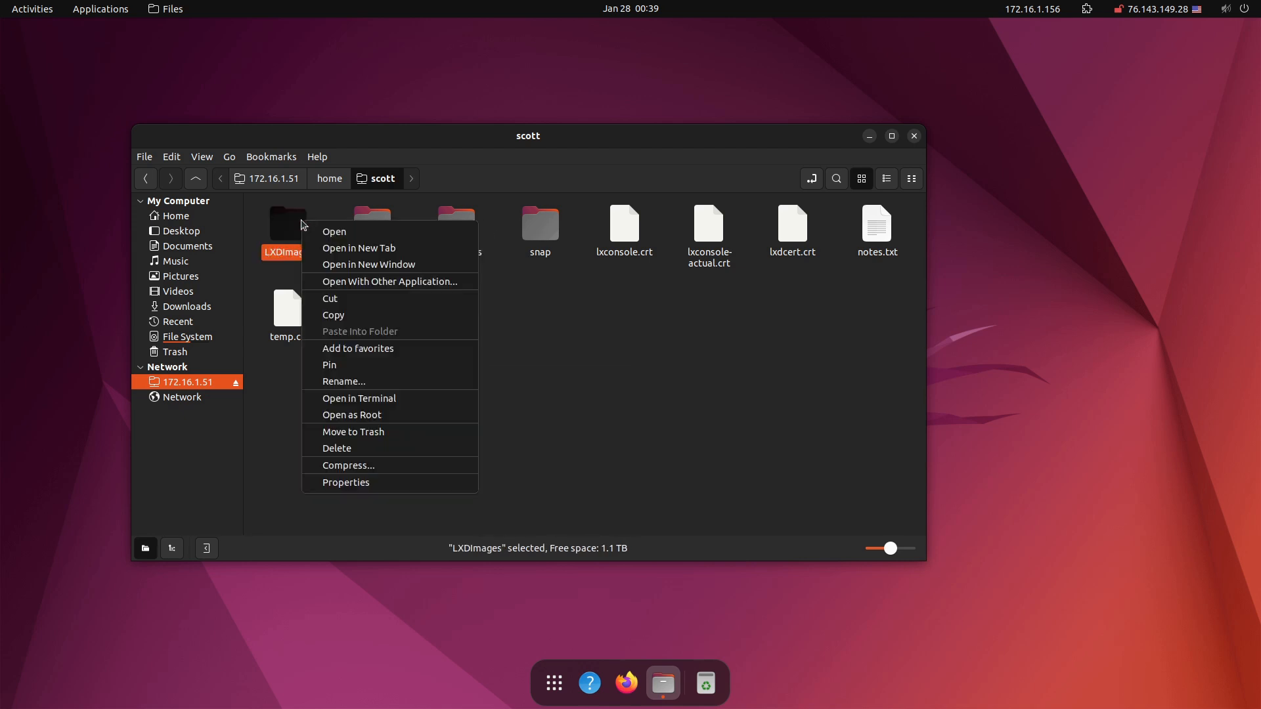
pyautogui.click(332, 265)
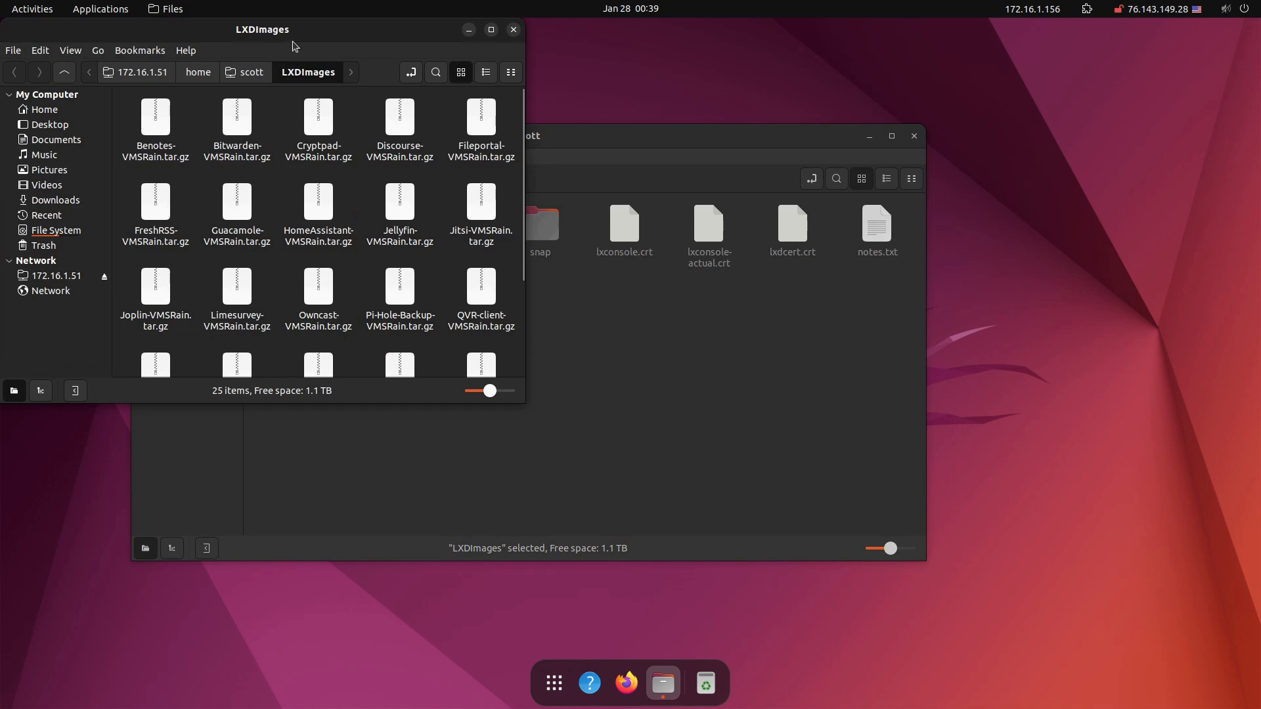
pyautogui.moveTo(293, 31); pyautogui.dragTo(331, 46)
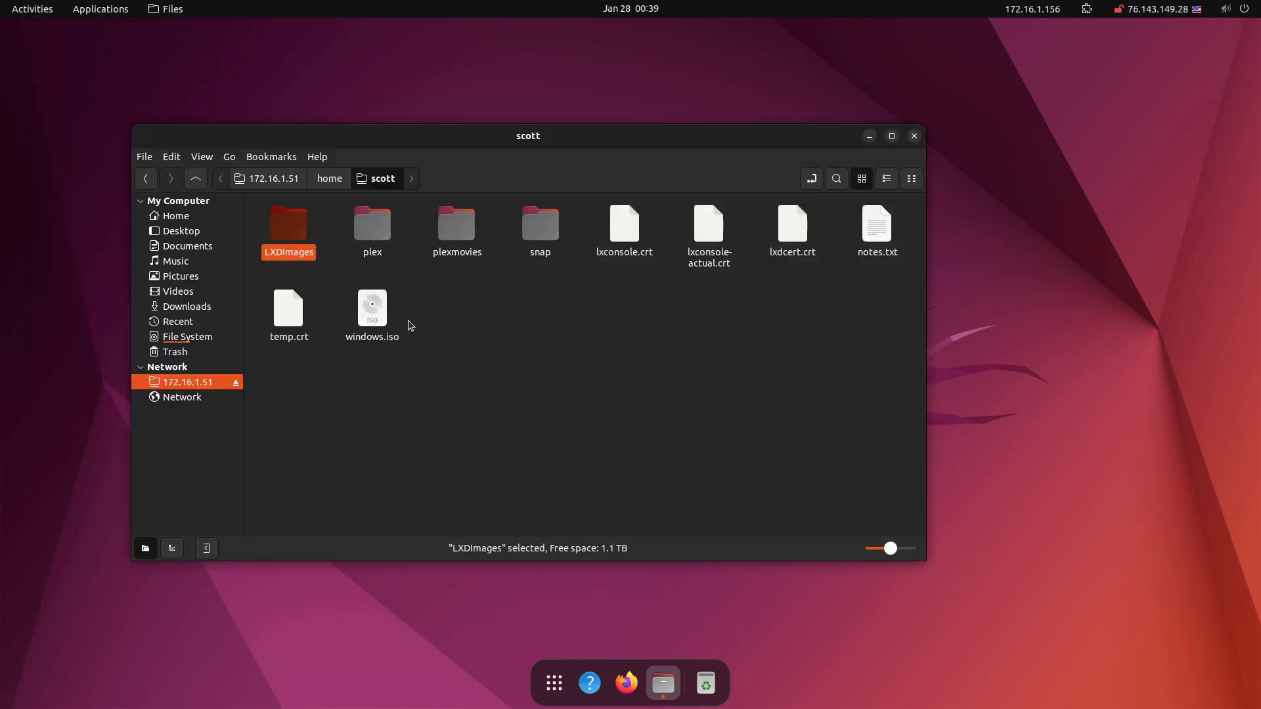
pyautogui.click(469, 368)
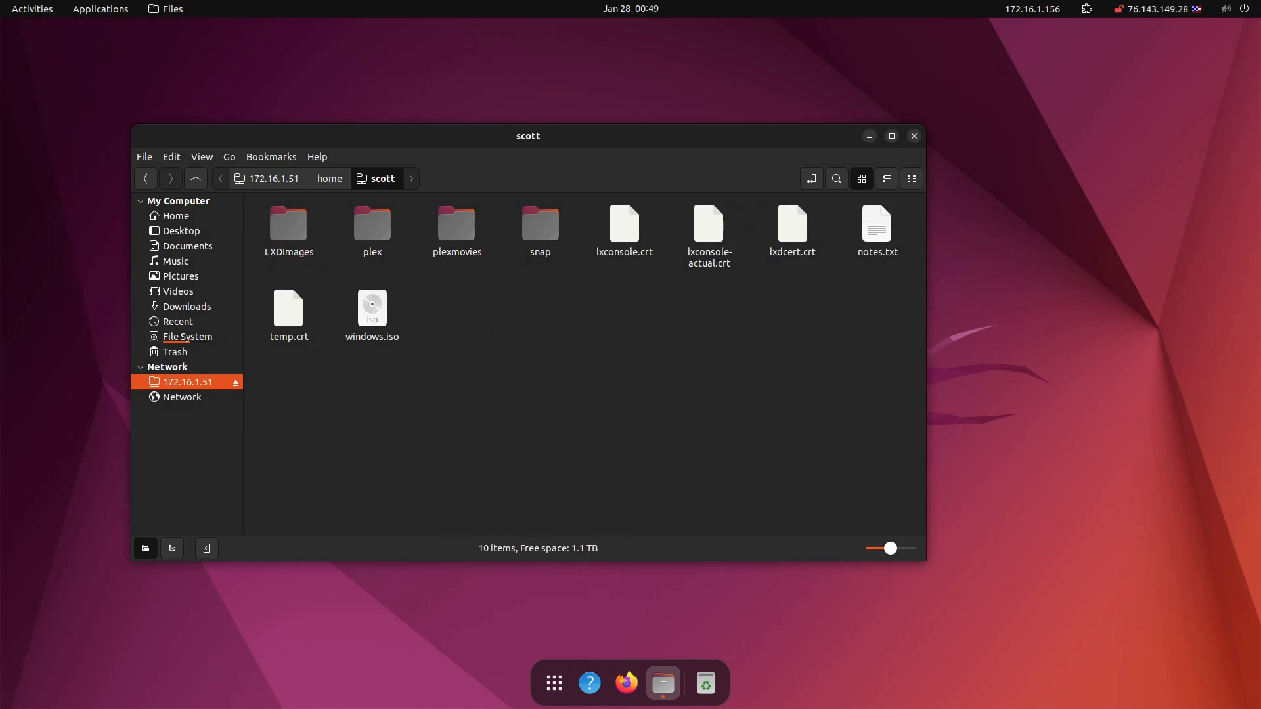